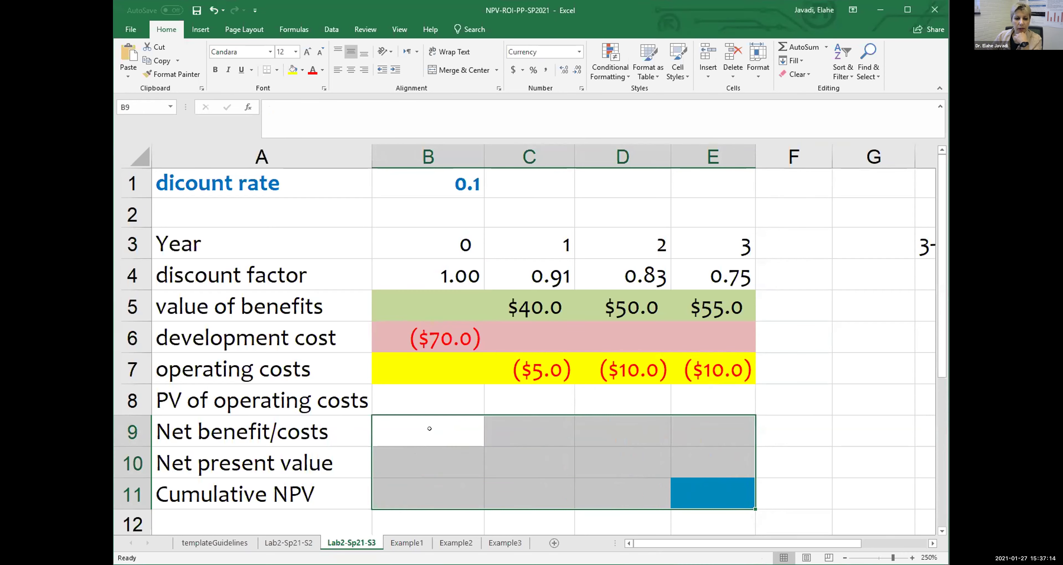
# Clear the discount factors for years 0 to 3 in B4:E4.
pyautogui.moveTo(429, 275); pyautogui.dragTo(731, 275)
pyautogui.press('Delete')
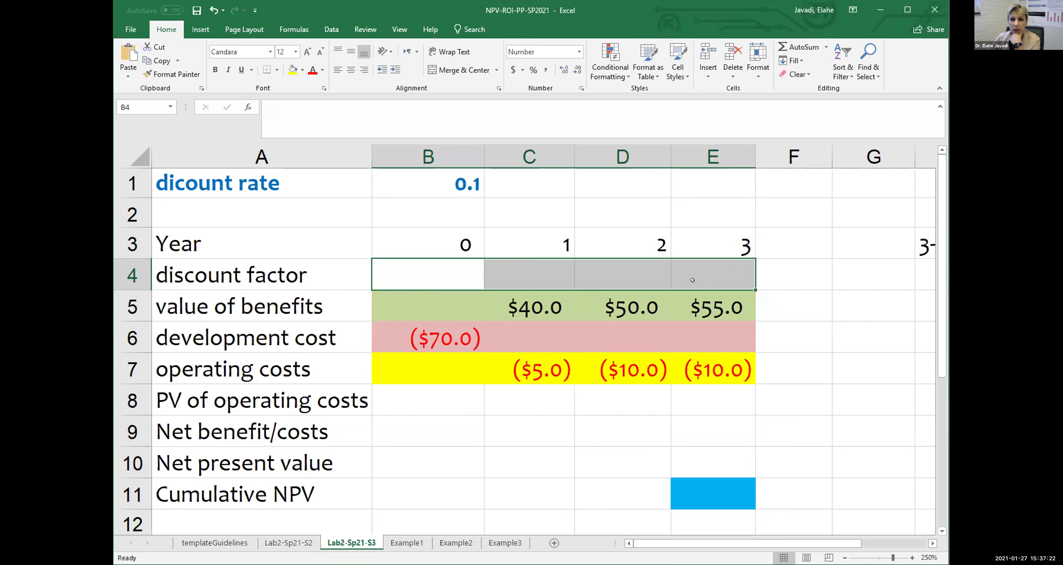
# Review the discount rate in B1 and the benefit, development cost and operating cost figures in rows 5 to 7.
pyautogui.click(438, 185)
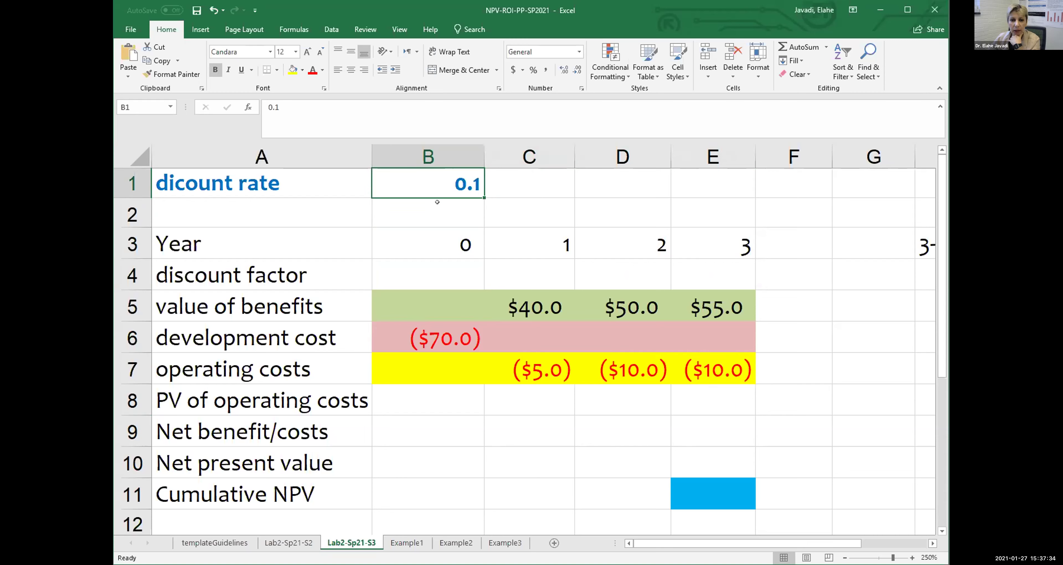
pyautogui.moveTo(467, 308); pyautogui.dragTo(693, 306)
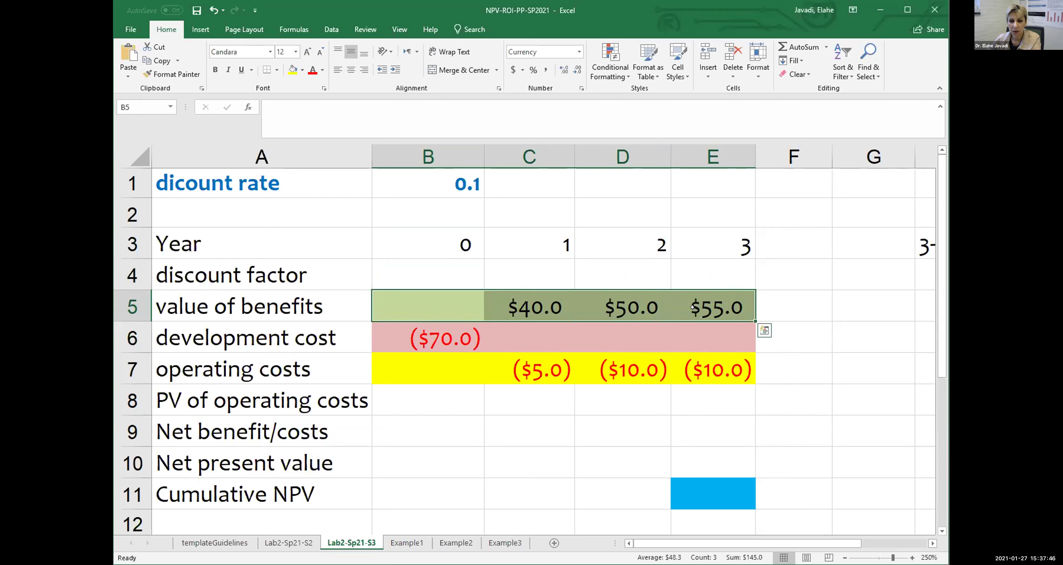
pyautogui.click(448, 343)
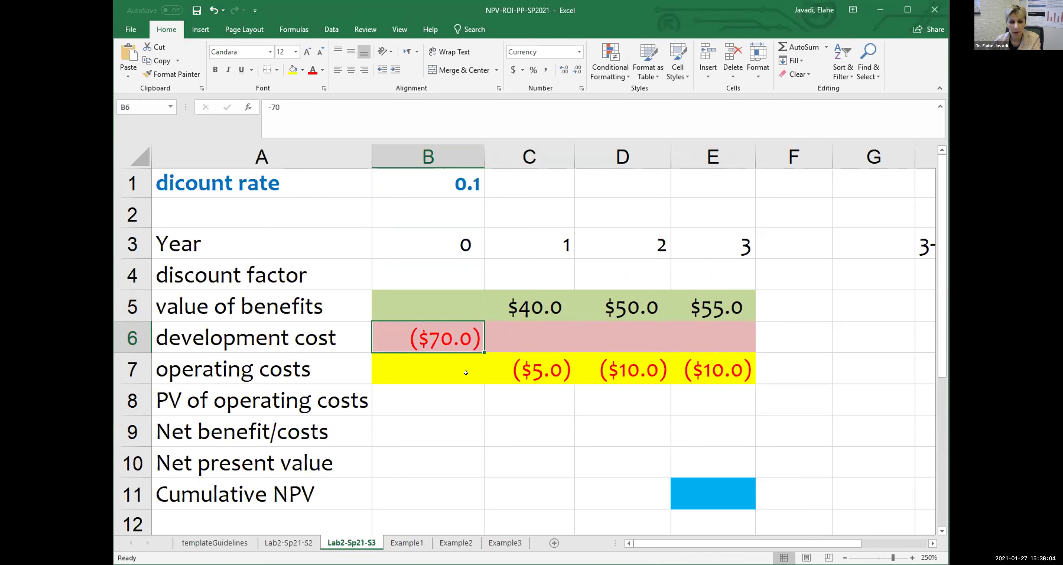
pyautogui.moveTo(429, 372); pyautogui.dragTo(747, 372)
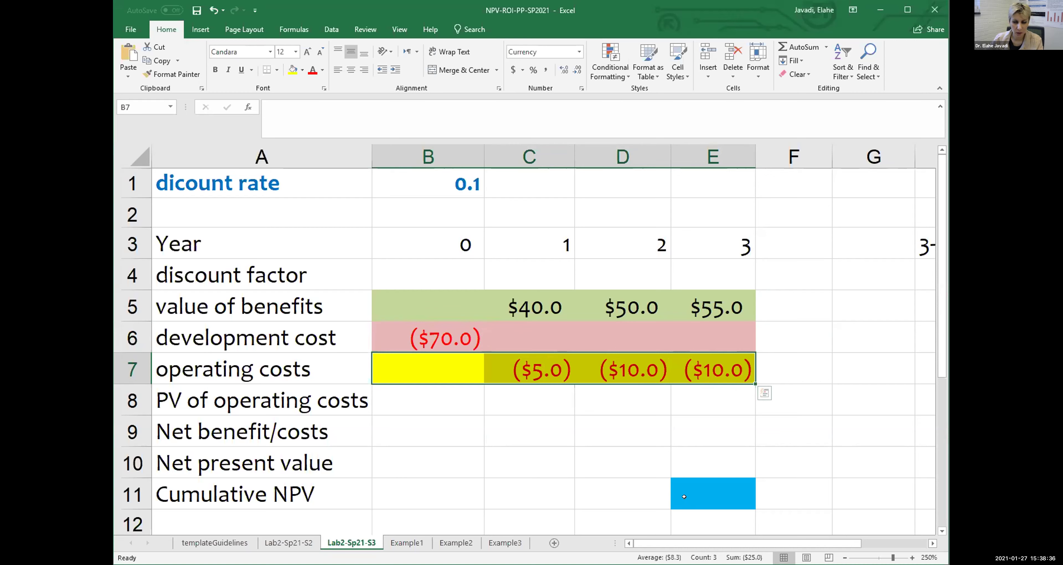
pyautogui.moveTo(466, 305); pyautogui.dragTo(721, 362)
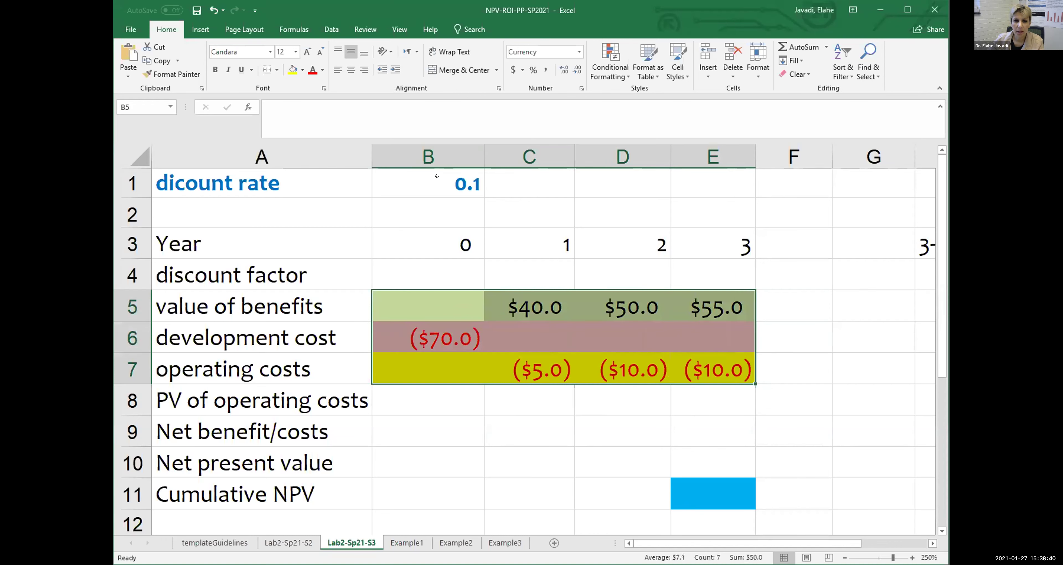
pyautogui.click(440, 182)
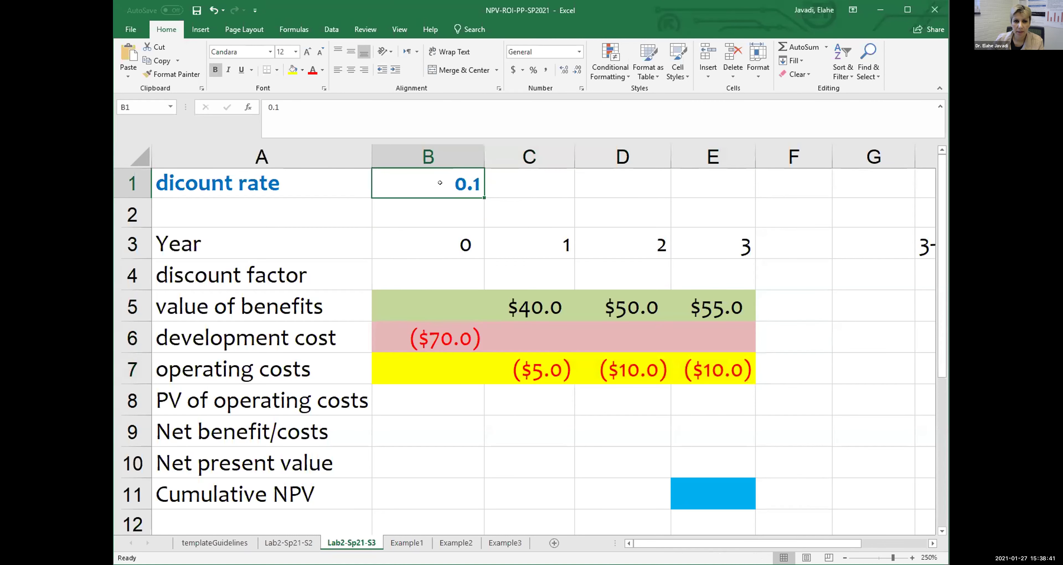
# Enter the year 0 discount factor formula =1/(1+B1)^B3 in cell B4.
pyautogui.click(438, 268)
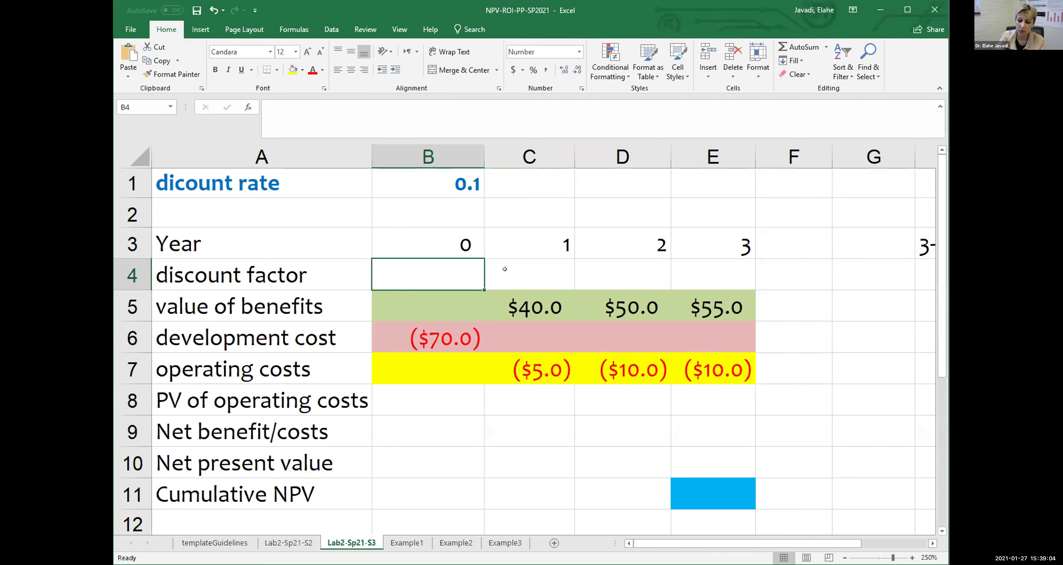
pyautogui.write('=1')
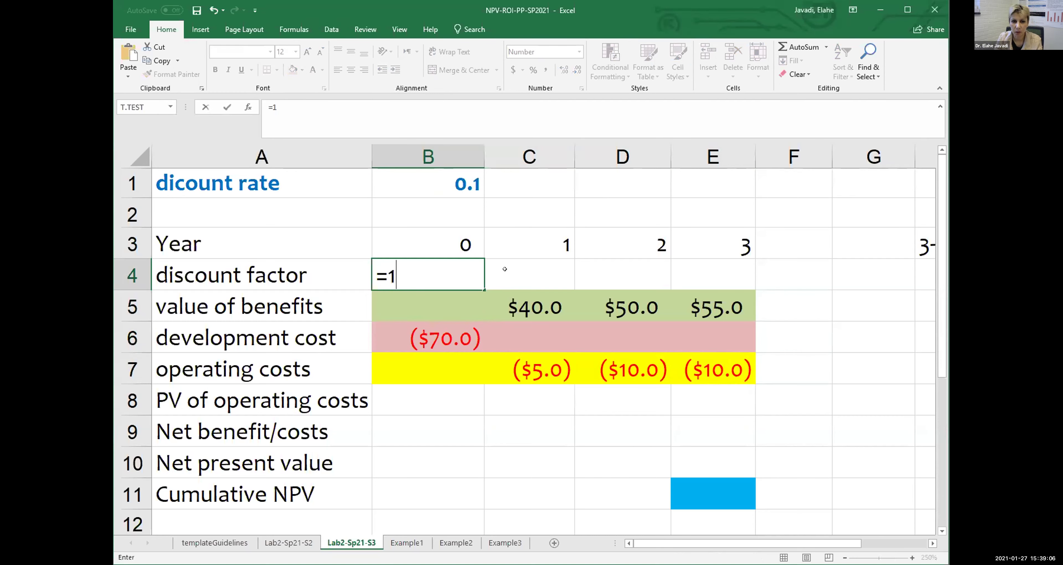
pyautogui.write('/(1+')
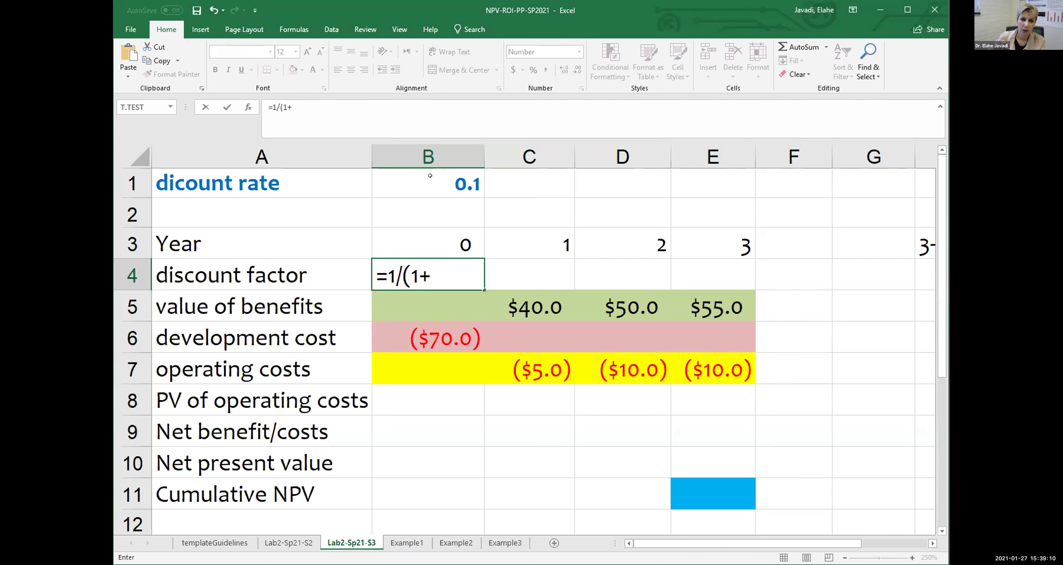
pyautogui.click(409, 183)
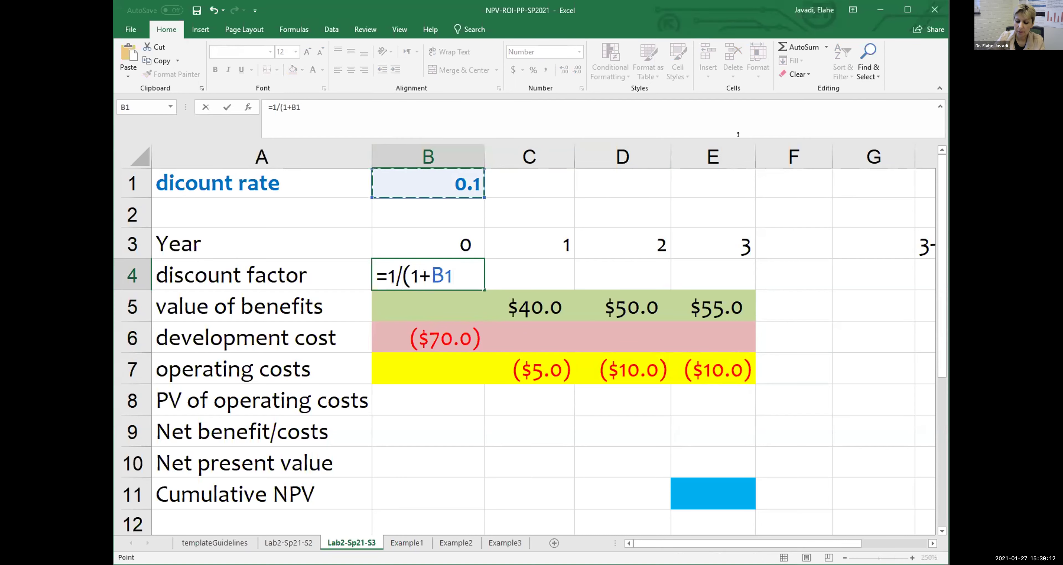
pyautogui.write(')')
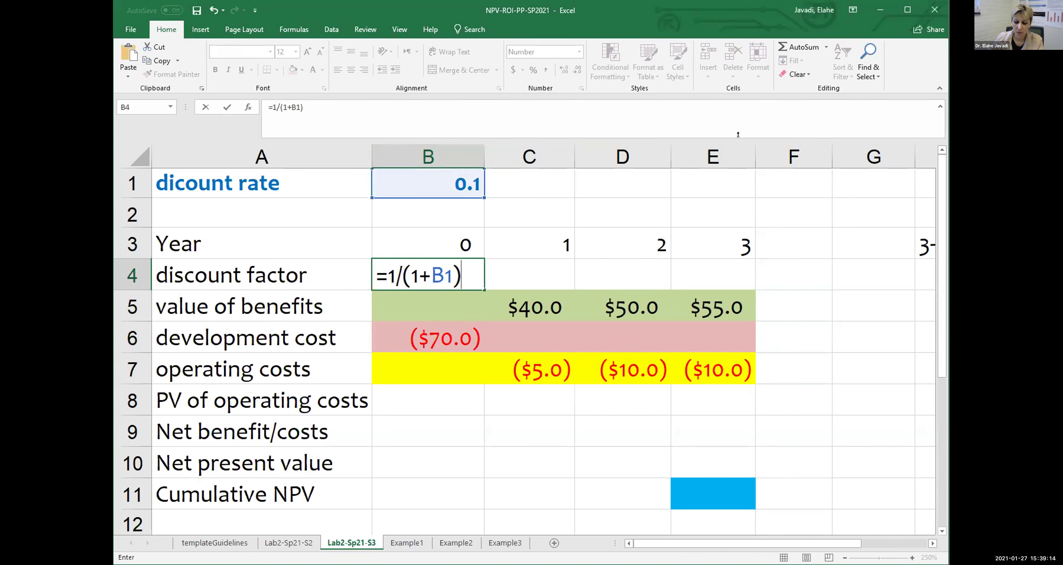
pyautogui.write('^')
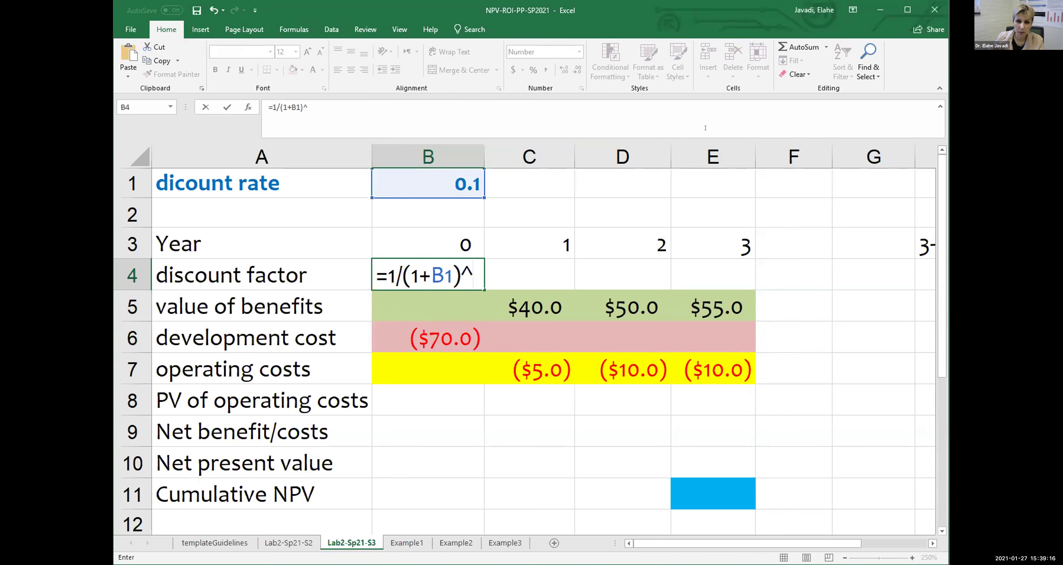
pyautogui.click(420, 247)
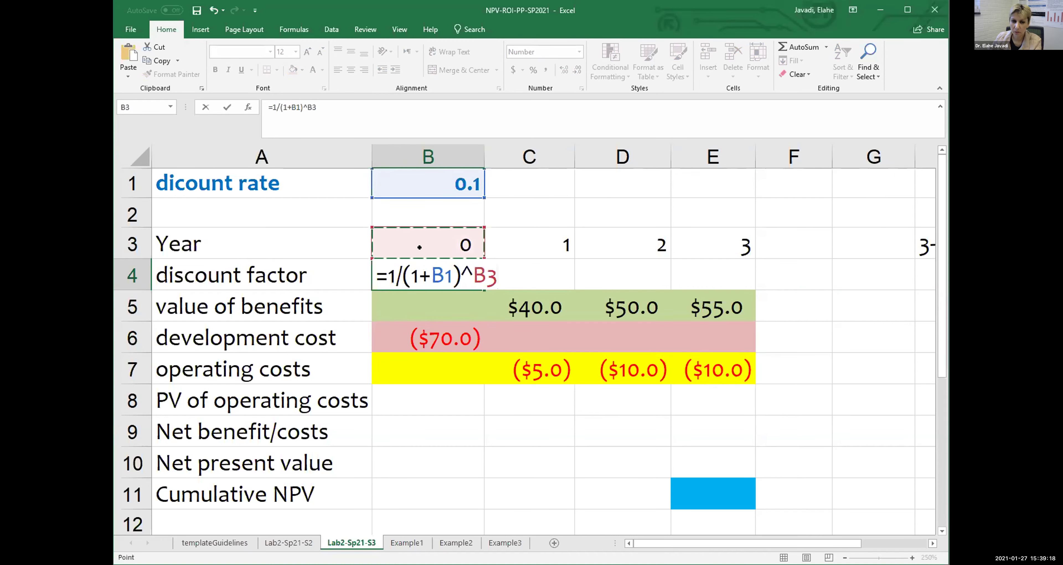
pyautogui.press('Return')
pyautogui.click(458, 284)
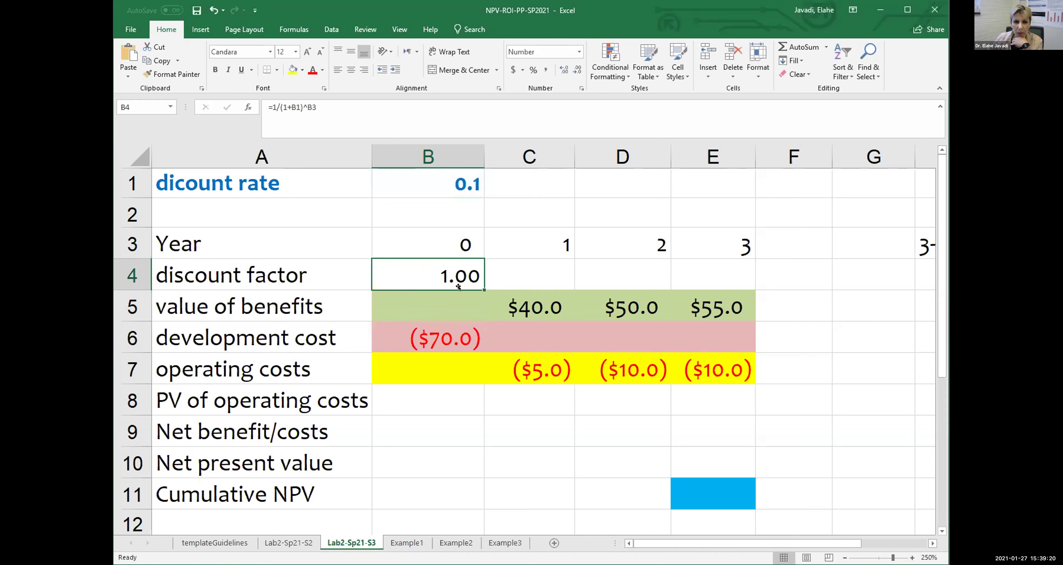
# Make the discount rate reference in B4 absolute as $B$1 and fill the formula across through E4.
pyautogui.doubleClick(440, 277)
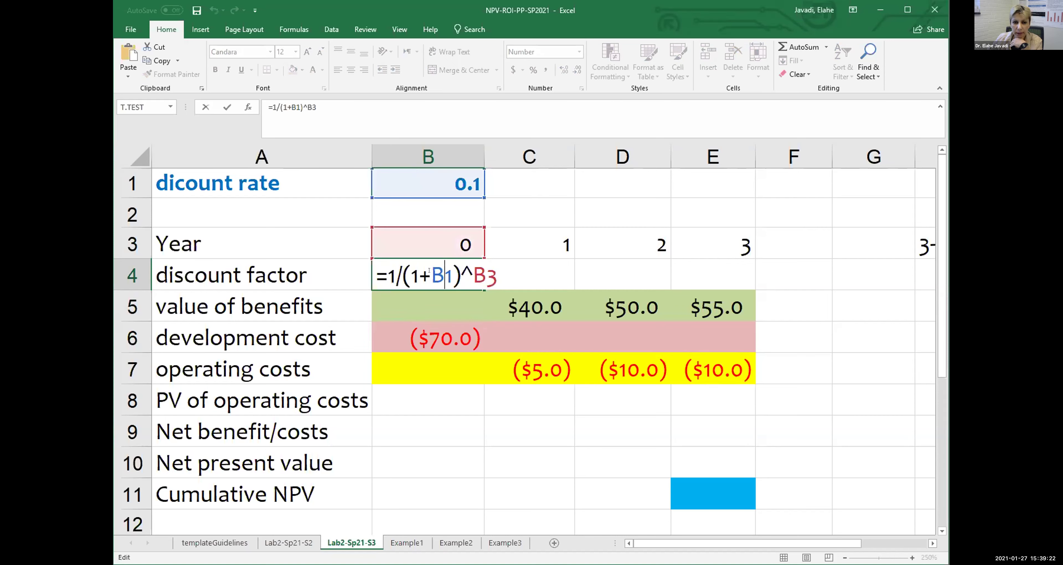
pyautogui.moveTo(430, 270); pyautogui.dragTo(438, 271)
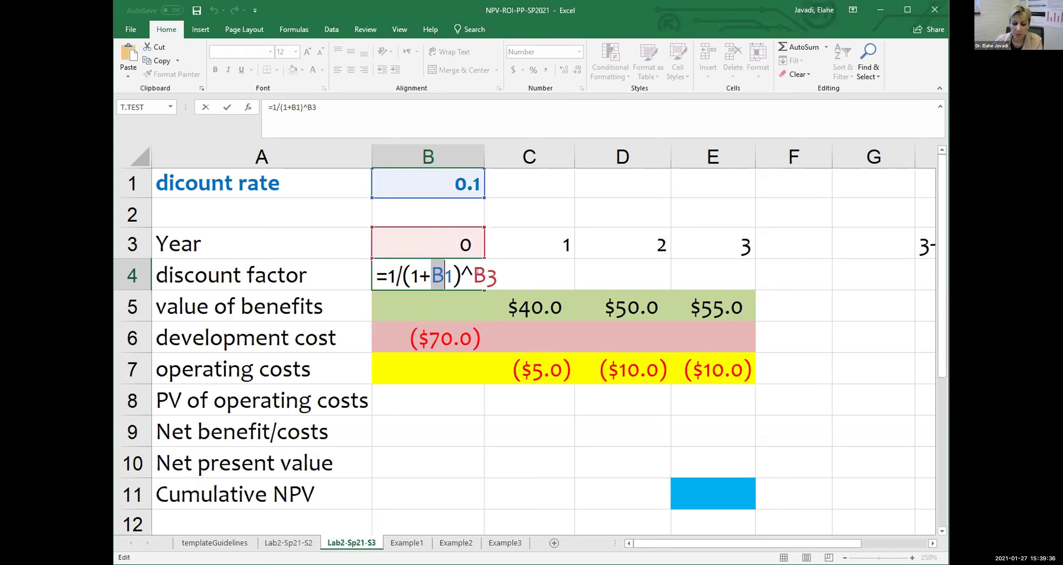
pyautogui.press('F4')
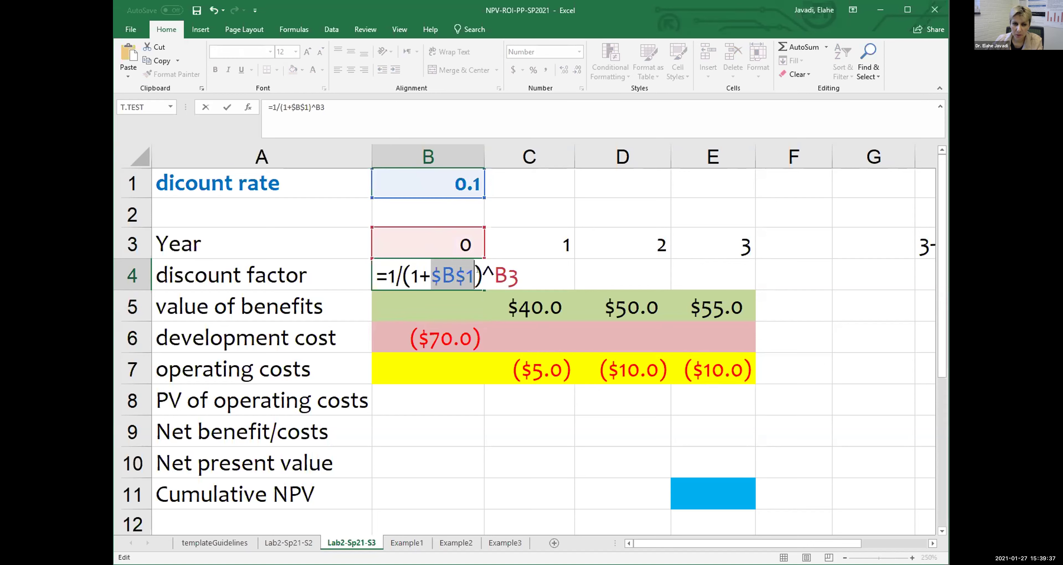
pyautogui.click(515, 270)
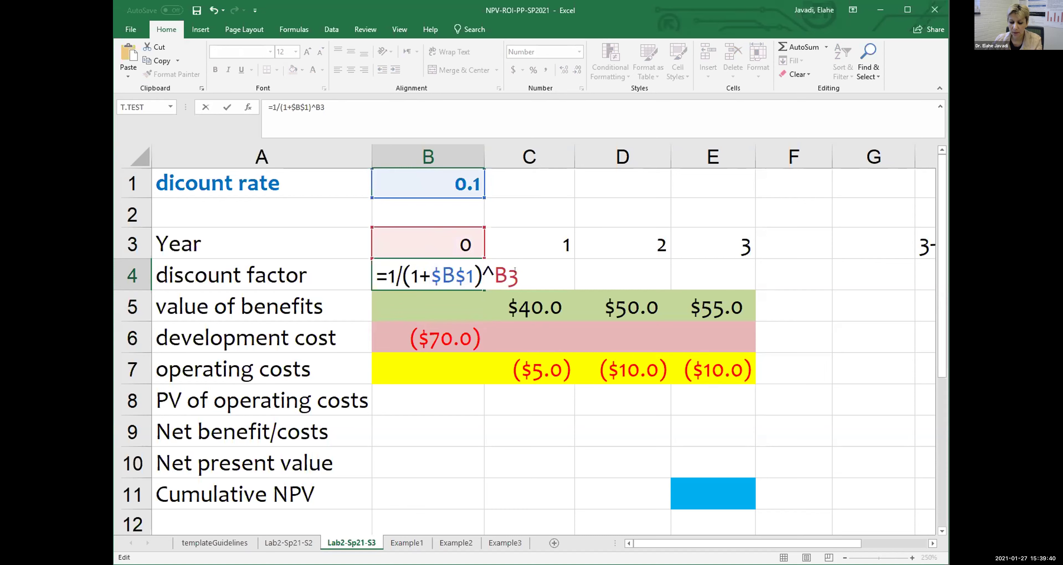
pyautogui.press('Return')
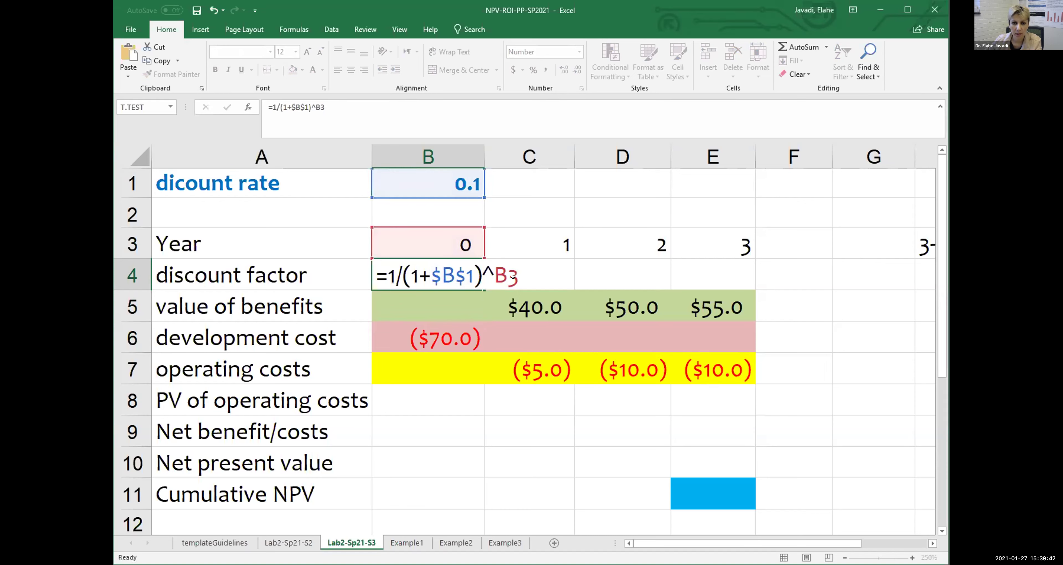
pyautogui.press('Up')
pyautogui.moveTo(484, 290); pyautogui.dragTo(742, 282)
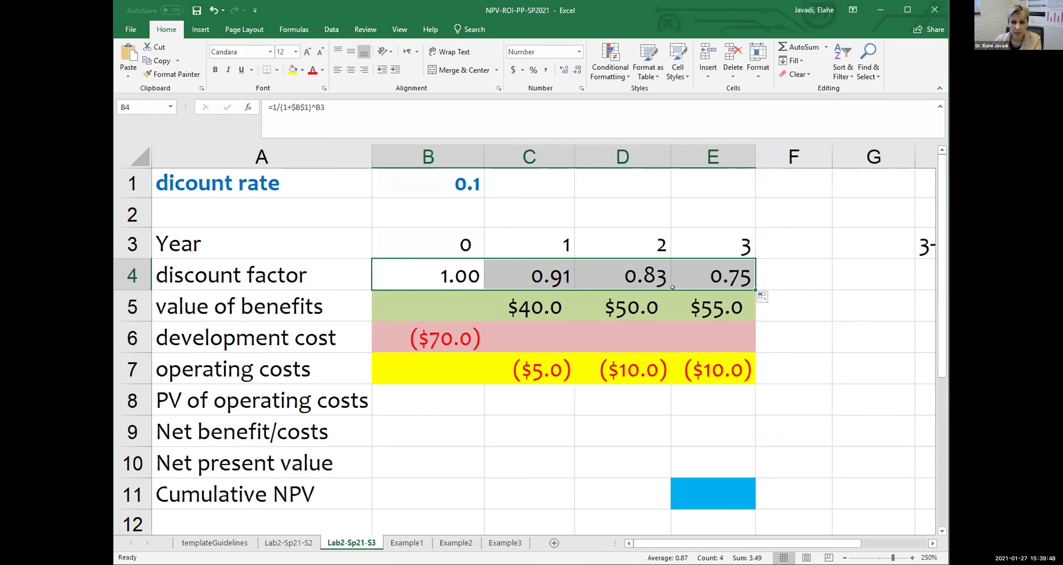
# Check the copied discount factor formulas in C4, D4 and E4 for their discount rate and year references.
pyautogui.click(532, 276)
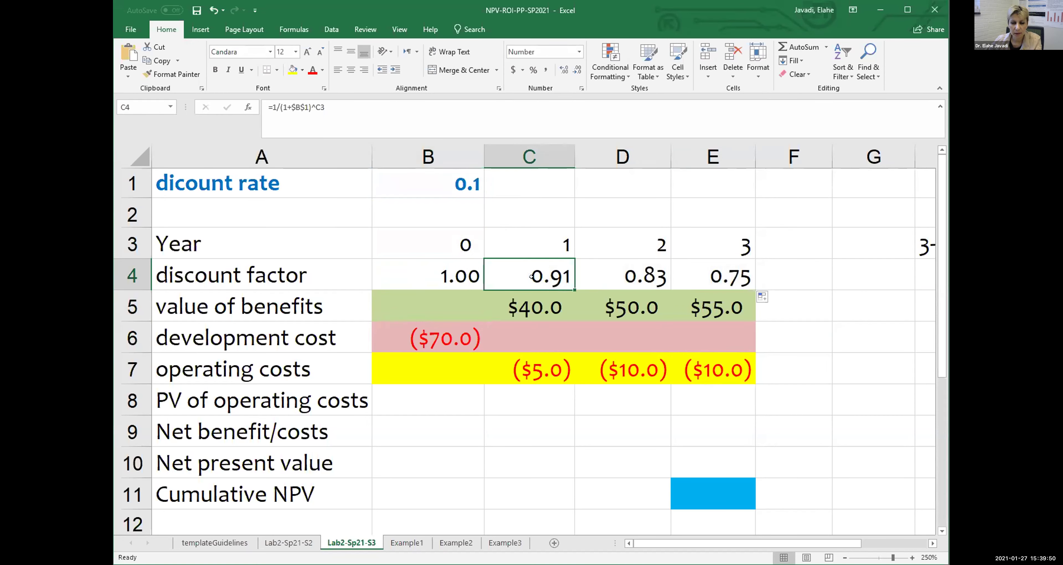
pyautogui.doubleClick(532, 277)
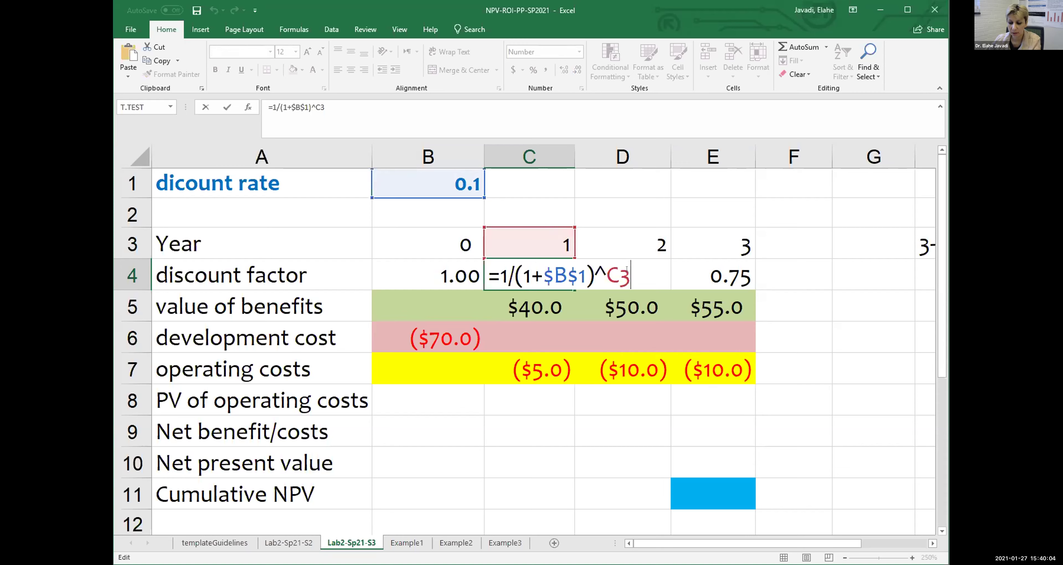
pyautogui.press('Return')
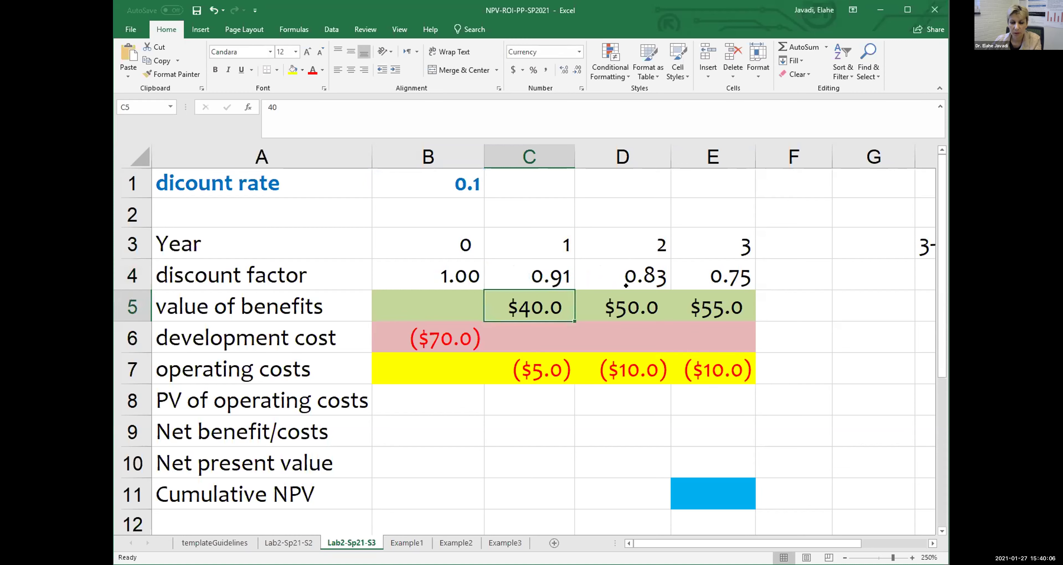
pyautogui.click(626, 285)
pyautogui.press('Right')
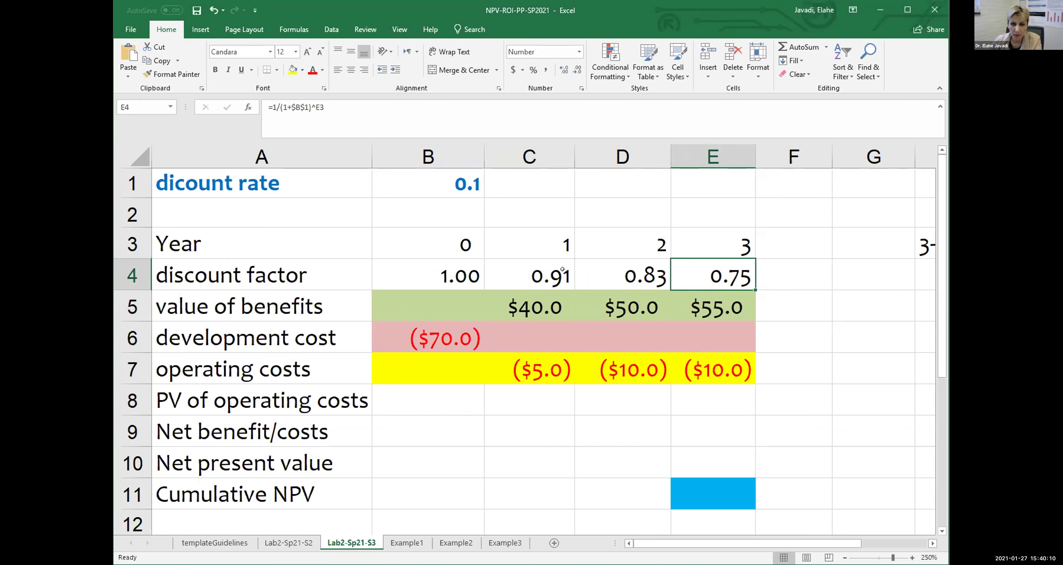
pyautogui.click(626, 269)
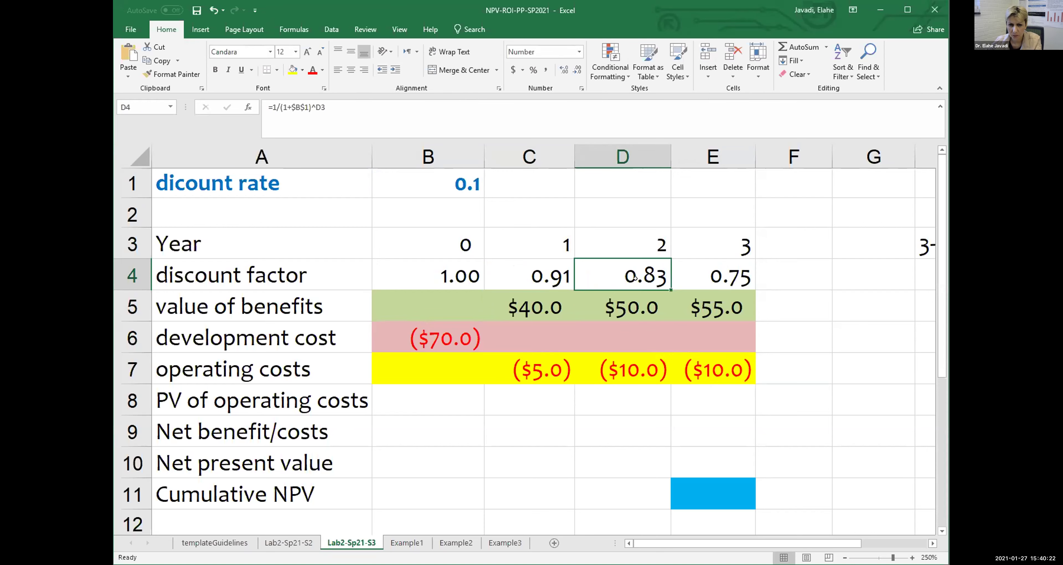
# Start a formula for the year 0 Net benefit/costs in cell B9.
pyautogui.scroll(-1, 485, 362)
pyautogui.moveTo(399, 278); pyautogui.dragTo(666, 277)
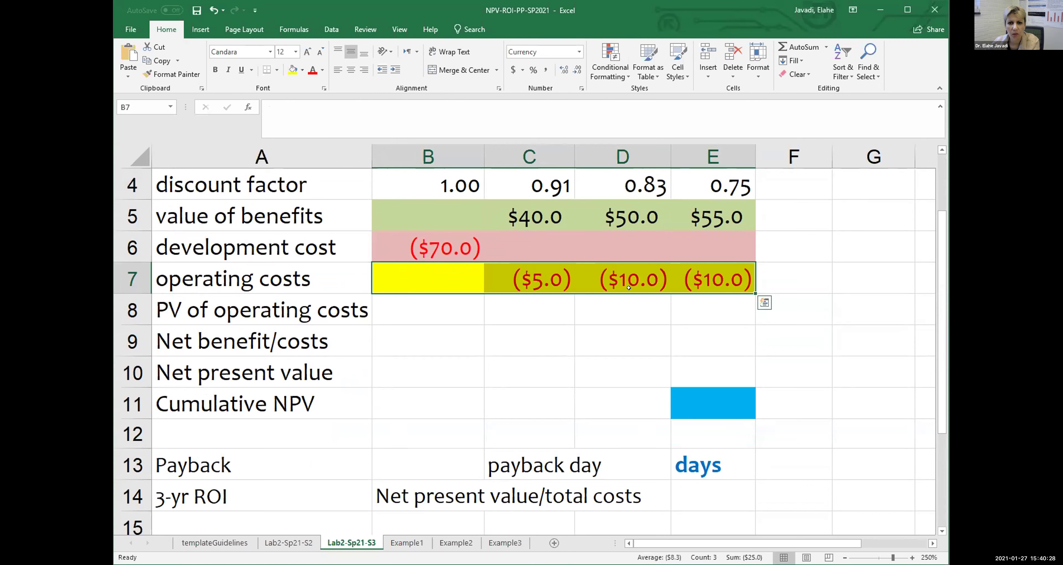
pyautogui.click(491, 304)
pyautogui.click(398, 352)
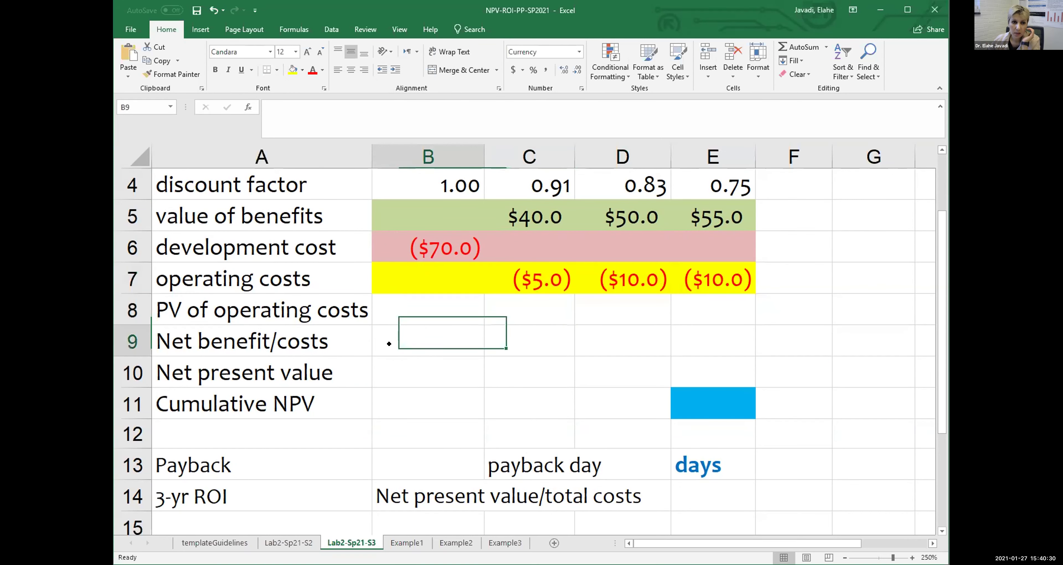
pyautogui.click(137, 302)
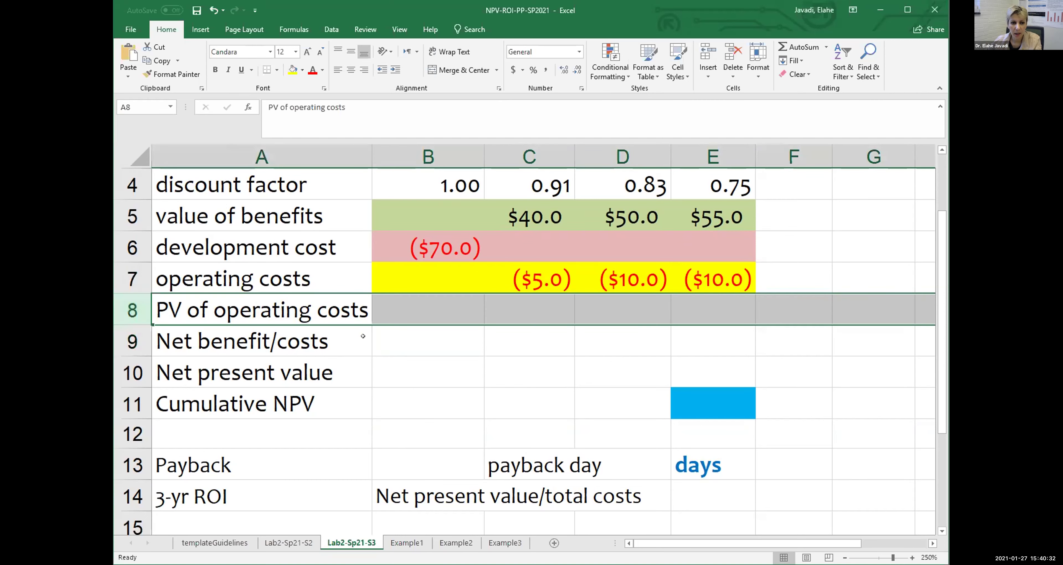
pyautogui.click(410, 343)
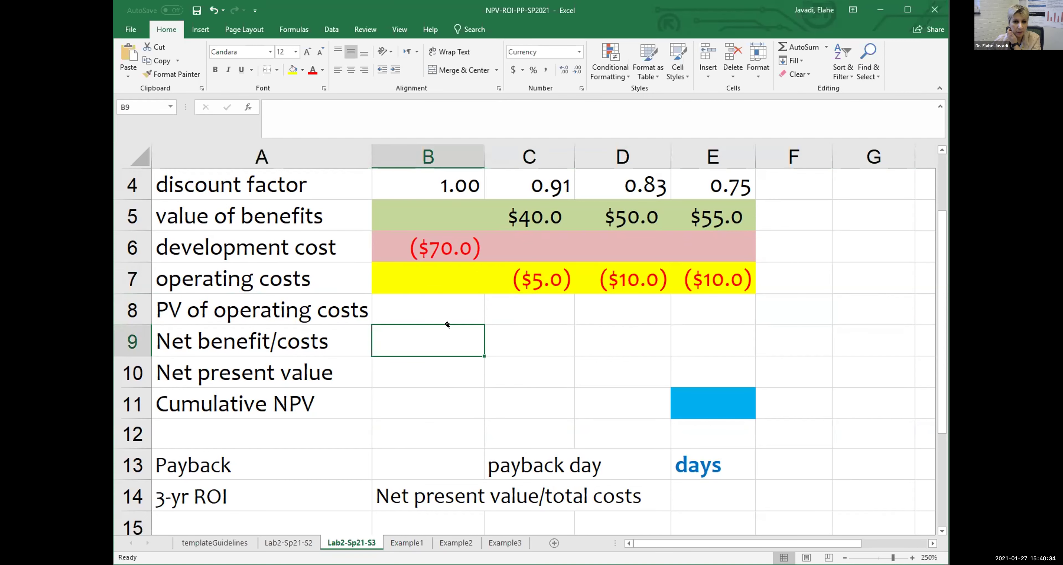
pyautogui.write('=')
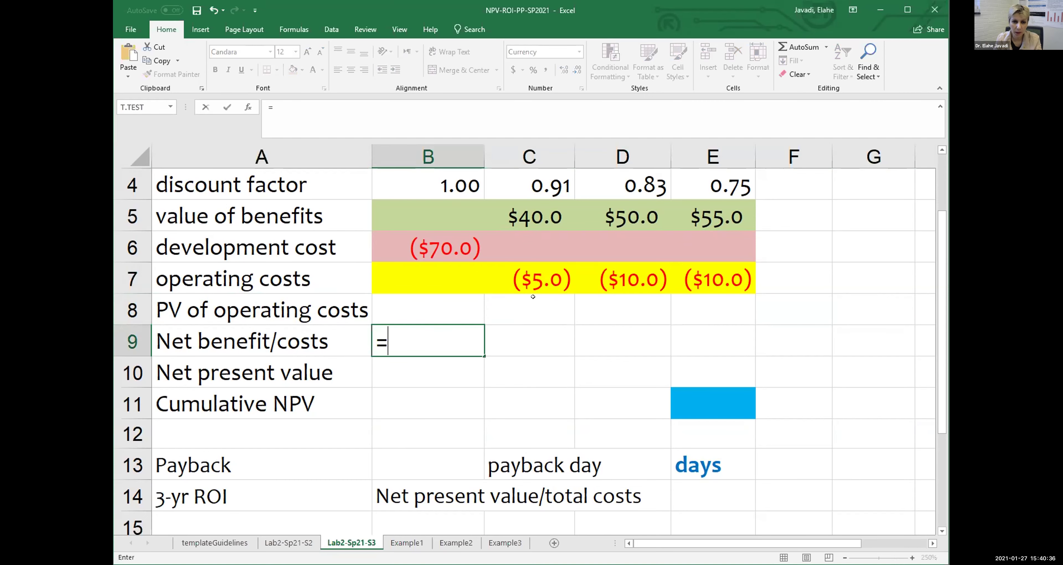
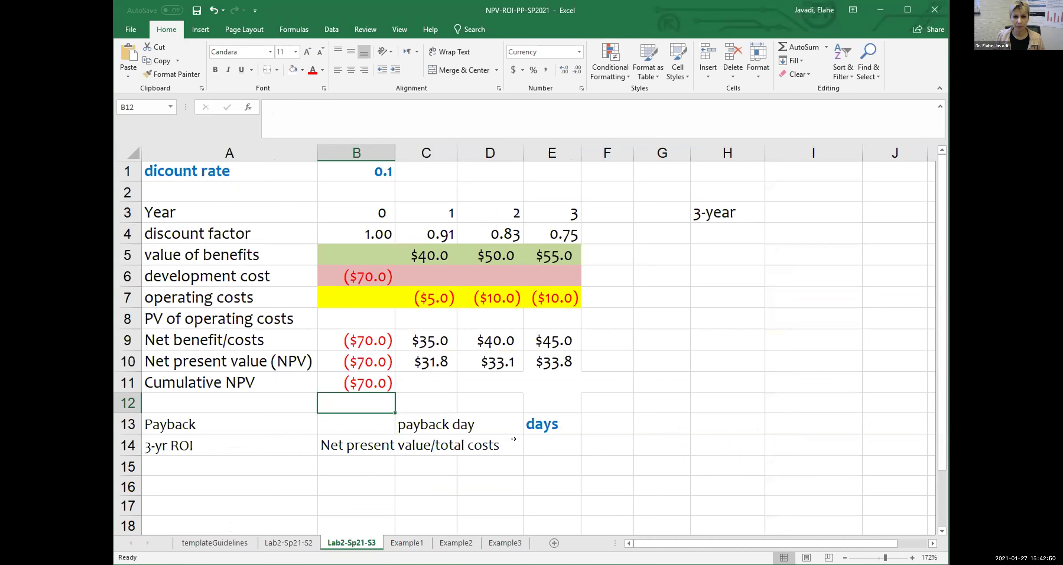
# Enter the year 1 Cumulative NPV formula =B11+C10 in cell C11.
pyautogui.click(410, 374)
pyautogui.write('=')
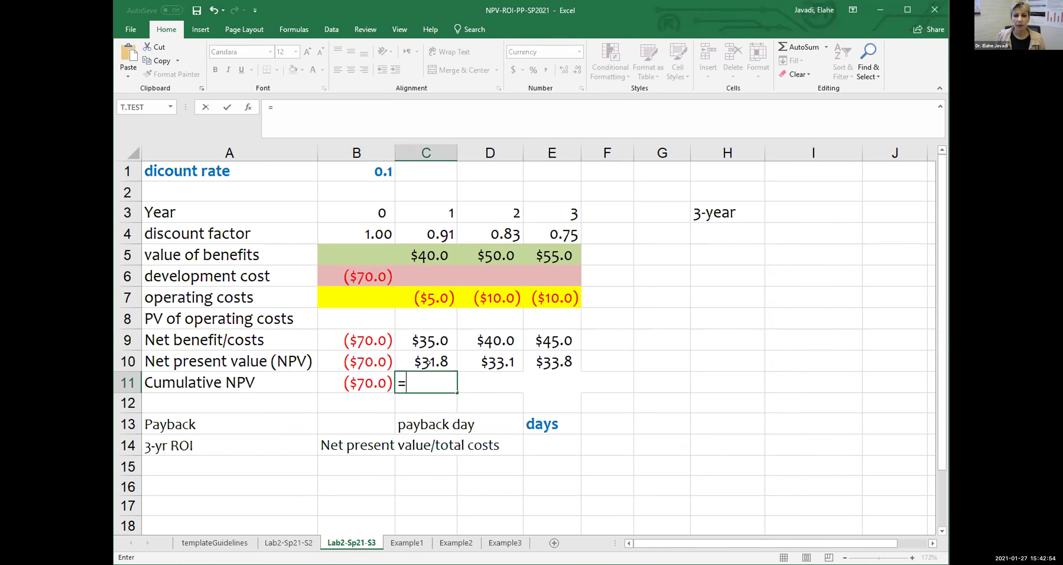
pyautogui.click(369, 383)
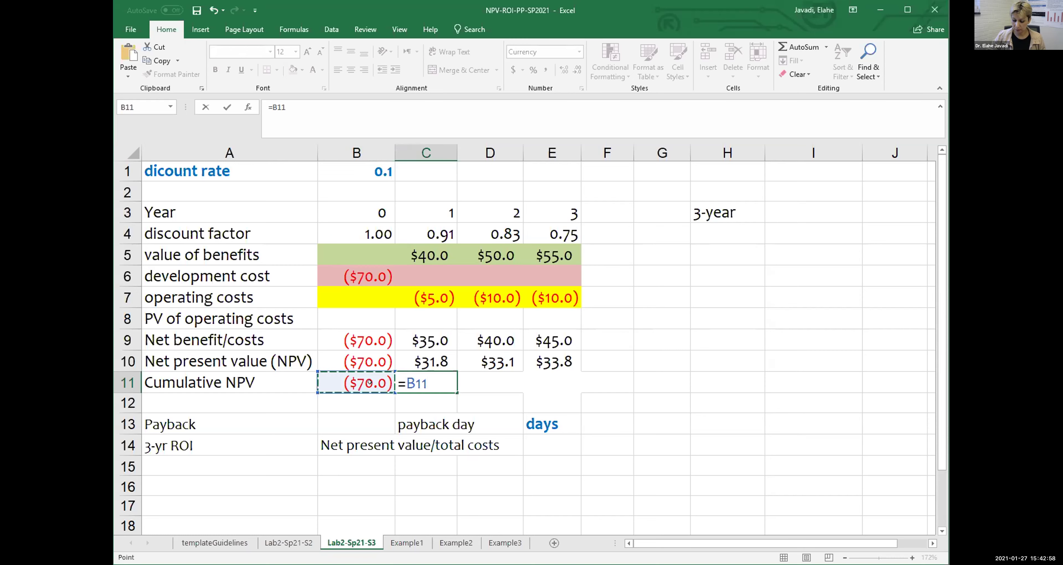
pyautogui.write('+')
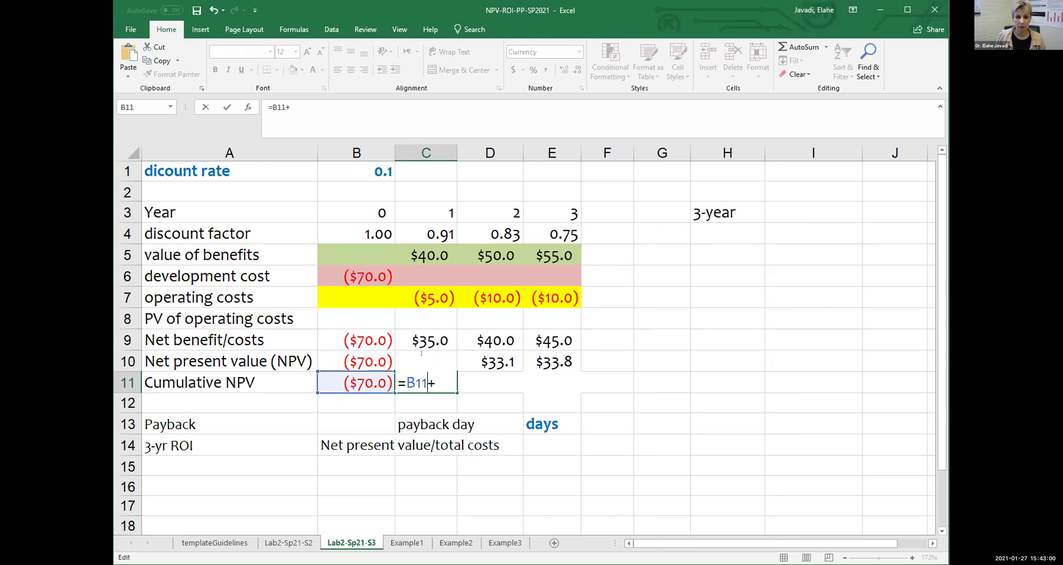
pyautogui.press('Left')
pyautogui.press('End')
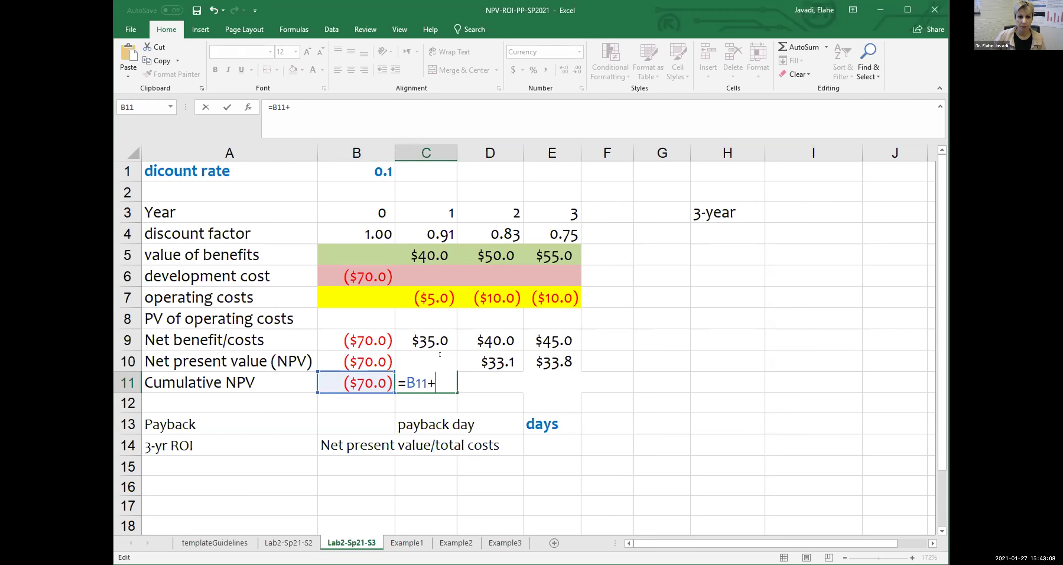
pyautogui.write('C1')
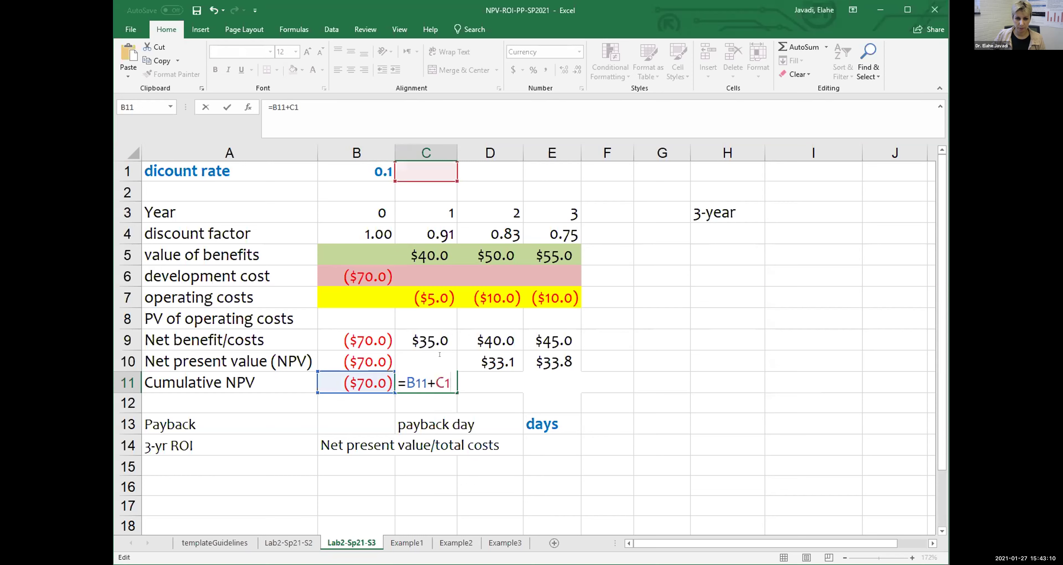
pyautogui.write('0')
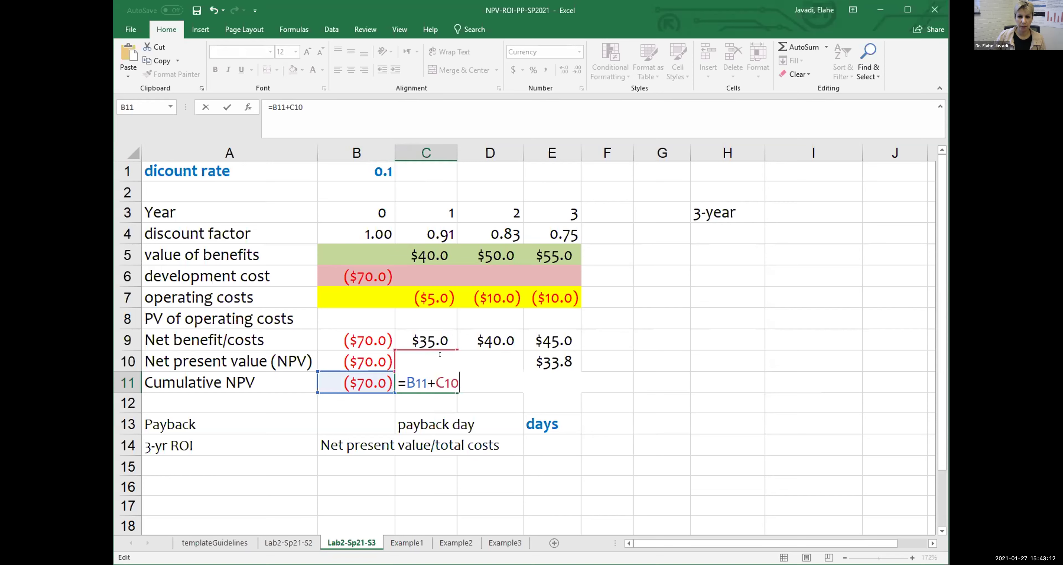
pyautogui.press('Return')
# Check the cells referenced by the Cumulative NPV formula in C11 and fill it across through E11.
pyautogui.click(352, 383)
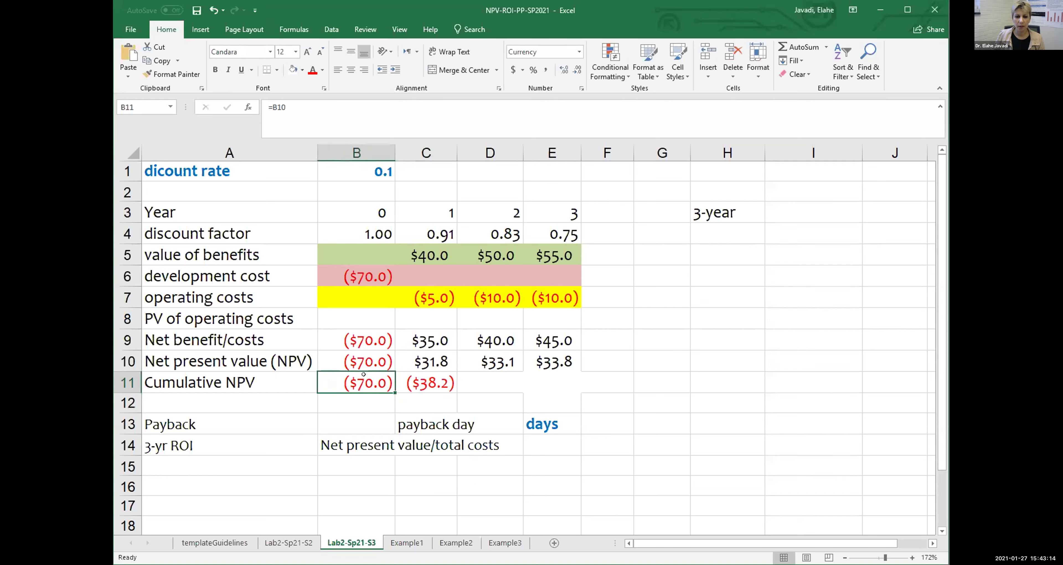
pyautogui.click(419, 358)
pyautogui.click(352, 383)
pyautogui.click(421, 355)
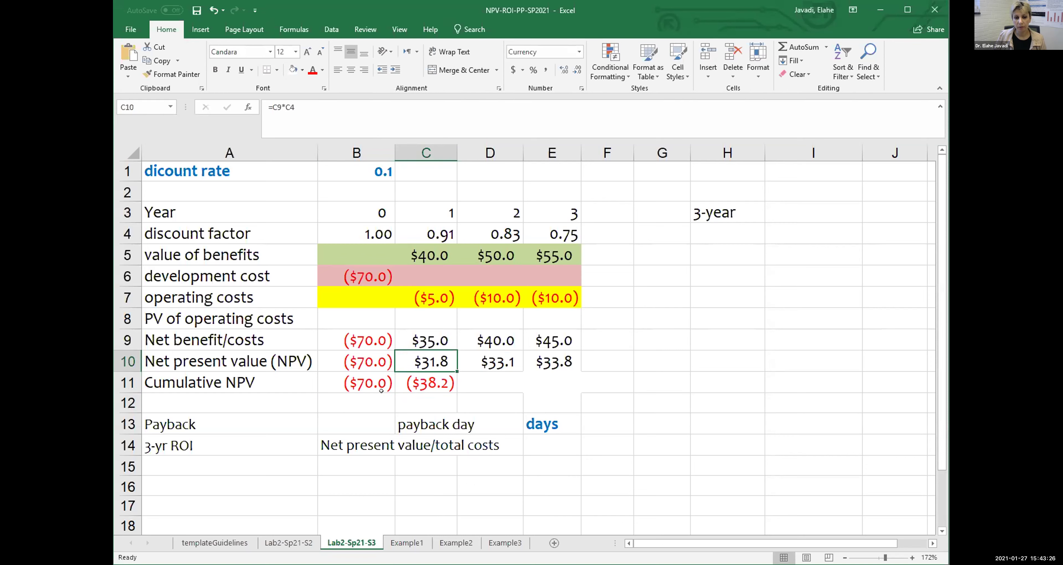
pyautogui.click(429, 383)
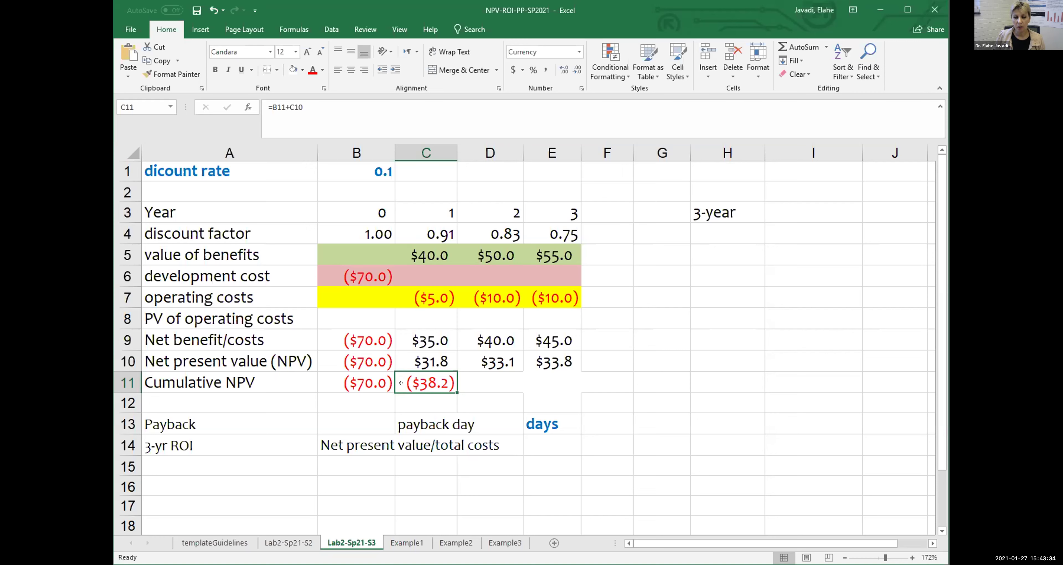
pyautogui.click(483, 381)
pyautogui.click(410, 381)
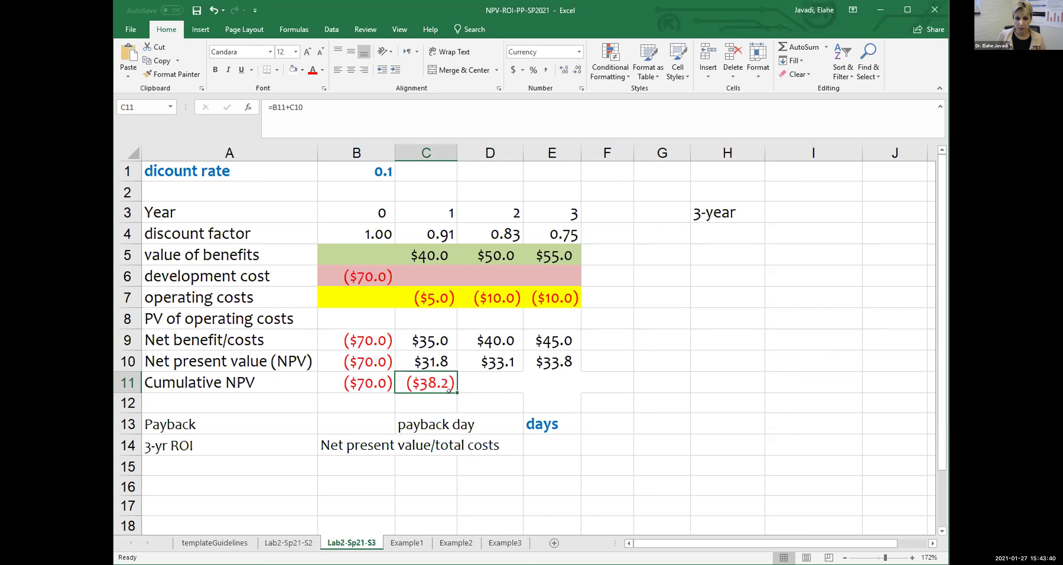
pyautogui.moveTo(456, 393); pyautogui.dragTo(578, 382)
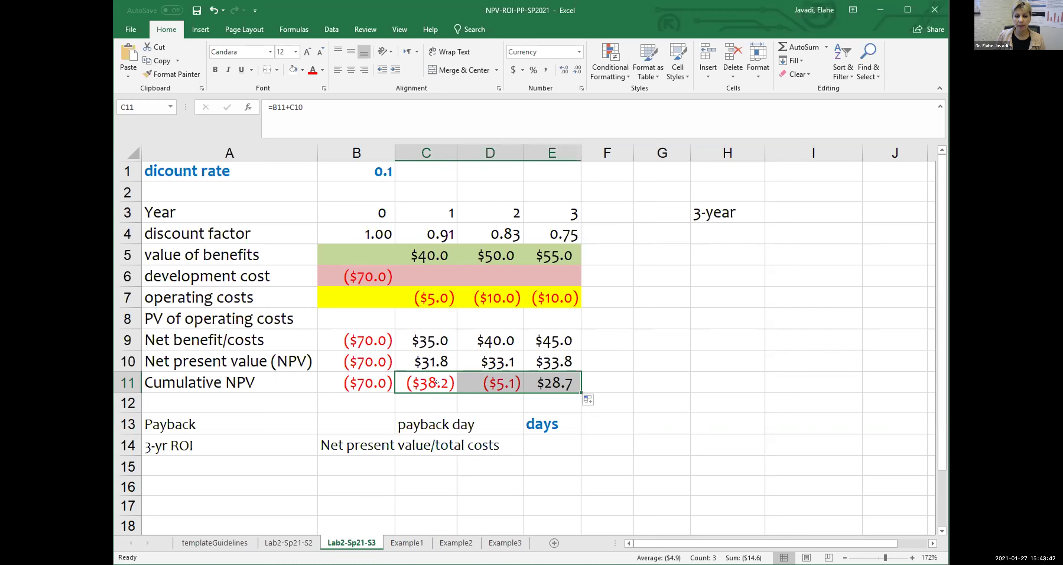
# Check the Cumulative NPV formulas in row 11 from year 0 to year 3 for their cell references.
pyautogui.click(429, 386)
pyautogui.click(495, 383)
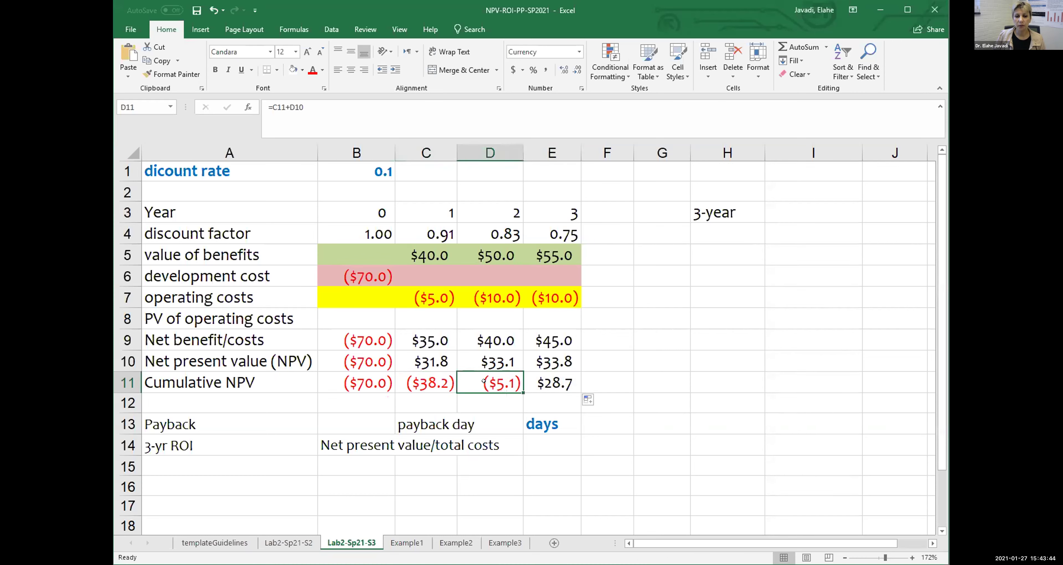
pyautogui.click(542, 383)
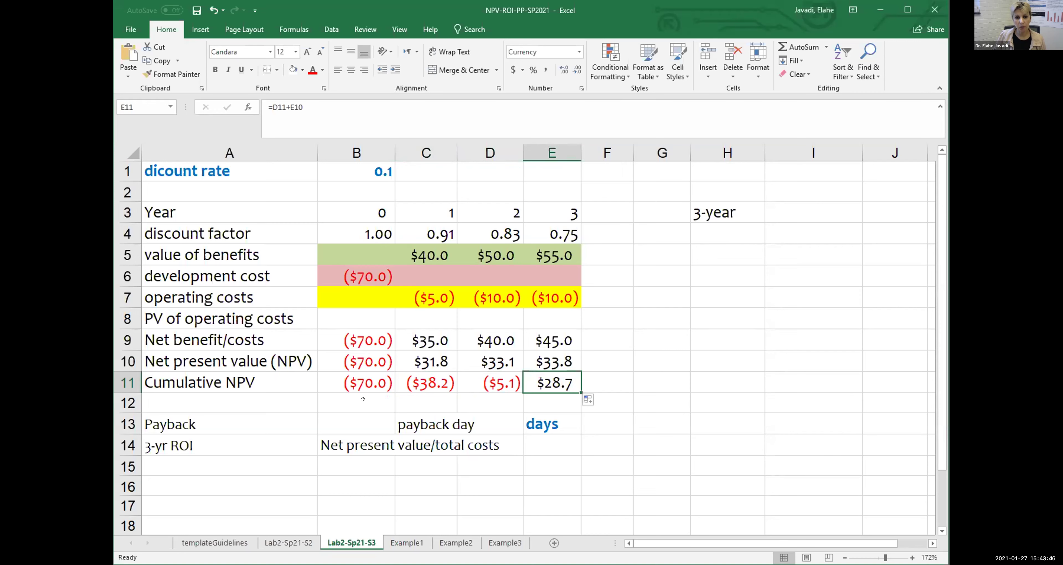
pyautogui.click(361, 382)
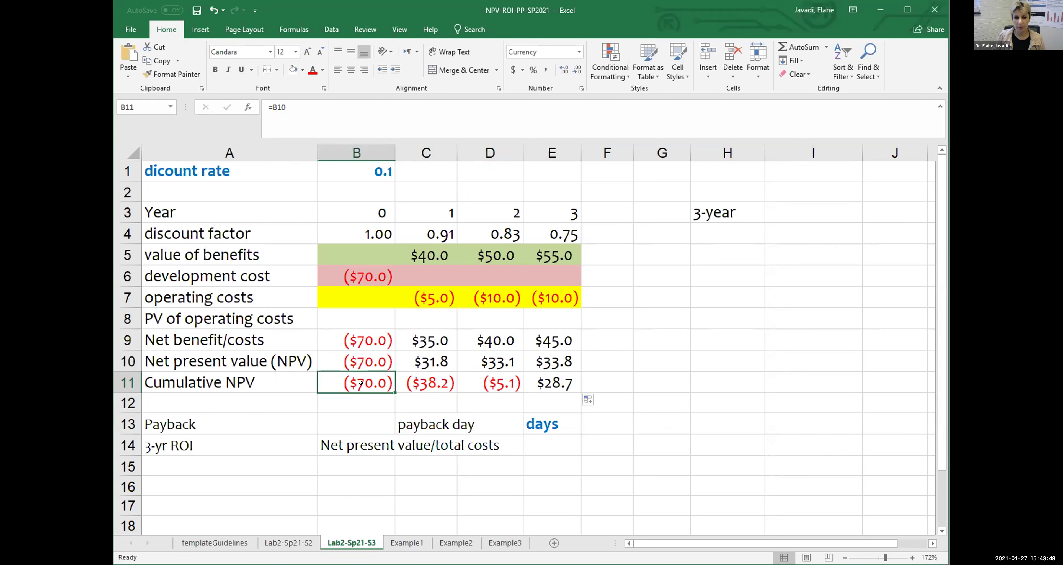
pyautogui.click(278, 383)
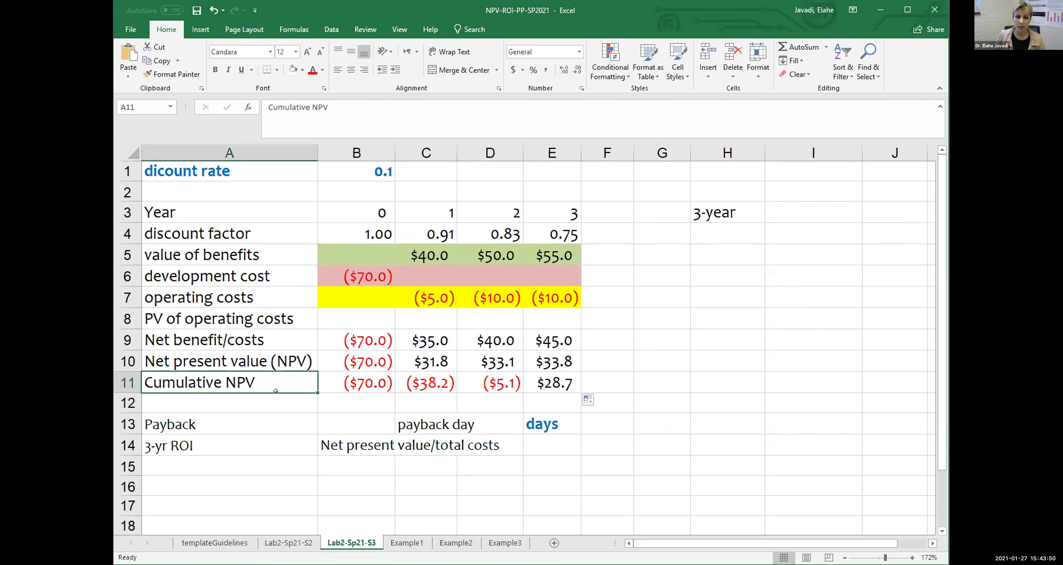
pyautogui.click(550, 377)
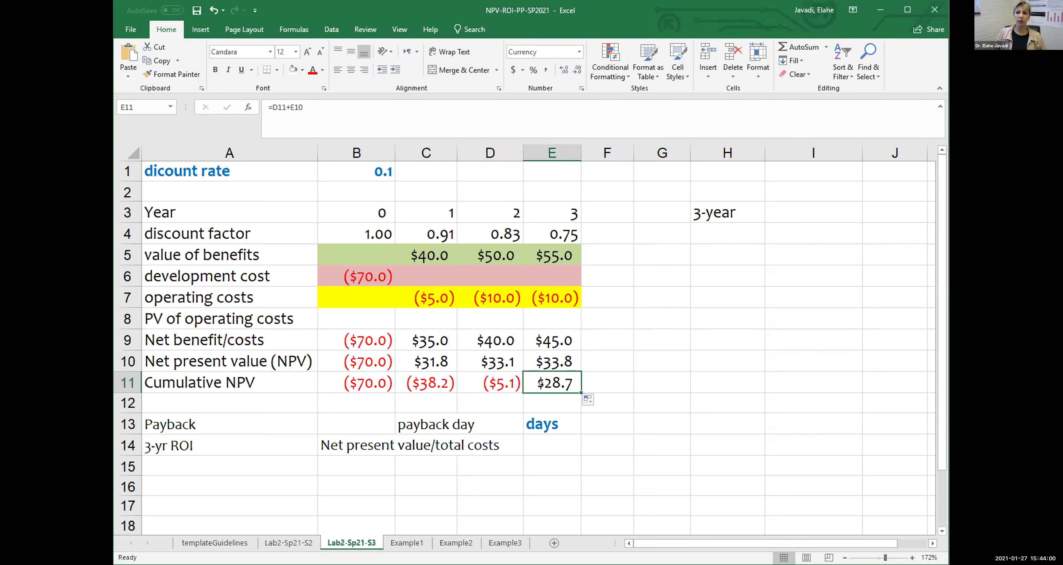
pyautogui.click(499, 382)
pyautogui.click(428, 379)
pyautogui.click(495, 382)
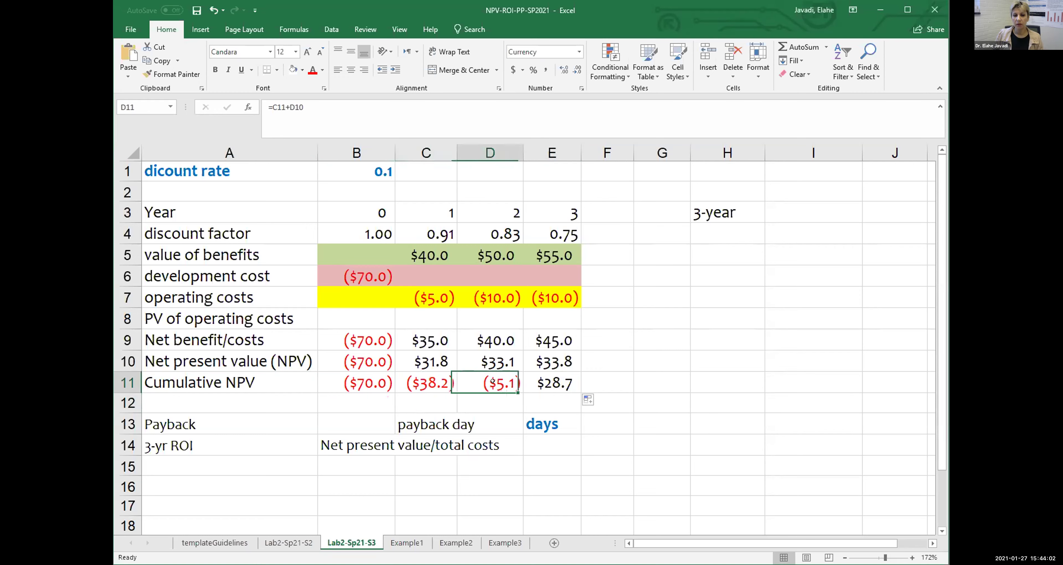
# Highlight the year 3 Cumulative NPV in cell E11 with a medium blue theme fill.
pyautogui.click(544, 381)
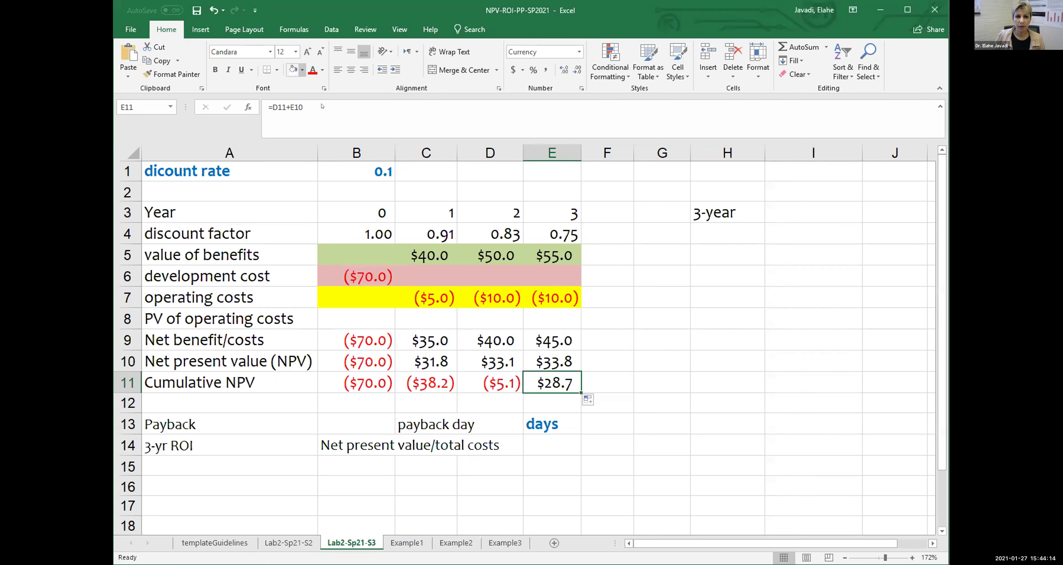
pyautogui.click(301, 70)
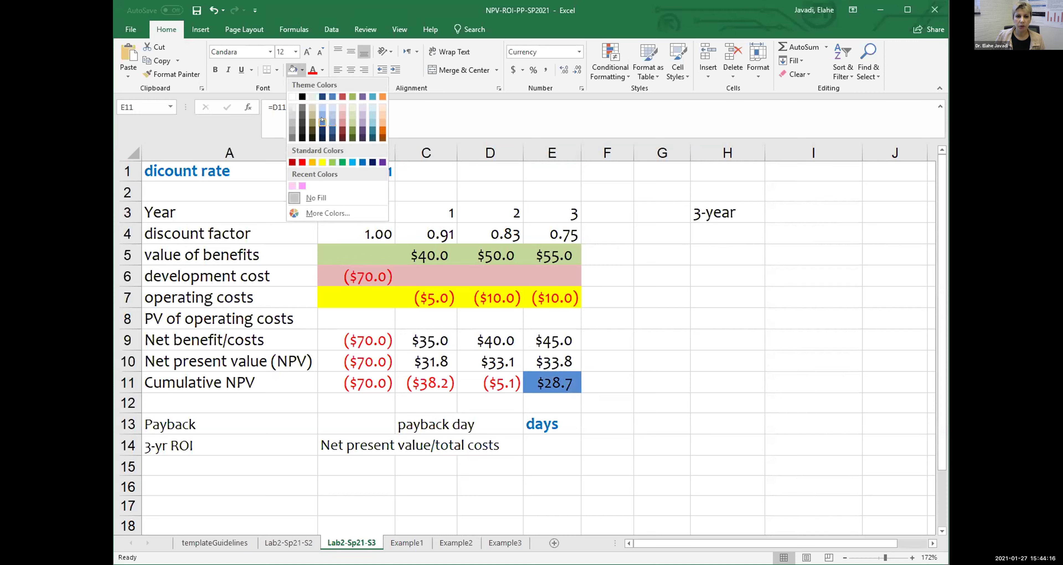
pyautogui.click(322, 122)
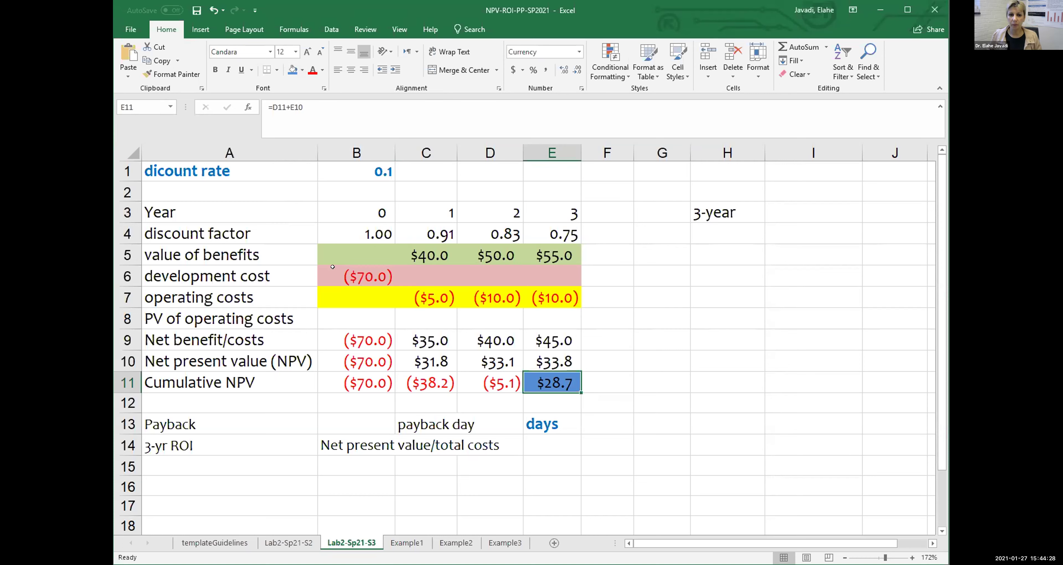
pyautogui.click(446, 232)
pyautogui.click(427, 251)
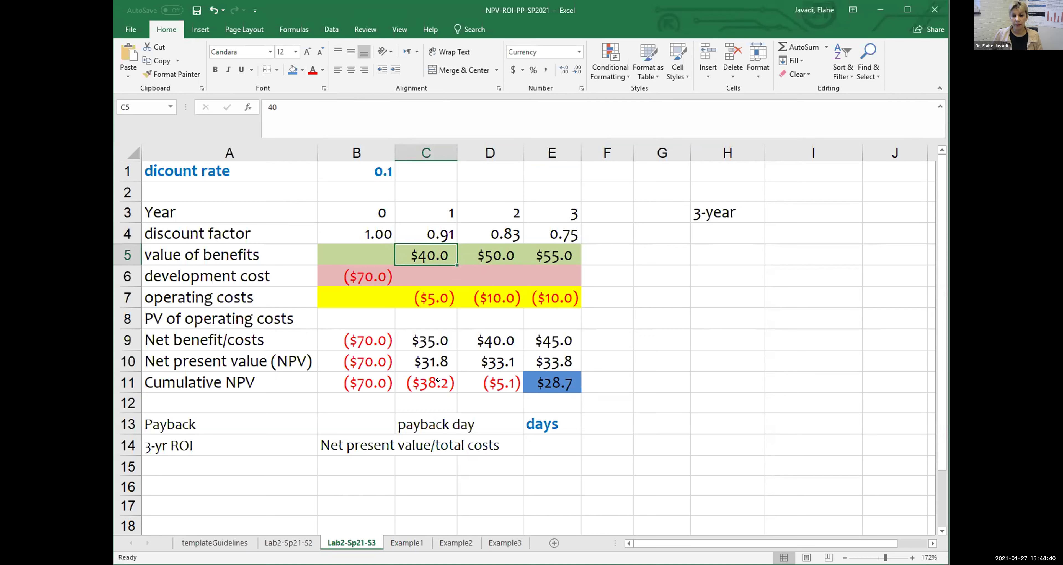
pyautogui.click(525, 440)
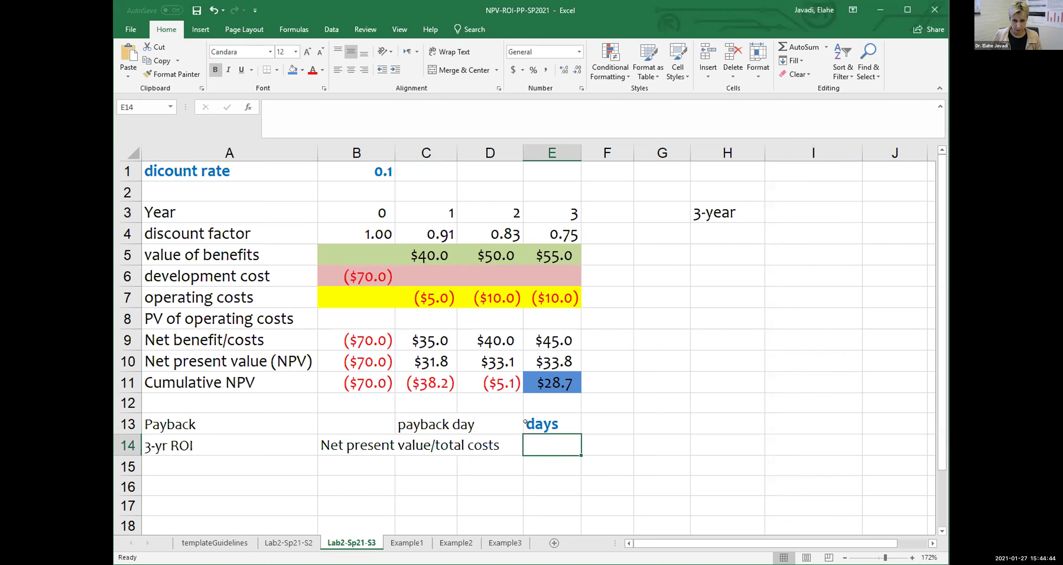
pyautogui.click(534, 382)
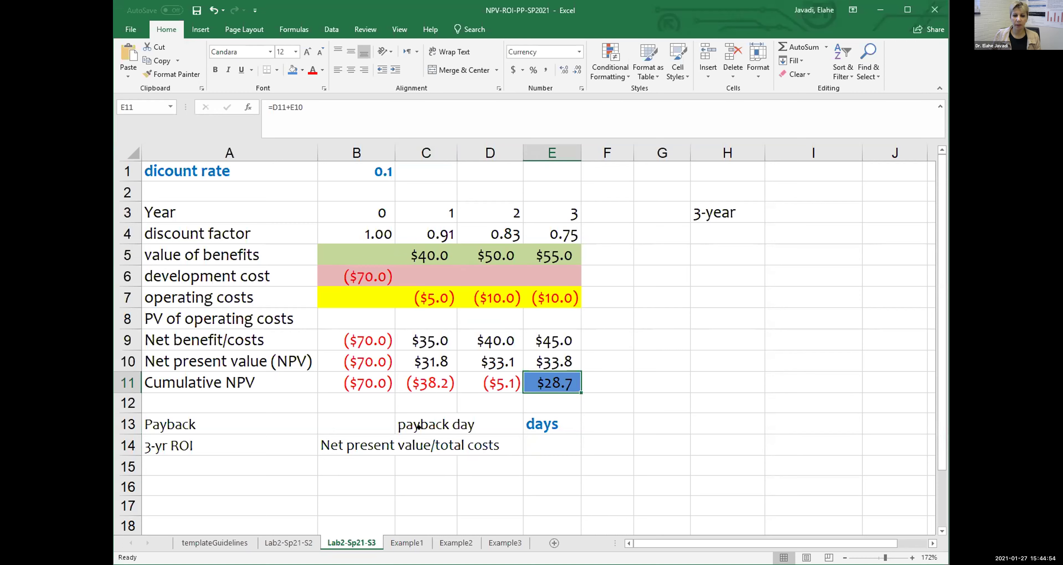
pyautogui.moveTo(455, 428); pyautogui.dragTo(576, 425)
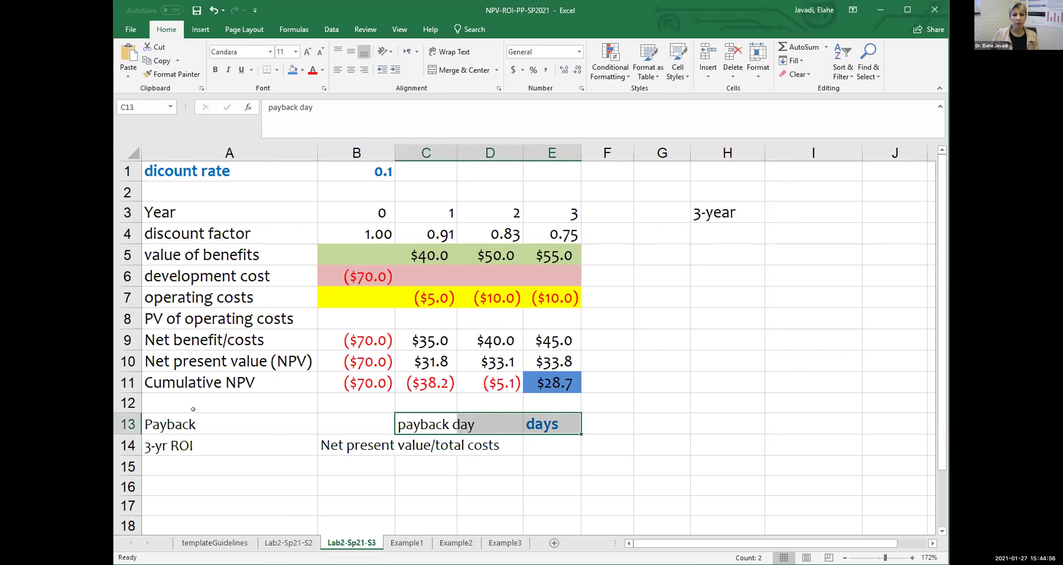
pyautogui.click(140, 382)
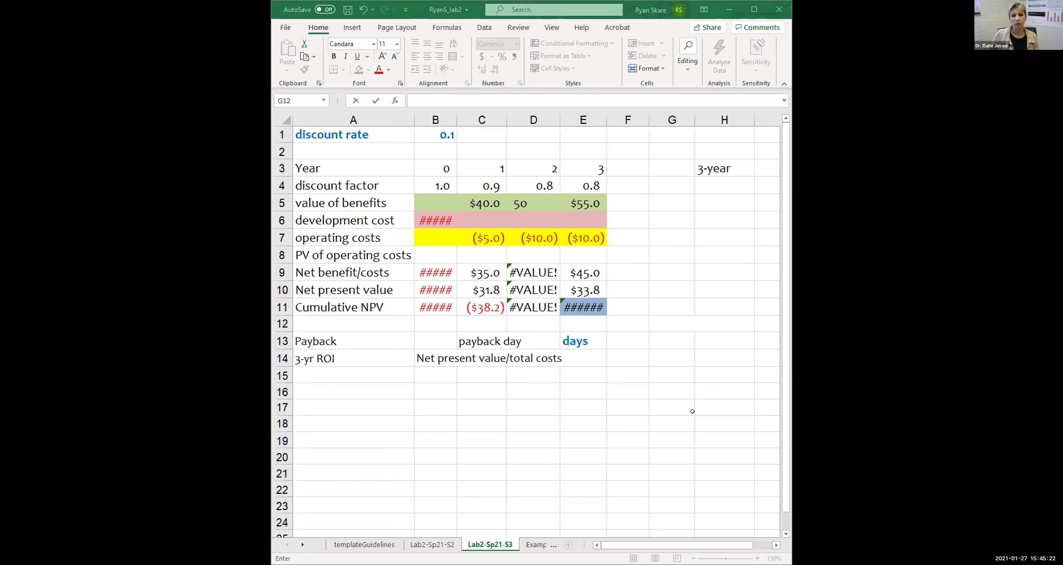
# Maximize the student's lab workbook window and autofit column B to the development cost in B6.
pyautogui.press('super+Up')
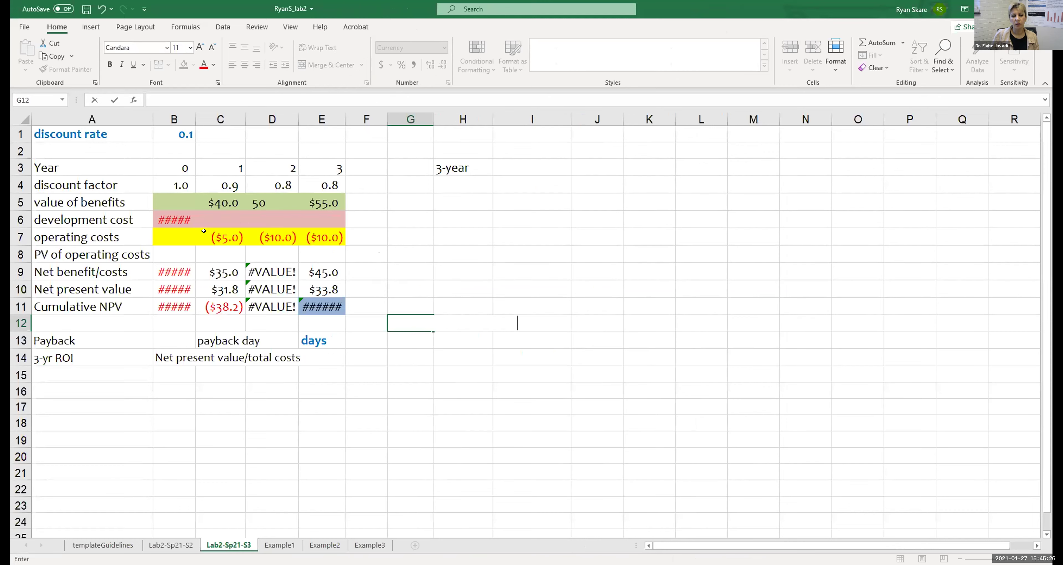
pyautogui.click(169, 213)
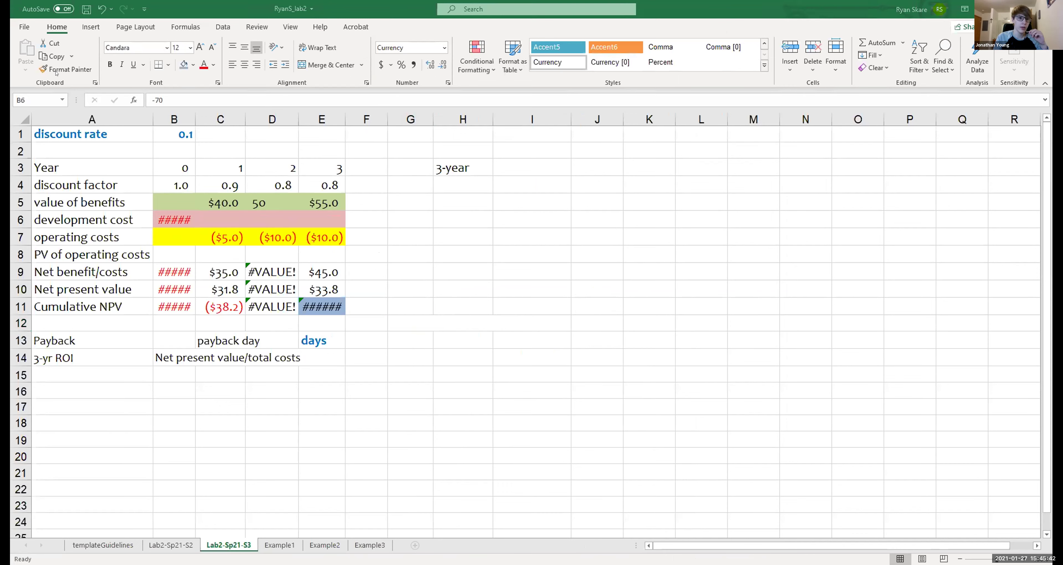
pyautogui.click(180, 112)
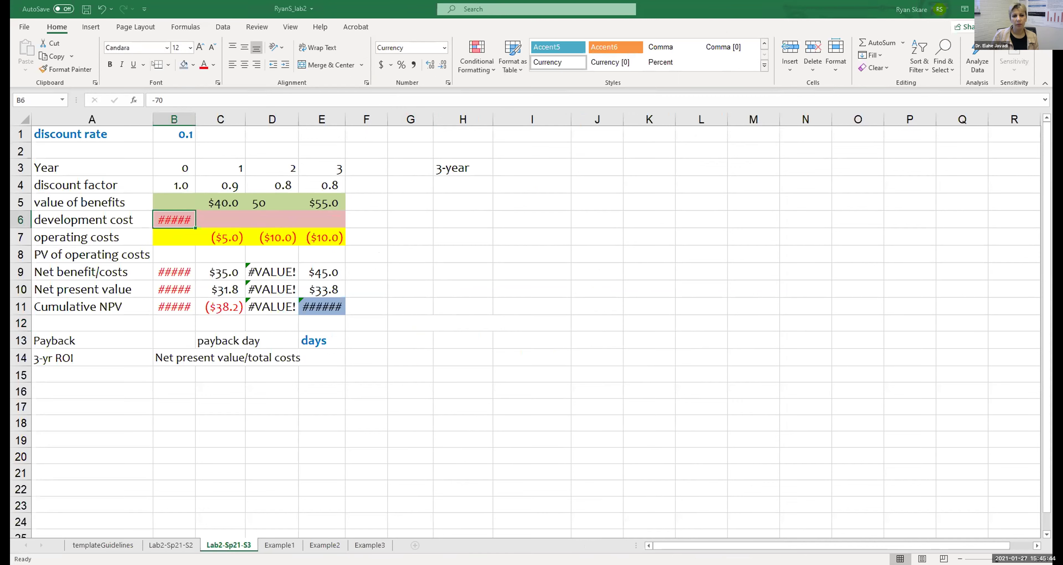
pyautogui.hotkey('alt', 'h')
pyautogui.press('o')
pyautogui.press('i')
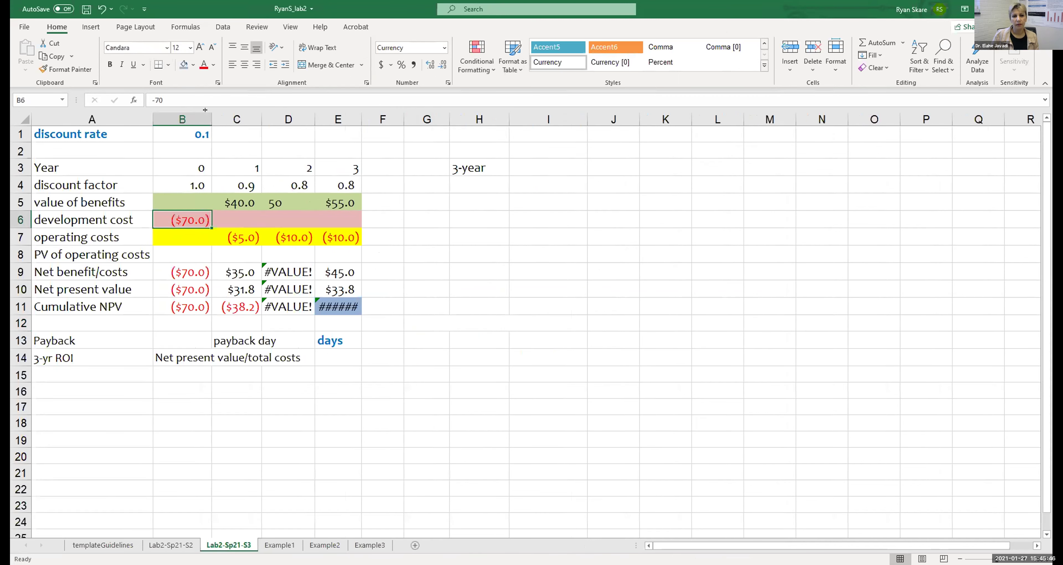
# Replace the year 2 value of benefits in cell D5 with the number 50.
pyautogui.click(275, 202)
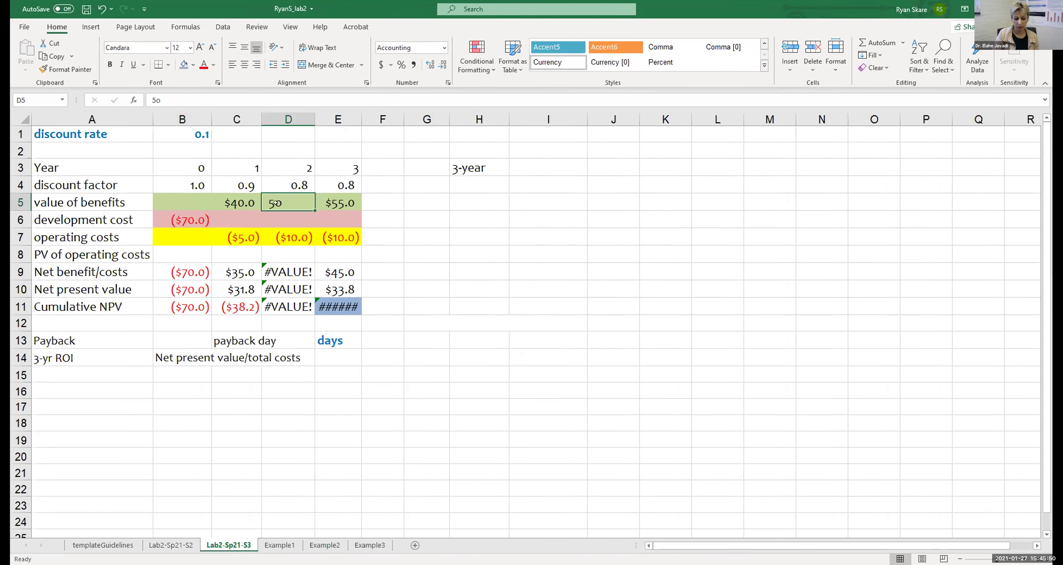
pyautogui.write('50')
pyautogui.press('Return')
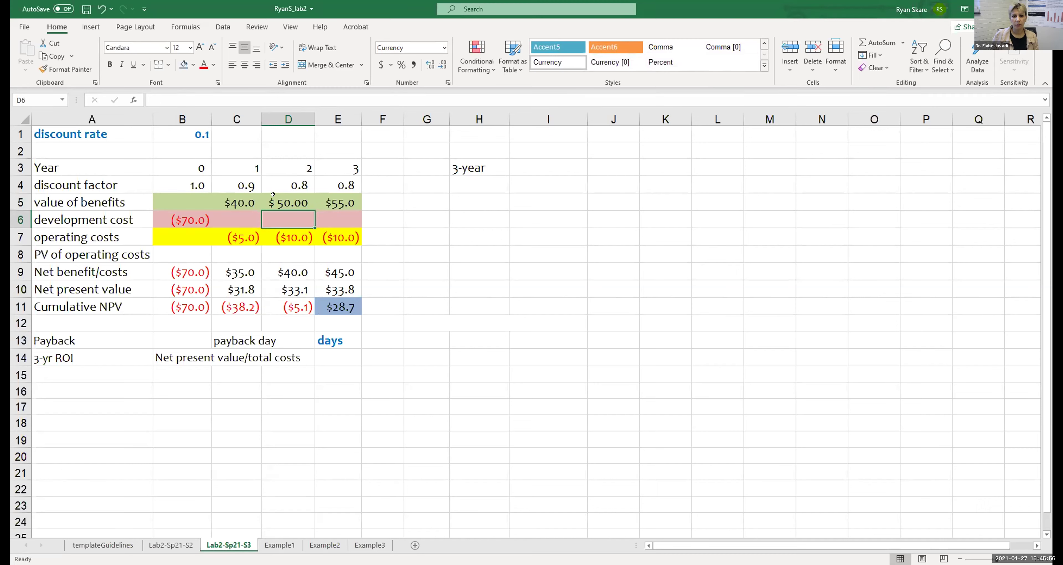
# Check the Cumulative NPV results in row 11 and compare the year 2 value of benefits in D5.
pyautogui.click(272, 307)
pyautogui.press('Right')
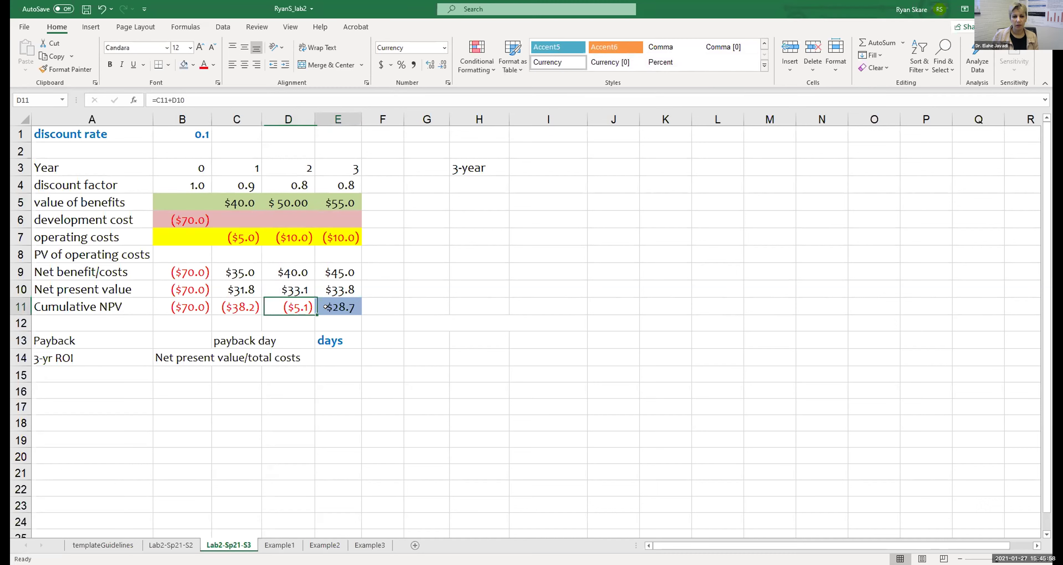
pyautogui.click(188, 298)
pyautogui.click(346, 301)
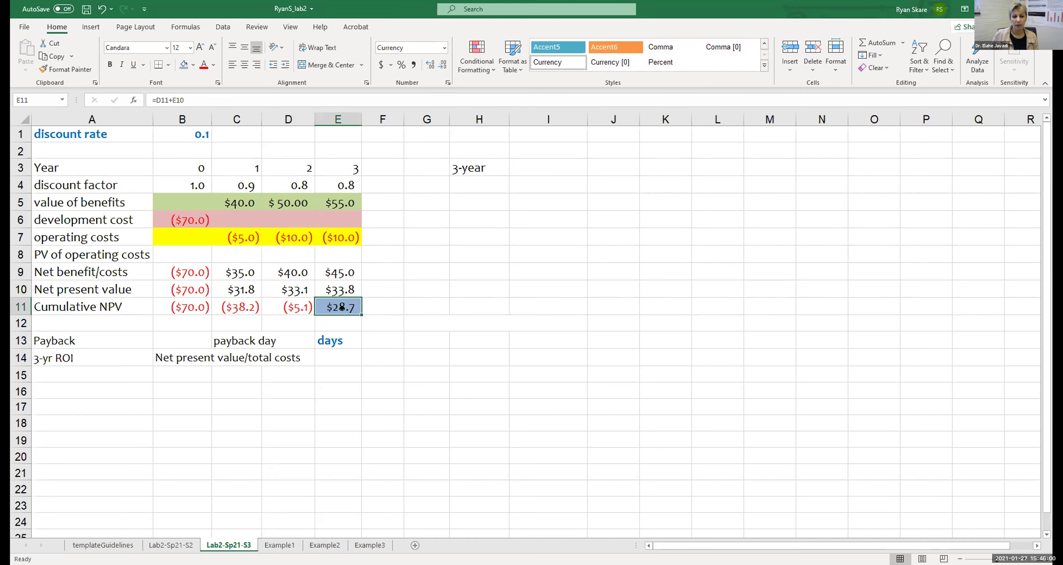
pyautogui.click(282, 219)
pyautogui.press('Up')
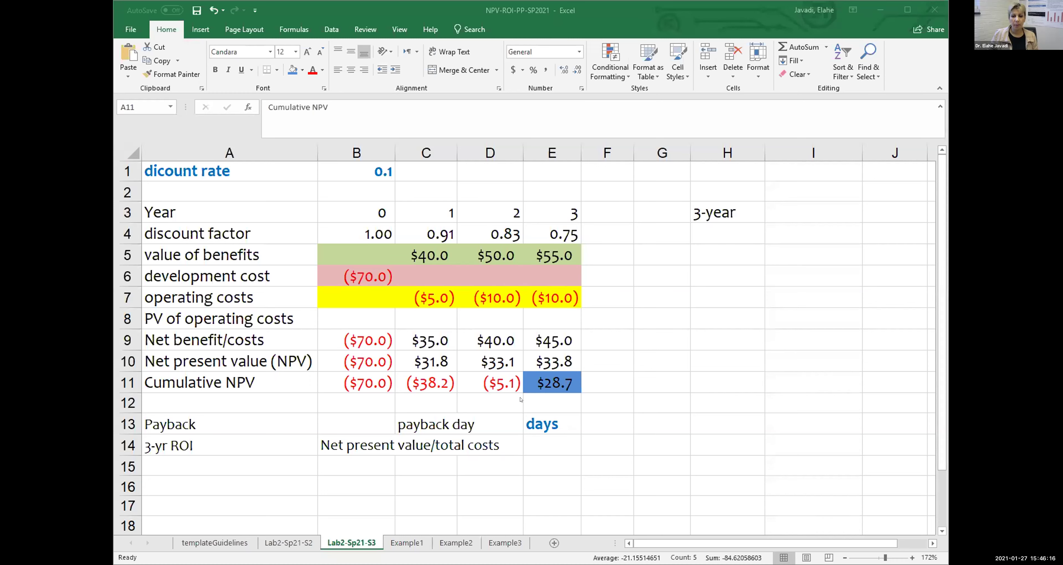
pyautogui.click(494, 250)
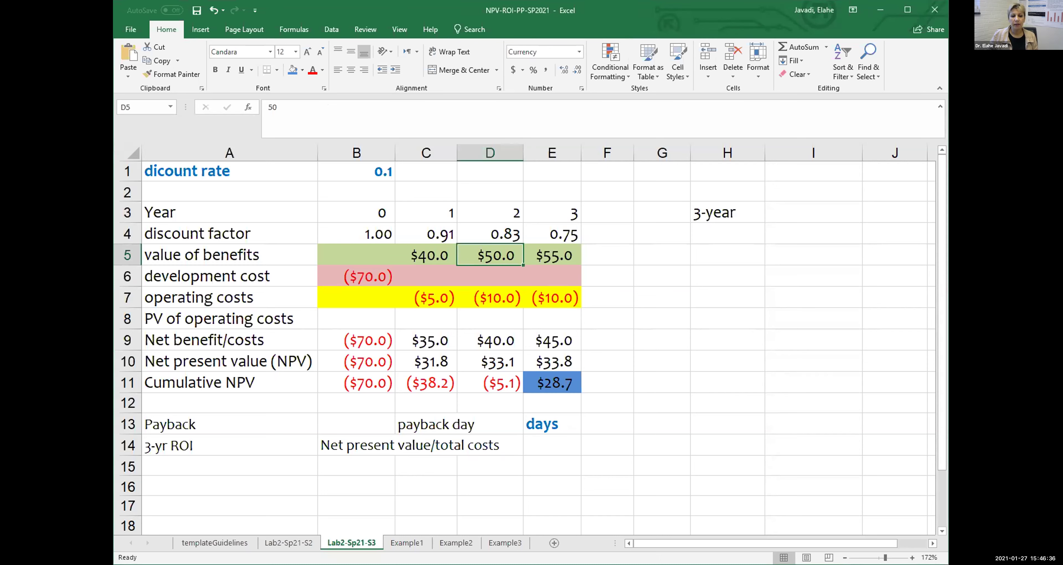
# Review the currency format and negative number style applied to the net benefit, NPV and cumulative NPV results in B9:E11.
pyautogui.click(119, 375)
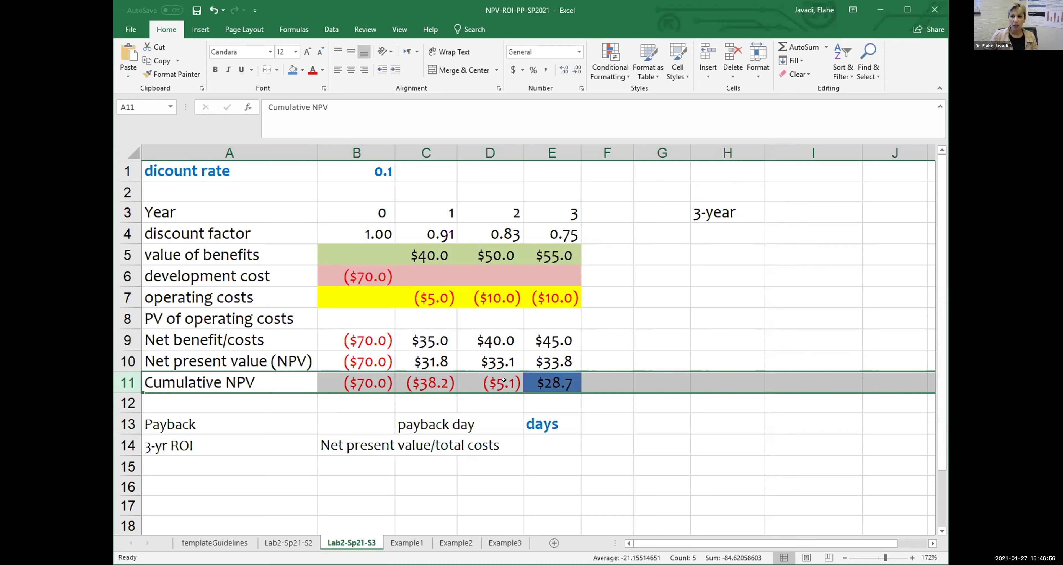
pyautogui.moveTo(345, 335); pyautogui.dragTo(552, 383)
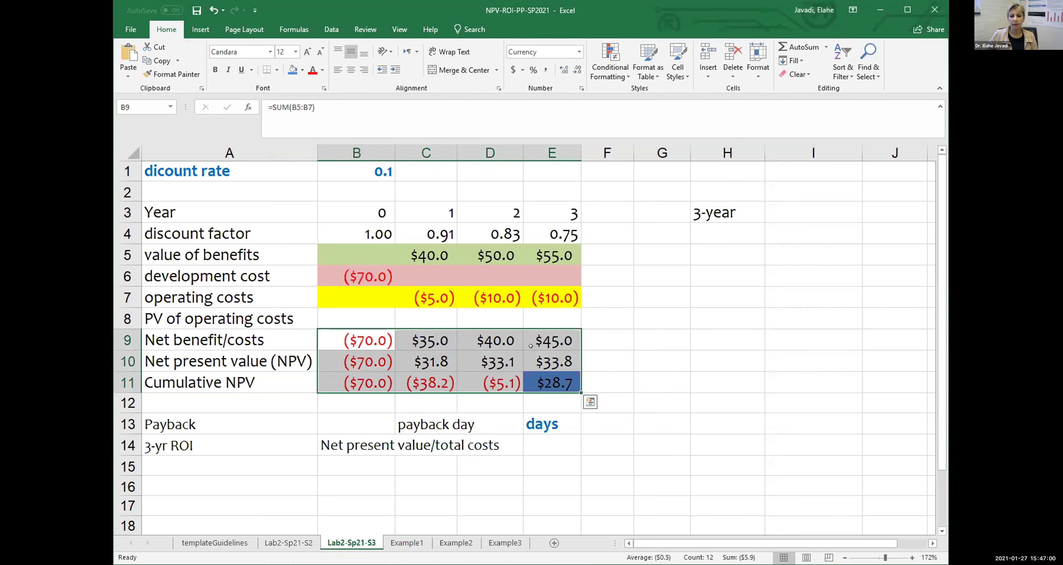
pyautogui.rightClick(532, 353)
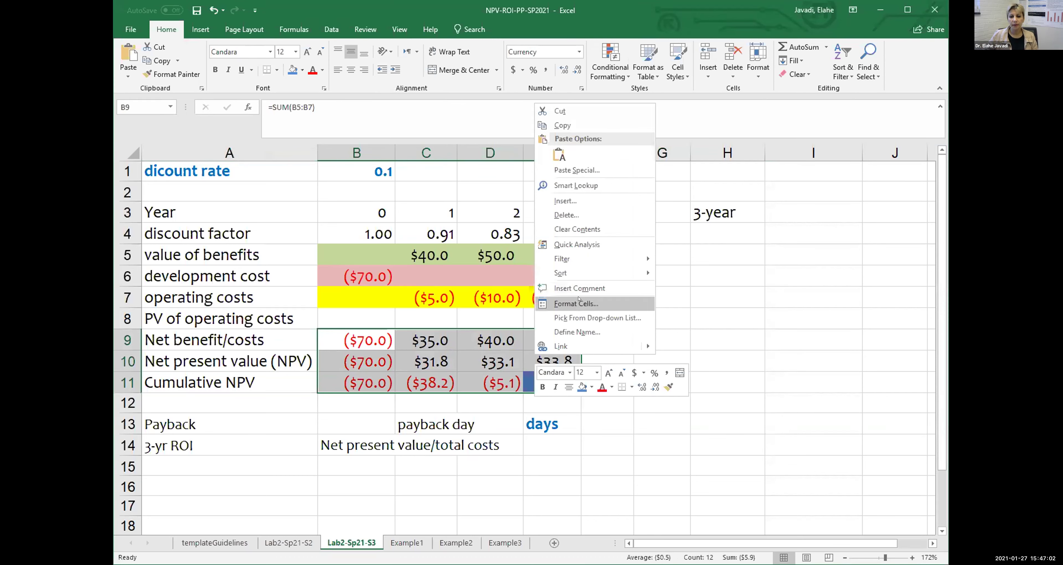
pyautogui.click(533, 297)
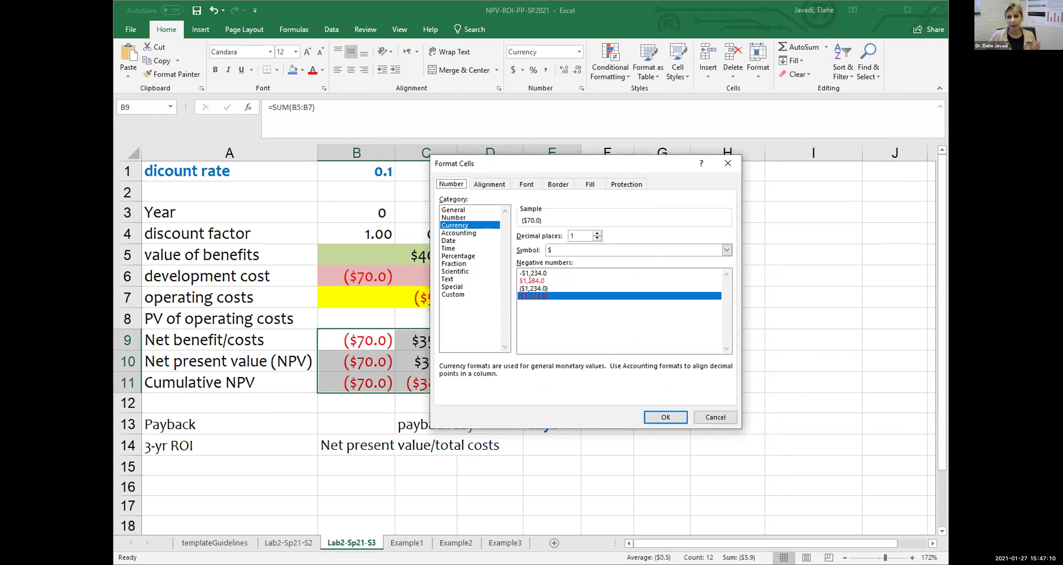
pyautogui.click(665, 417)
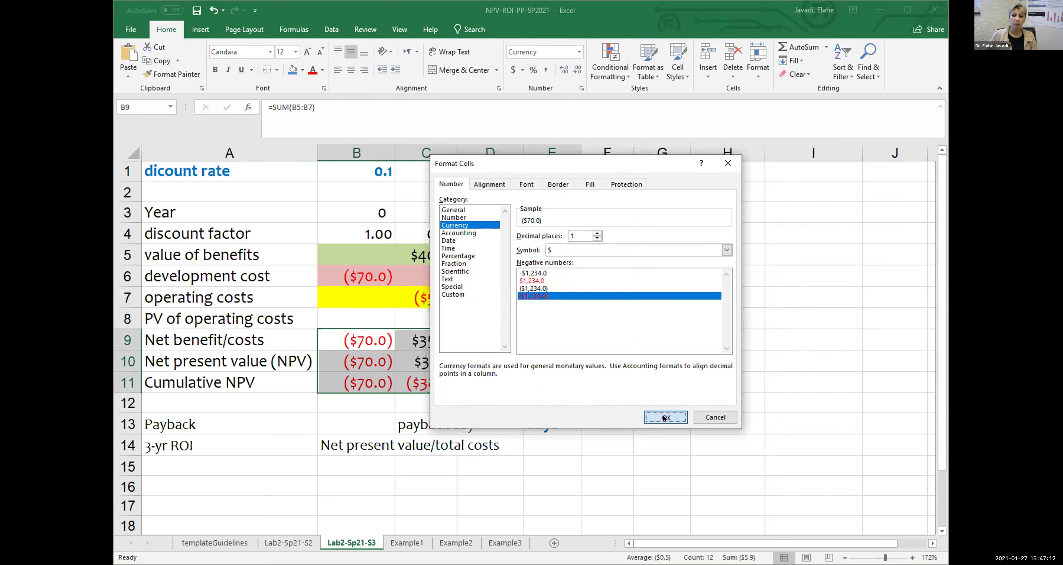
# Compare the Cumulative NPV row and enter "3 yrs &" as the payback period in cell D13.
pyautogui.click(487, 412)
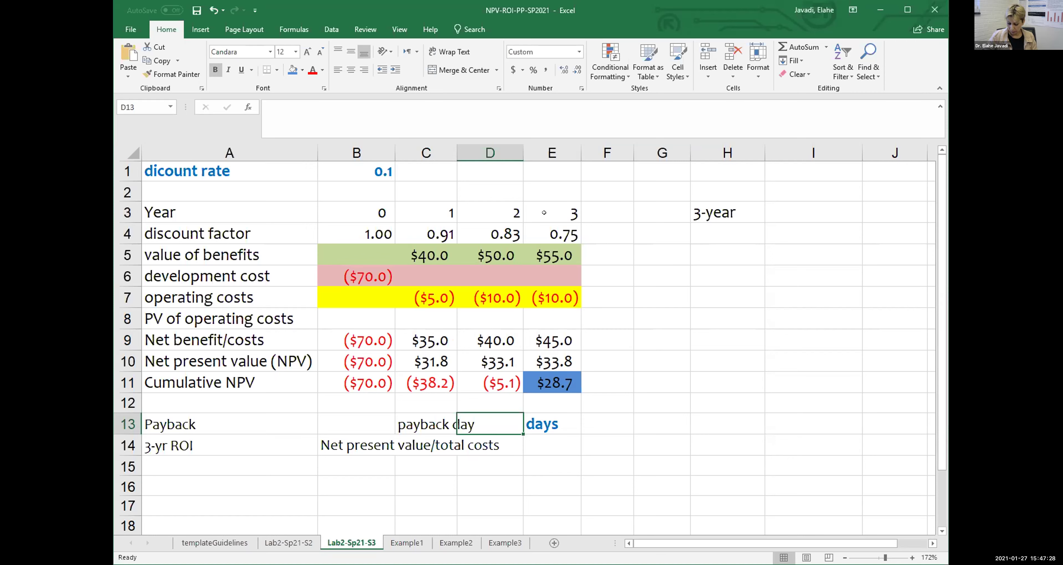
pyautogui.click(126, 382)
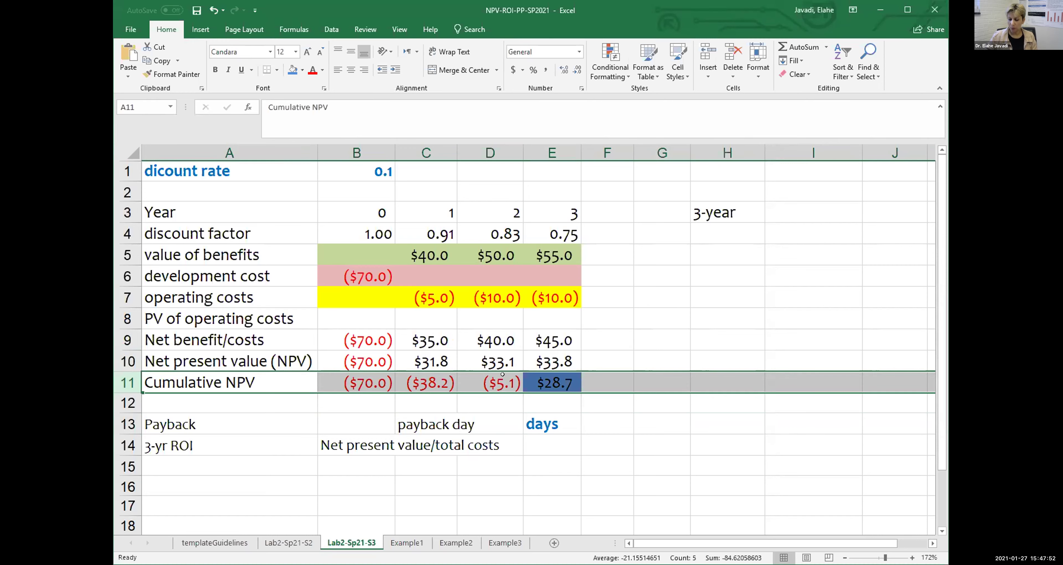
pyautogui.click(487, 421)
pyautogui.write('3')
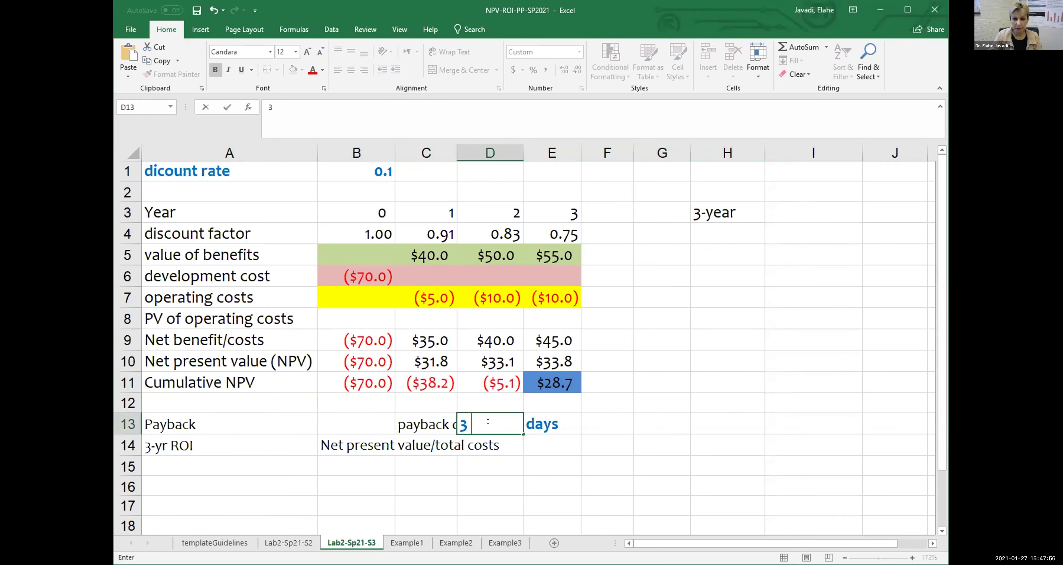
pyautogui.write(' yrs &')
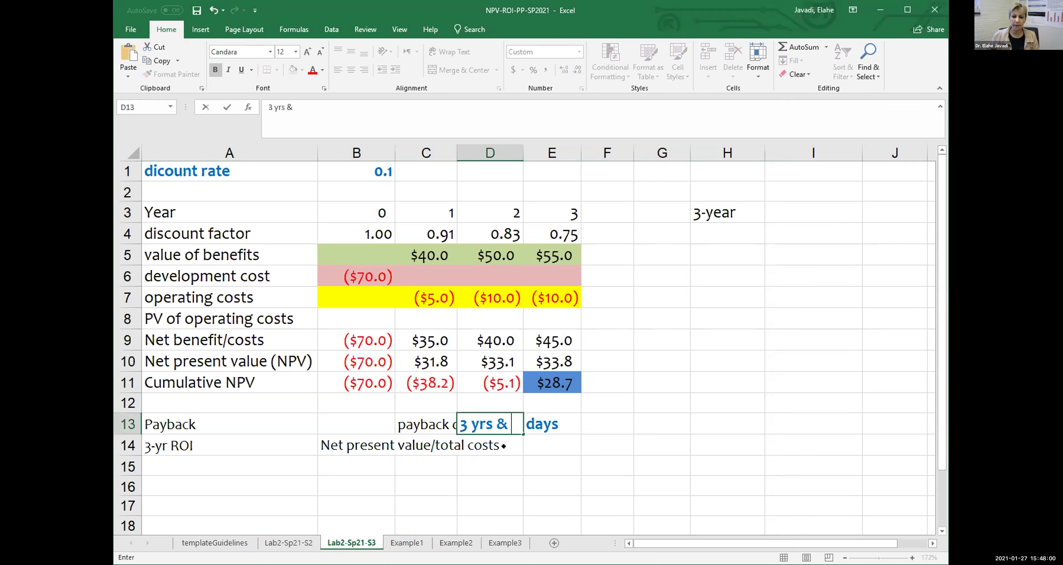
pyautogui.press('Return')
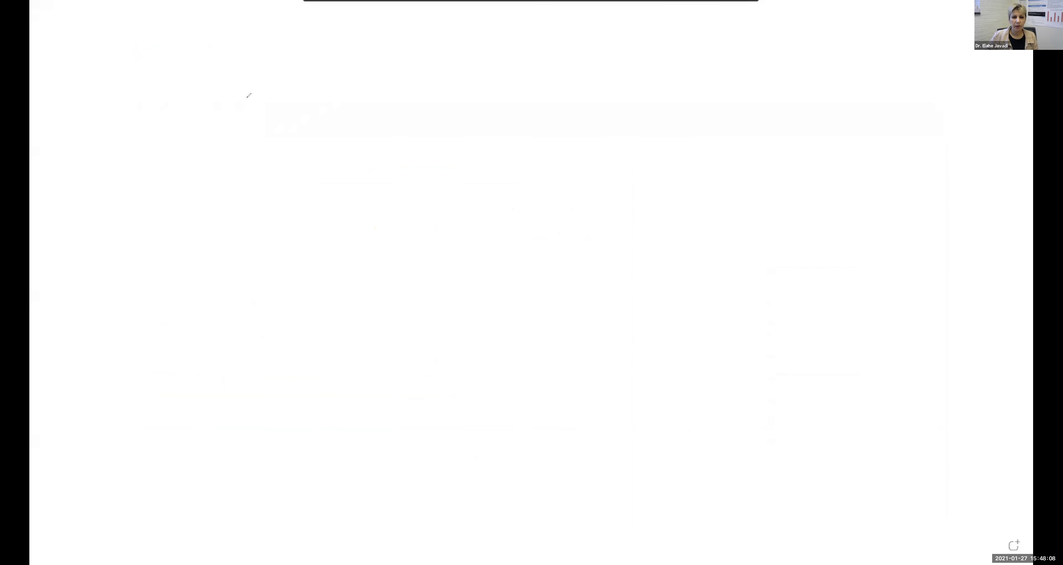
# Handwrite "yr 3" in red on the blank whiteboard.
pyautogui.moveTo(89, 140); pyautogui.dragTo(106, 156)
pyautogui.moveTo(111, 140)
pyautogui.mouseDown()
pyautogui.moveTo(111, 171)
pyautogui.moveTo(127, 142)
pyautogui.moveTo(151, 156)
pyautogui.moveTo(137, 159)
pyautogui.mouseUp()
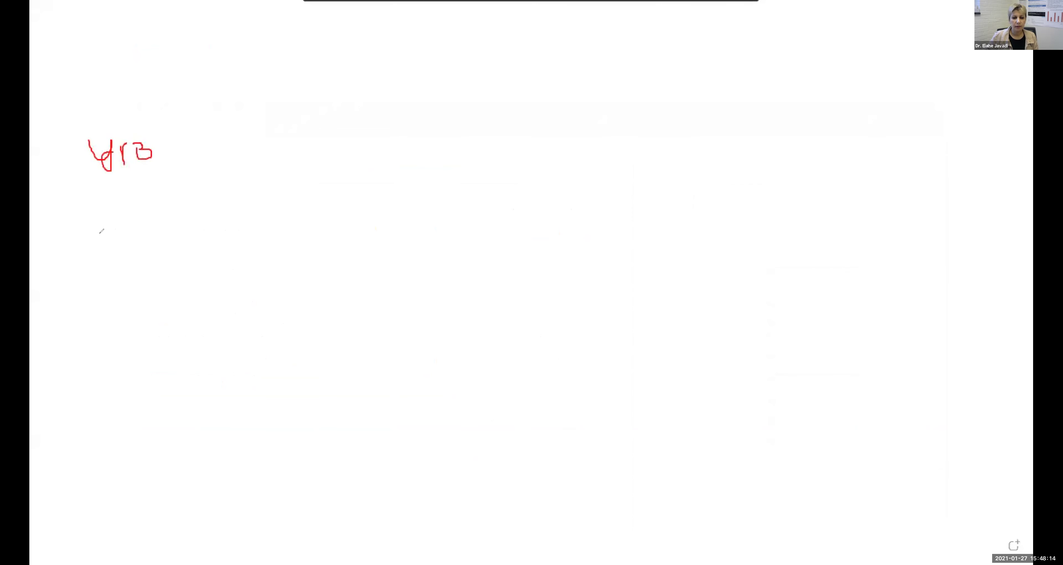
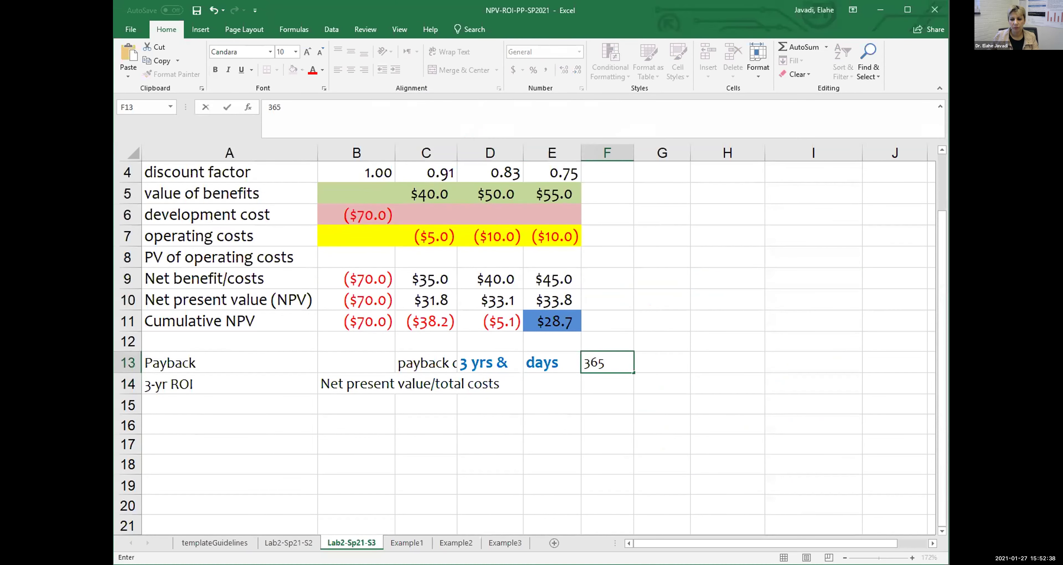
# Commit 365 in cell F13 and reference the year 3 NPV in G13 with the formula =E10.
pyautogui.click(826, 503)
pyautogui.click(912, 557)
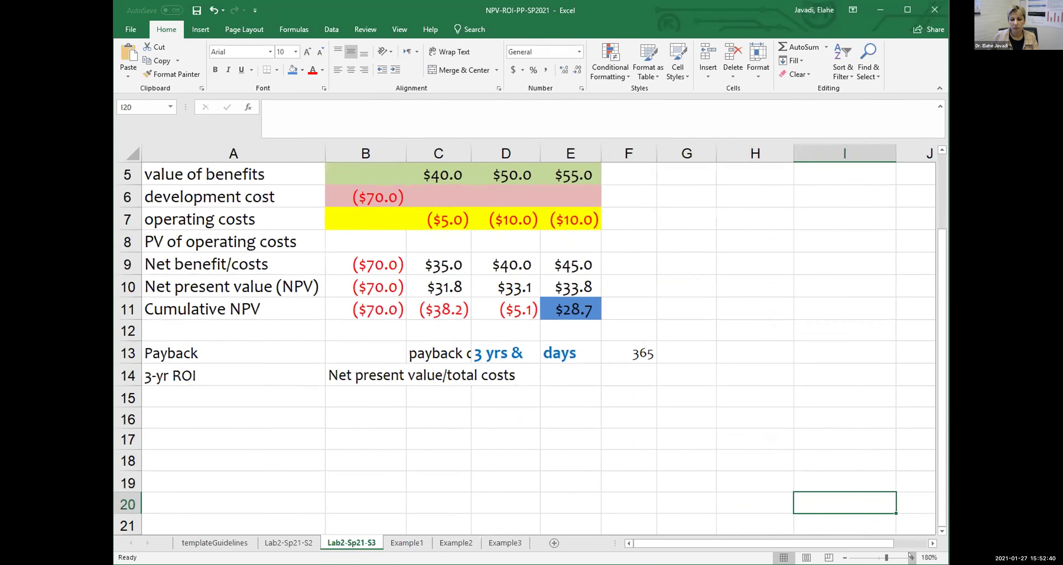
pyautogui.click(911, 557)
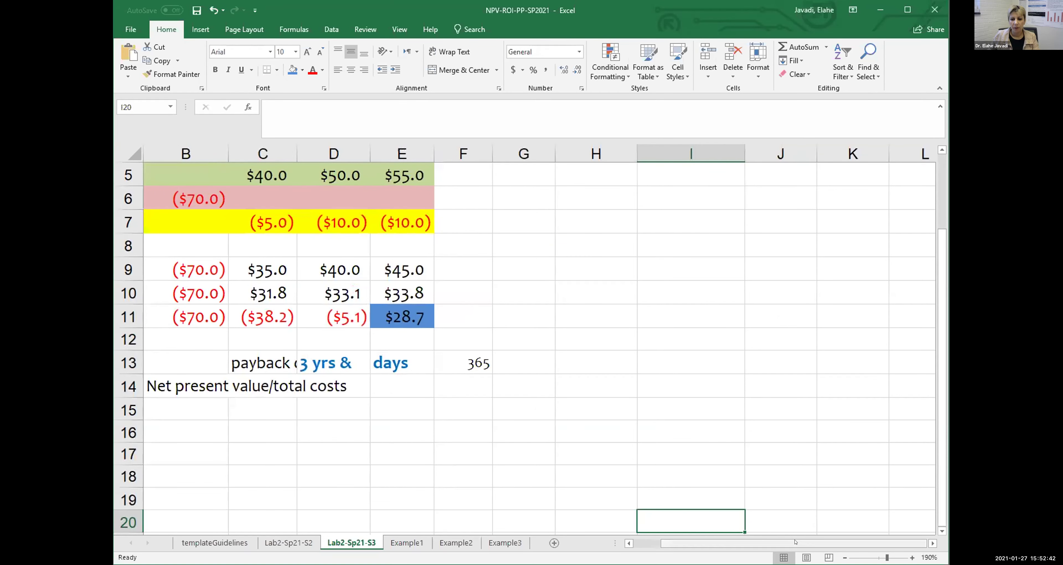
pyautogui.moveTo(795, 541); pyautogui.dragTo(767, 541)
pyautogui.click(660, 365)
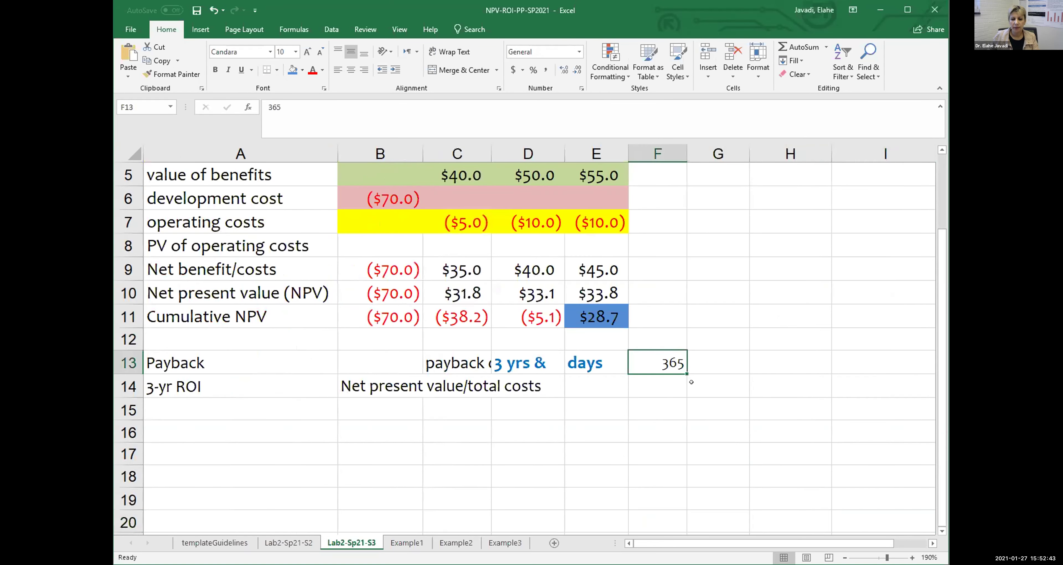
pyautogui.click(713, 355)
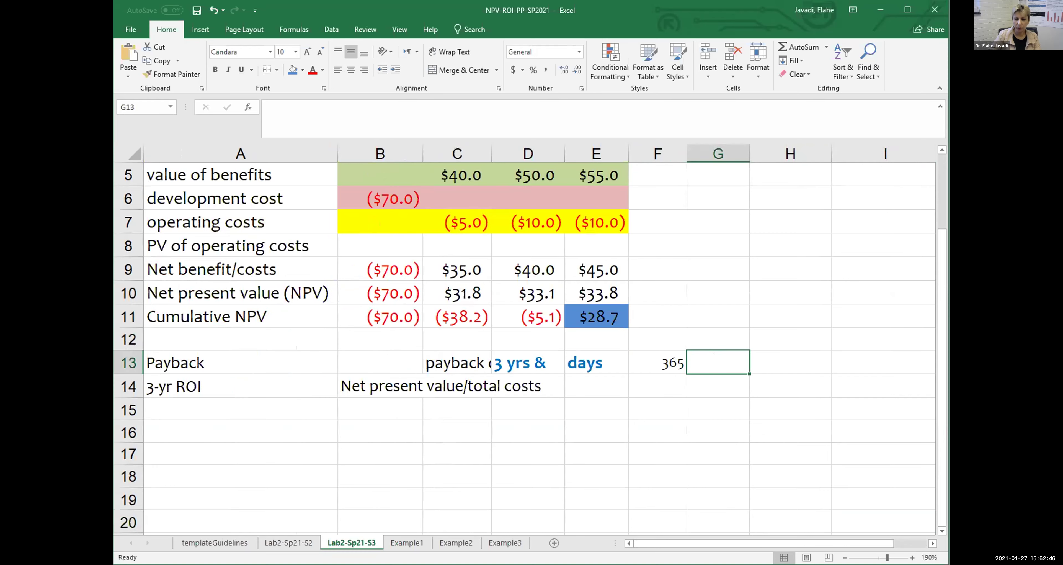
pyautogui.write('=')
pyautogui.click(579, 285)
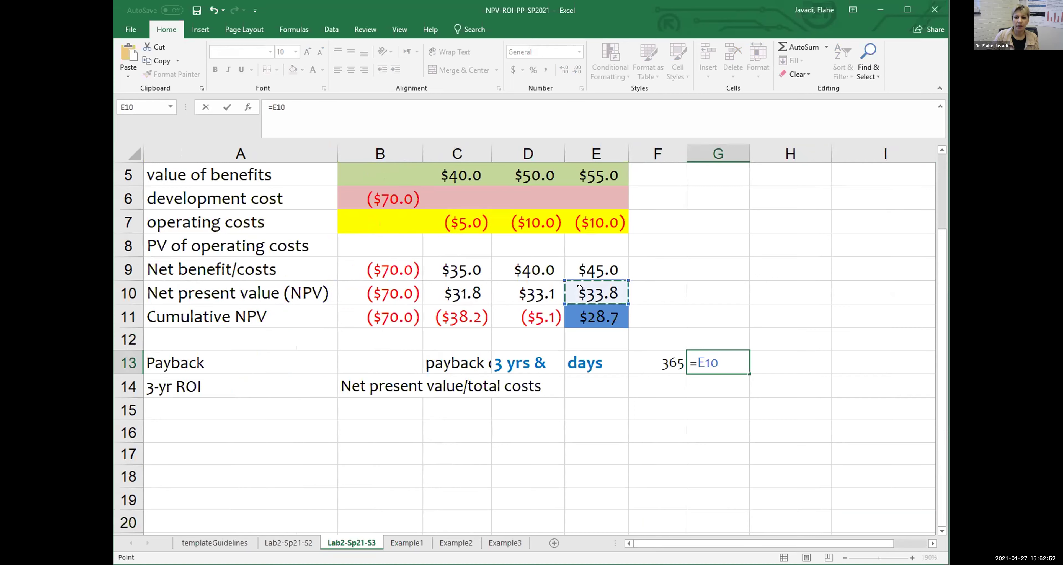
pyautogui.press('Return')
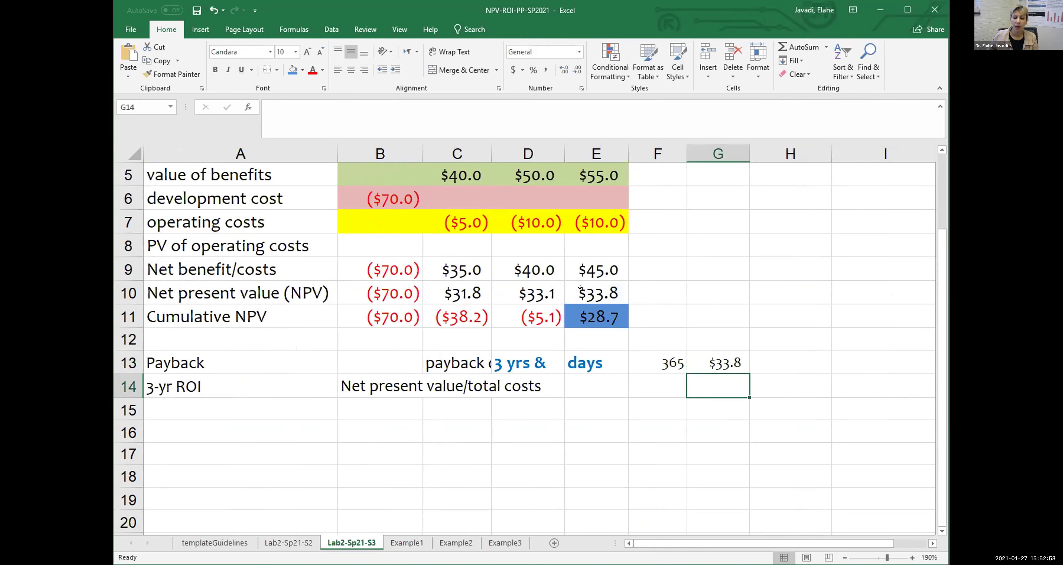
# Enter "?" in F14 and the positive amount of the year 2 Cumulative NPV in G14 with =-D11.
pyautogui.click(663, 381)
pyautogui.write('?')
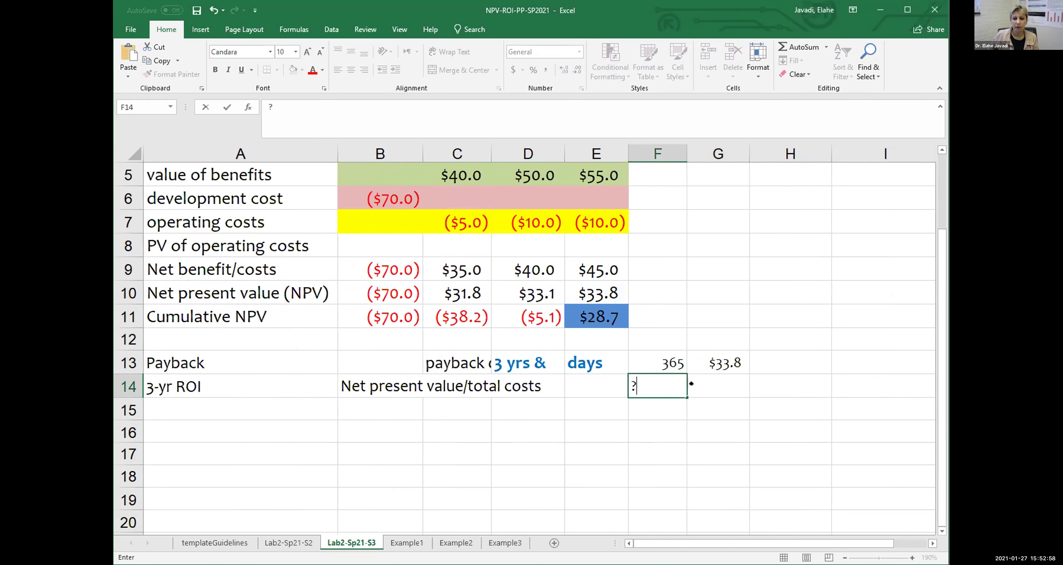
pyautogui.click(701, 380)
pyautogui.write('=-')
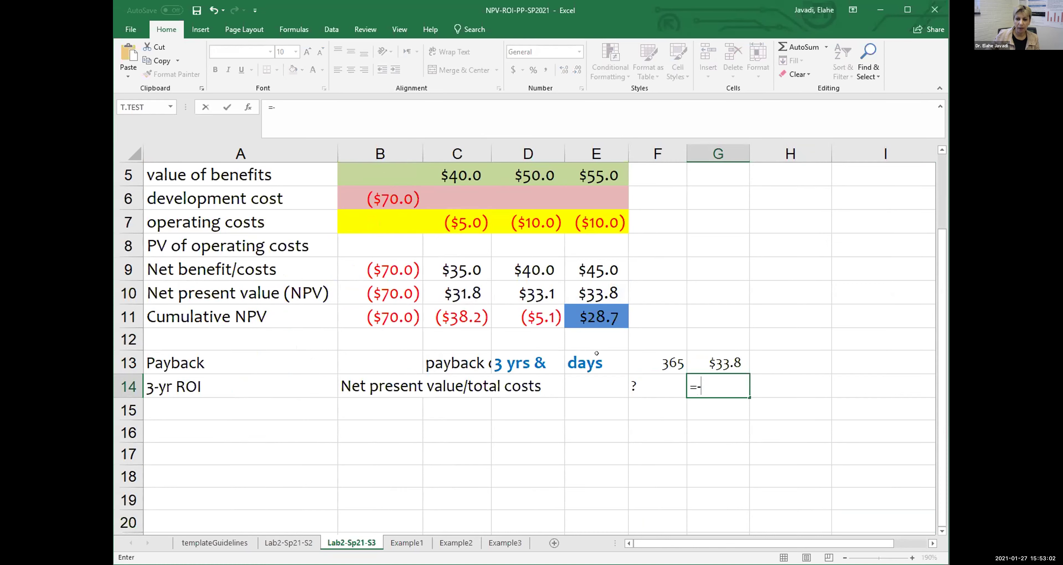
pyautogui.click(533, 317)
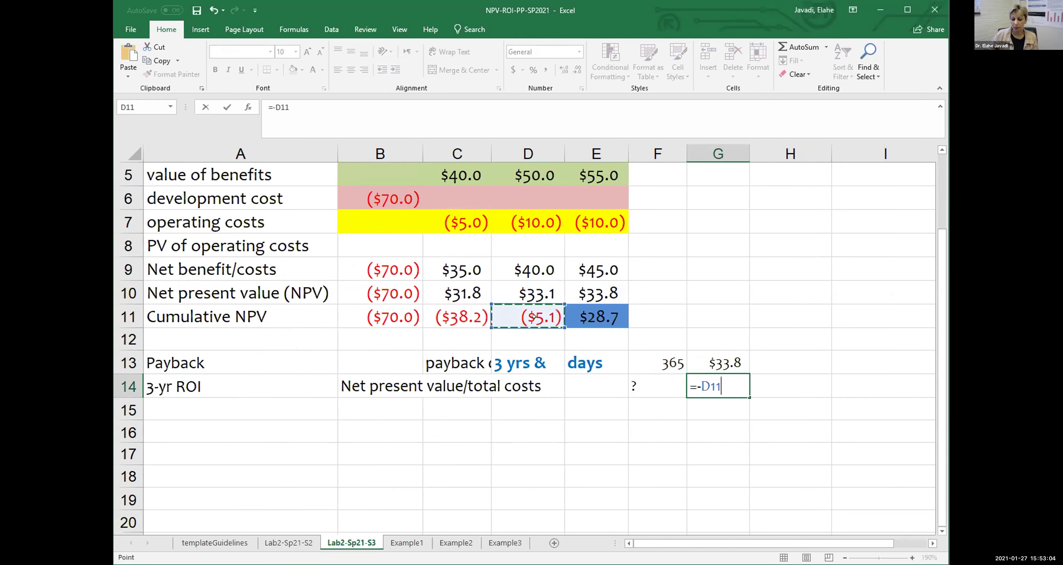
pyautogui.press('Return')
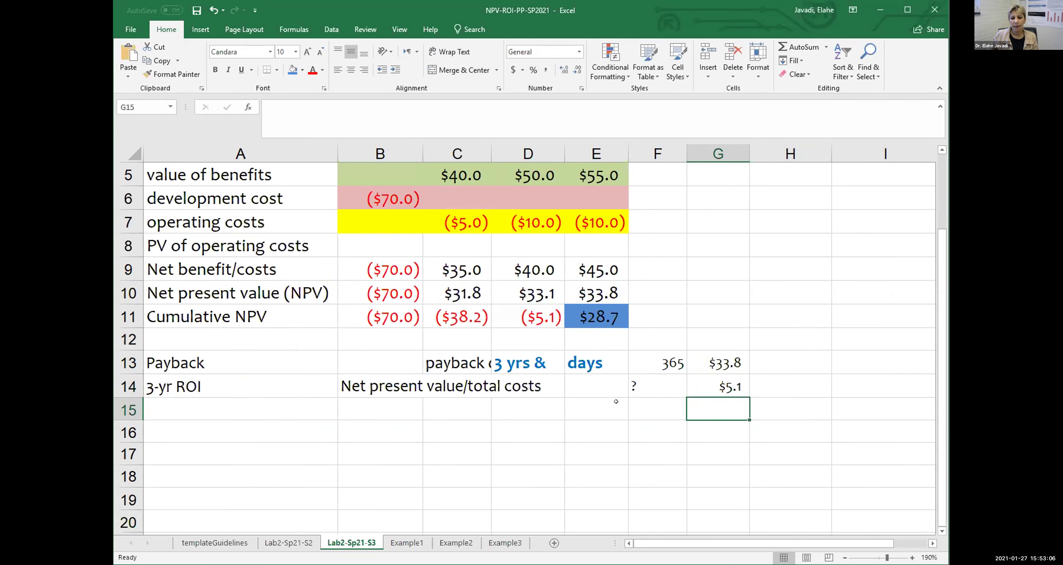
pyautogui.click(600, 408)
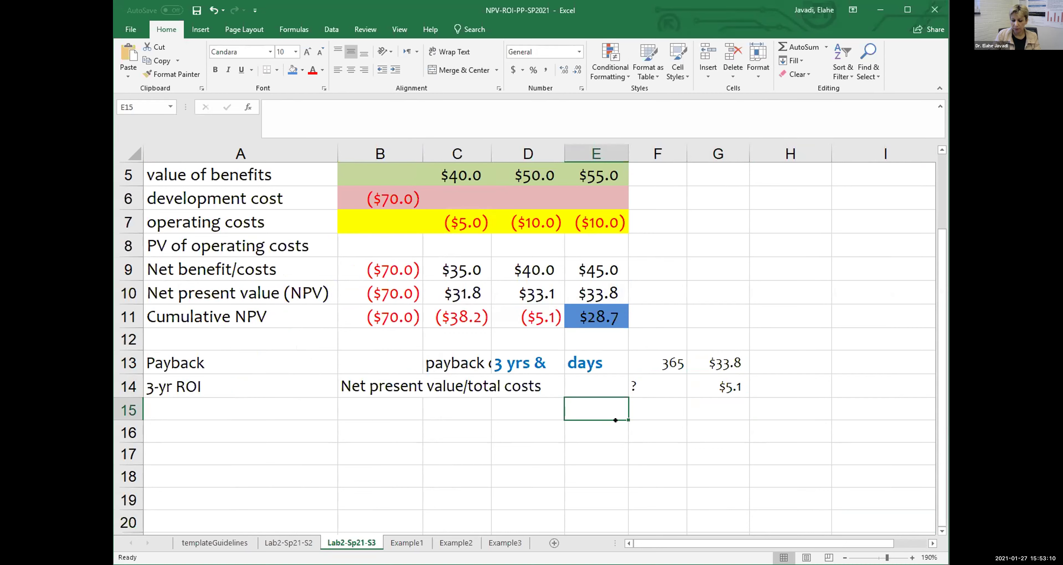
pyautogui.write('0')
pyautogui.press('BackSpace')
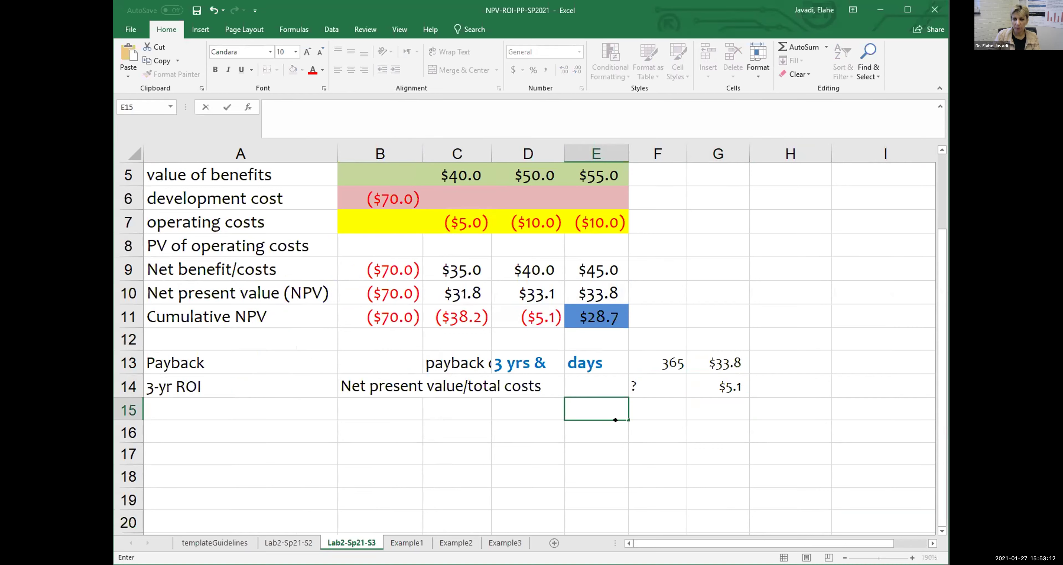
# Calculate the payback days in cell F15 with the formula = 365*5.1/33.8.
pyautogui.press('Tab')
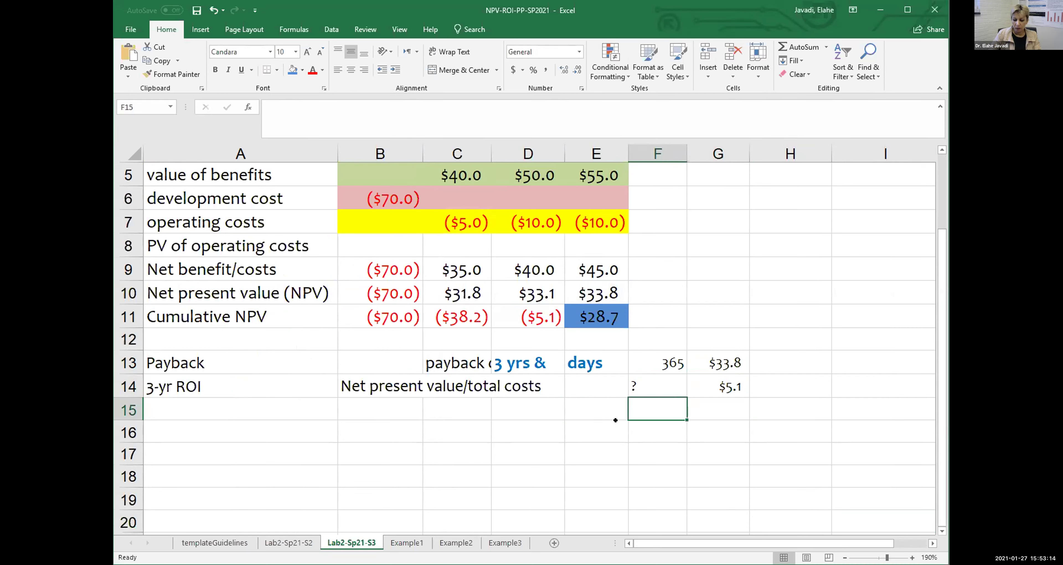
pyautogui.write('=')
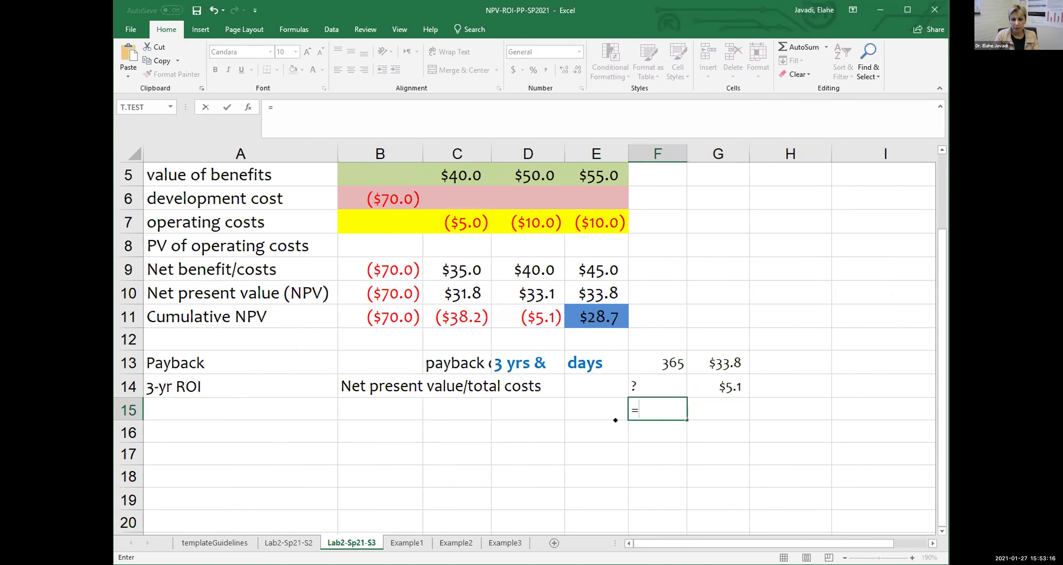
pyautogui.write(' 365*')
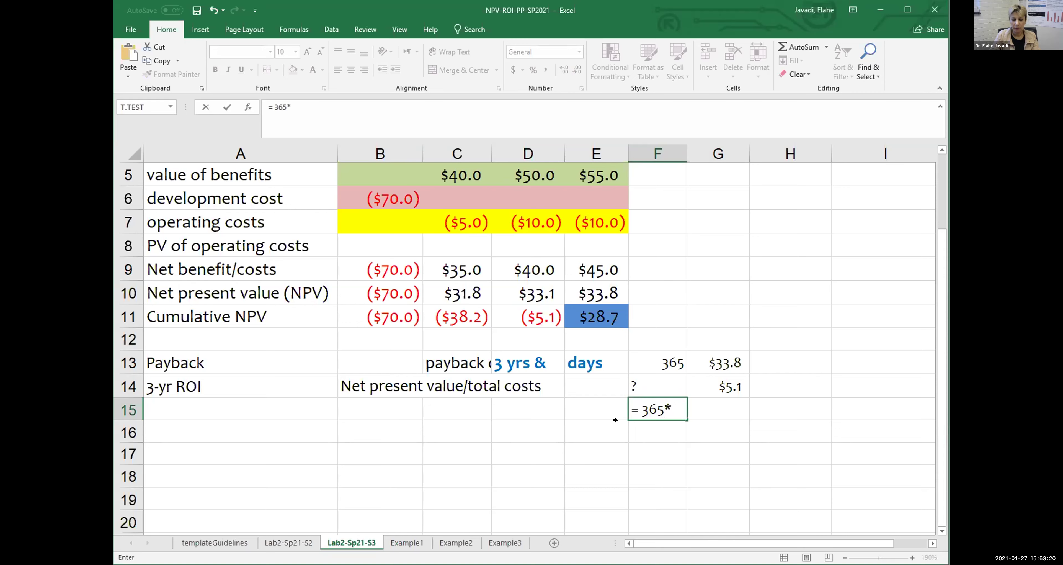
pyautogui.write('3')
pyautogui.press('BackSpace')
pyautogui.write('5.1/33.8')
pyautogui.press('Return')
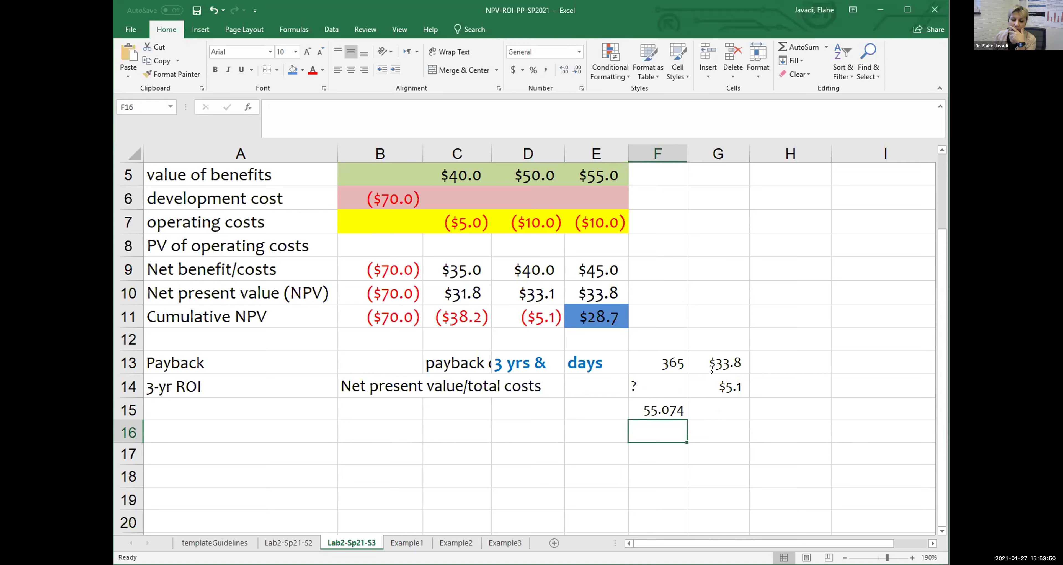
# Complete the payback entry in D13 as "3 yrs & 56" and widen column D to fit the text.
pyautogui.doubleClick(542, 362)
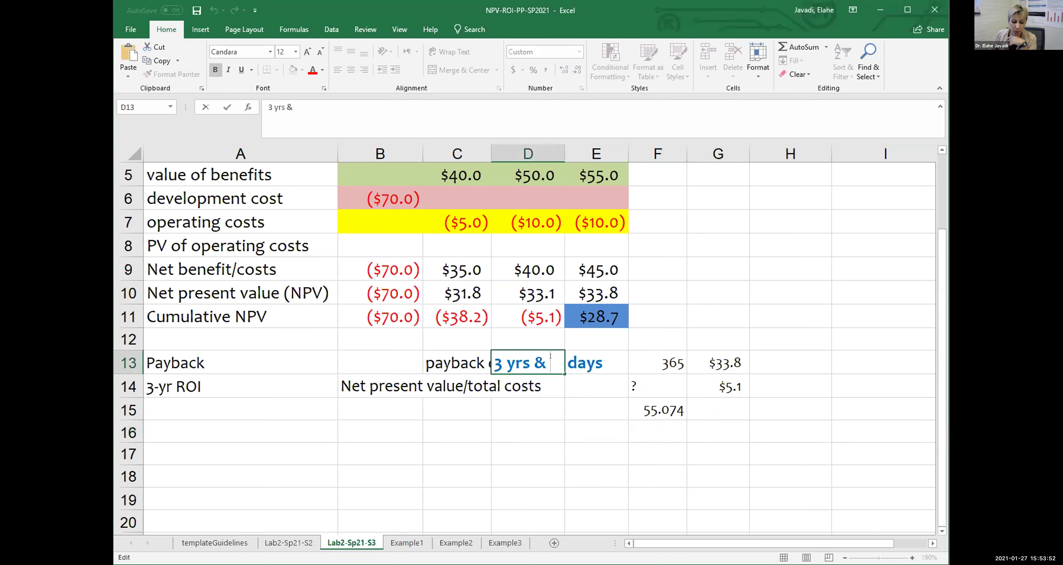
pyautogui.write('56')
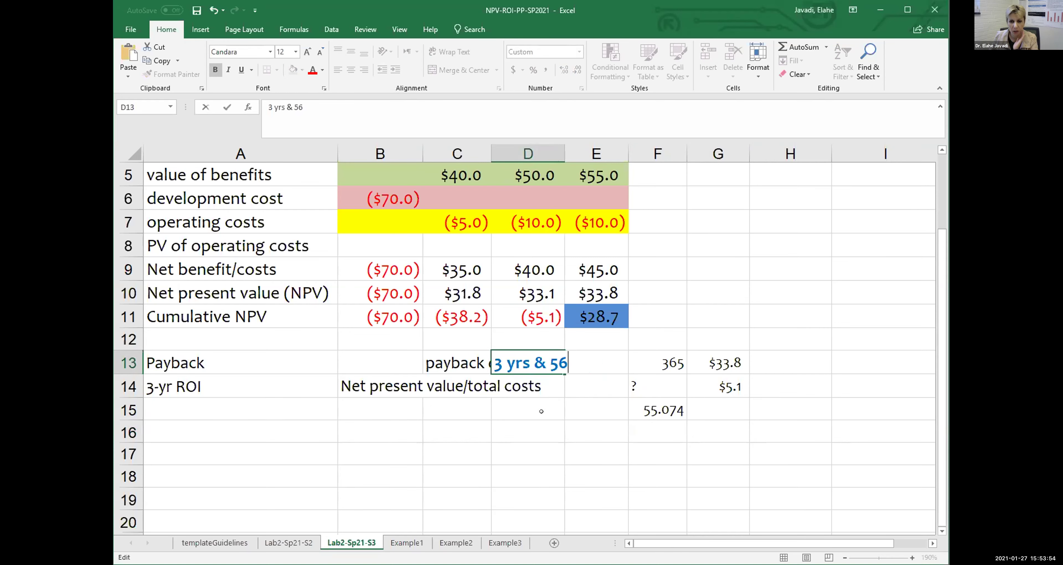
pyautogui.click(537, 429)
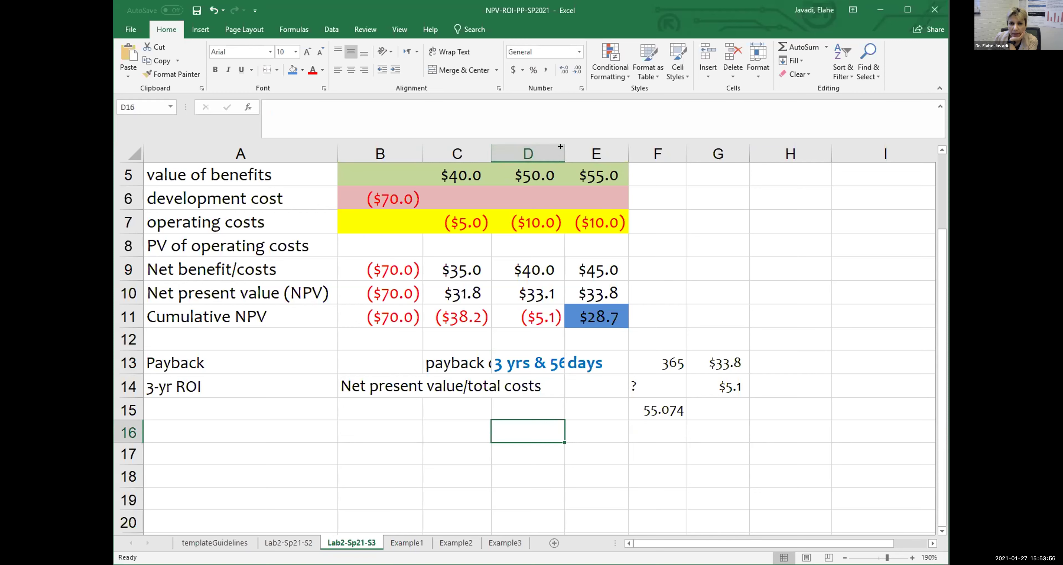
pyautogui.moveTo(566, 154); pyautogui.dragTo(612, 154)
# Highlight the payback period in cell D13 with a dark orange theme fill.
pyautogui.press('Up')
pyautogui.press('Up')
pyautogui.press('Up')
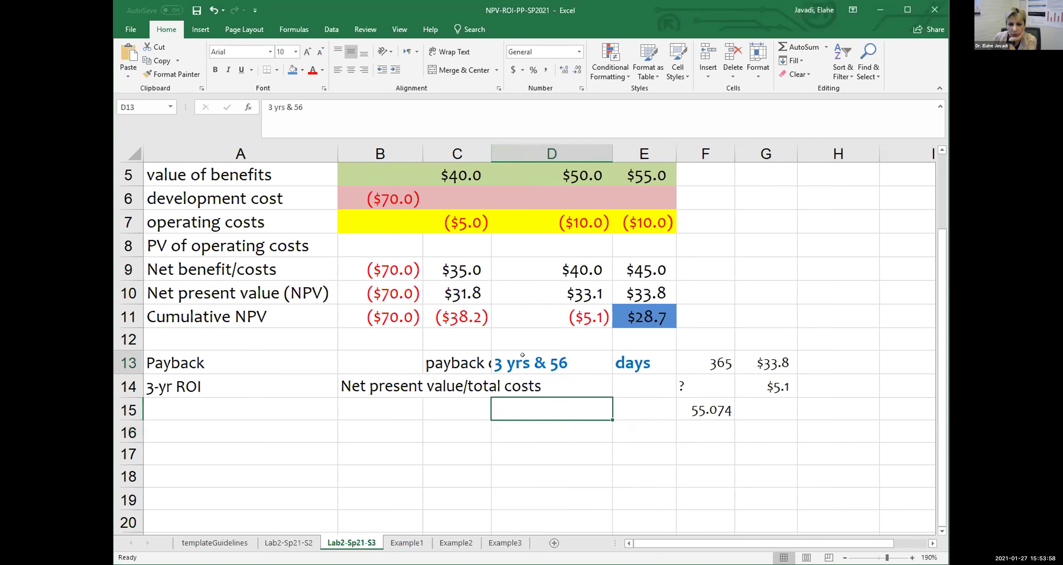
pyautogui.click(293, 70)
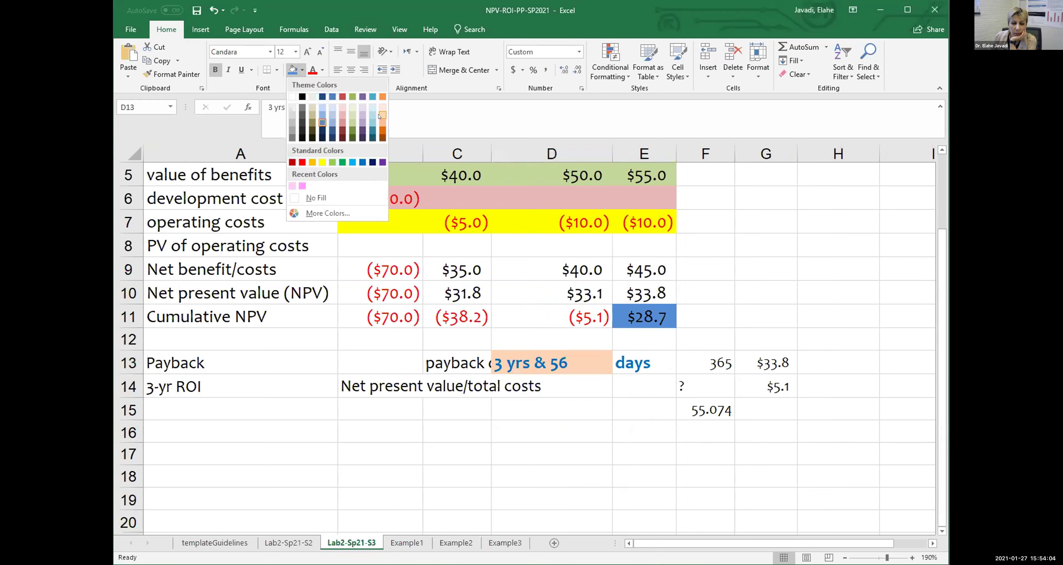
pyautogui.click(383, 130)
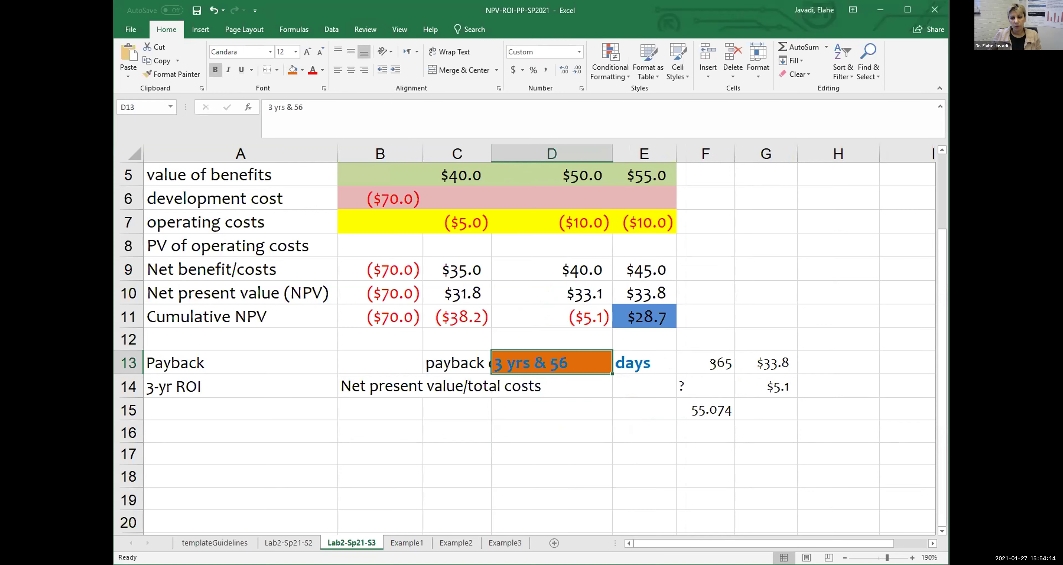
pyautogui.click(703, 362)
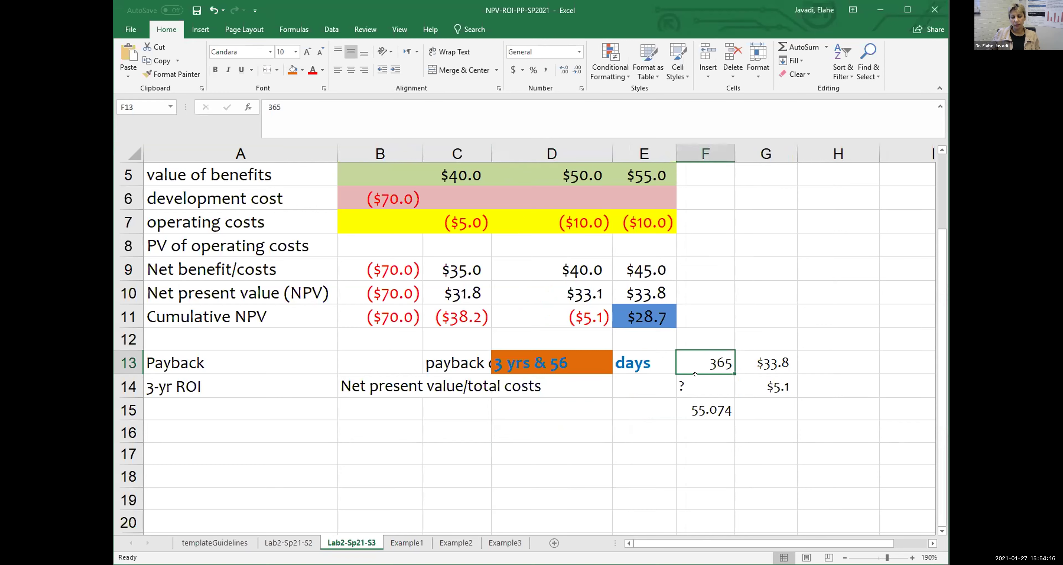
# Review the payback day inputs in G13 and G14 against their source cells E10 and D11.
pyautogui.click(766, 362)
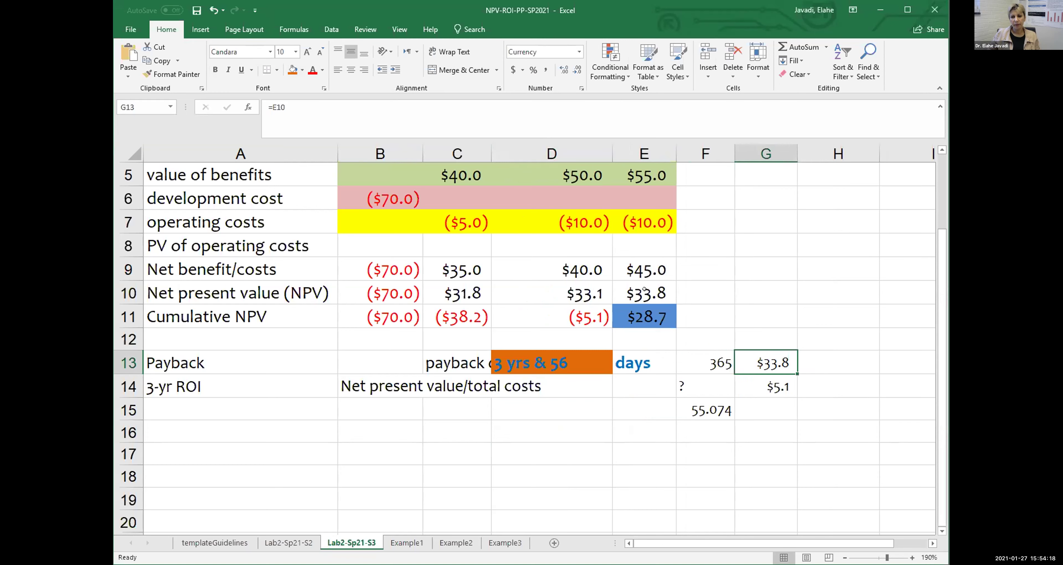
pyautogui.click(628, 294)
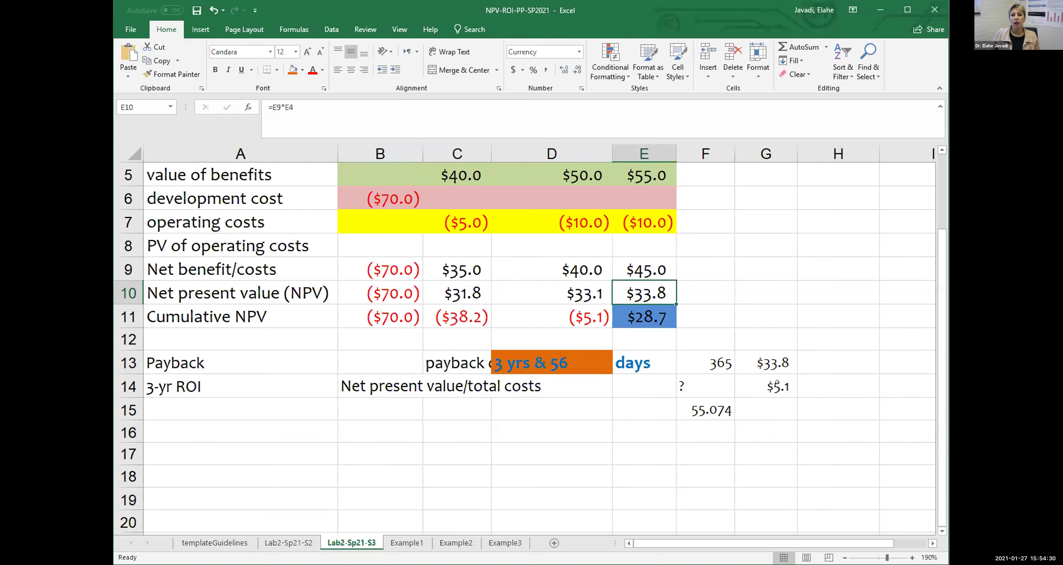
pyautogui.click(767, 383)
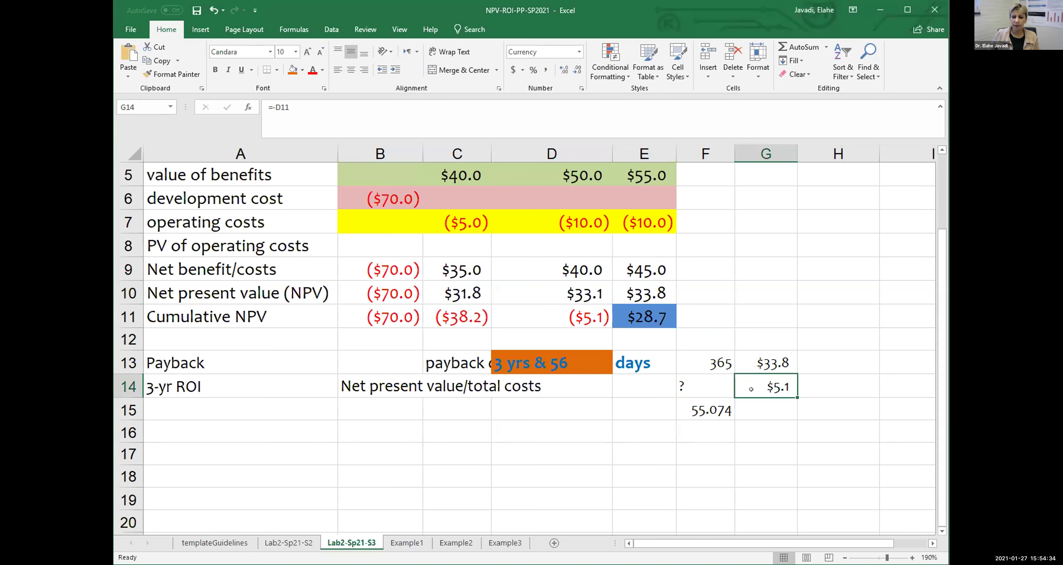
pyautogui.click(581, 315)
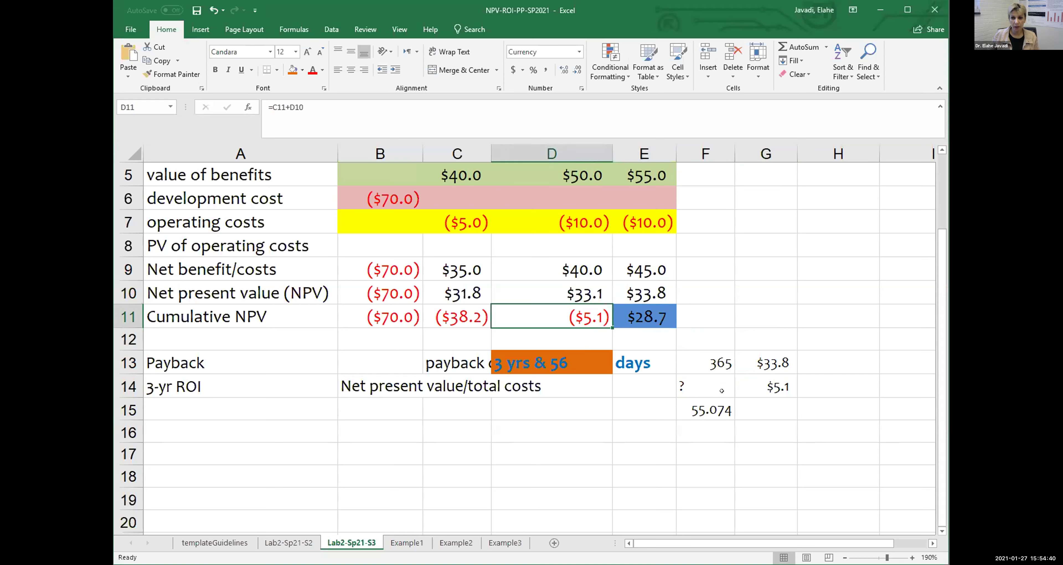
pyautogui.click(775, 383)
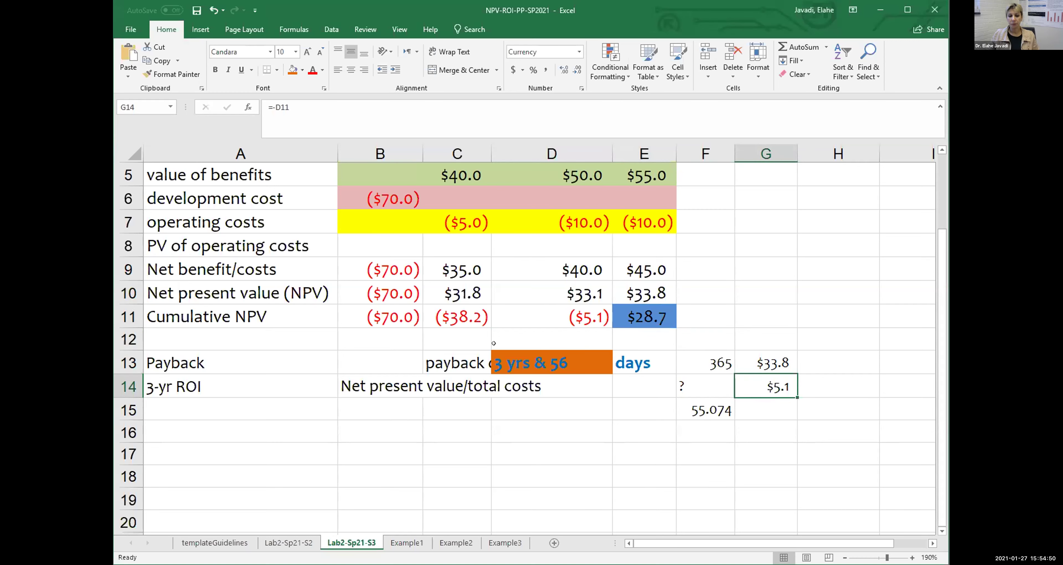
# Enter the ROI explanation "all money left/ present value of all expenses" in cell A16.
pyautogui.click(261, 380)
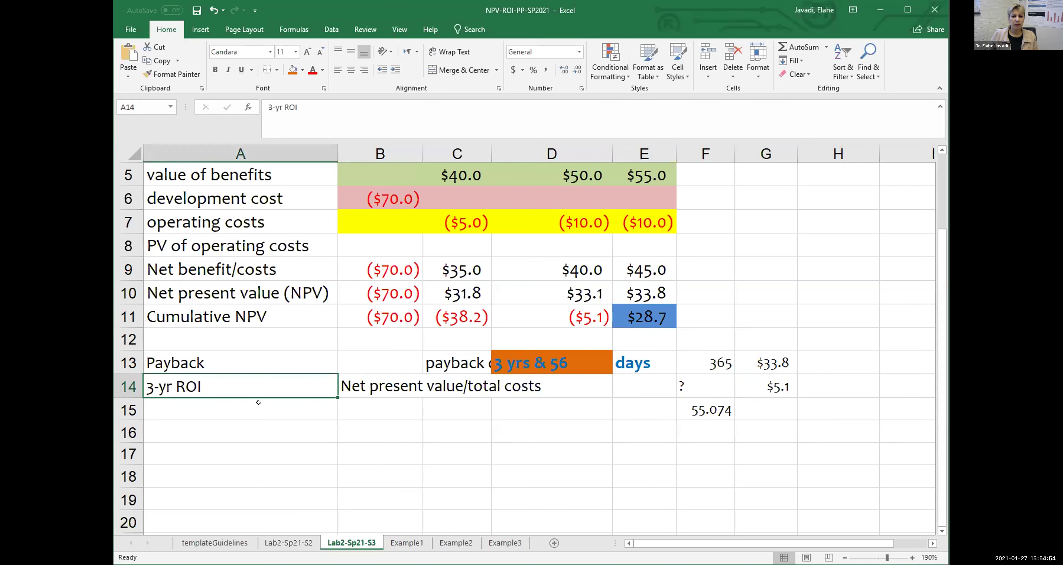
pyautogui.click(258, 408)
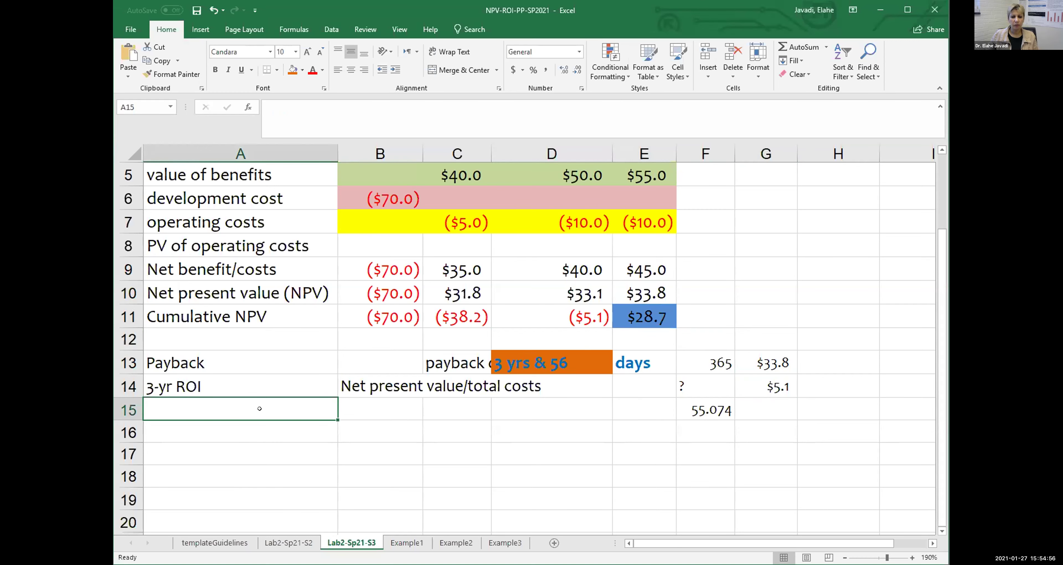
pyautogui.click(237, 438)
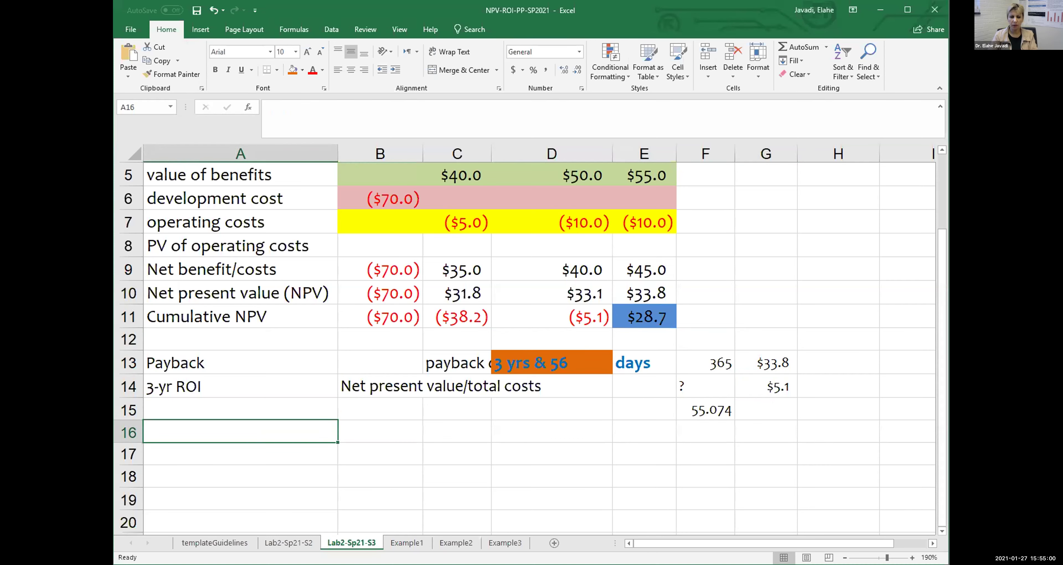
pyautogui.write('=')
pyautogui.press('BackSpace')
pyautogui.write('mo')
pyautogui.press('BackSpace')
pyautogui.press('BackSpace')
pyautogui.write('all money')
pyautogui.write(' left/ ')
pyautogui.write('all')
pyautogui.press('BackSpace')
pyautogui.press('BackSpace')
pyautogui.press('BackSpace')
pyautogui.write('p')
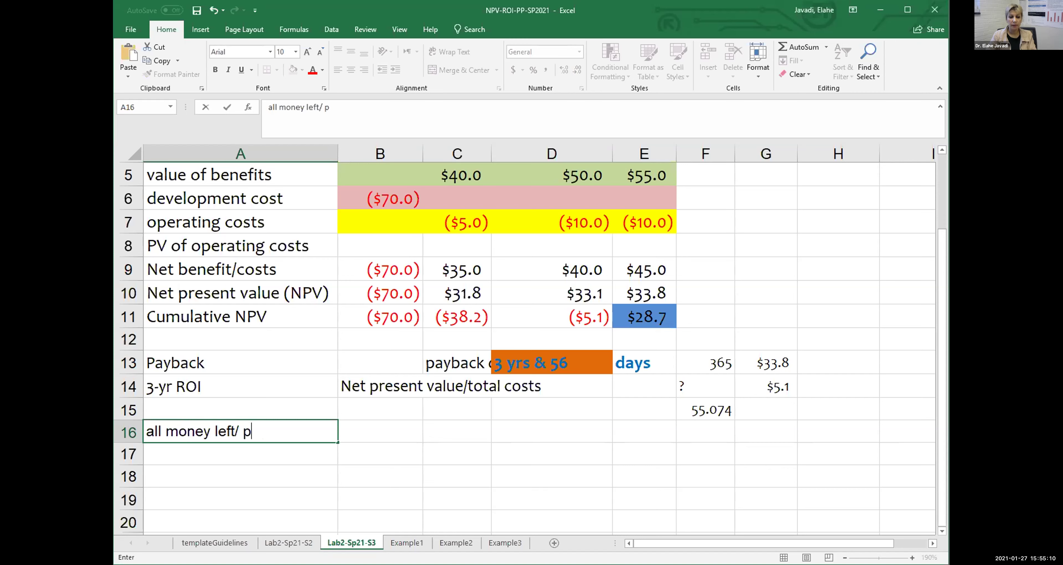
pyautogui.write('resent va')
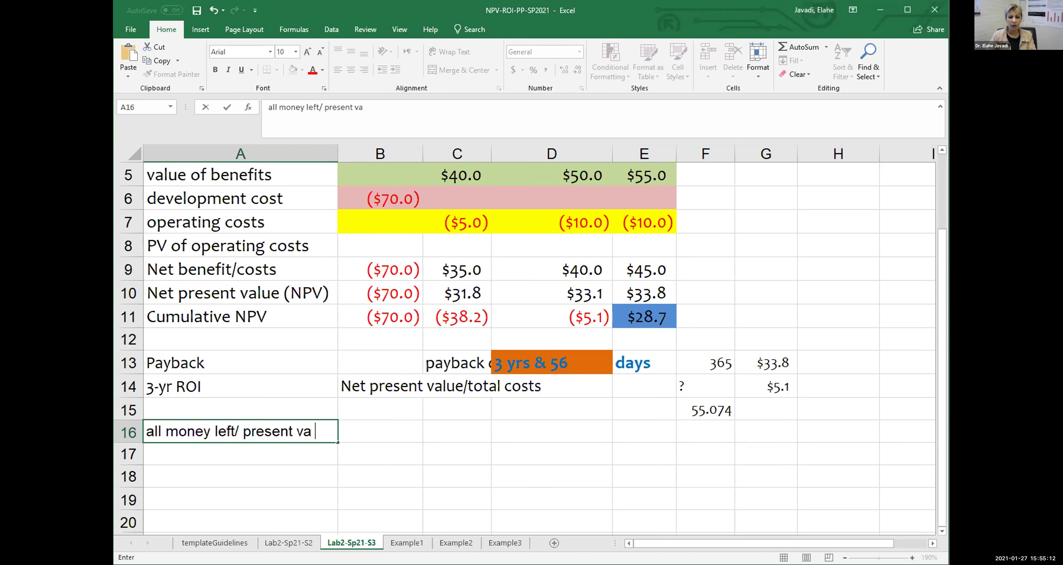
pyautogui.write('lue of all expenses')
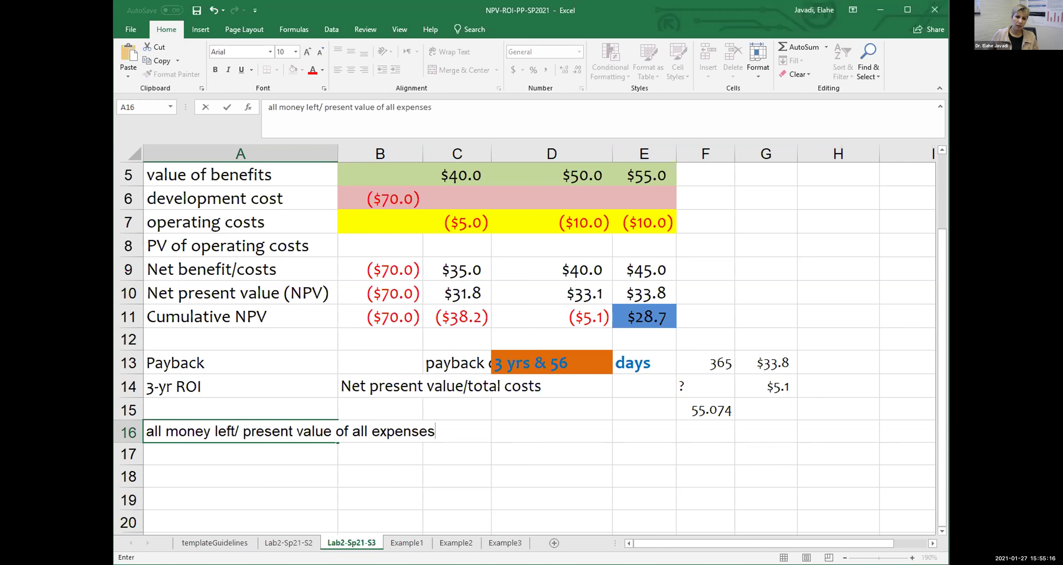
pyautogui.press('Return')
pyautogui.press('Return')
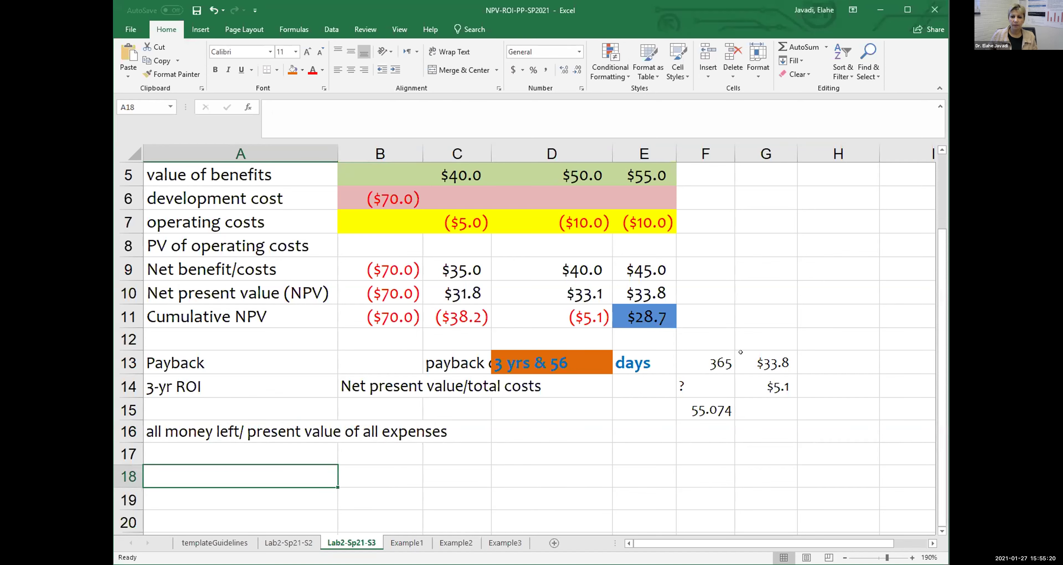
# Total the development cost row in cell F6 with =sum(B6:E6).
pyautogui.click(646, 315)
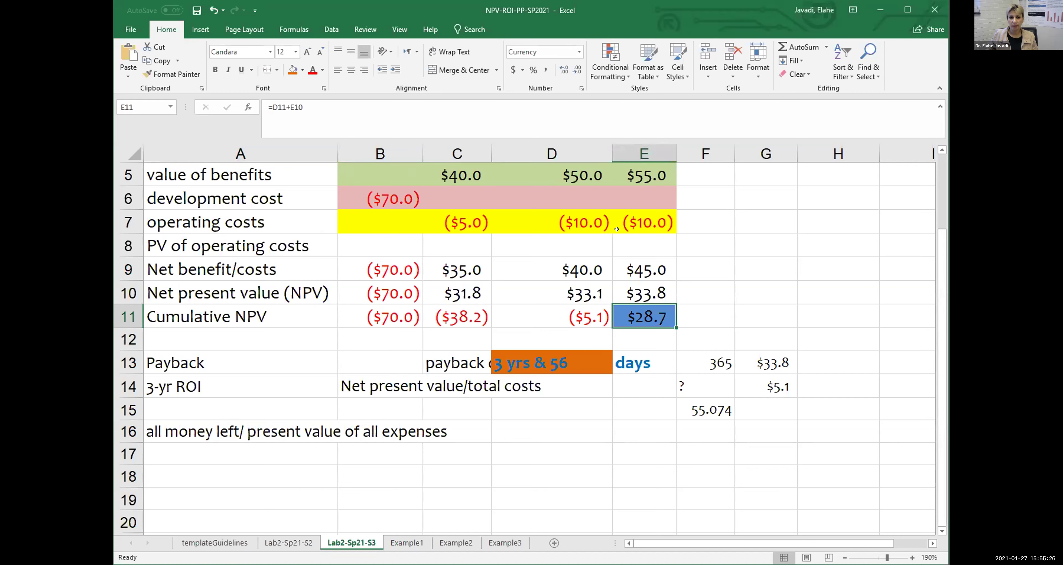
pyautogui.scroll(1, 693, 213)
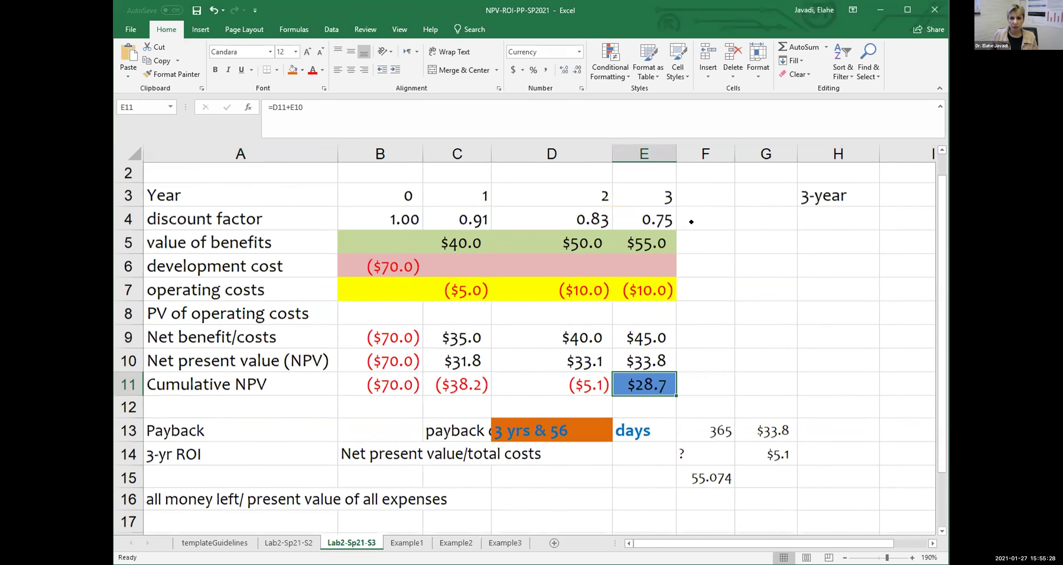
pyautogui.click(685, 266)
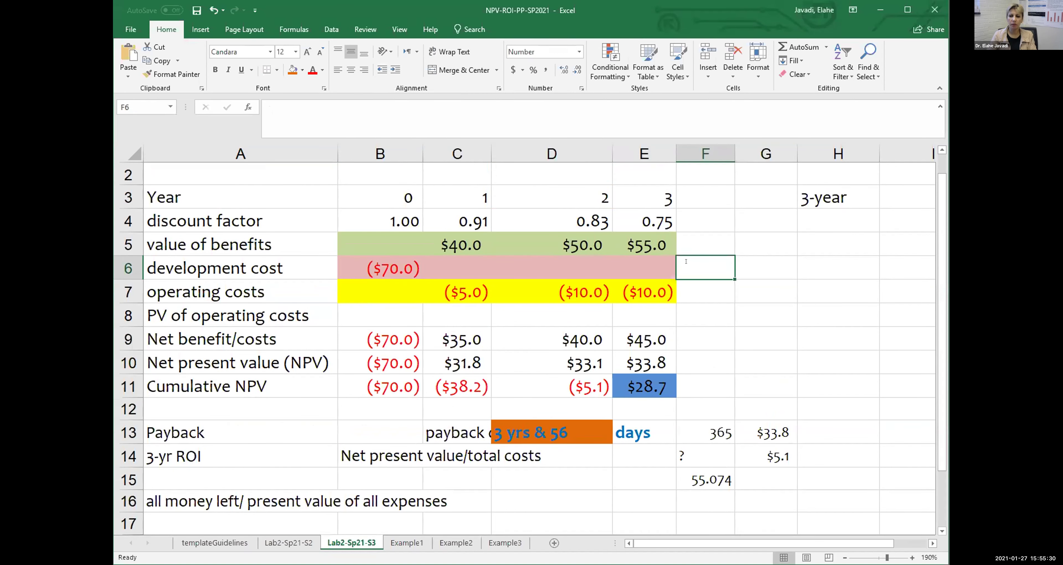
pyautogui.write('=sum(')
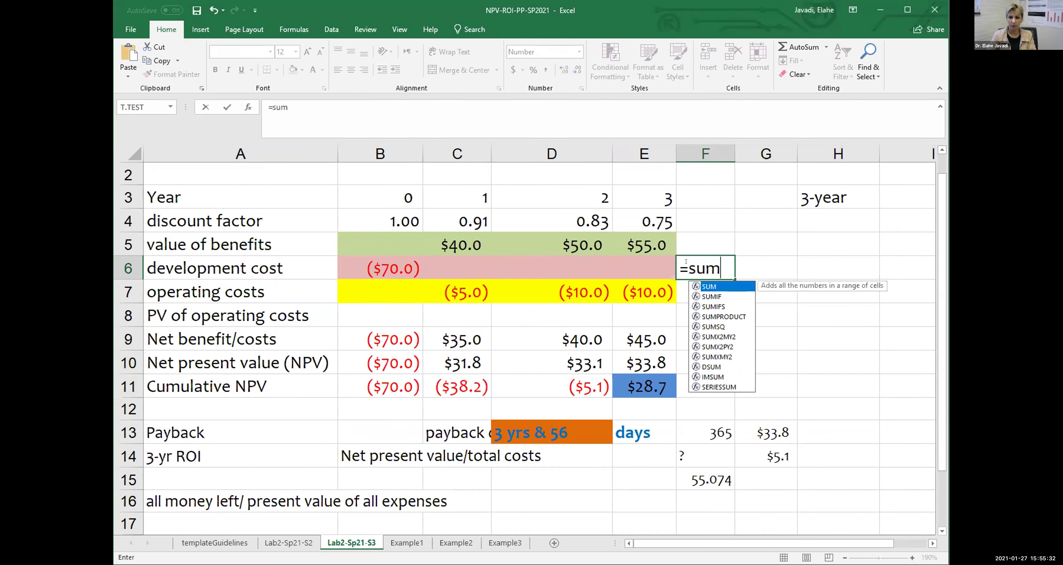
pyautogui.click(384, 267)
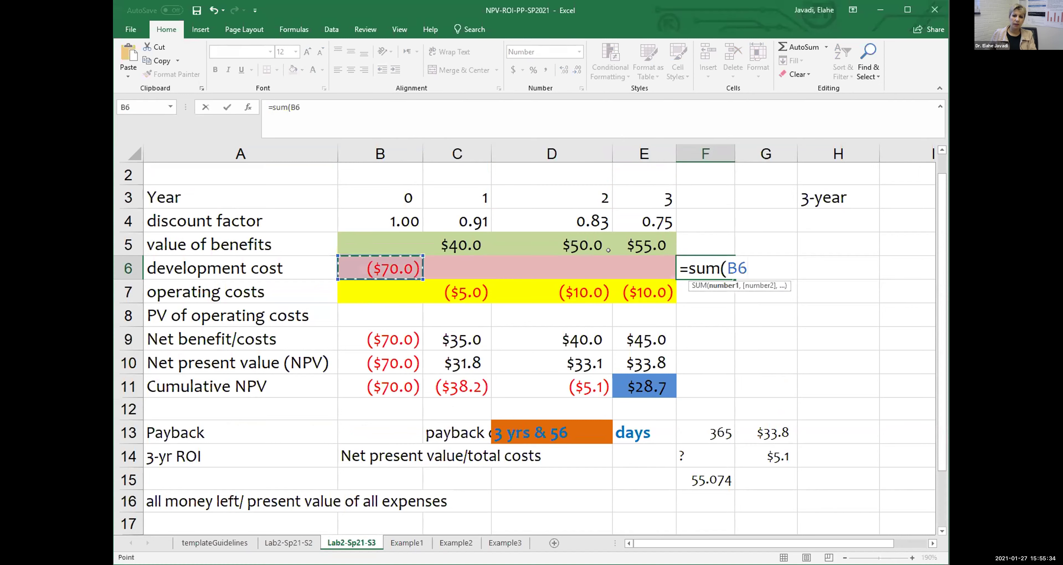
pyautogui.hotkey('shift', 'Right')
pyautogui.hotkey('shift', 'Right')
pyautogui.hotkey('shift', 'Right')
pyautogui.write(')')
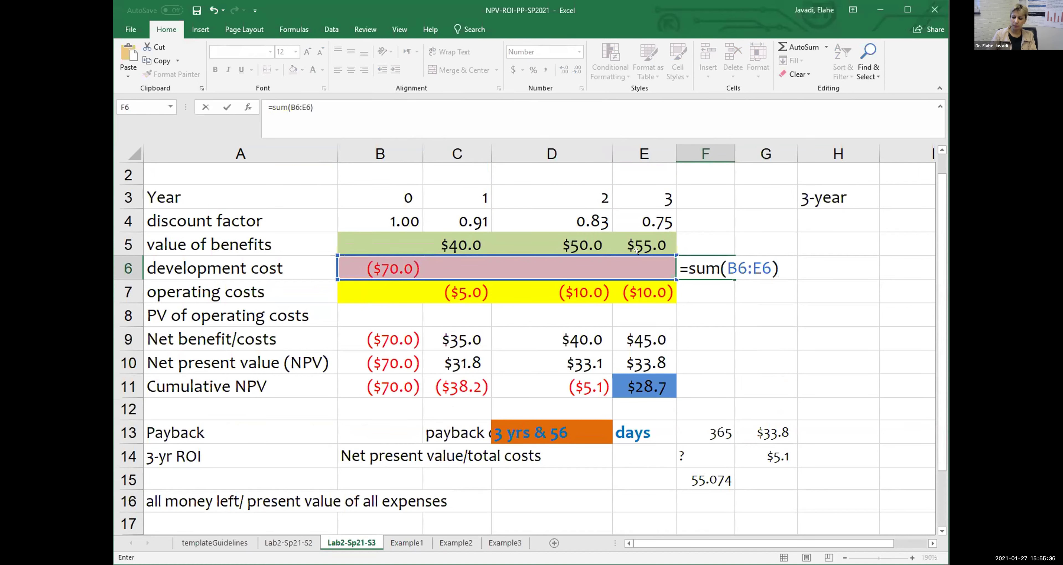
pyautogui.press('Return')
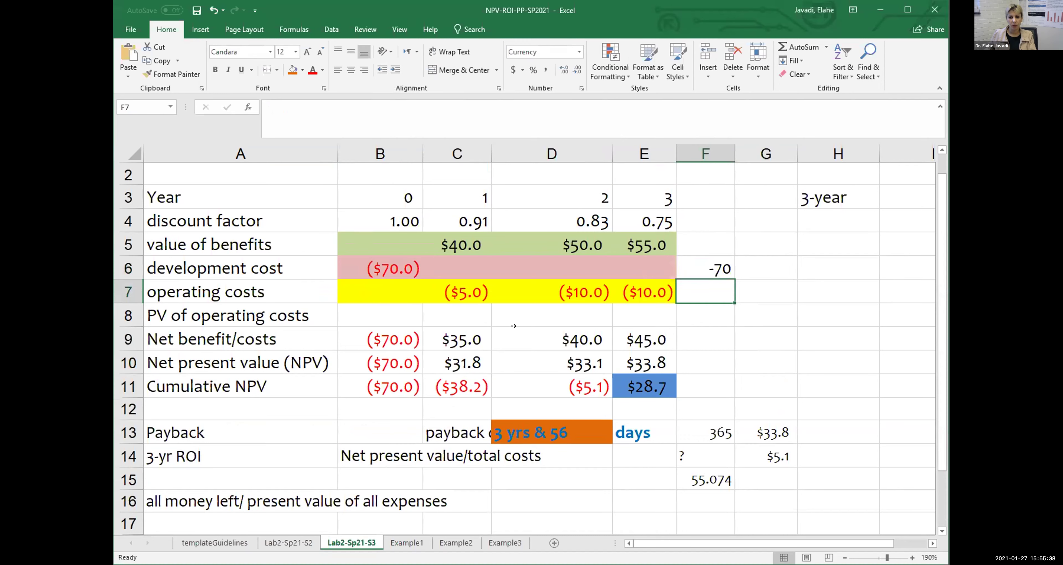
# Calculate the PV of operating costs with =B7*B4 in B8, fill it across to E8, and check the B8 formula.
pyautogui.click(400, 317)
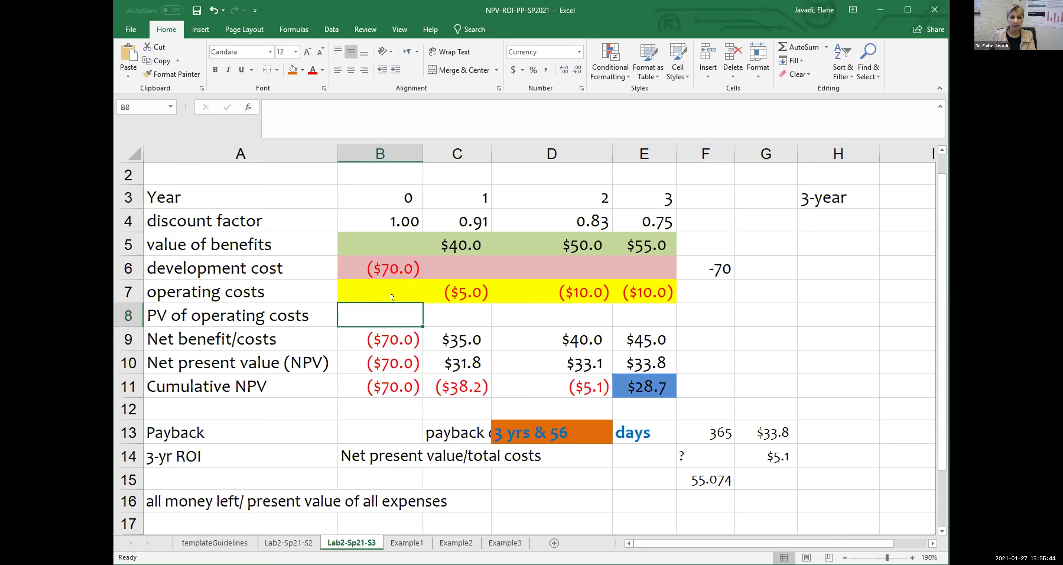
pyautogui.write('=')
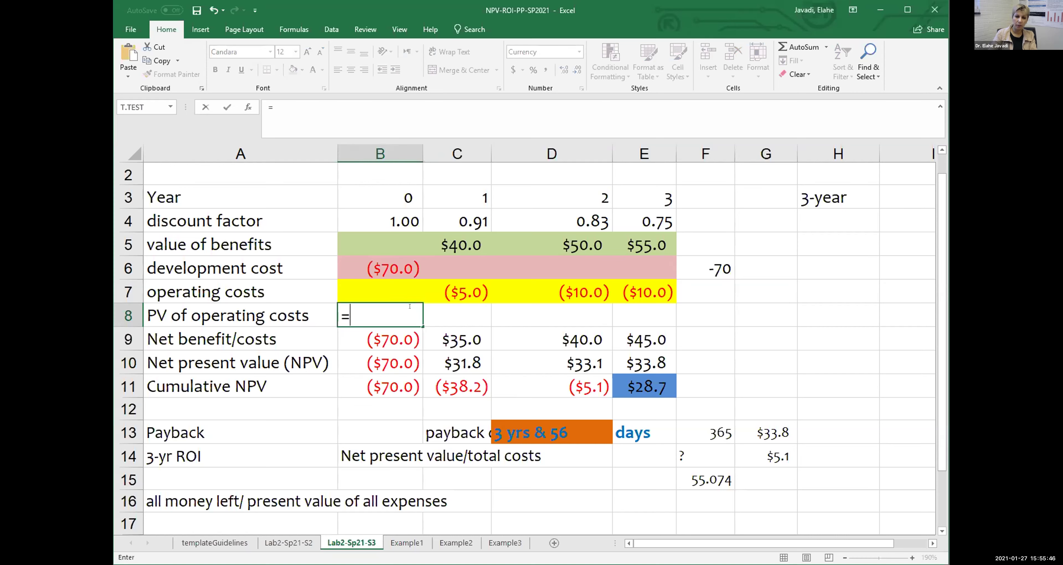
pyautogui.click(391, 288)
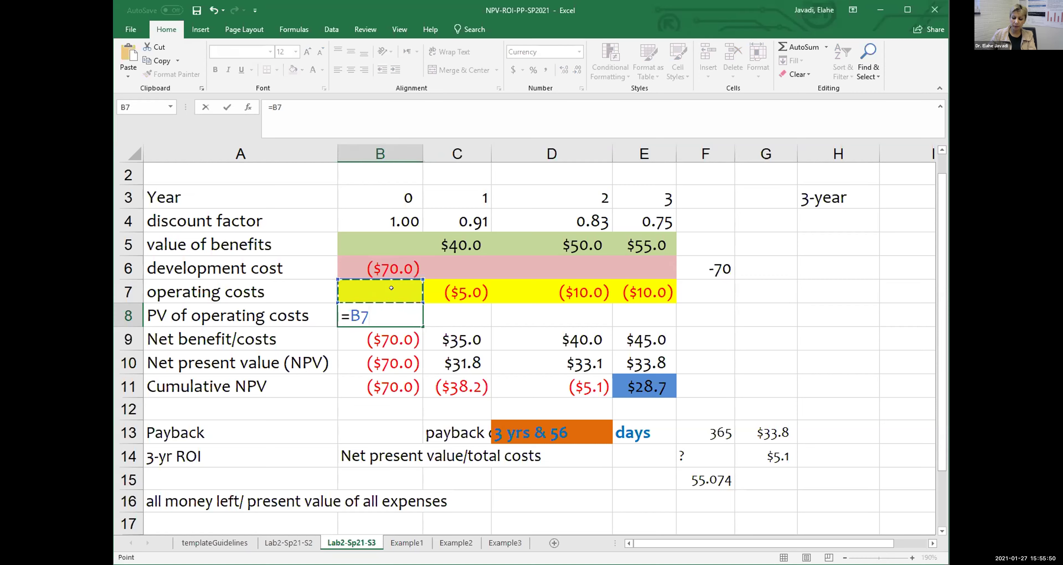
pyautogui.write('*')
pyautogui.click(393, 222)
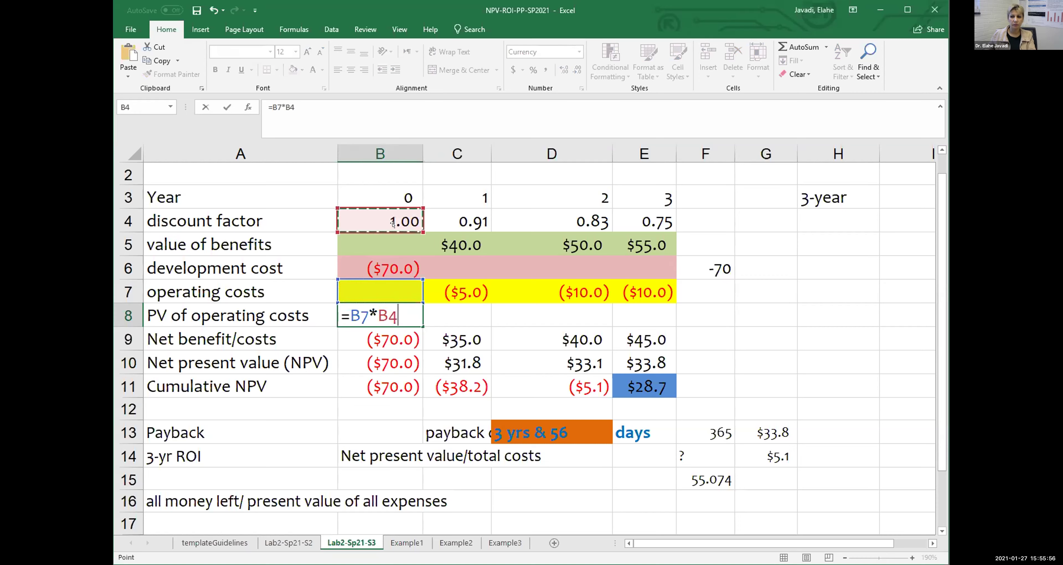
pyautogui.hotkey('ctrl', 'Return')
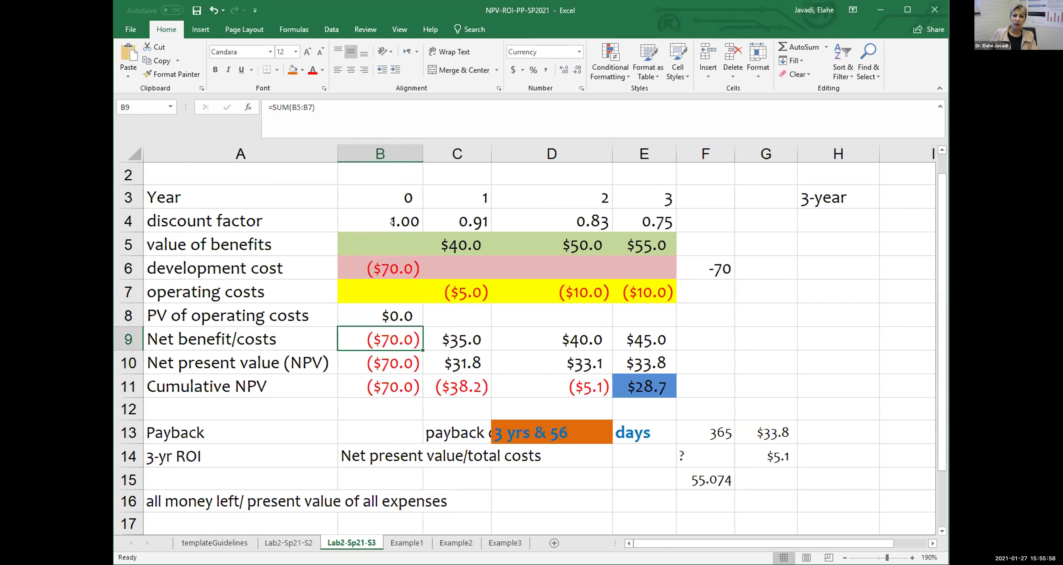
pyautogui.moveTo(422, 326); pyautogui.dragTo(655, 314)
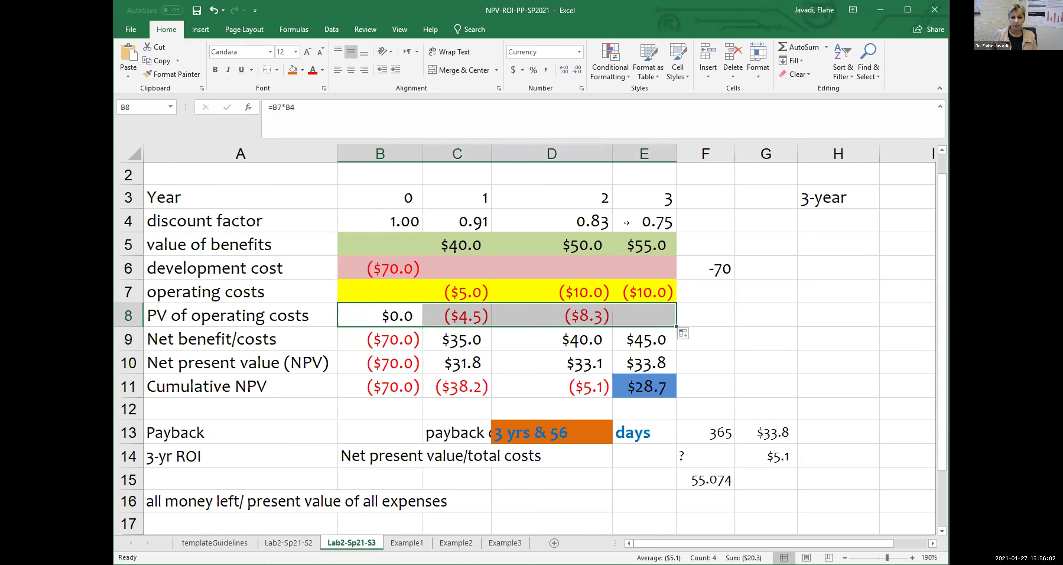
pyautogui.click(711, 307)
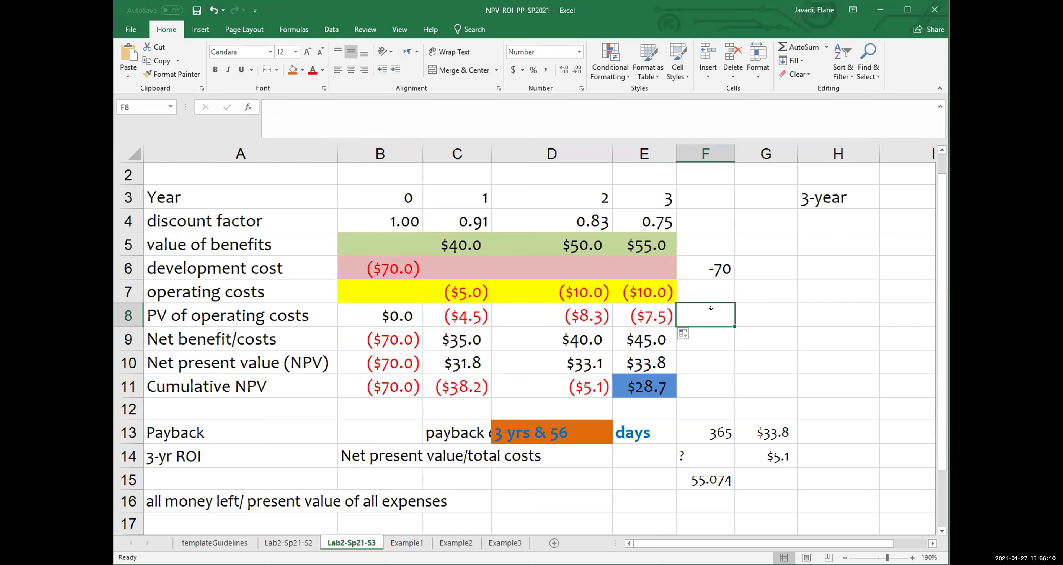
pyautogui.click(392, 309)
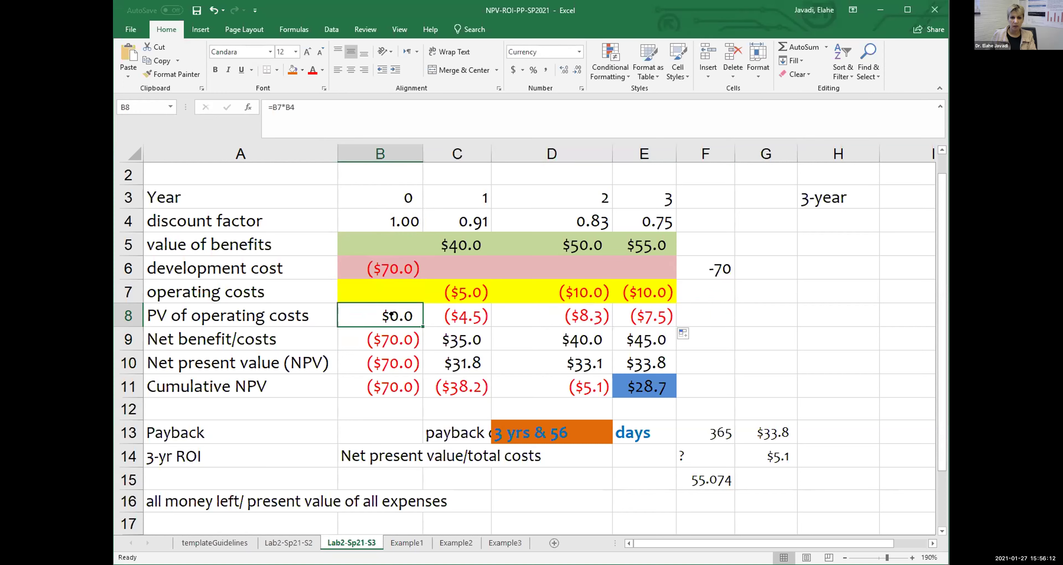
pyautogui.press('F2')
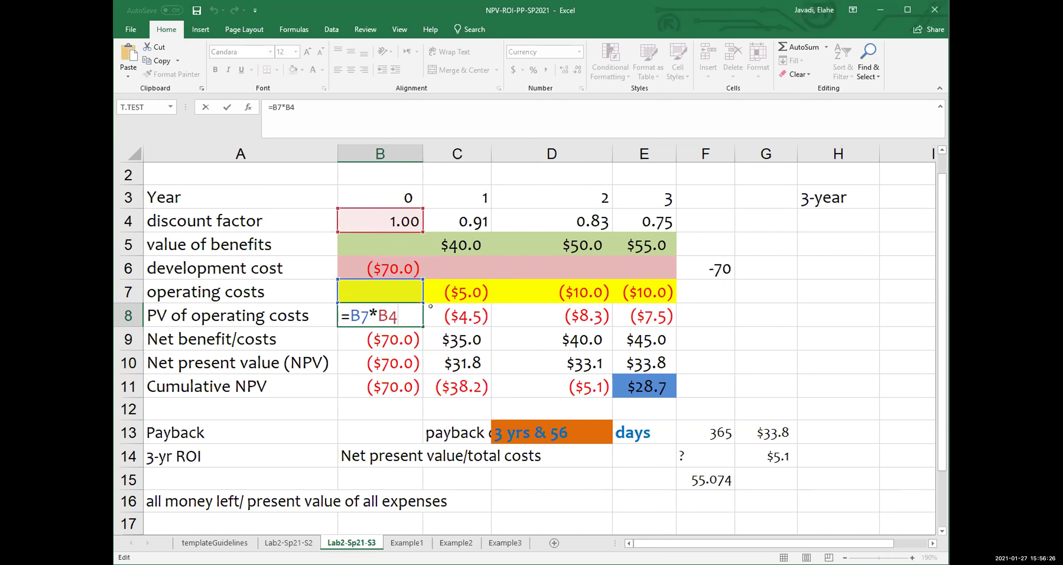
pyautogui.press('Return')
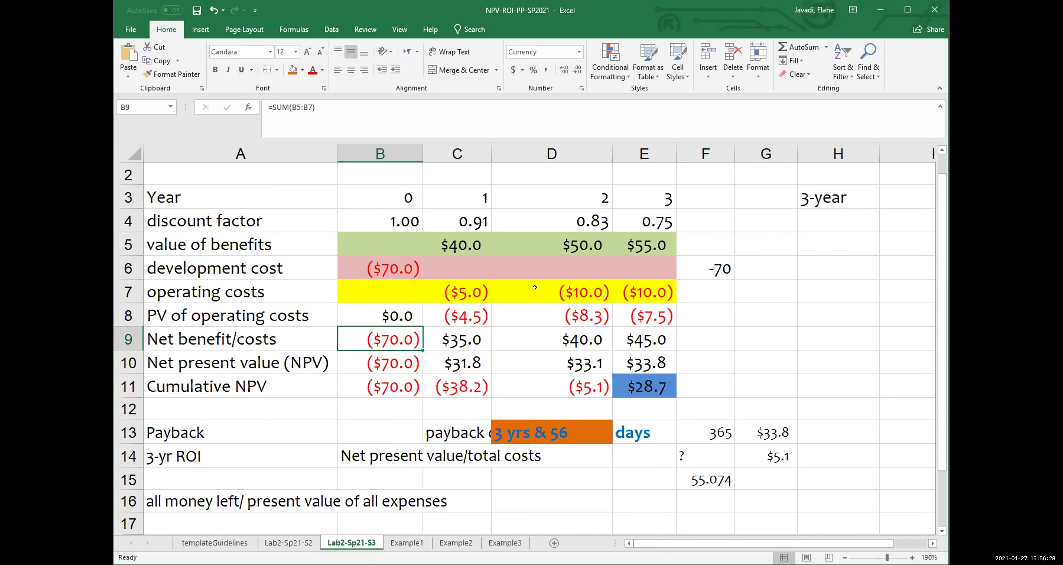
# Total the PV of operating costs in F8 with =sum(B8:E8) and autofit column F to its contents.
pyautogui.click(711, 314)
pyautogui.write('=')
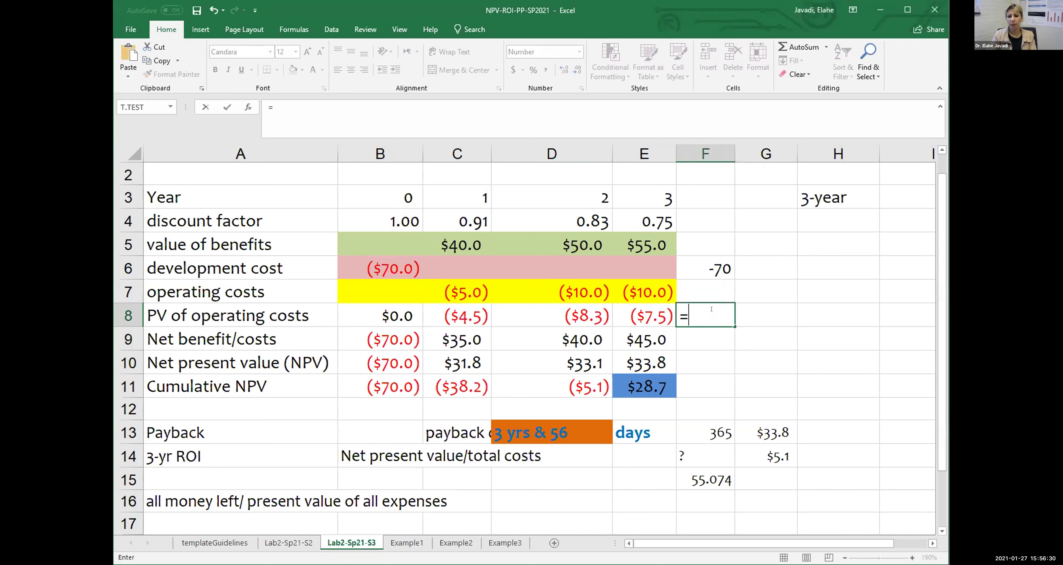
pyautogui.write('sum(')
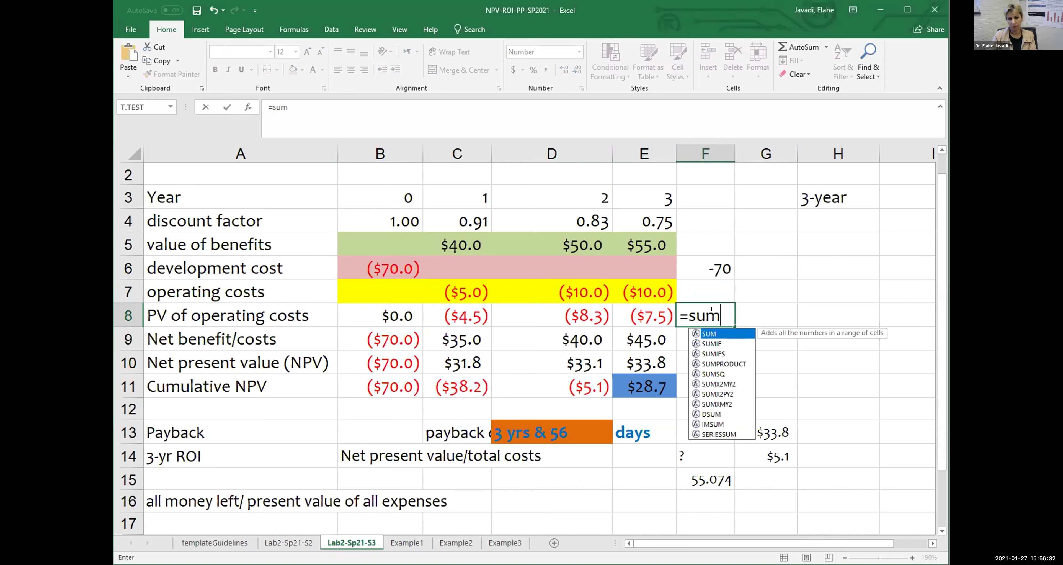
pyautogui.click(409, 315)
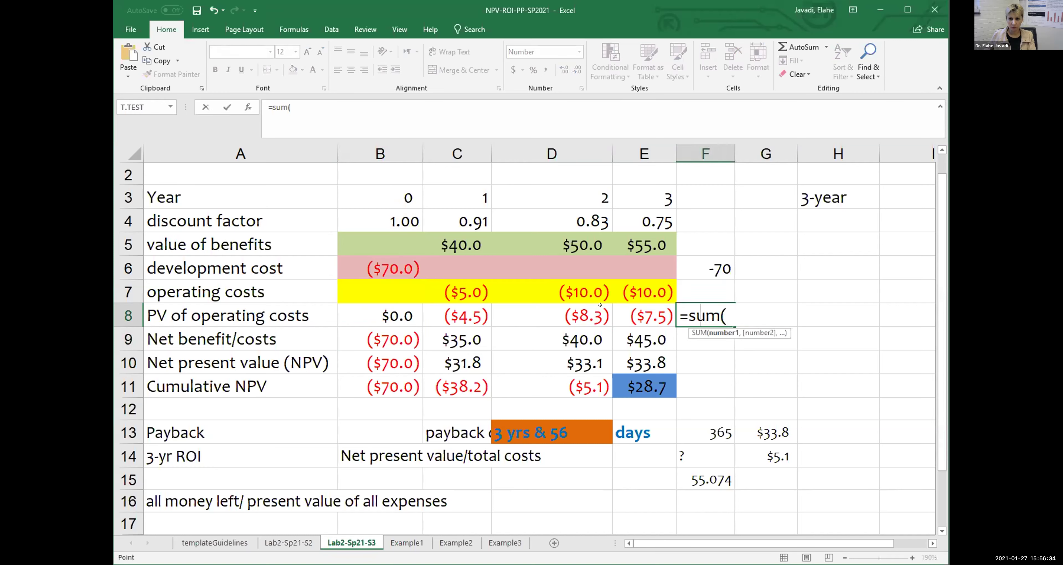
pyautogui.moveTo(380, 315); pyautogui.dragTo(616, 305)
pyautogui.write(')')
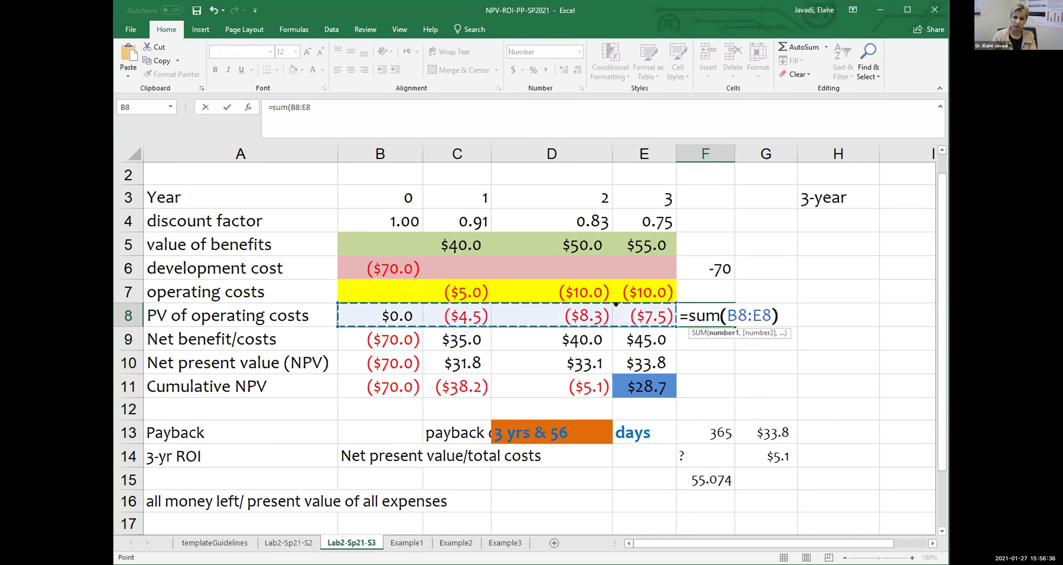
pyautogui.press('Return')
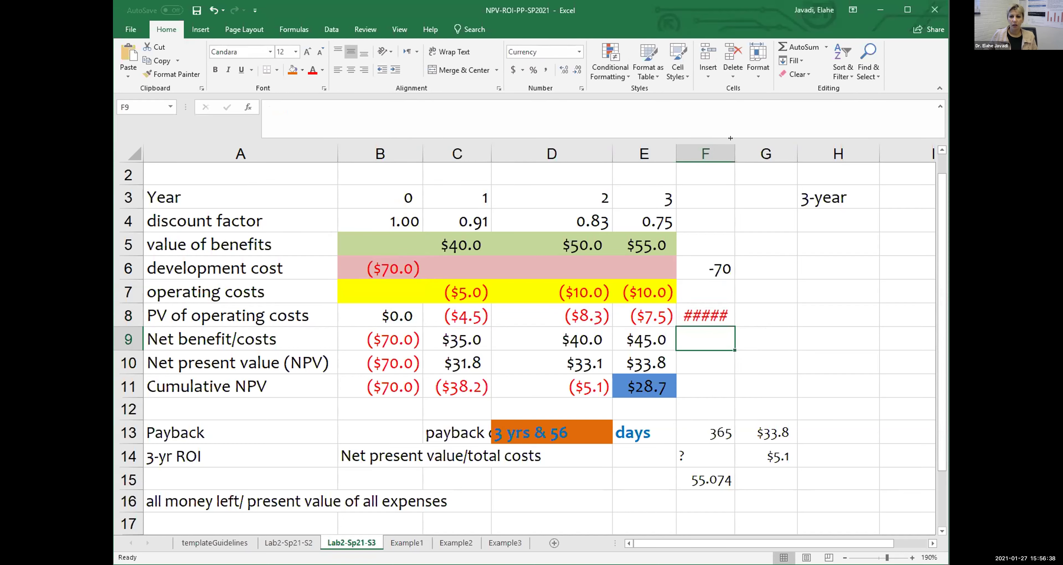
pyautogui.doubleClick(734, 154)
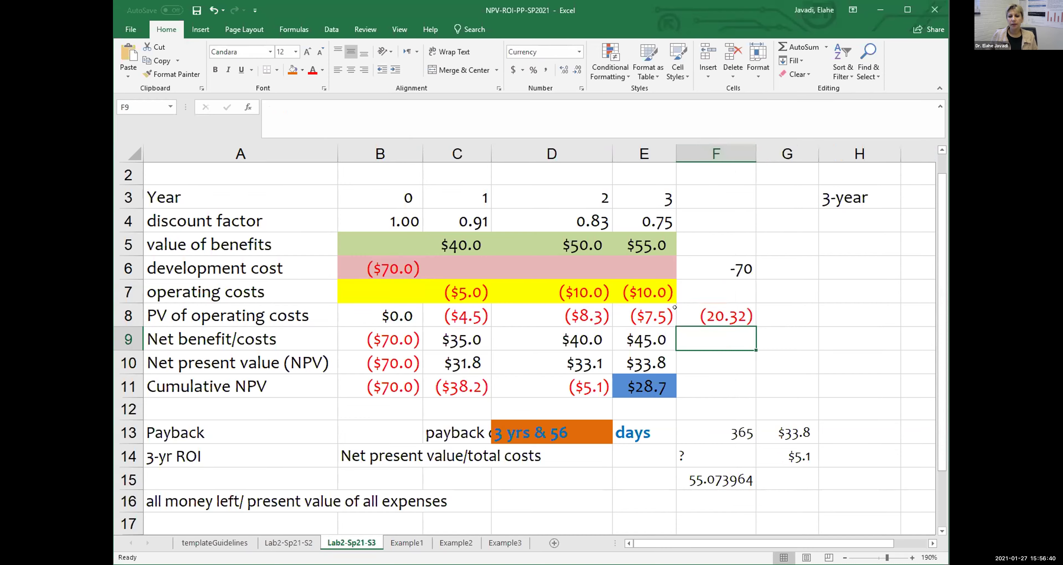
# Calculate the 3-year ROI in D16 with =E11/ABS(F6+F8).
pyautogui.scroll(-1, 672, 298)
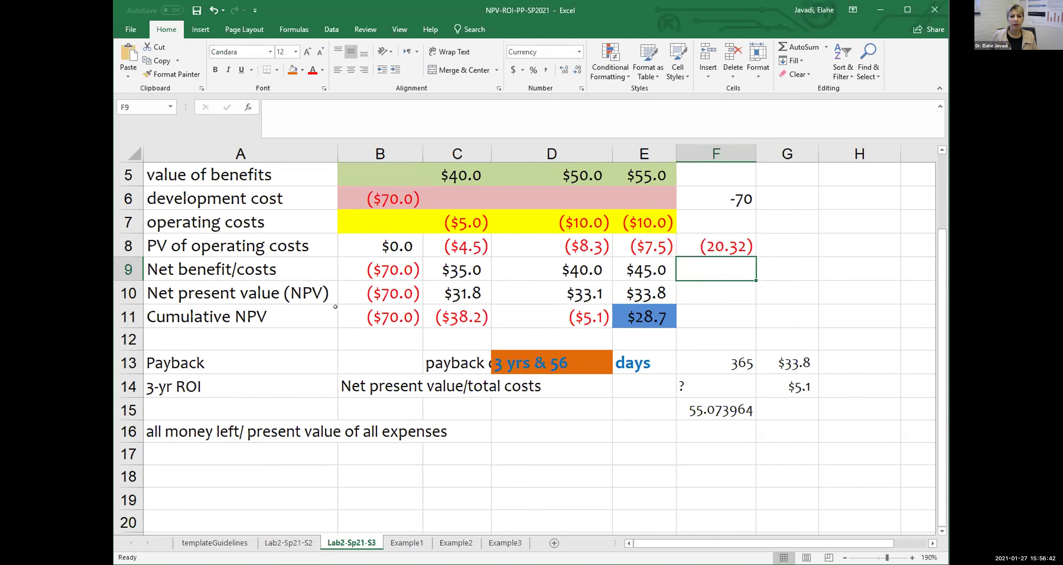
pyautogui.click(514, 431)
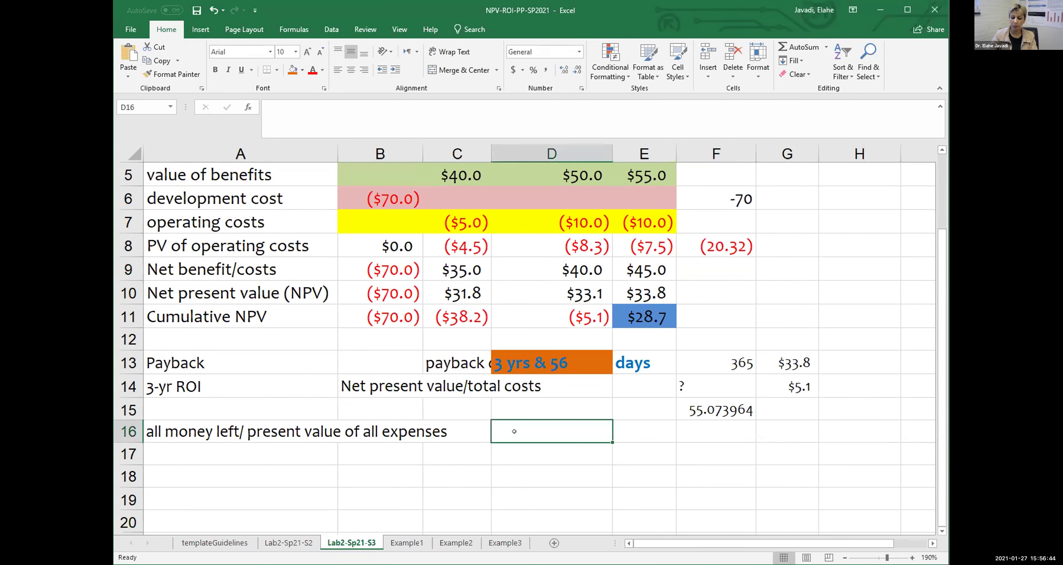
pyautogui.write('=')
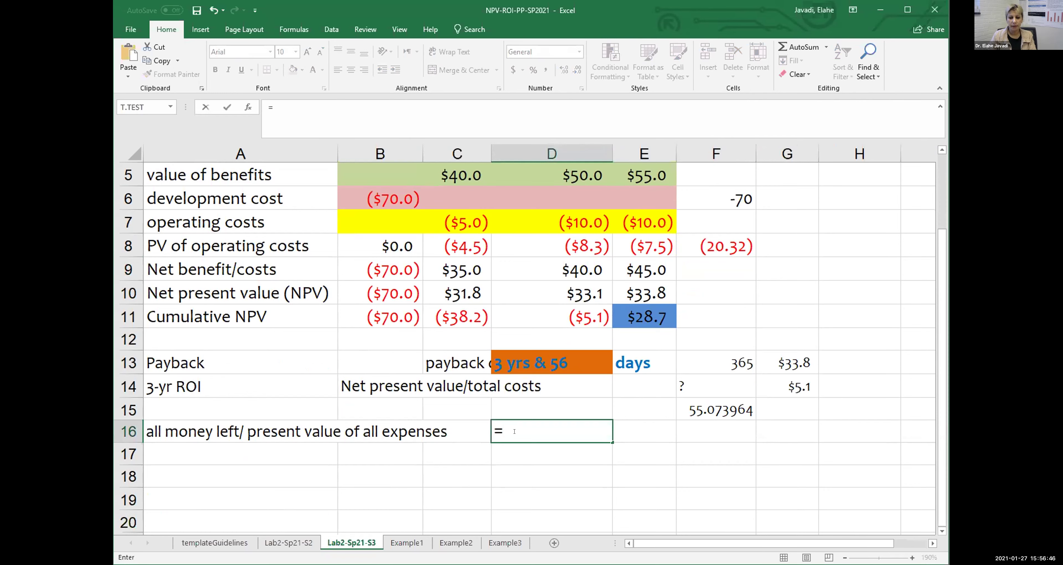
pyautogui.click(628, 316)
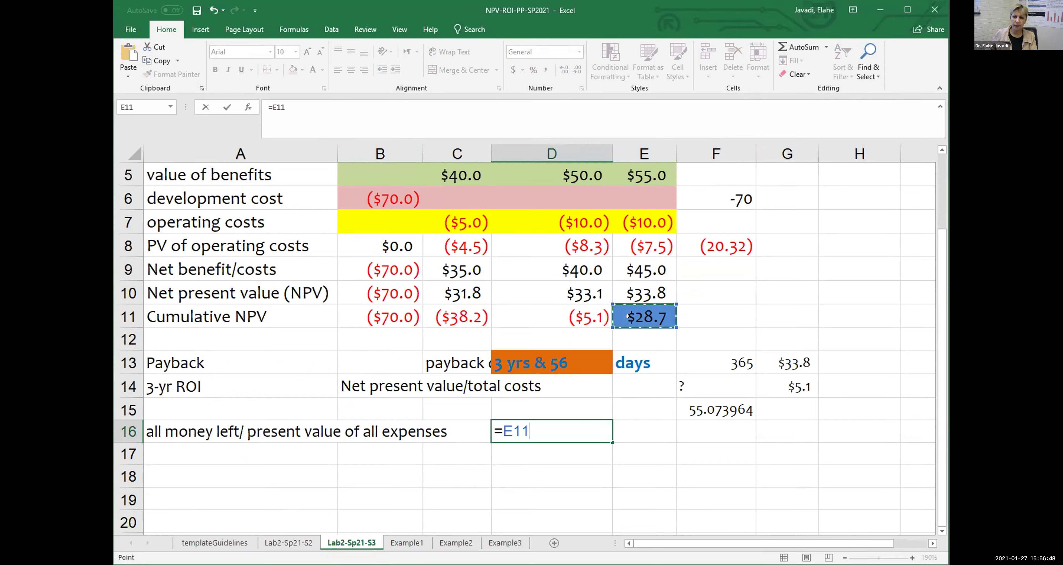
pyautogui.write('/')
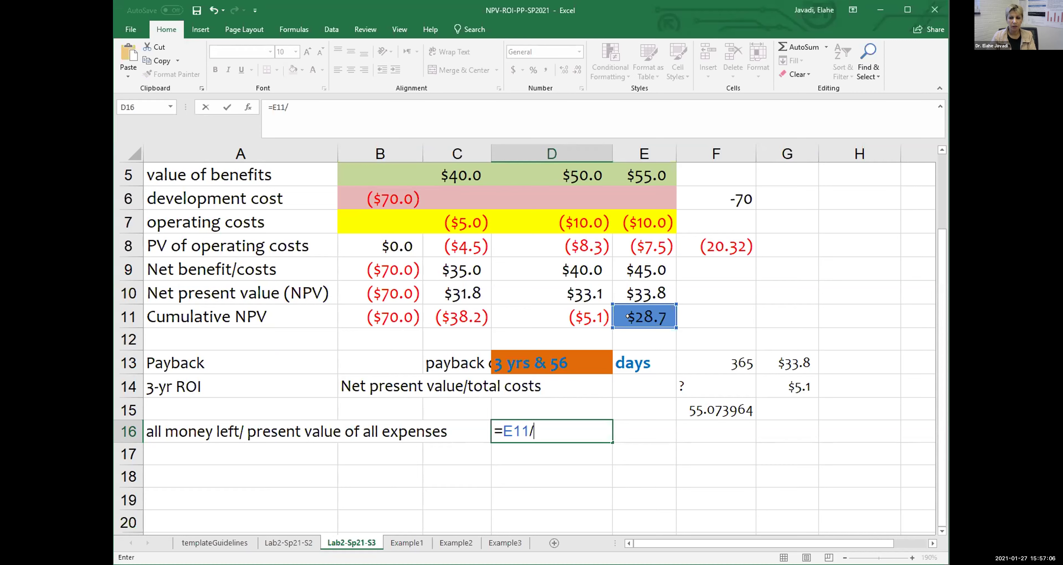
pyautogui.write('ABS(')
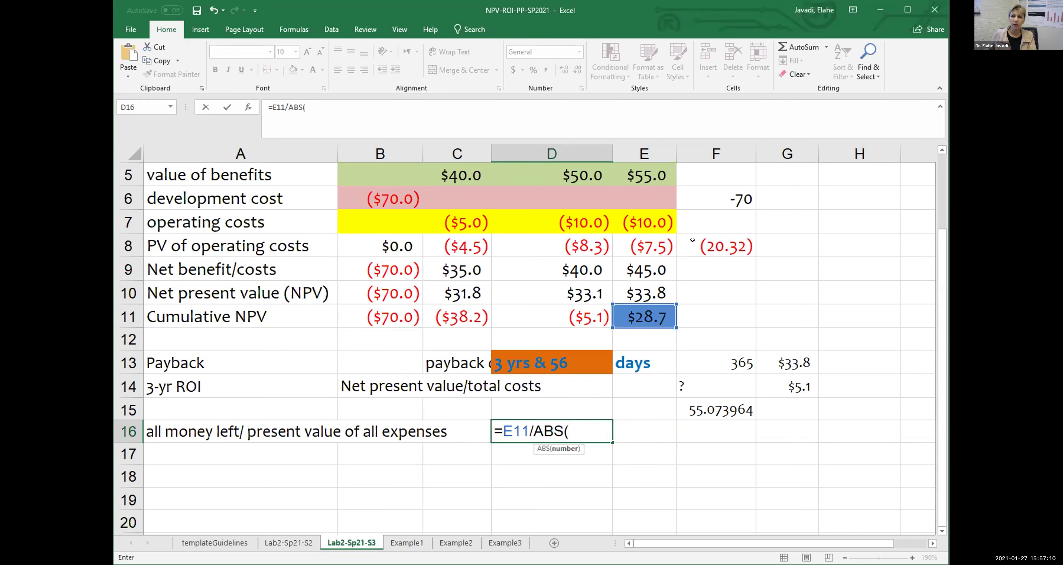
pyautogui.click(730, 192)
pyautogui.write('+')
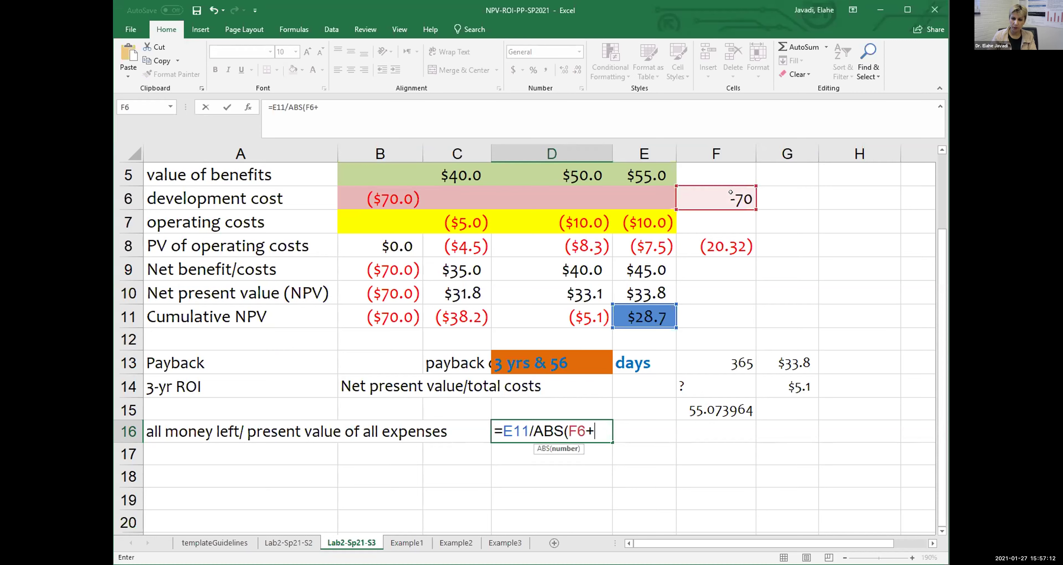
pyautogui.click(700, 242)
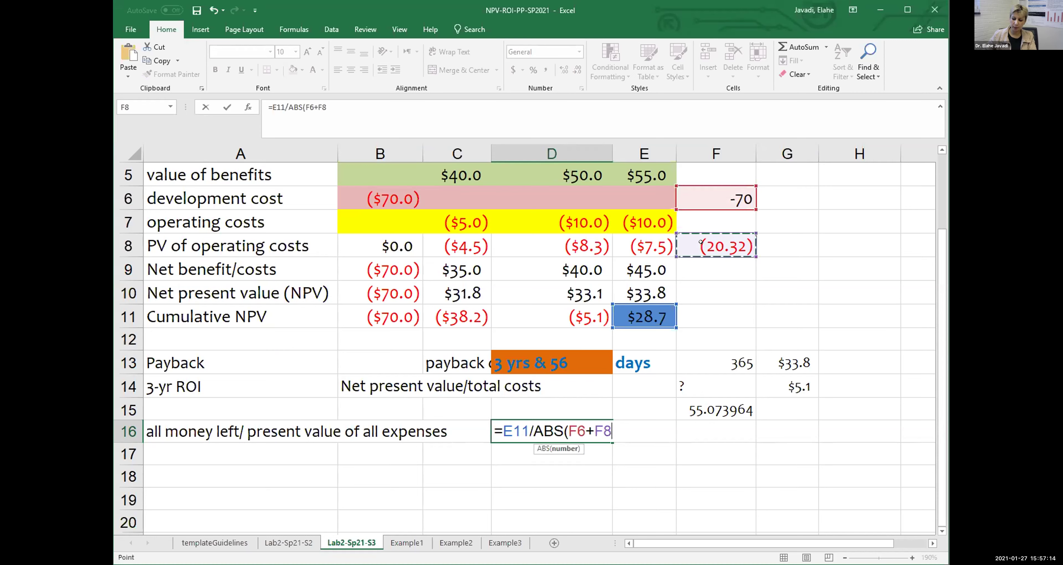
pyautogui.write(')')
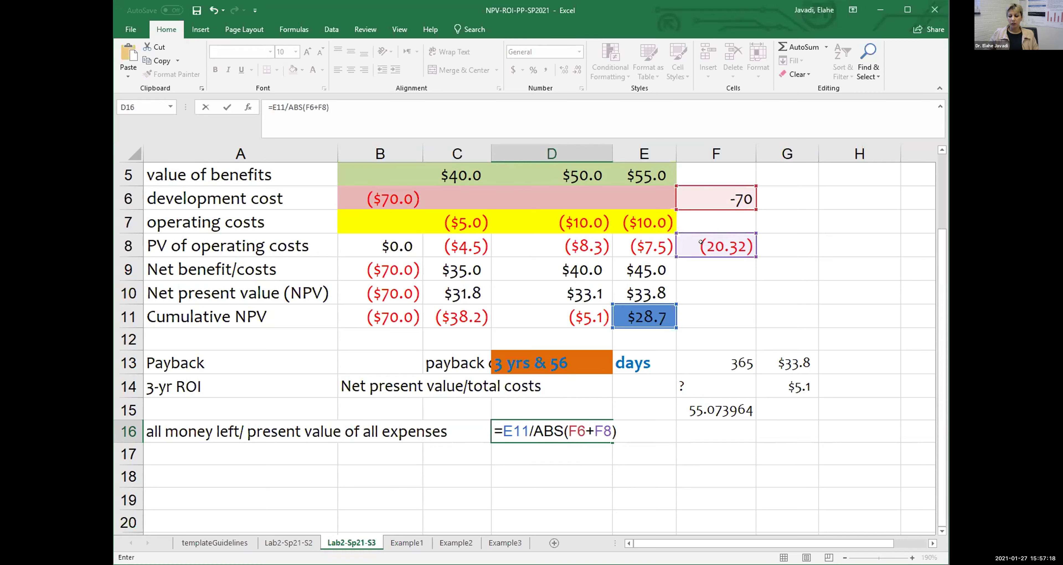
pyautogui.press('Return')
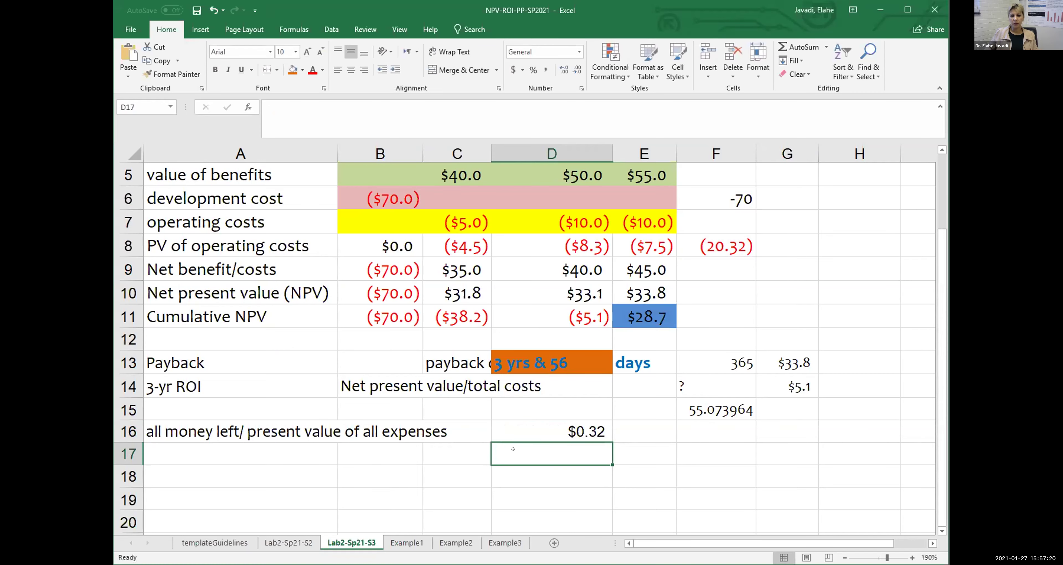
# Format the ROI cell D16 as a percentage with 1 decimal place and fill it with orange.
pyautogui.click(500, 429)
pyautogui.rightClick(542, 431)
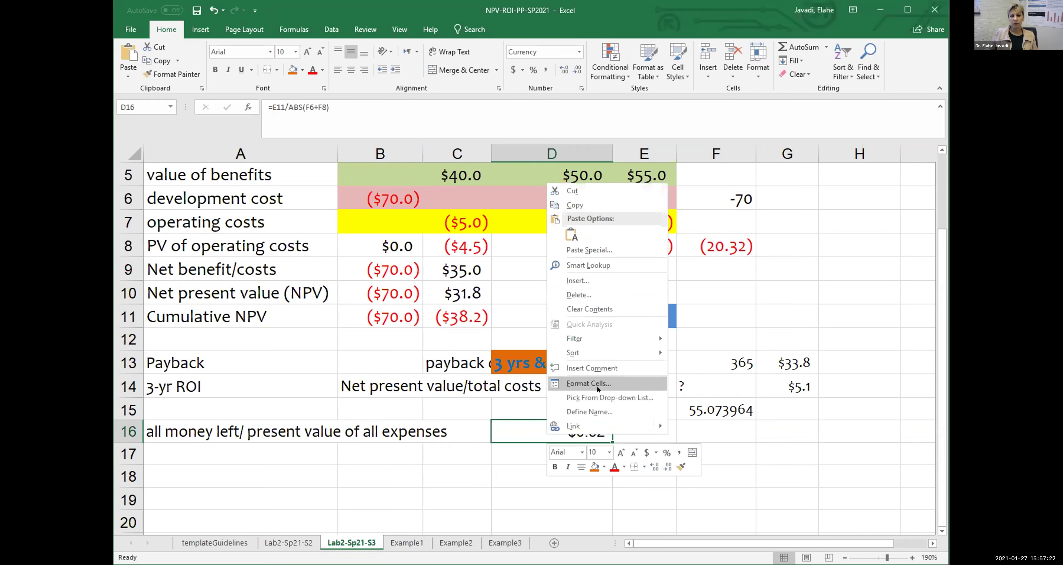
pyautogui.click(589, 383)
pyautogui.click(473, 343)
pyautogui.click(612, 325)
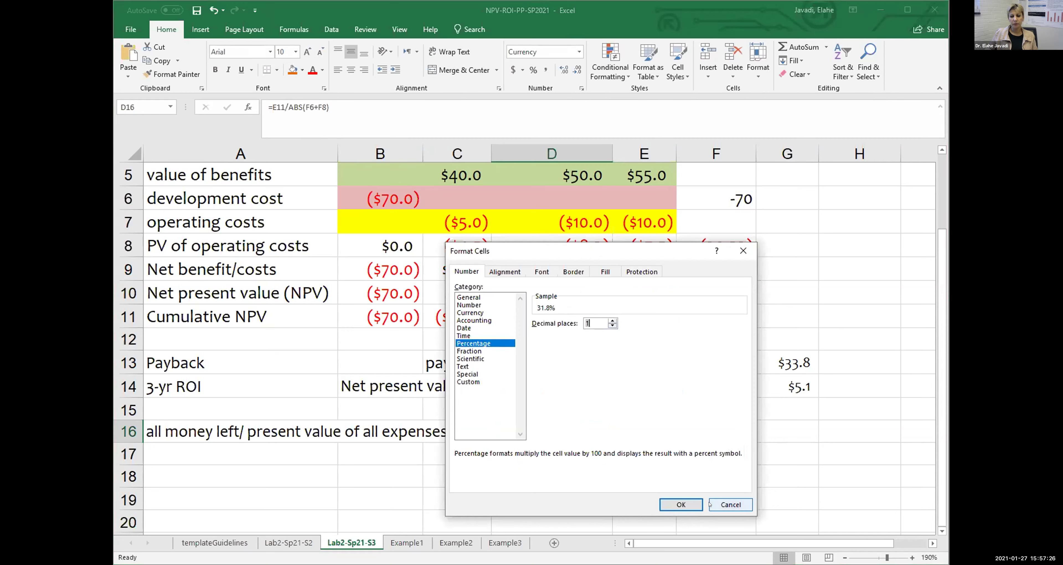
pyautogui.click(692, 505)
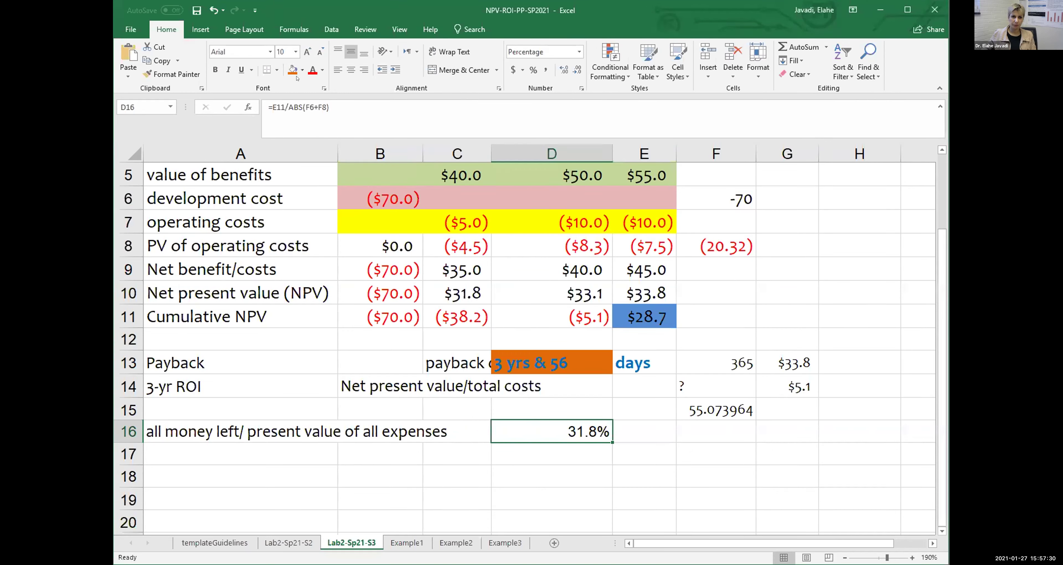
pyautogui.click(291, 70)
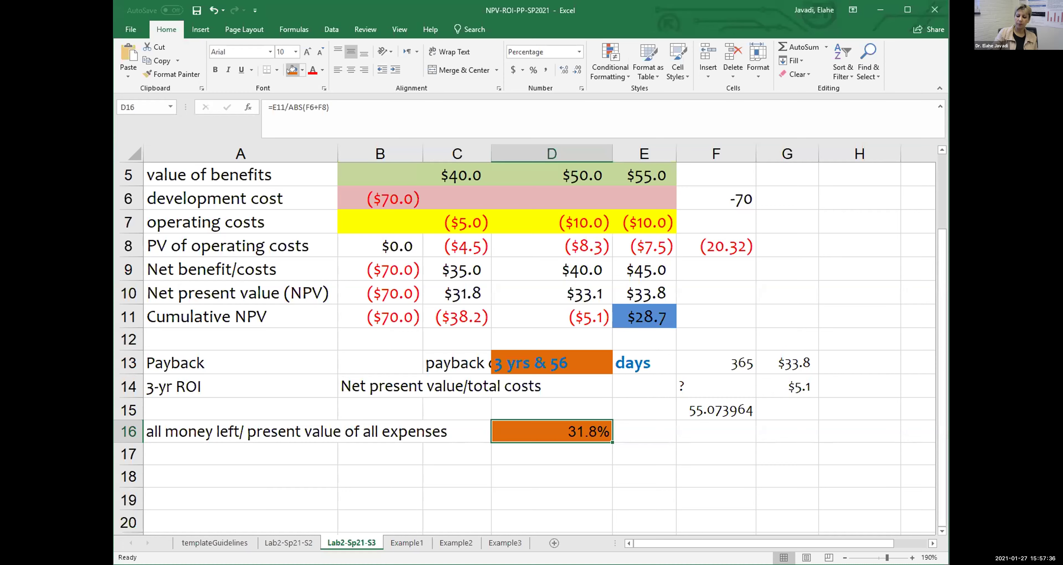
# Re-enter the ROI formula =E11/ABS(F6+F8) in the orange cell D16.
pyautogui.write('=')
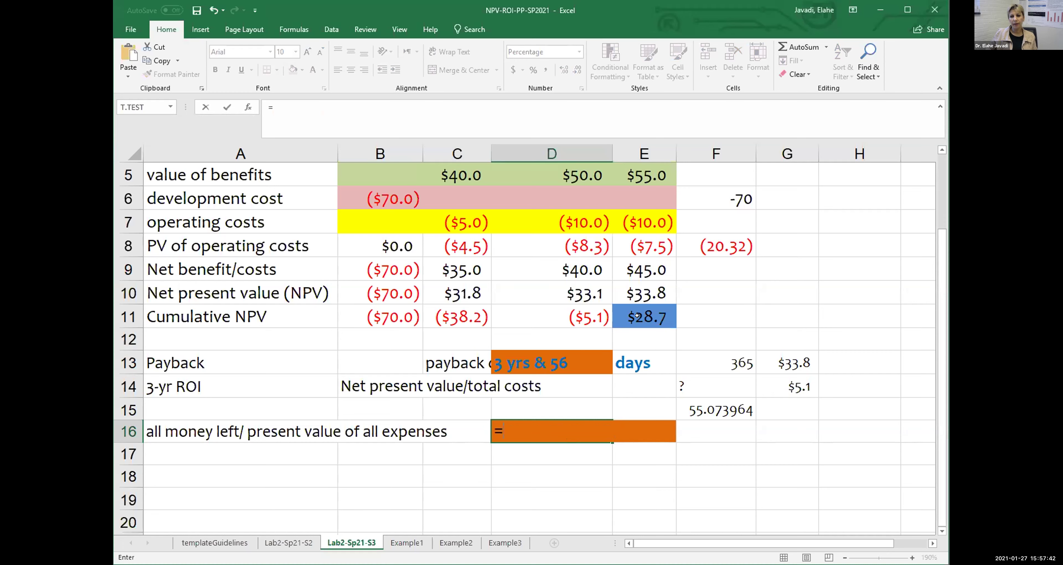
pyautogui.click(637, 315)
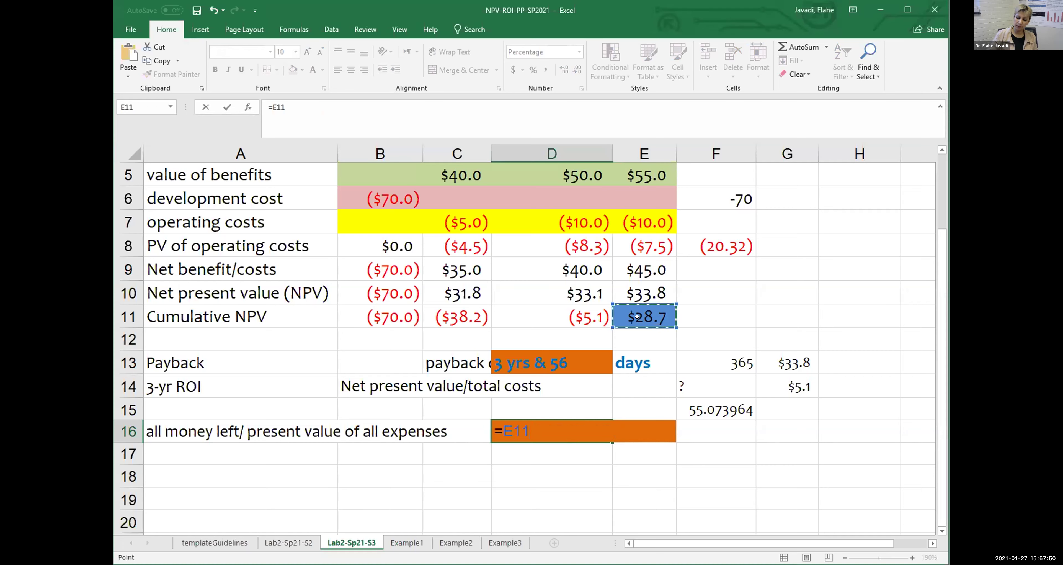
pyautogui.write('/')
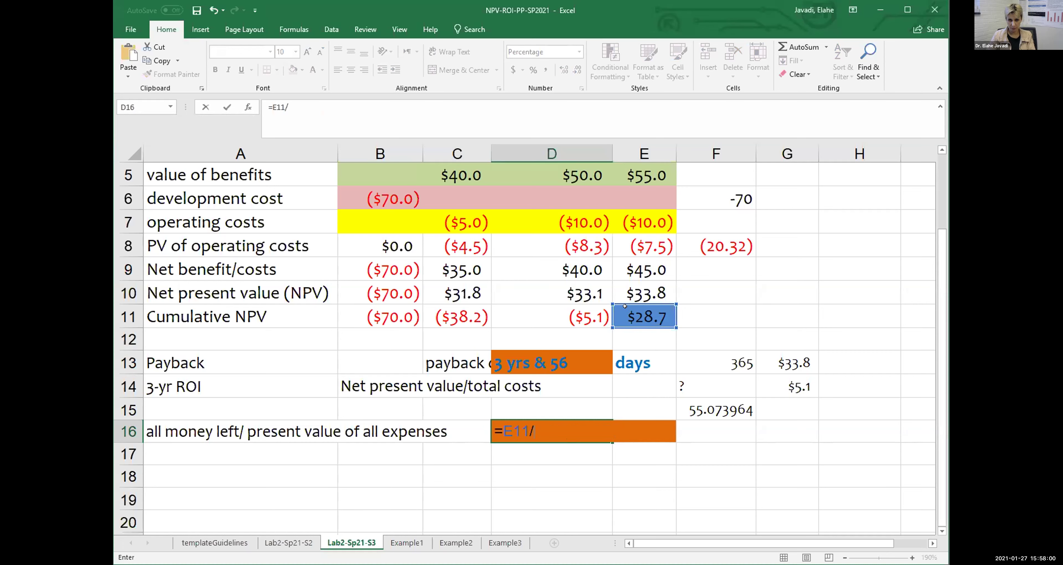
pyautogui.write('ABS')
pyautogui.press('BackSpace')
pyautogui.press('BackSpace')
pyautogui.press('BackSpace')
pyautogui.write('A')
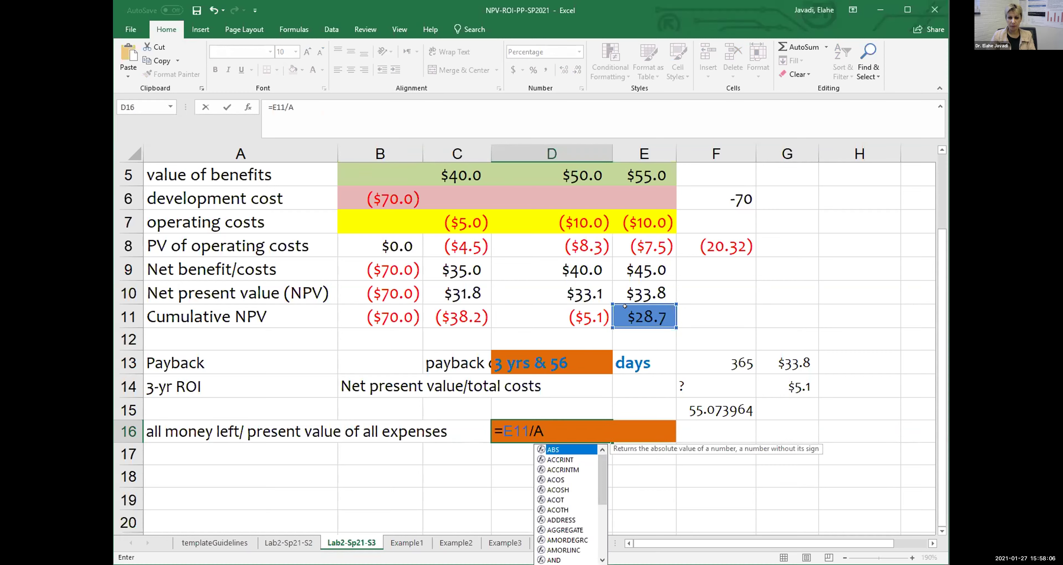
pyautogui.write('BS')
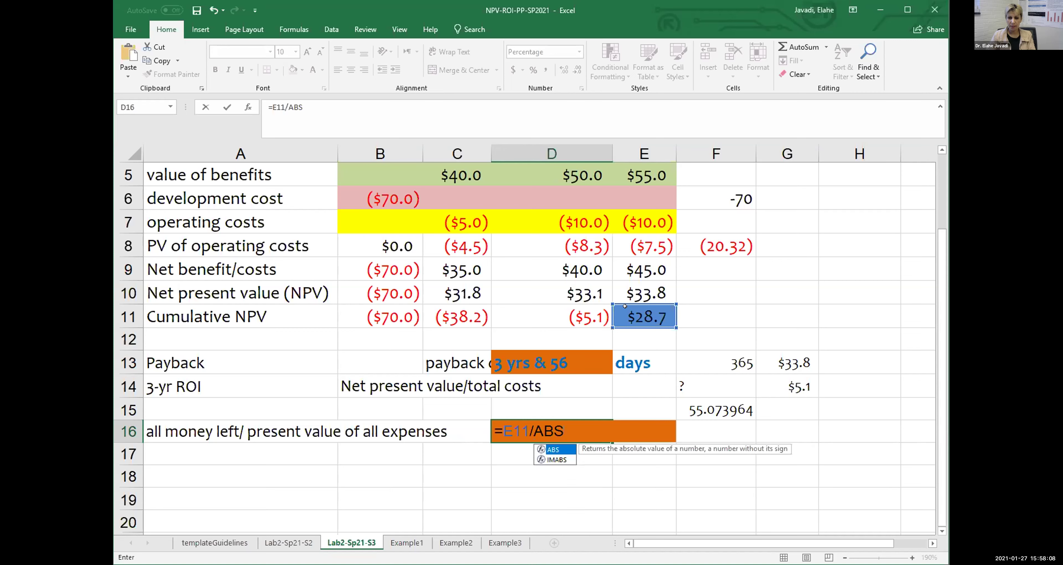
pyautogui.write('(')
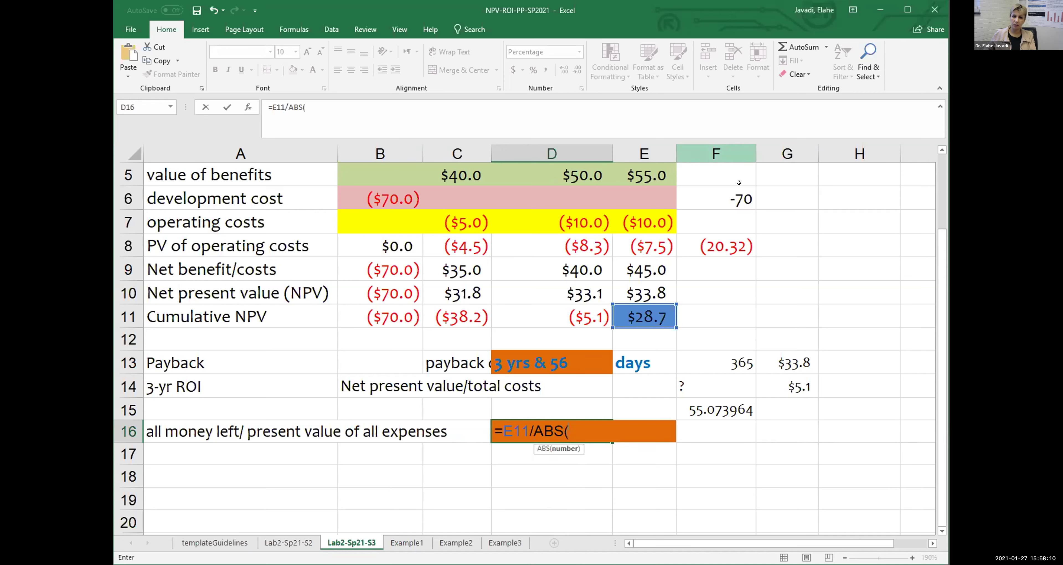
pyautogui.click(730, 193)
pyautogui.write('+')
pyautogui.click(705, 248)
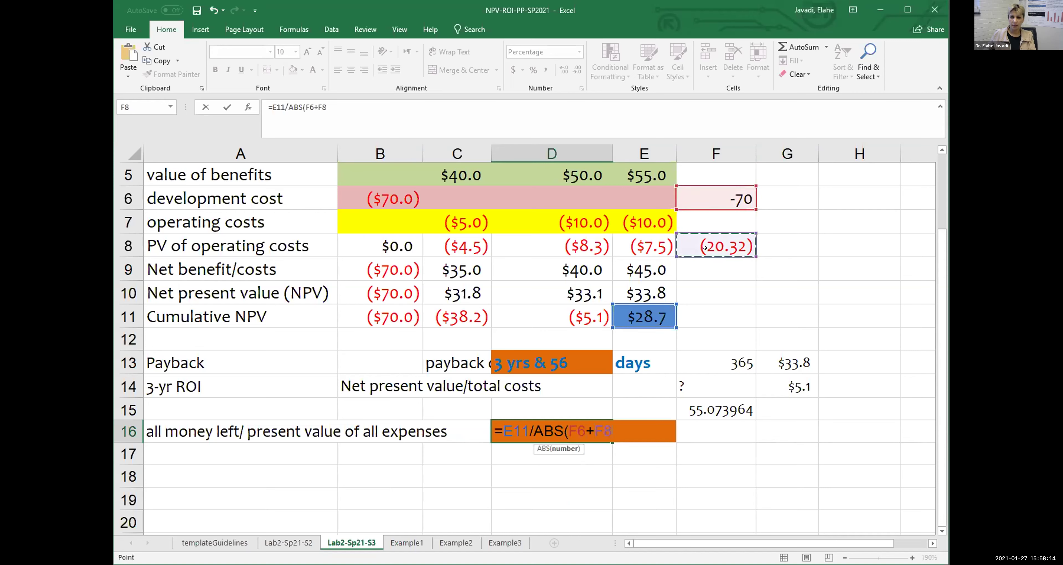
pyautogui.write(')')
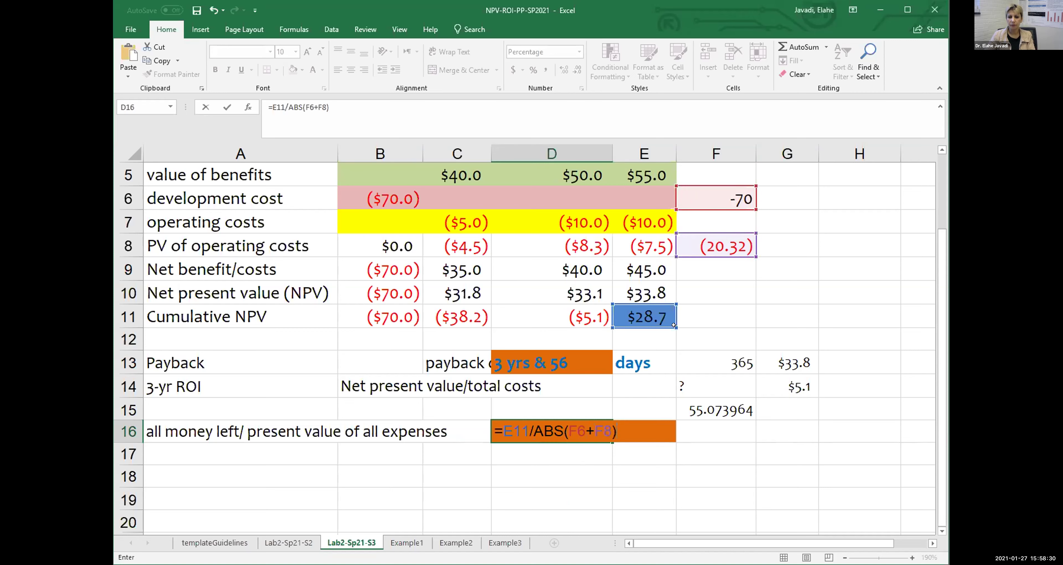
pyautogui.press('Return')
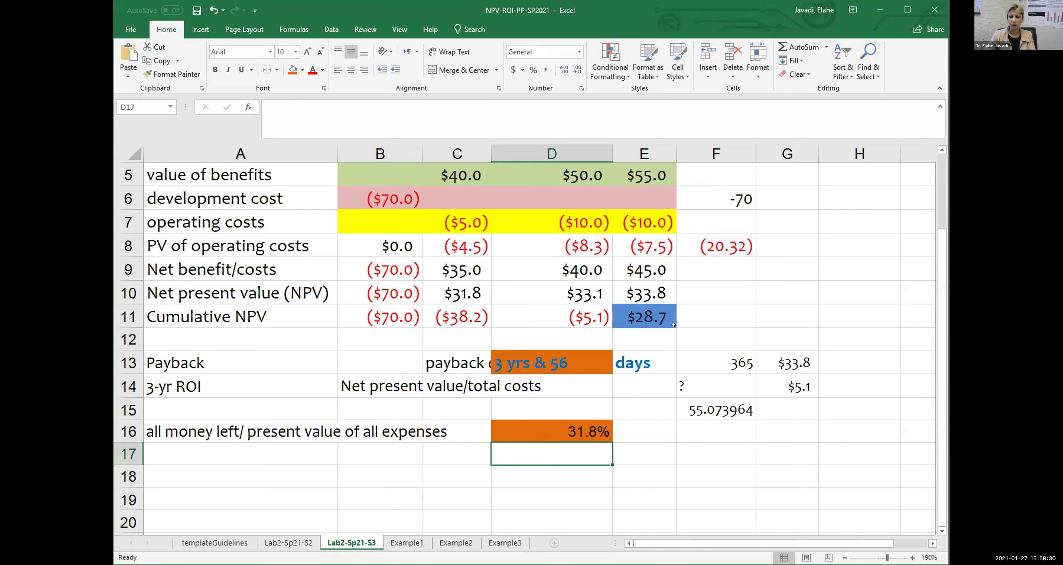
# Review the number format settings of the ROI cell D16, keeping the percentage category.
pyautogui.click(551, 431)
pyautogui.rightClick(555, 437)
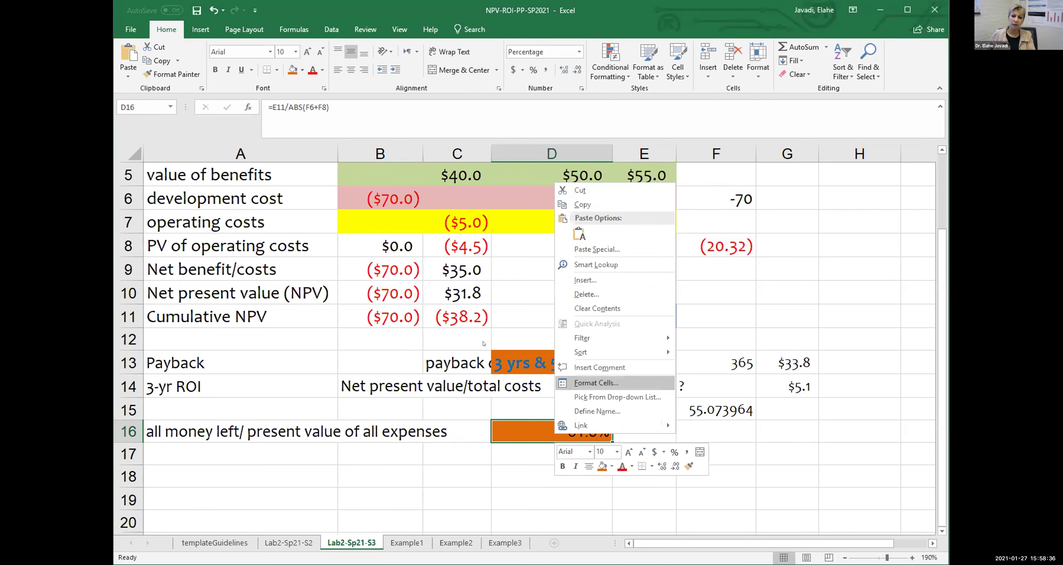
pyautogui.press('Return')
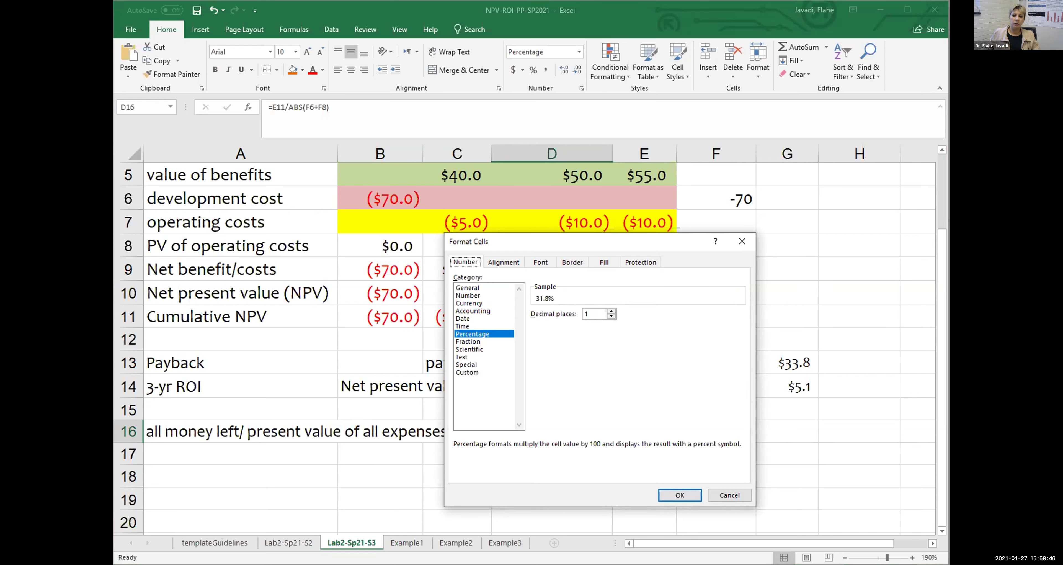
pyautogui.click(673, 494)
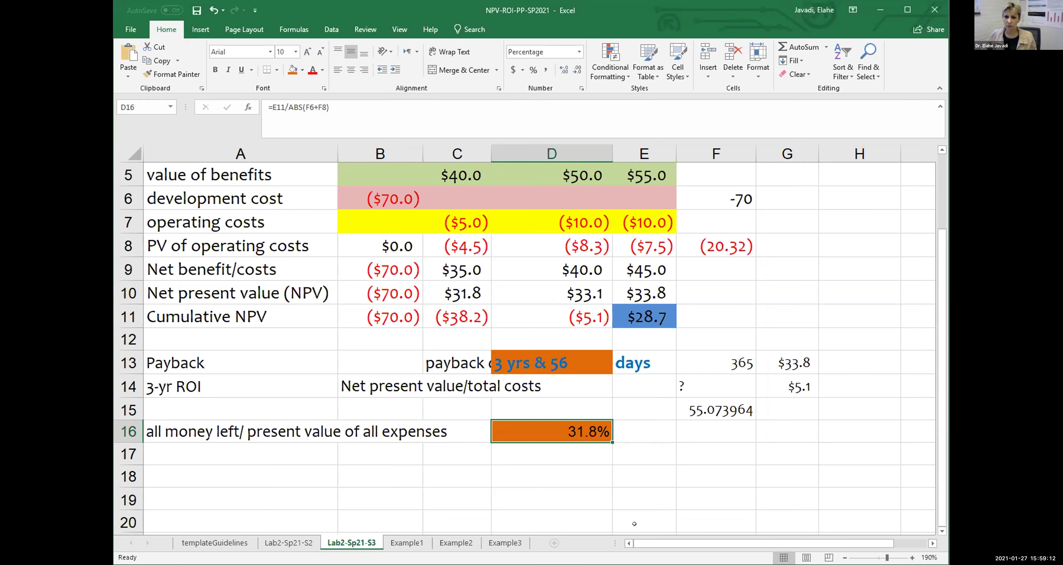
pyautogui.click(702, 400)
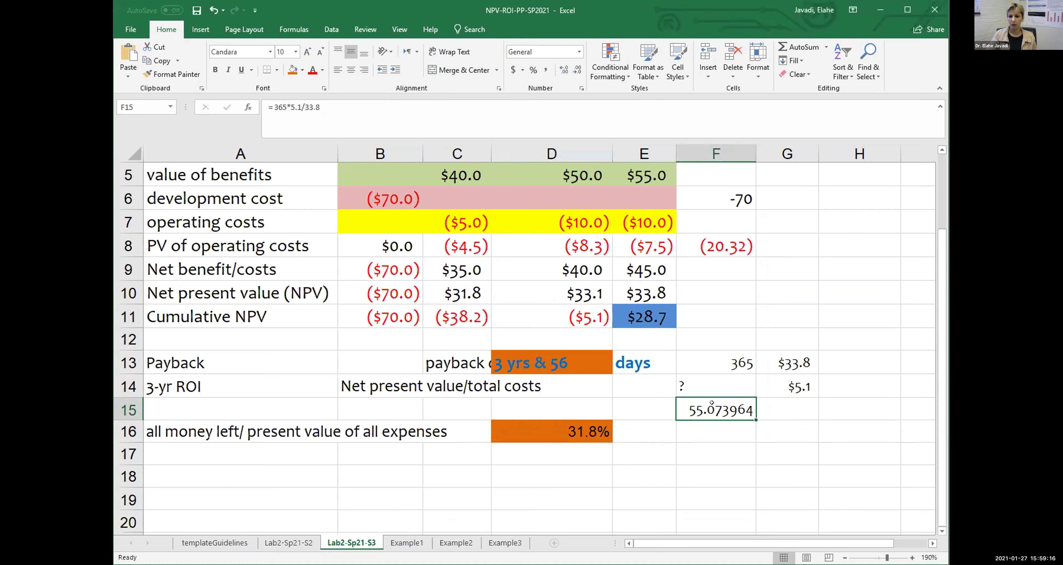
pyautogui.write('=')
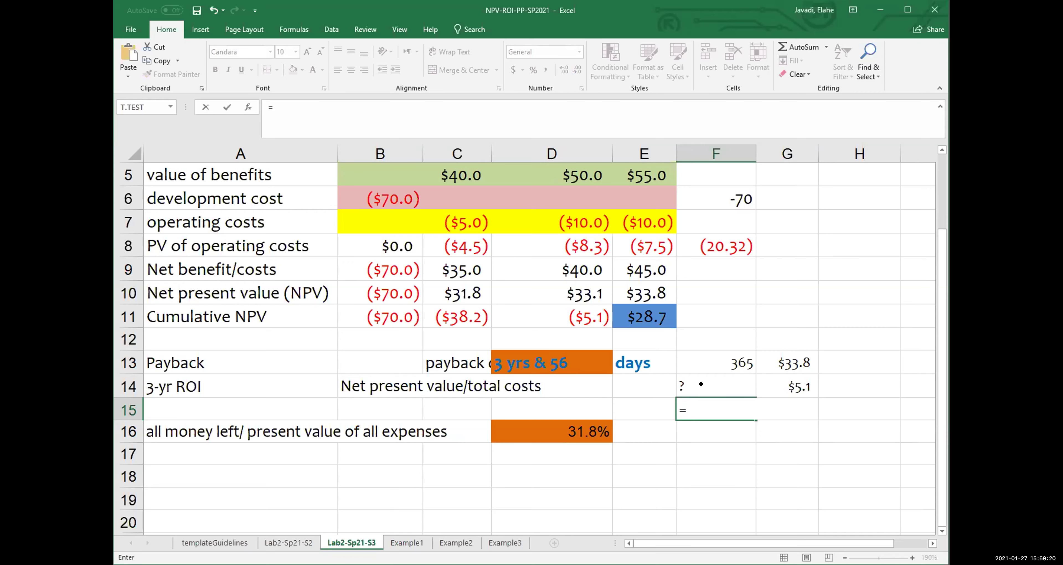
pyautogui.press('Escape')
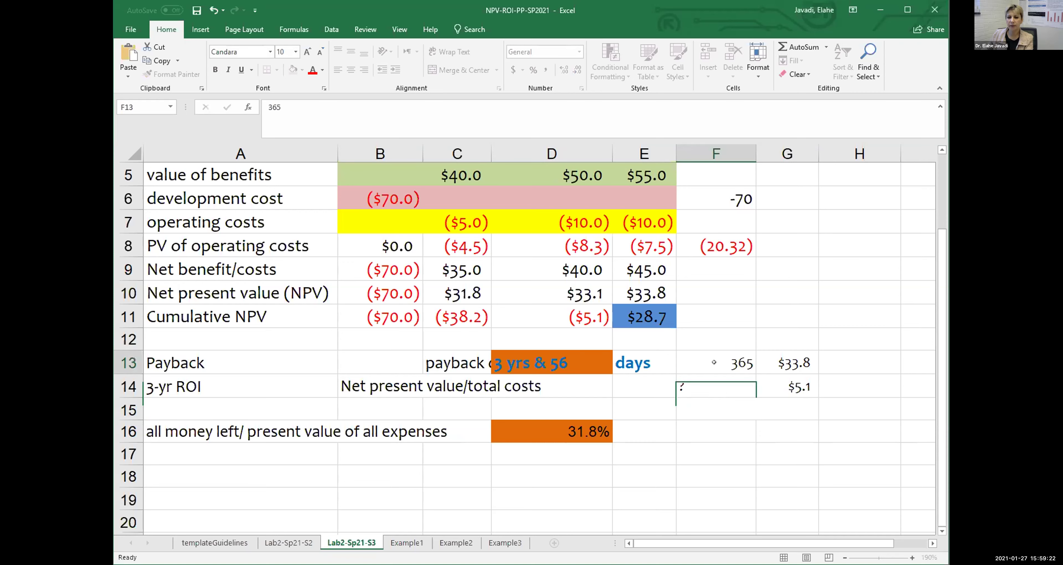
# Fill the payback proportion cells F13:G14 with light aqua blue.
pyautogui.moveTo(719, 363); pyautogui.dragTo(792, 386)
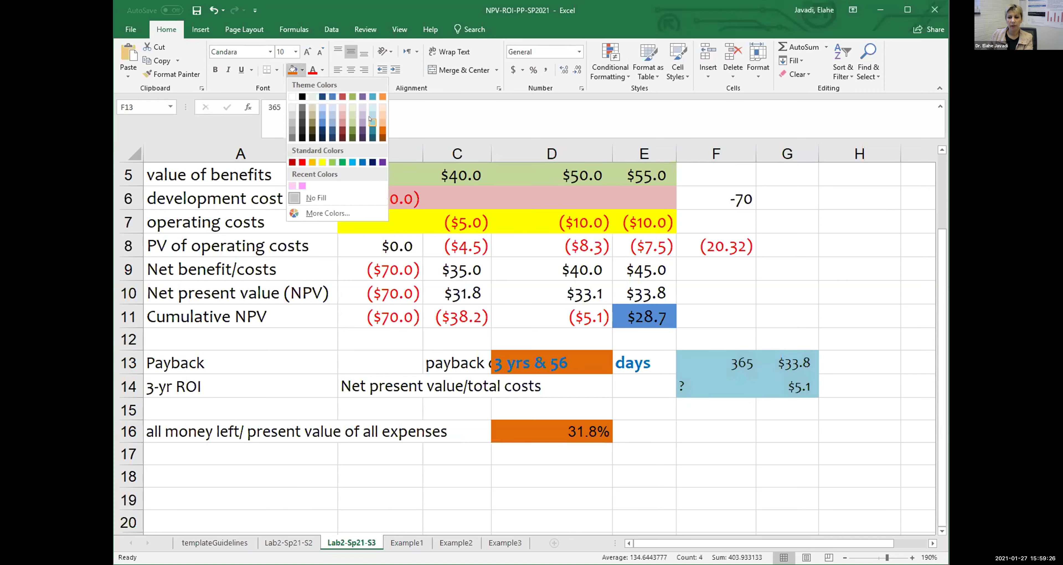
pyautogui.click(369, 120)
# Enter the payback days formula =F13*G14/G13 in cell F15, below the blue proportion cells.
pyautogui.click(693, 407)
pyautogui.write('=')
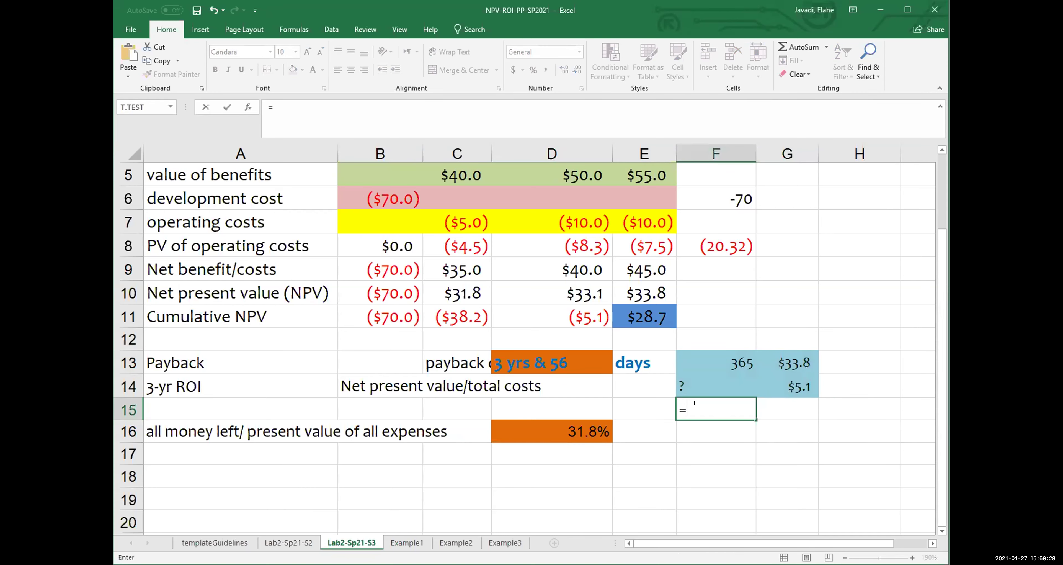
pyautogui.click(730, 363)
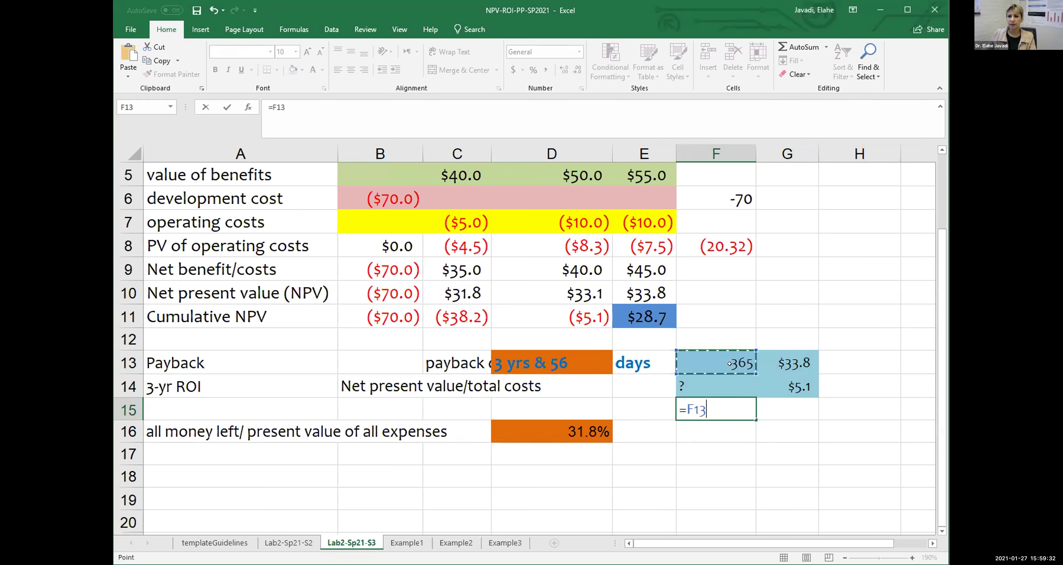
pyautogui.write('*')
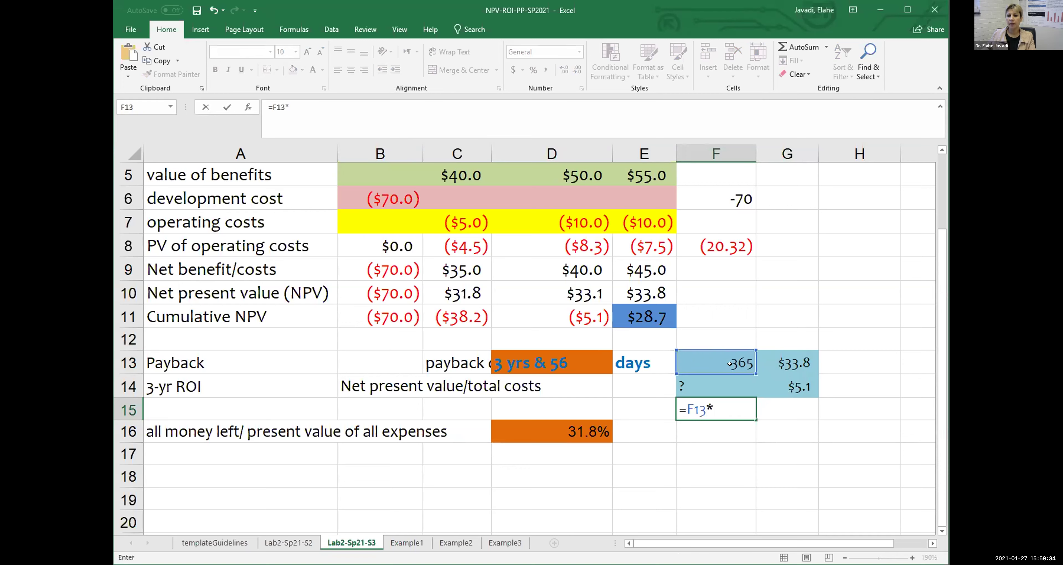
pyautogui.click(788, 390)
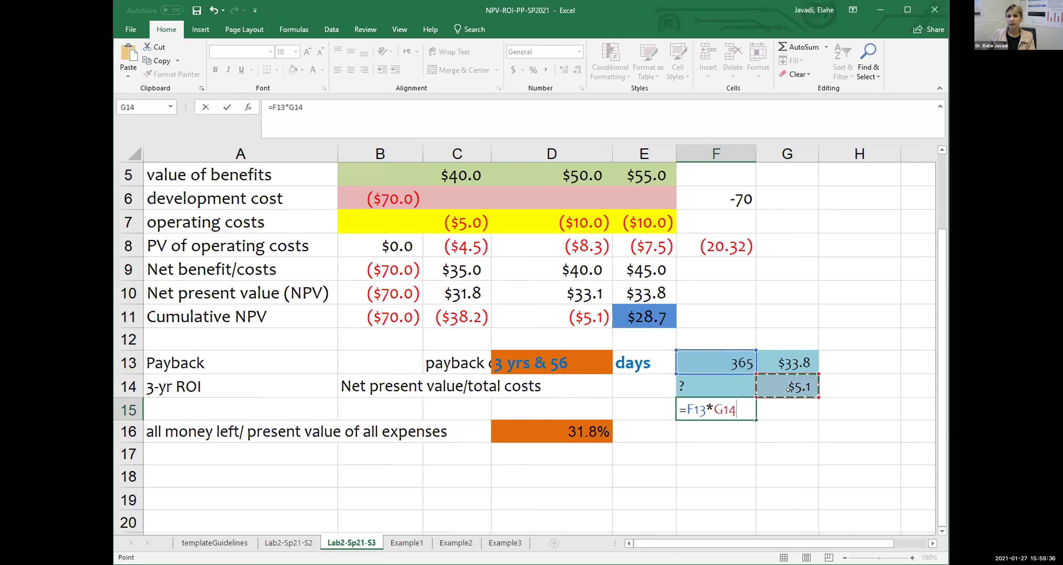
pyautogui.write('/')
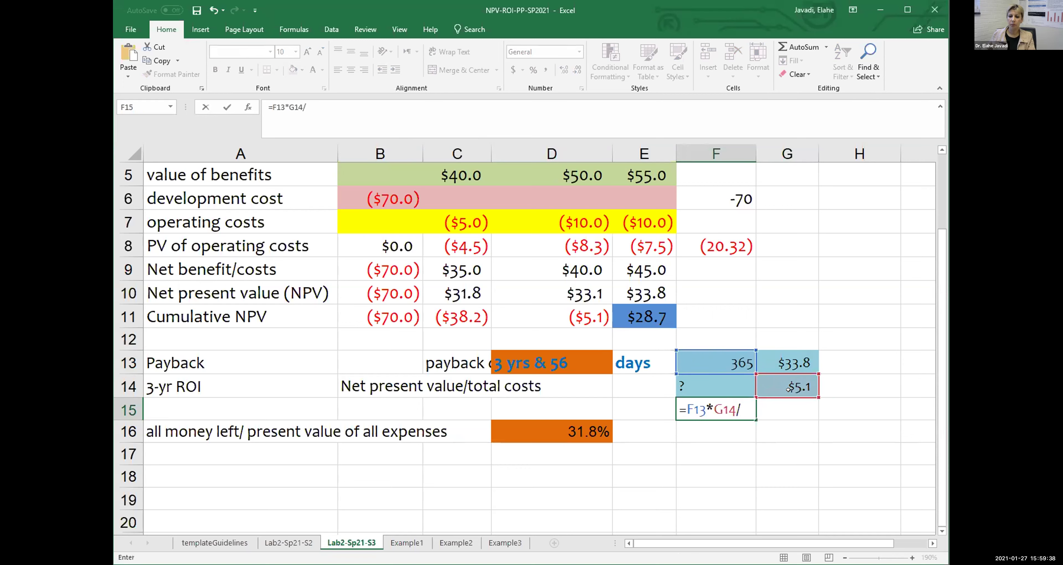
pyautogui.click(779, 356)
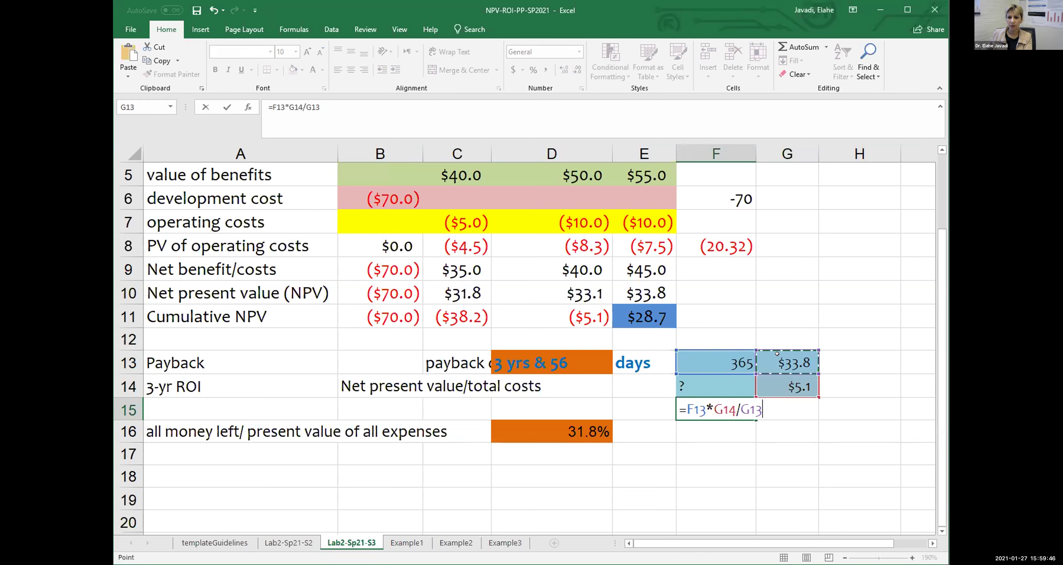
pyautogui.press('Return')
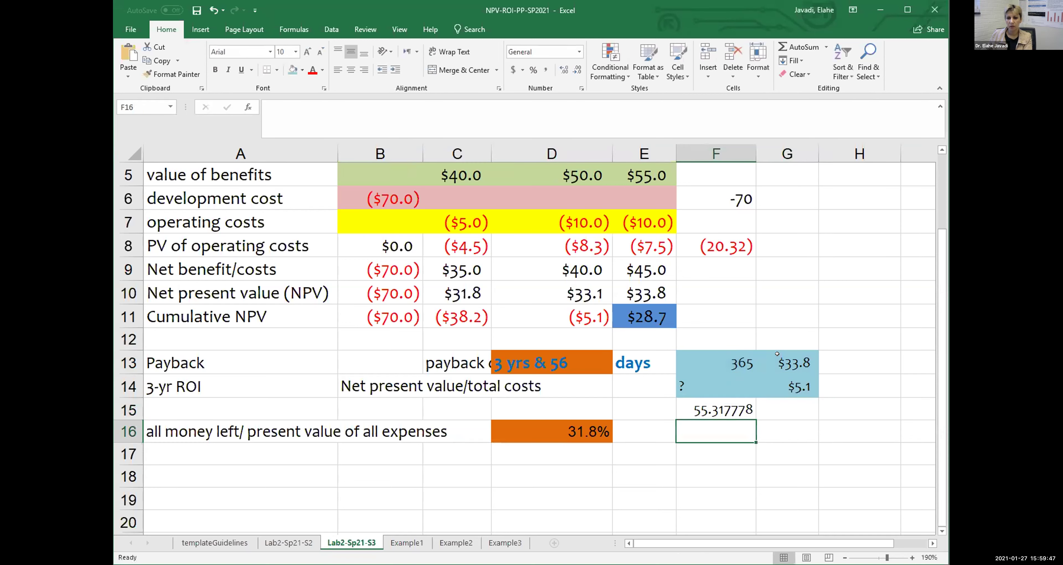
# Format the payback days cell F15 as a number with 1 decimal place and save the workbook.
pyautogui.click(713, 409)
pyautogui.rightClick(718, 410)
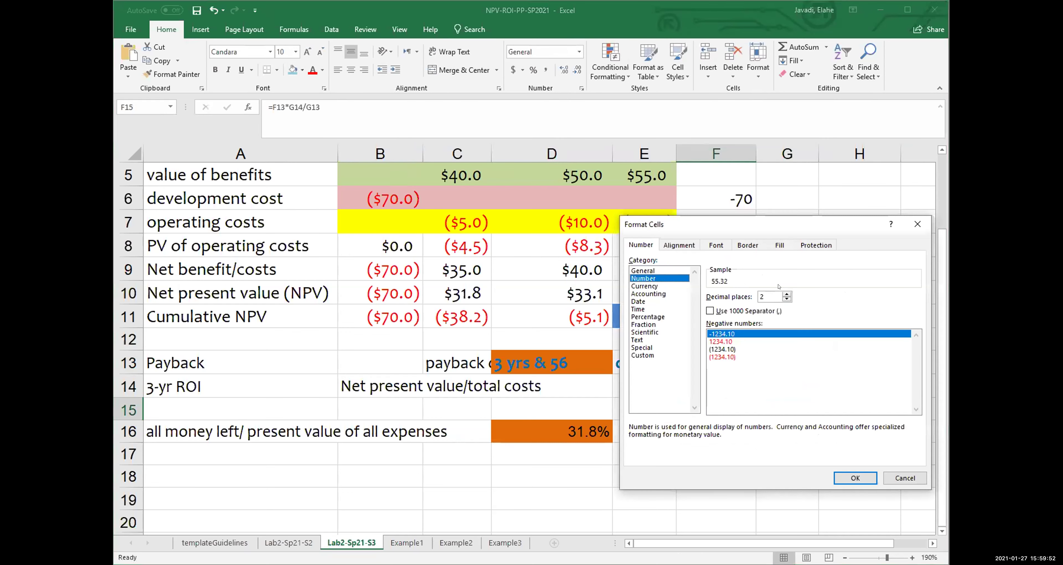
pyautogui.click(787, 299)
pyautogui.click(855, 477)
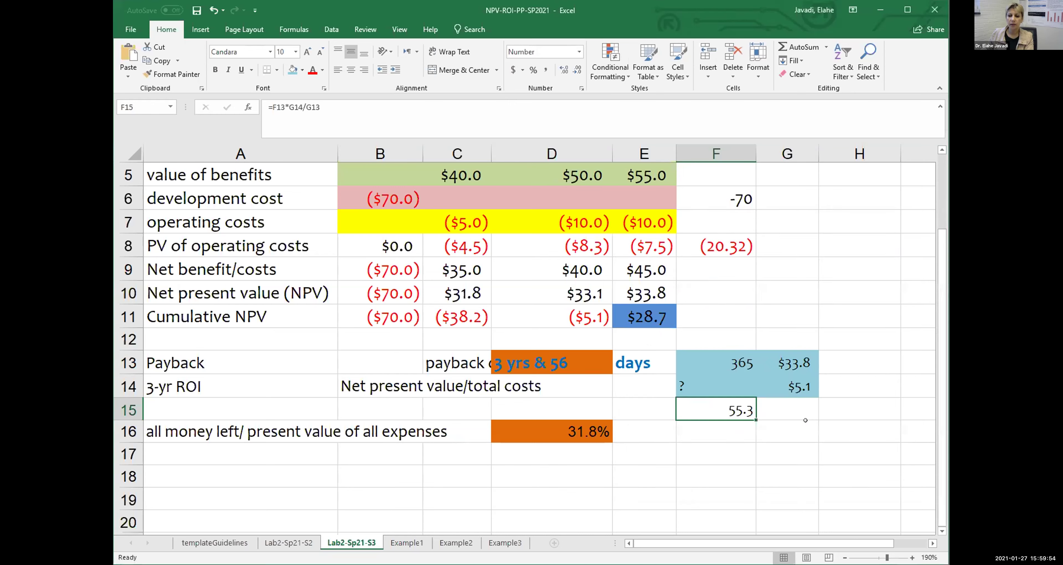
pyautogui.click(194, 8)
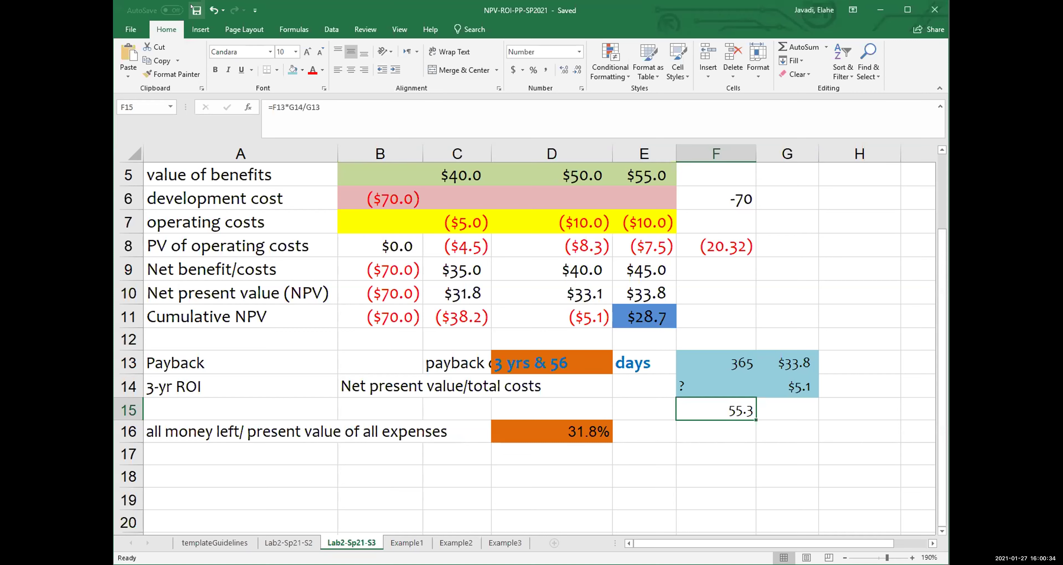
# Replace the ROI formula in D16 with =E11/ABS(F6+F8), dividing cumulative NPV by the absolute total of present-value costs.
pyautogui.click(504, 418)
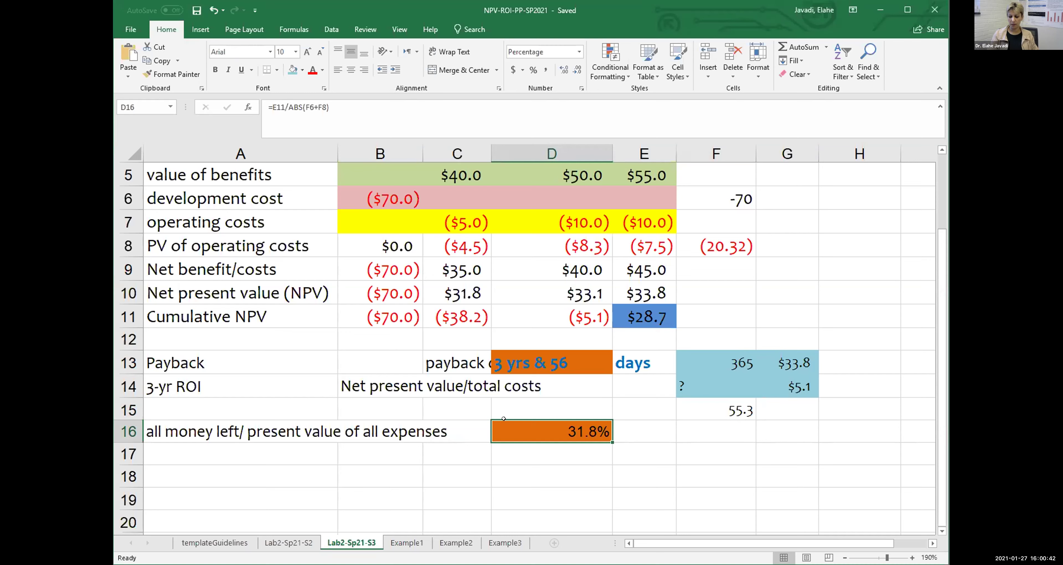
pyautogui.doubleClick(500, 419)
pyautogui.click(513, 429)
pyautogui.write('=')
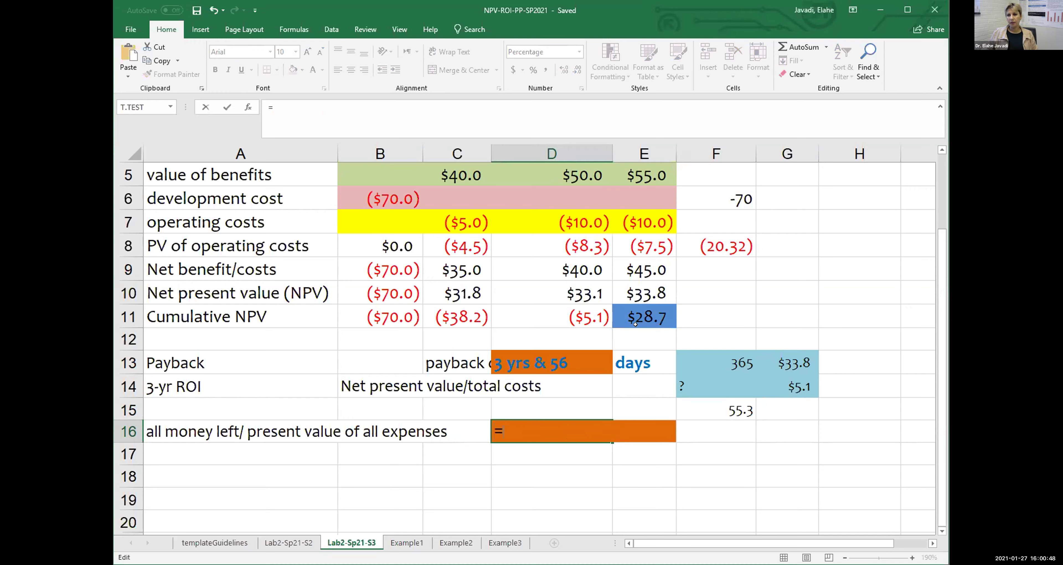
pyautogui.click(626, 317)
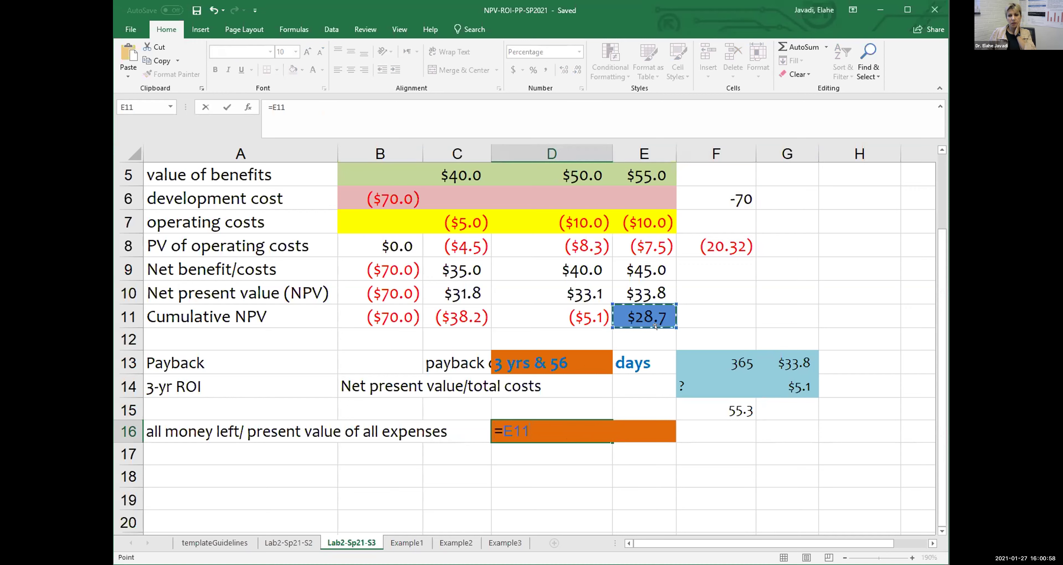
pyautogui.click(637, 315)
pyautogui.write('/')
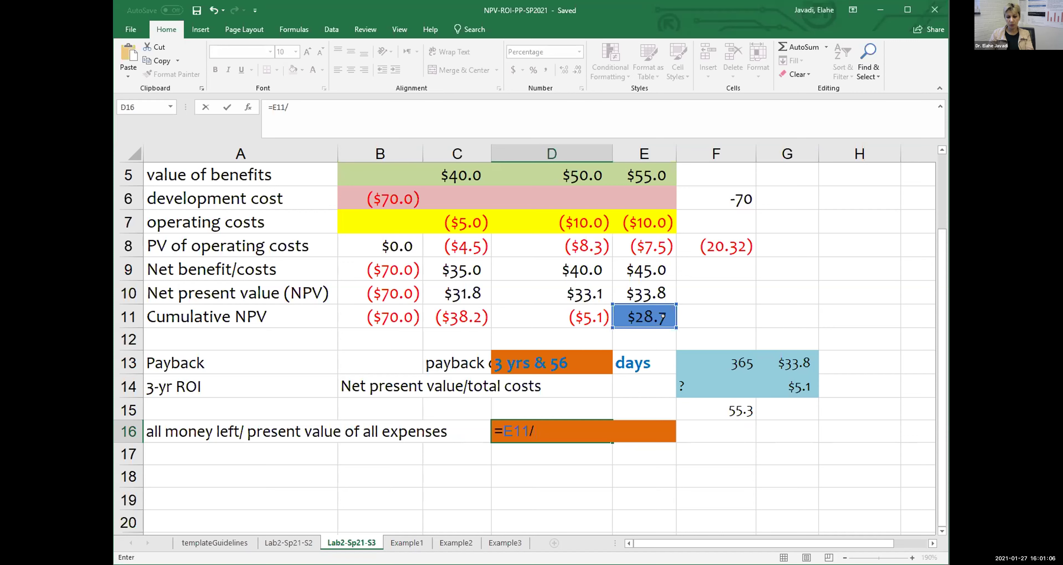
pyautogui.write('ABS')
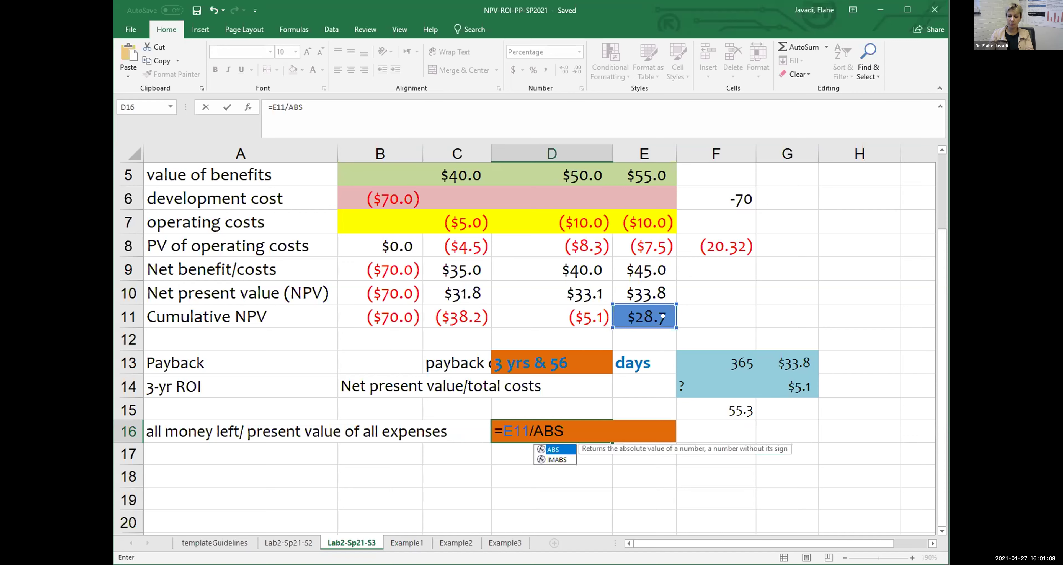
pyautogui.write('(')
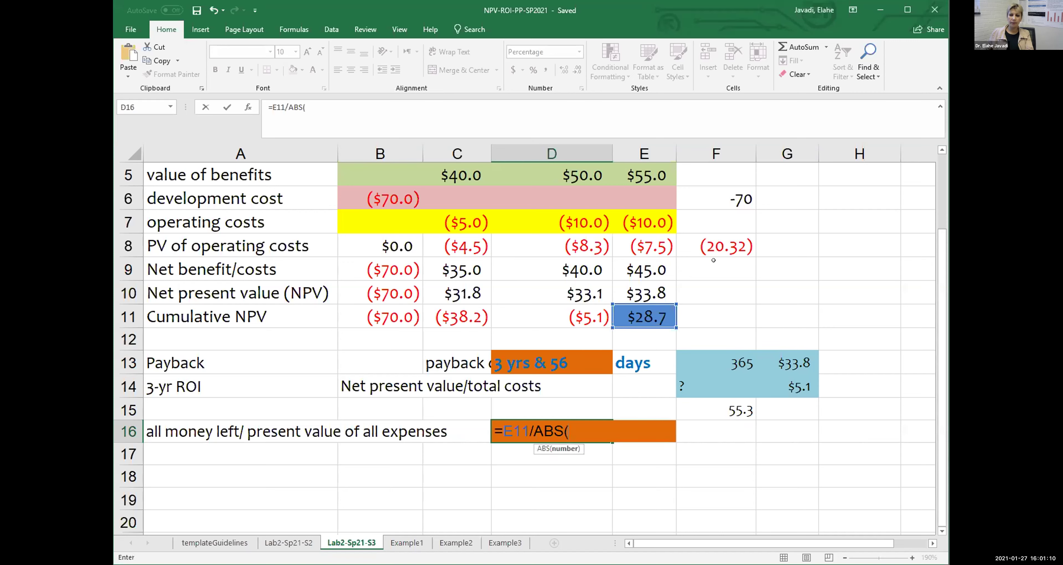
pyautogui.click(733, 195)
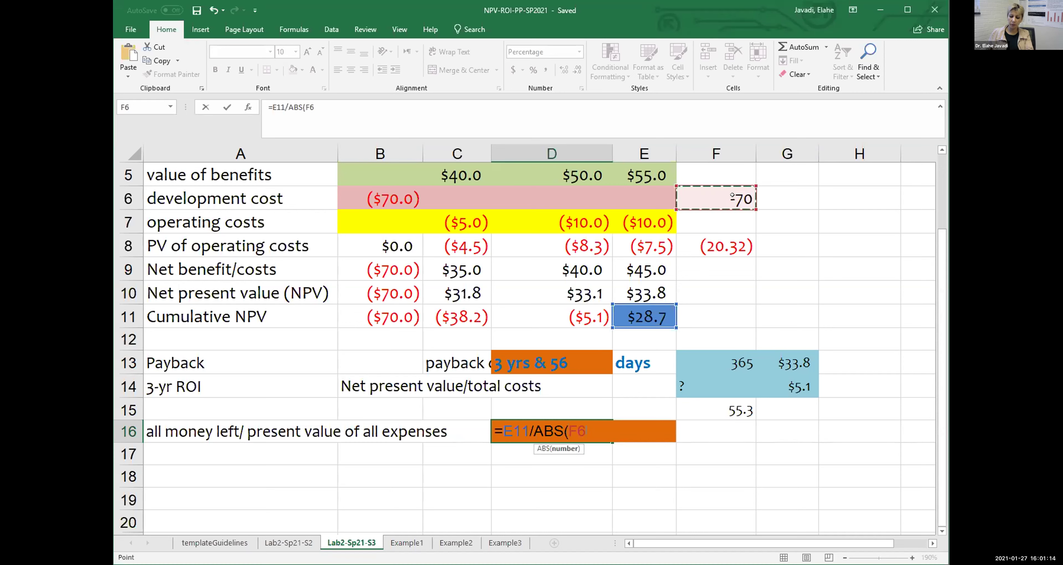
pyautogui.write('+')
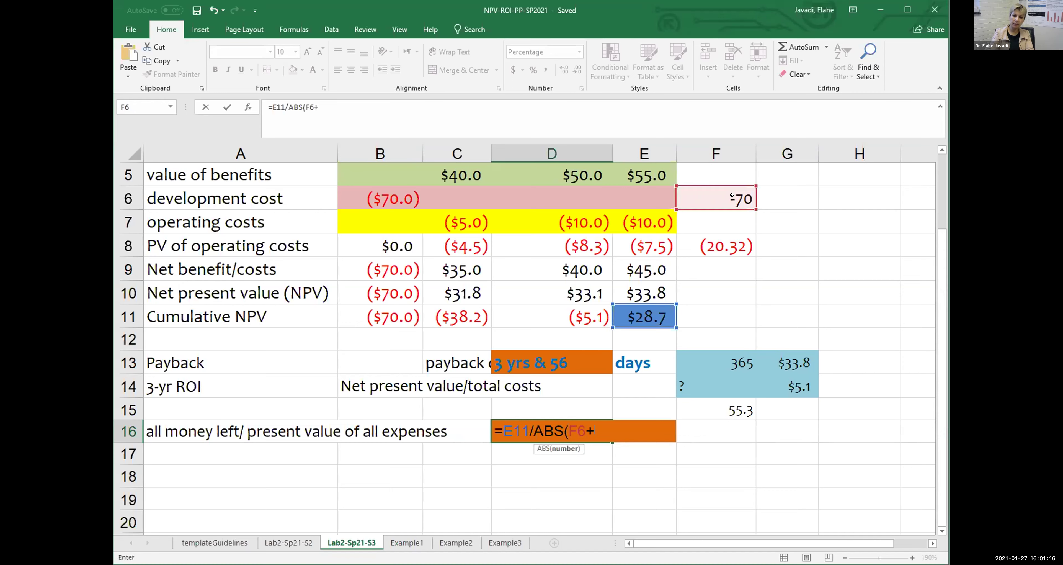
pyautogui.click(710, 247)
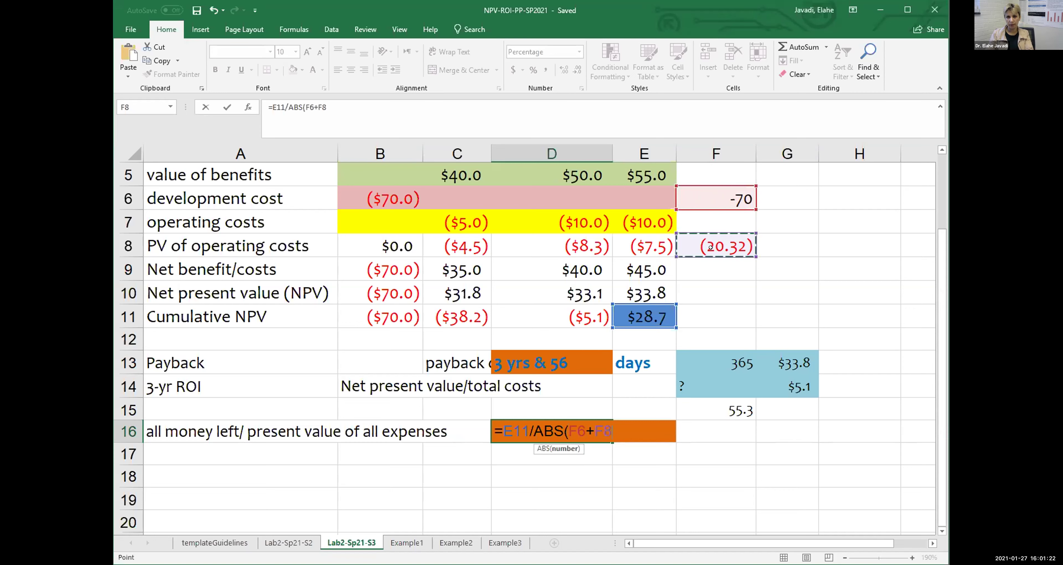
pyautogui.write(')')
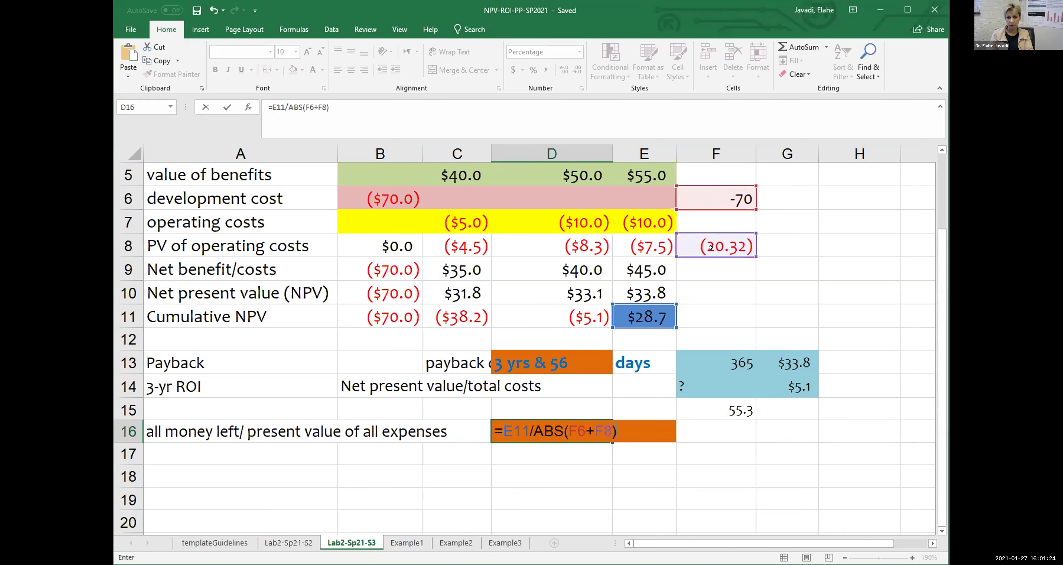
pyautogui.press('Return')
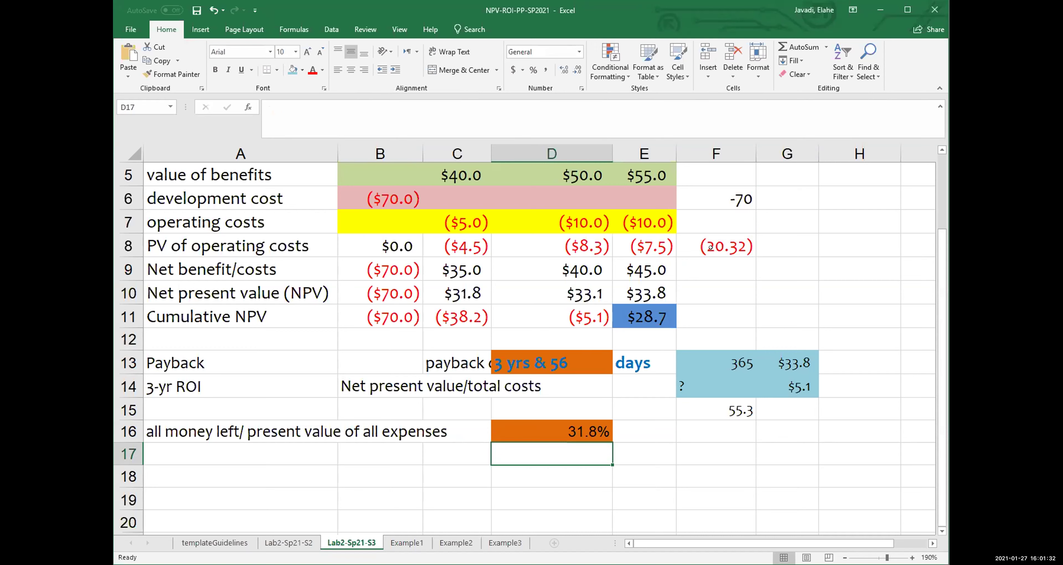
# Check the number format of the ROI cell D16 and accept Percentage with 1 decimal place.
pyautogui.click(542, 430)
pyautogui.rightClick(550, 428)
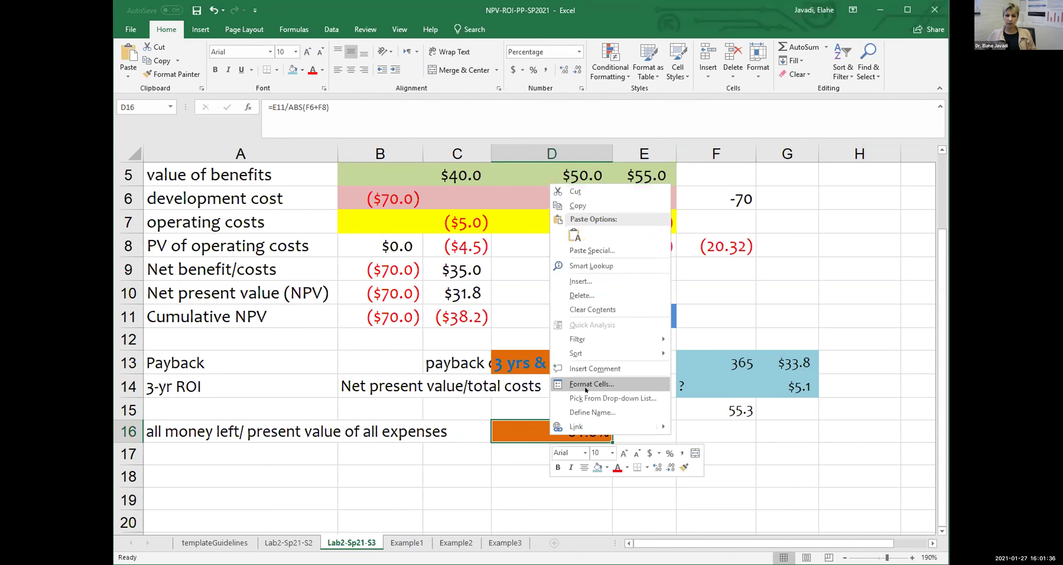
pyautogui.click(580, 384)
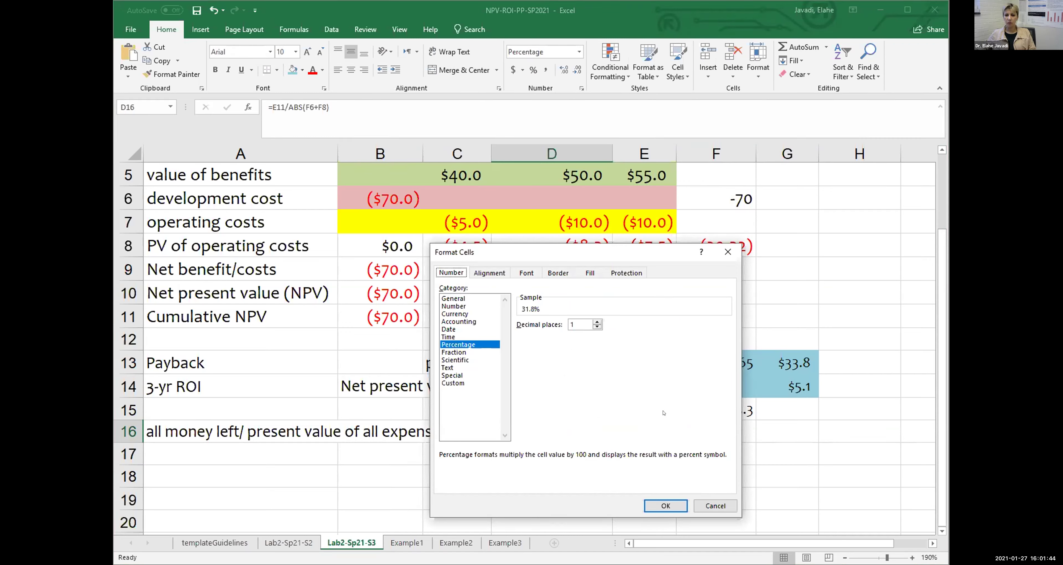
pyautogui.click(665, 505)
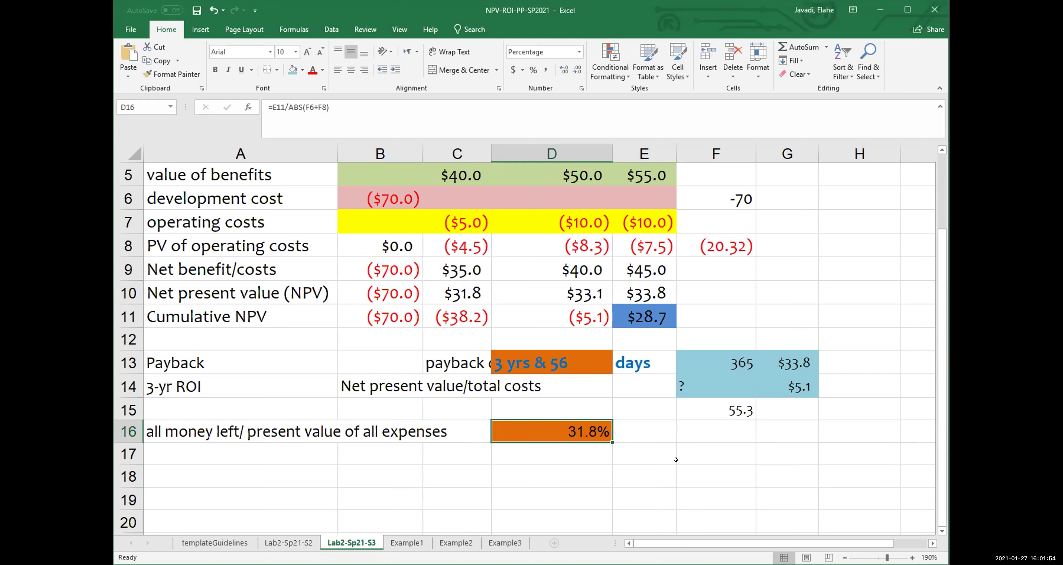
# Re-enter the total PV of operating costs in F8 as =SUM(B8:E8).
pyautogui.click(723, 247)
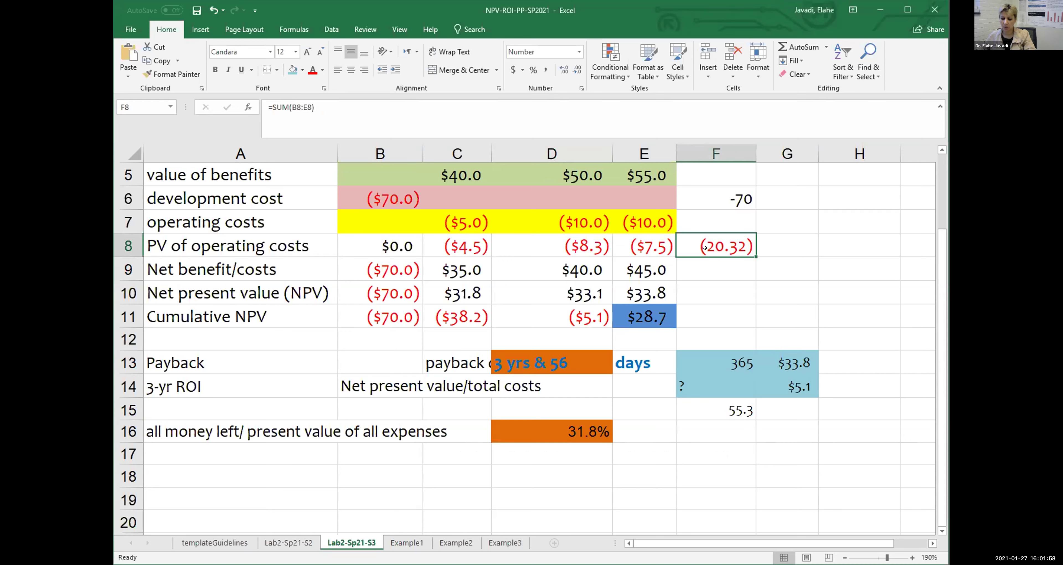
pyautogui.write('=s')
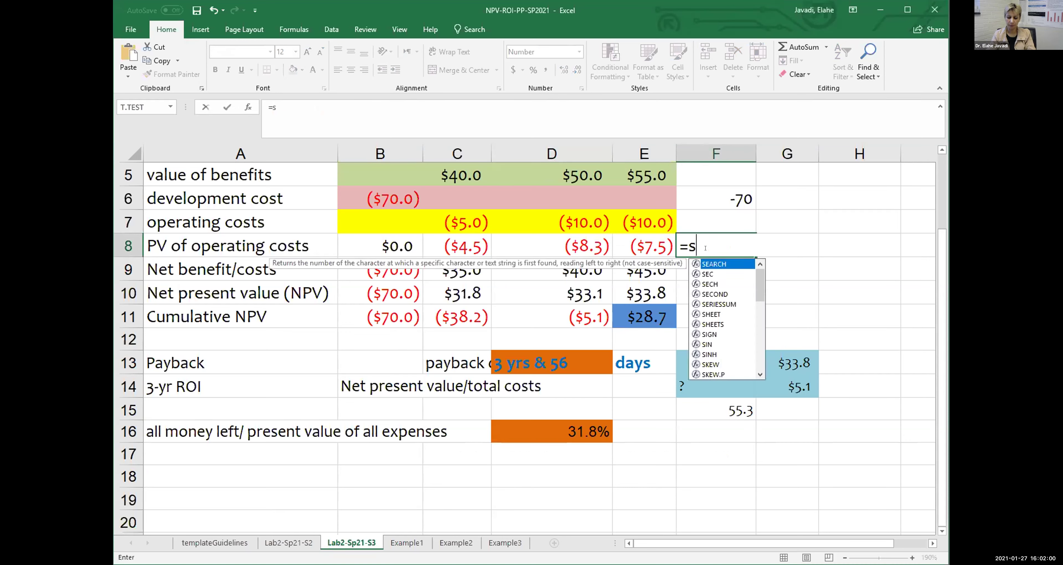
pyautogui.write('um(')
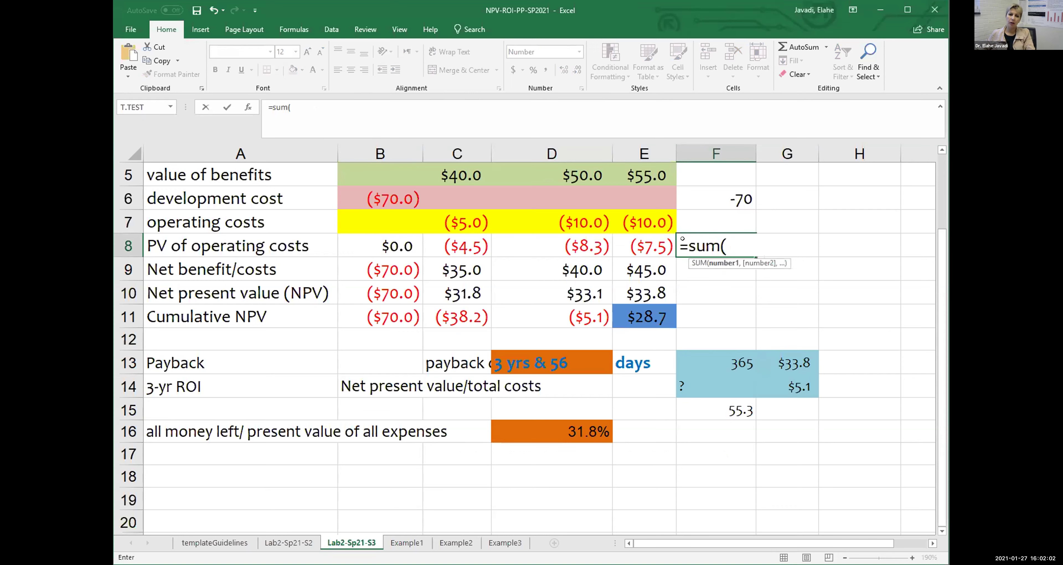
pyautogui.click(414, 245)
pyautogui.moveTo(616, 241); pyautogui.dragTo(643, 242)
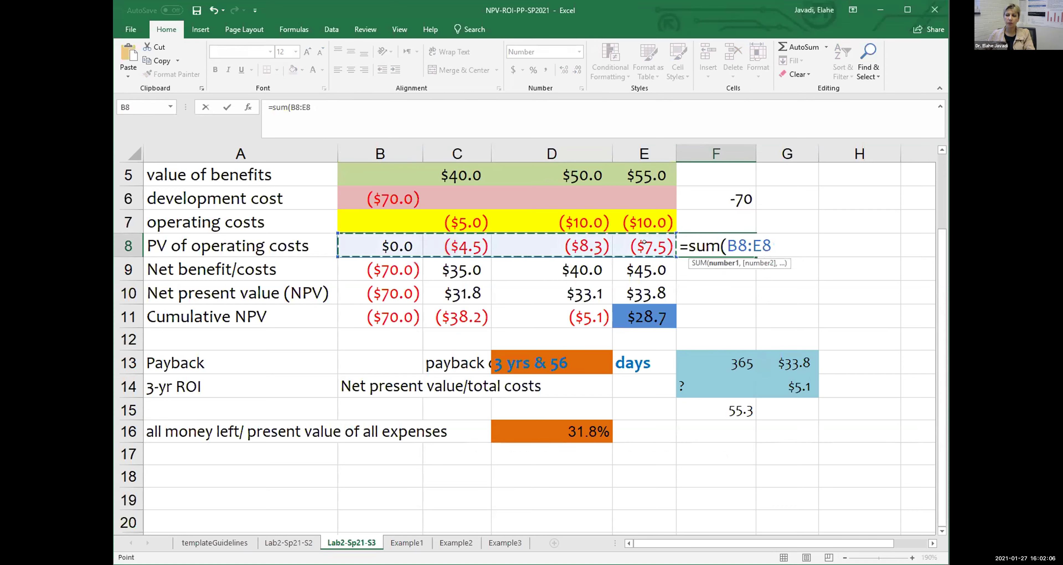
pyautogui.write(')')
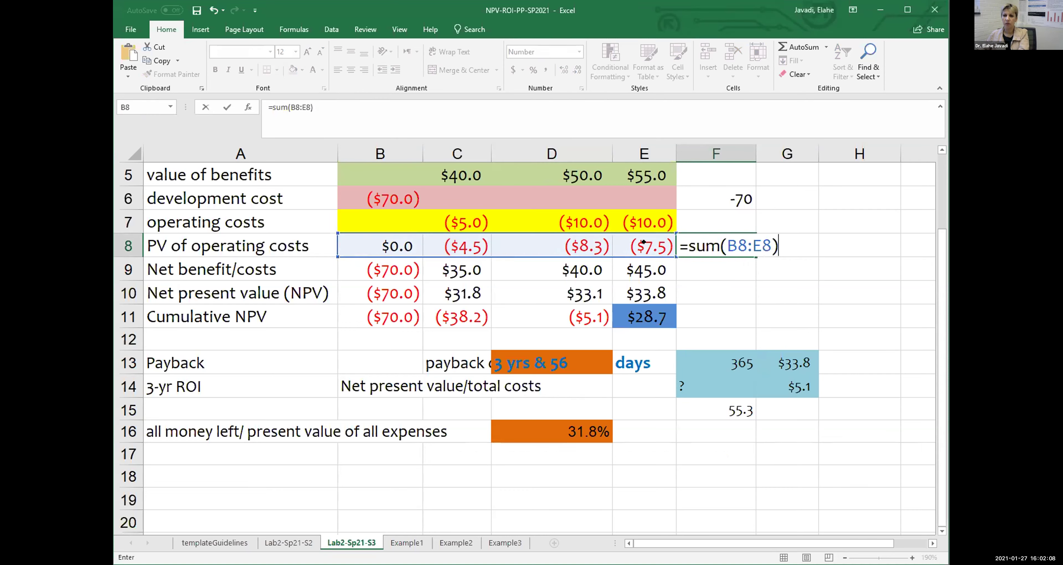
pyautogui.press('Return')
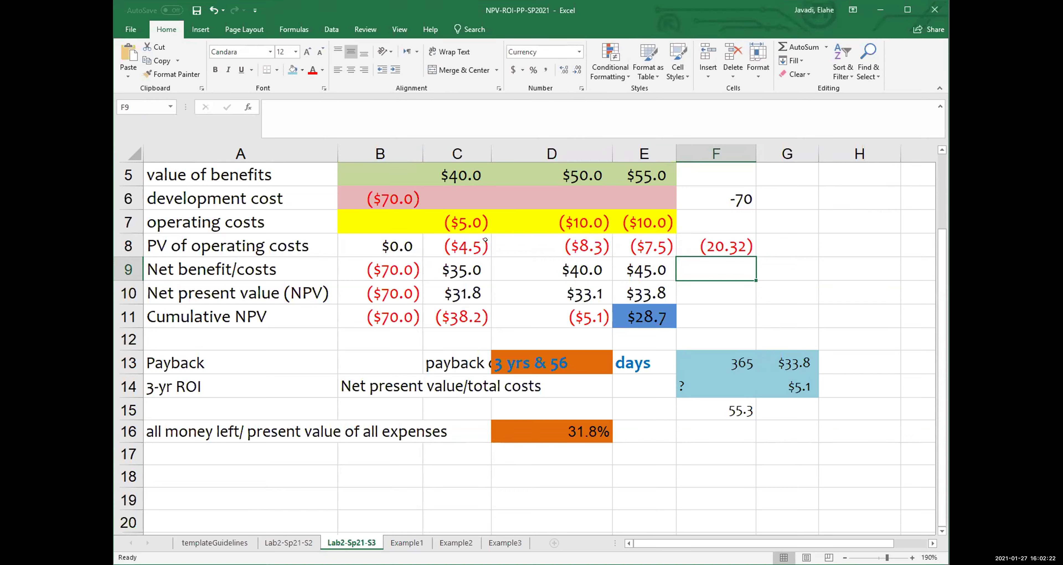
# Re-enter the year 0 PV of operating costs in B8 as =B7*B4 and fill the formula across to E8.
pyautogui.click(448, 242)
pyautogui.scroll(2, 447, 242)
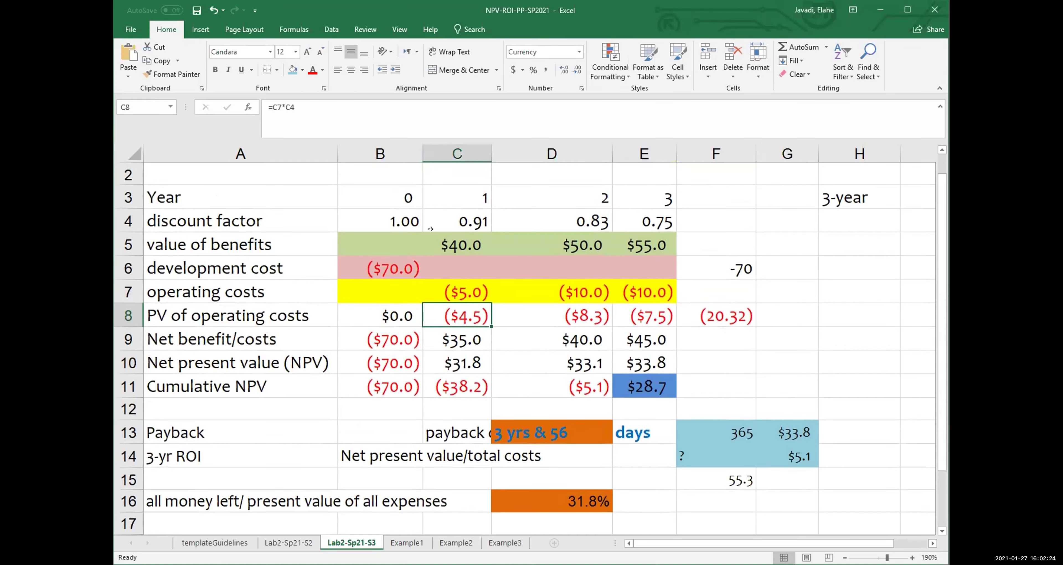
pyautogui.click(390, 173)
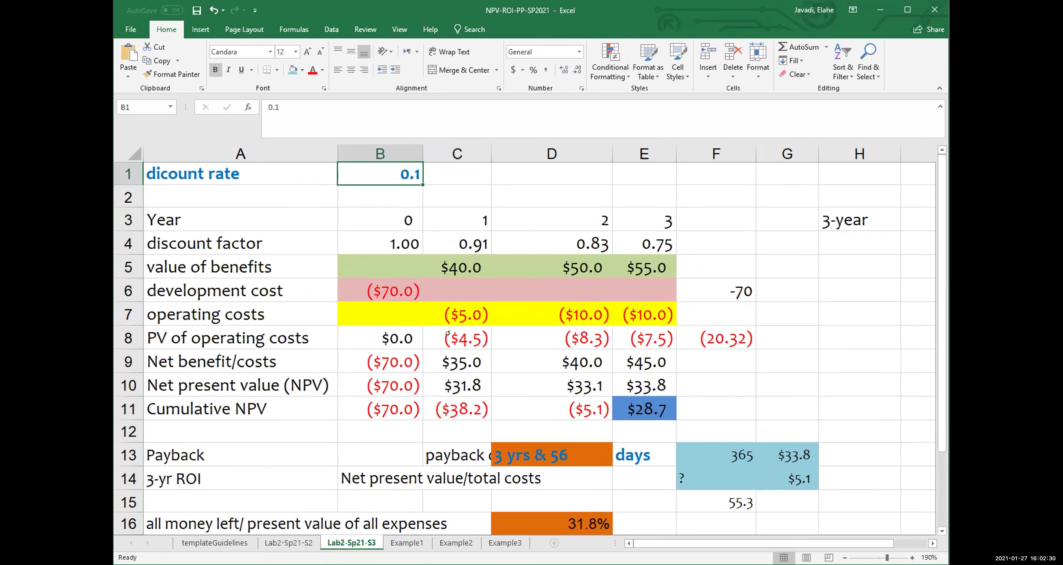
pyautogui.click(458, 337)
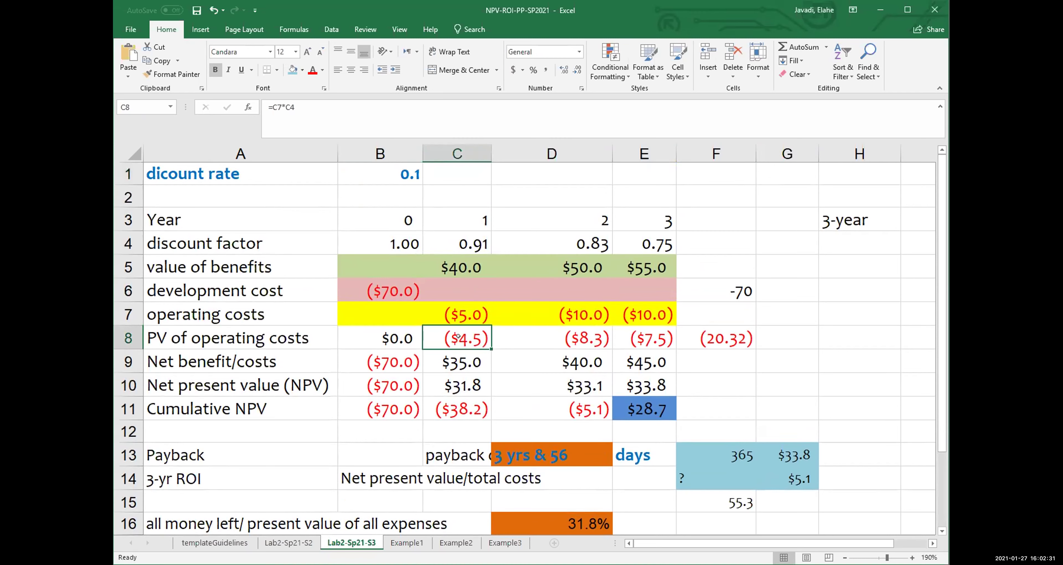
pyautogui.click(392, 335)
pyautogui.doubleClick(393, 335)
pyautogui.press('BackSpace')
pyautogui.press('BackSpace')
pyautogui.press('BackSpace')
pyautogui.press('BackSpace')
pyautogui.press('BackSpace')
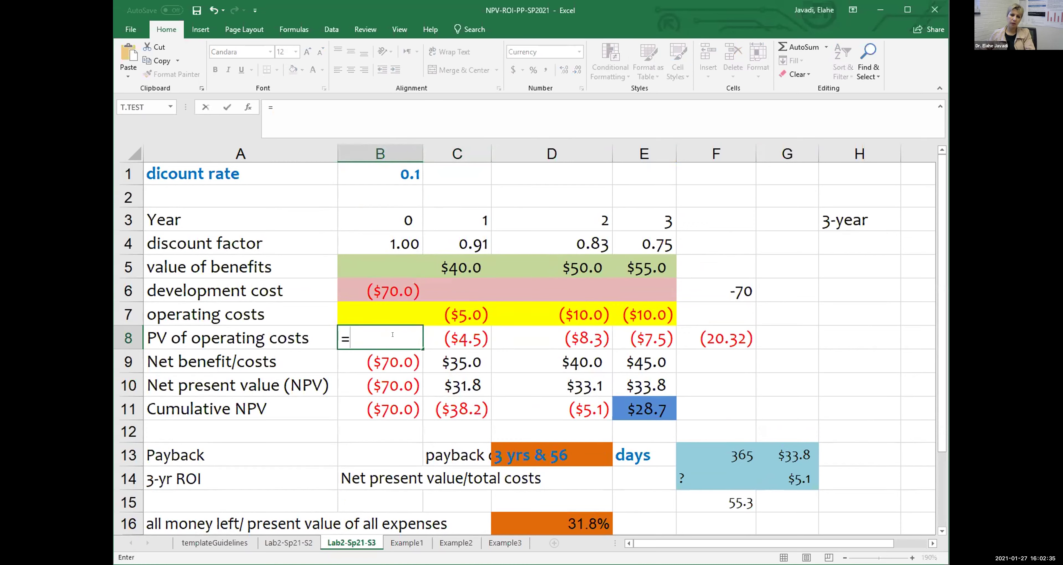
pyautogui.click(381, 307)
pyautogui.write('*')
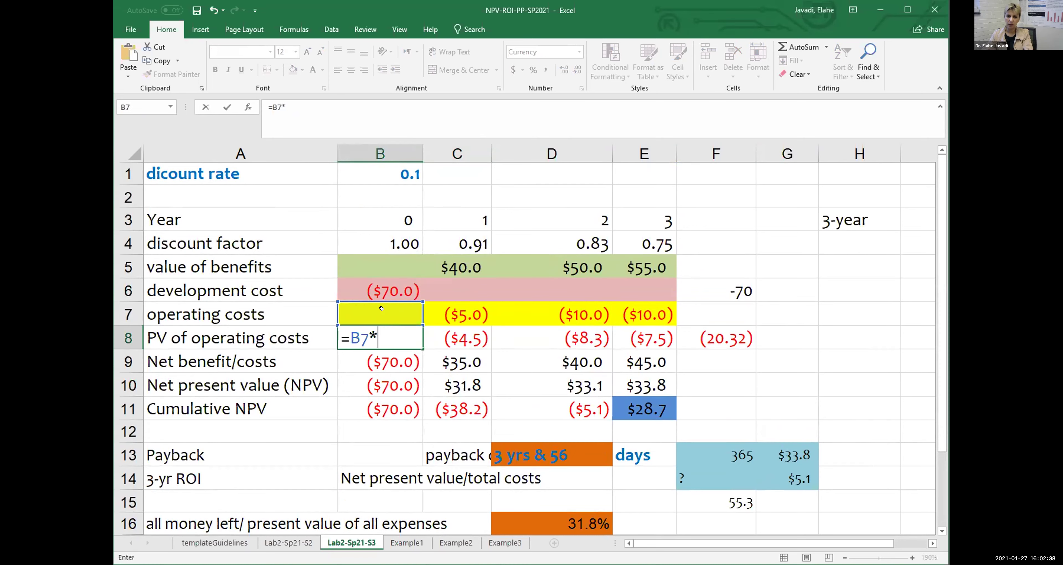
pyautogui.click(392, 241)
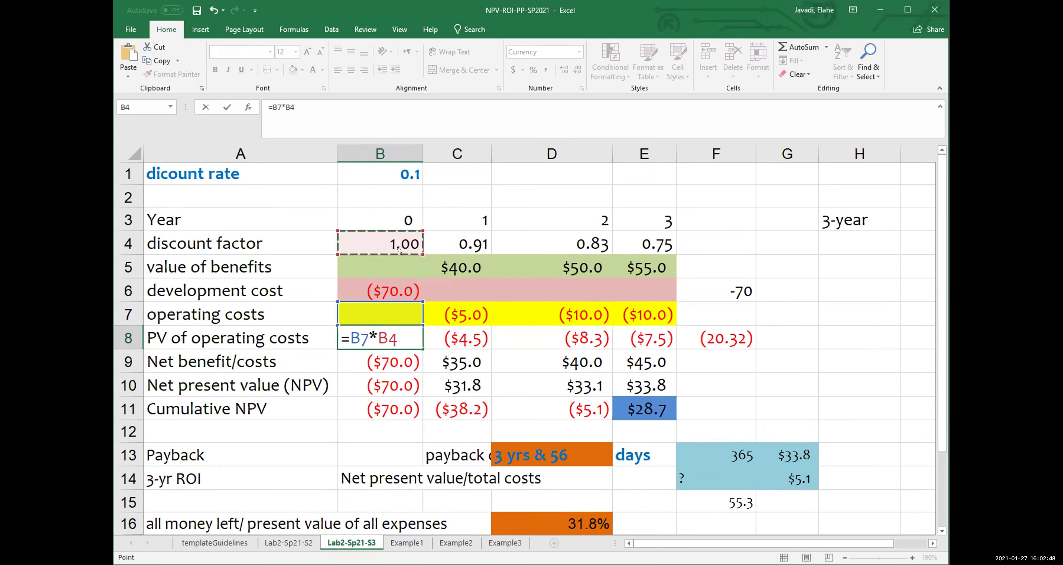
pyautogui.hotkey('ctrl', 'Return')
pyautogui.moveTo(422, 352); pyautogui.dragTo(667, 345)
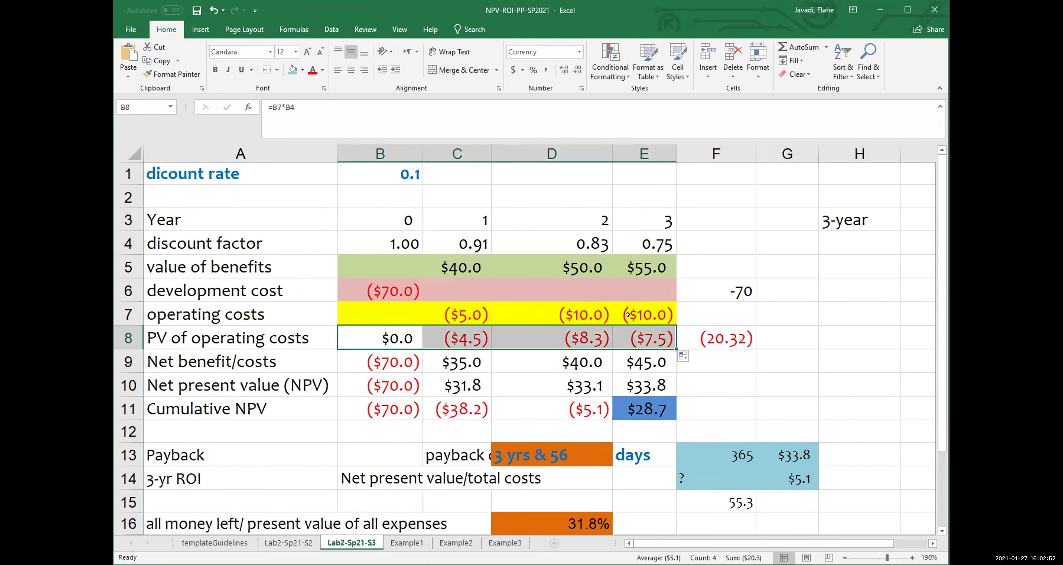
pyautogui.scroll(-2, 667, 345)
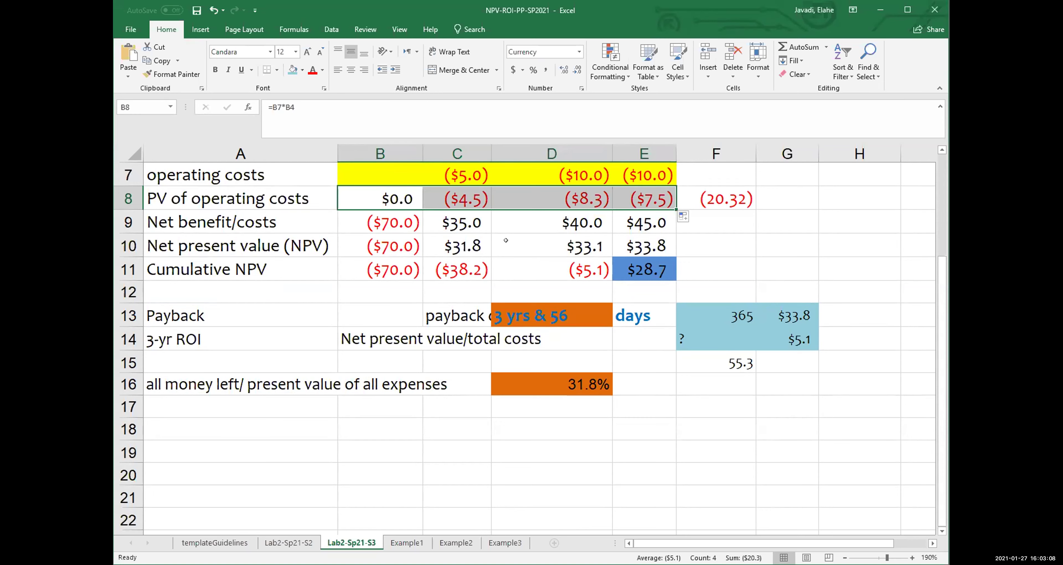
pyautogui.scroll(1, 506, 240)
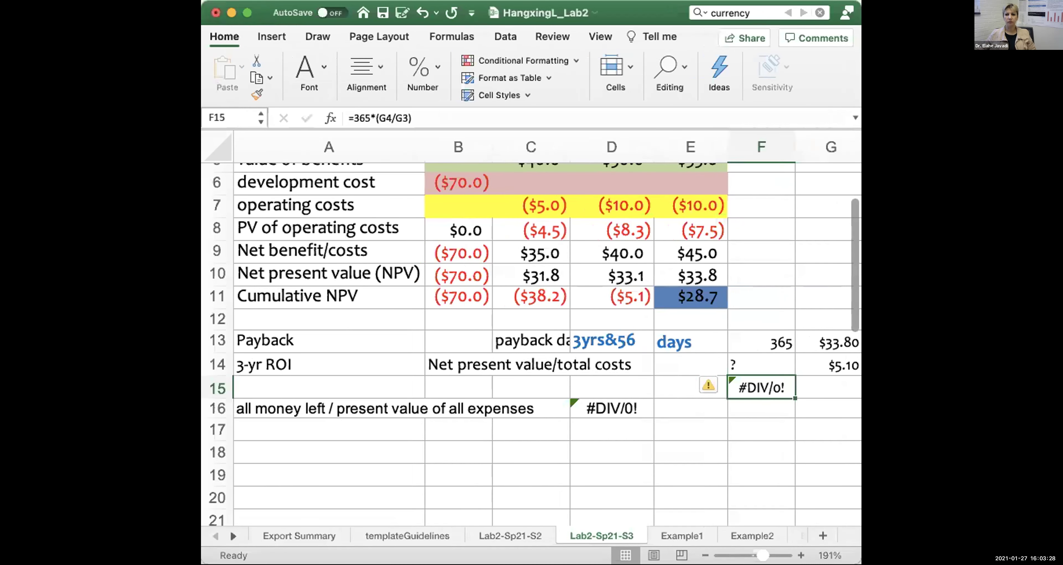
# In the other Lab2 workbook, examine the ROI formula in D16 and the cells it references.
pyautogui.click(611, 408)
pyautogui.click(676, 384)
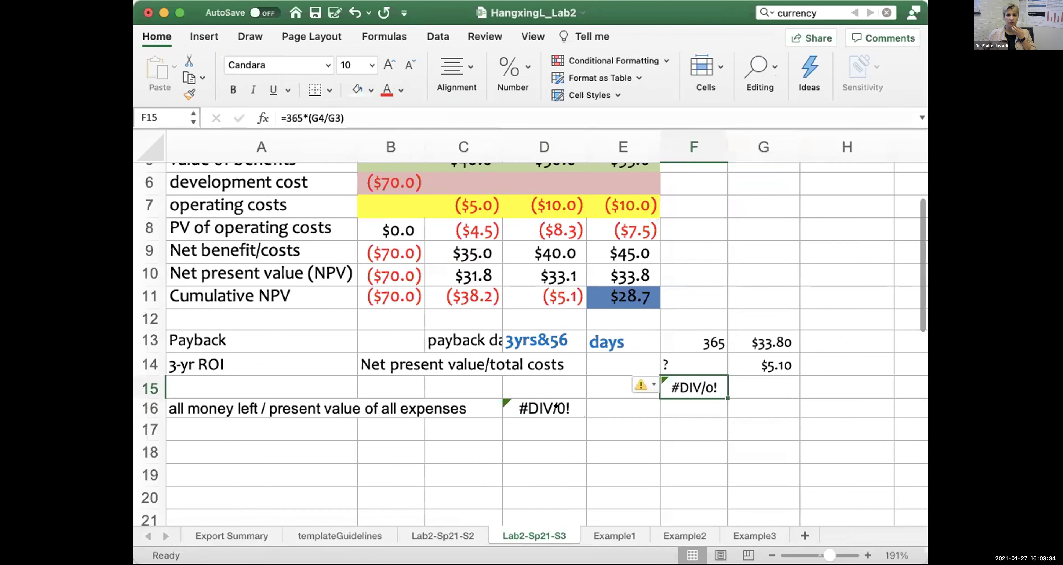
pyautogui.click(552, 403)
pyautogui.doubleClick(550, 400)
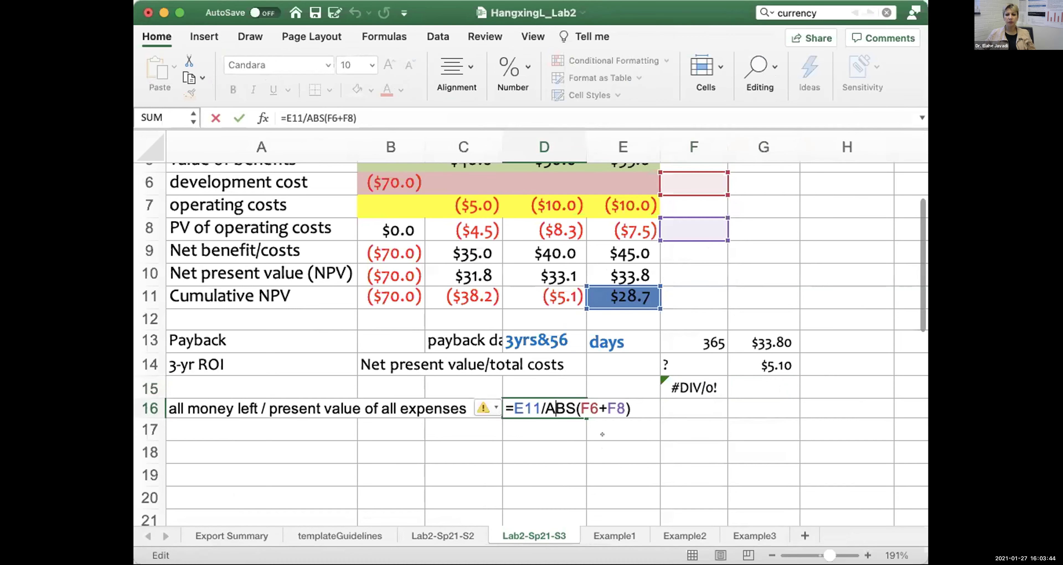
pyautogui.scroll(2, 593, 433)
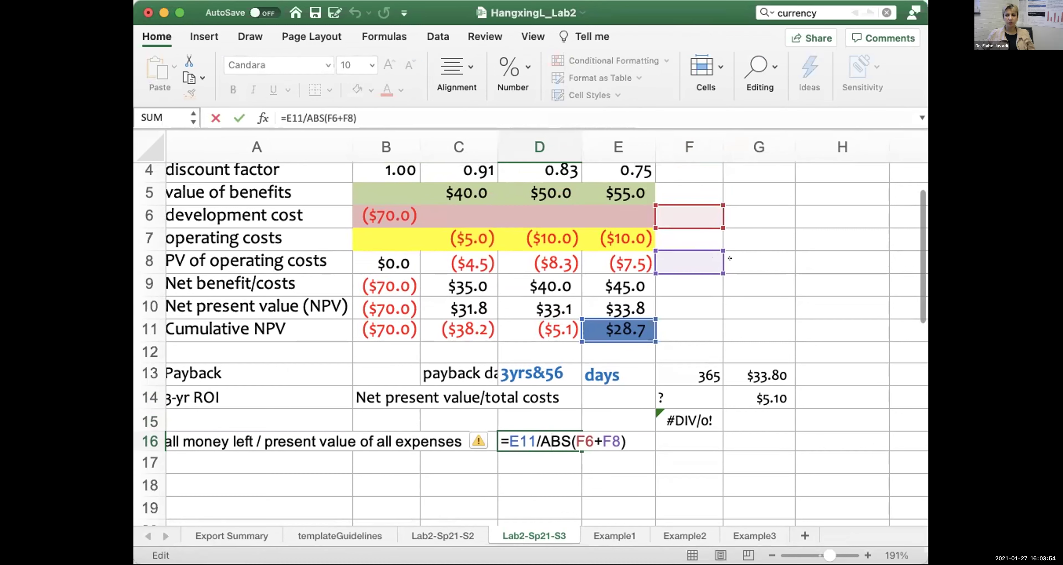
# Erase the payback days formula =365*(G4/G3) in F15.
pyautogui.click(668, 419)
pyautogui.doubleClick(688, 420)
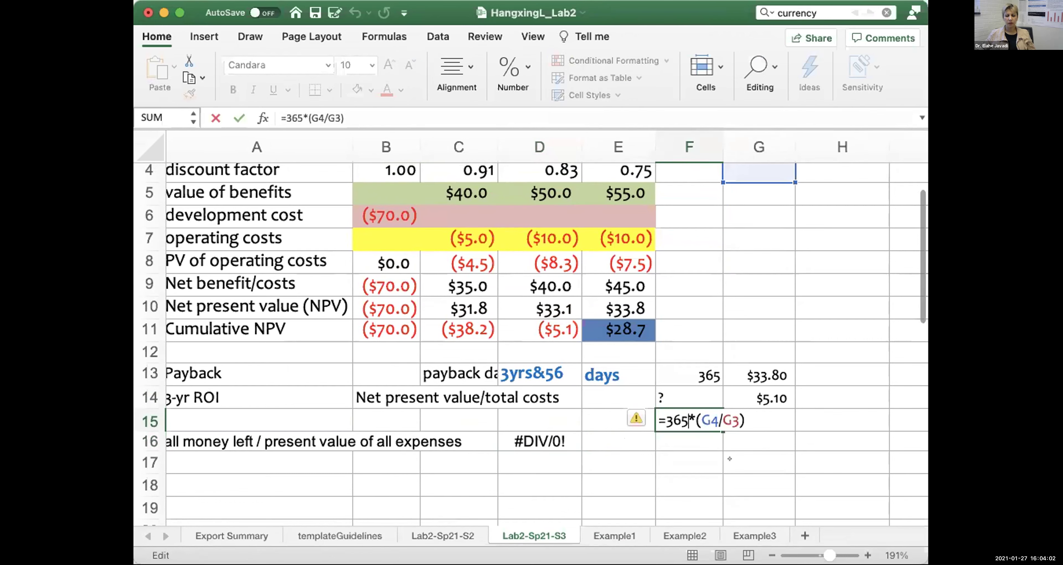
pyautogui.press('Right')
pyautogui.press('Right')
pyautogui.press('Right')
pyautogui.press('Right')
pyautogui.press('Right')
pyautogui.press('BackSpace')
pyautogui.press('BackSpace')
pyautogui.press('BackSpace')
pyautogui.press('BackSpace')
pyautogui.press('BackSpace')
pyautogui.press('BackSpace')
pyautogui.press('BackSpace')
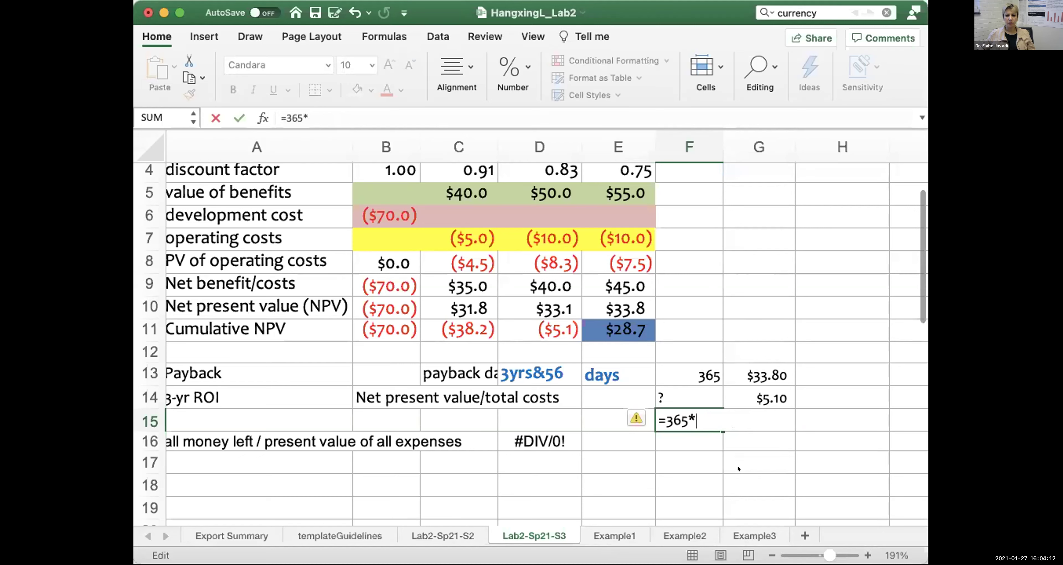
pyautogui.press('BackSpace')
pyautogui.press('BackSpace')
pyautogui.press('BackSpace')
pyautogui.press('BackSpace')
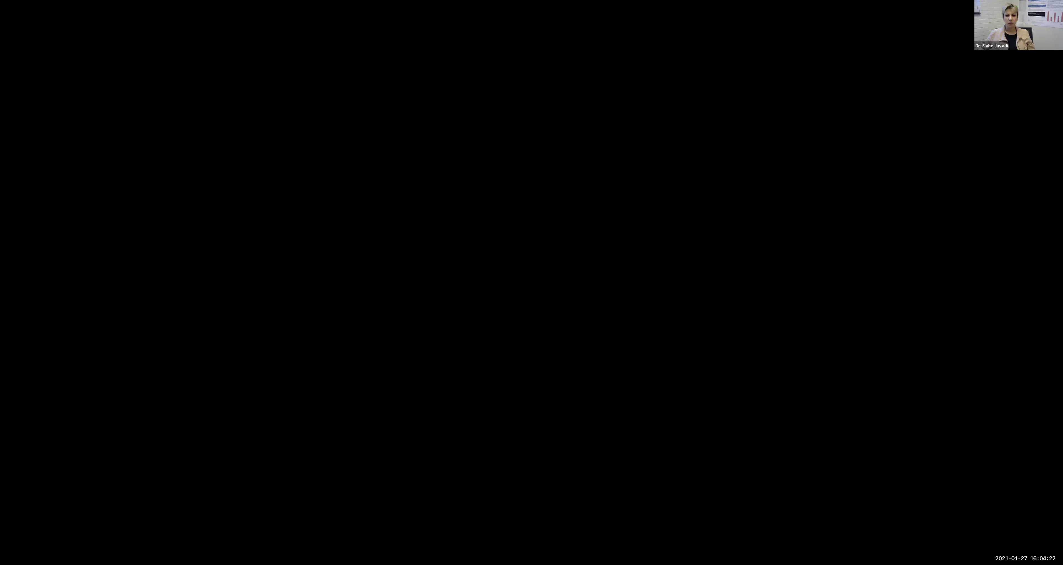
# In the NPV-ROI-PP-SP2021 workbook, re-enter the payback days in F15 as =F13*G14/G13.
pyautogui.write('=')
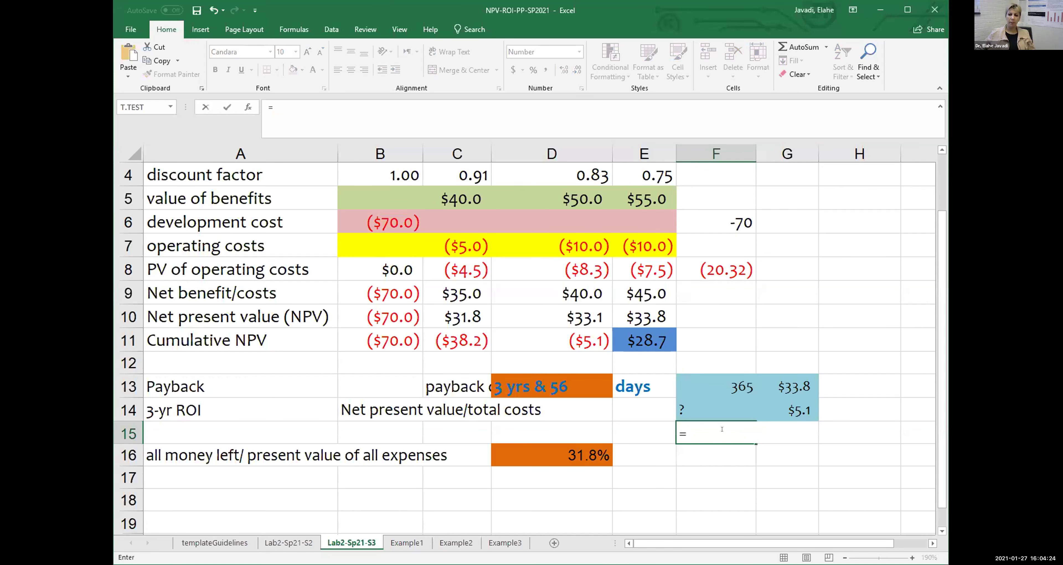
pyautogui.click(722, 381)
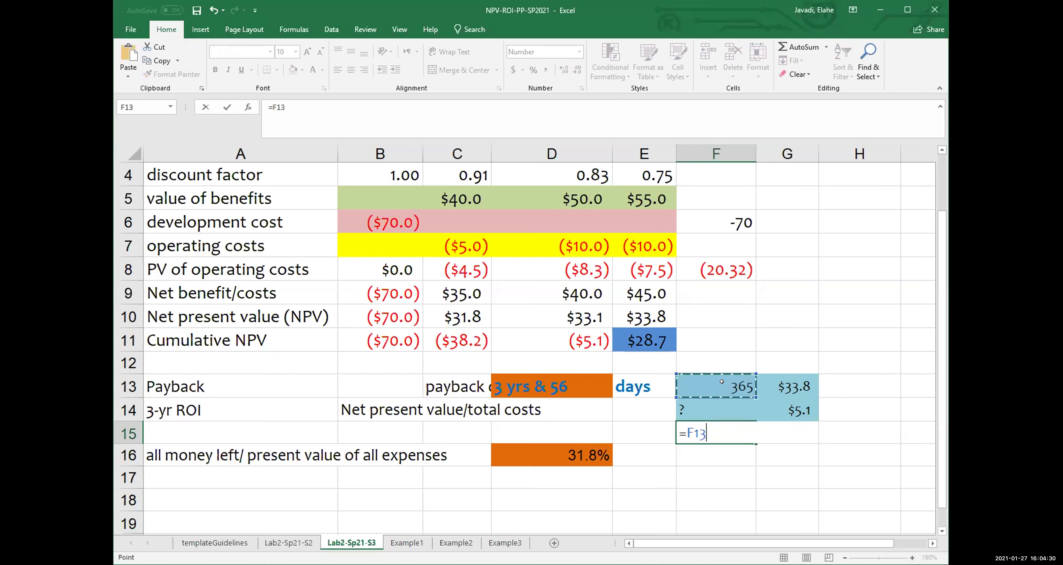
pyautogui.write('*')
pyautogui.click(798, 410)
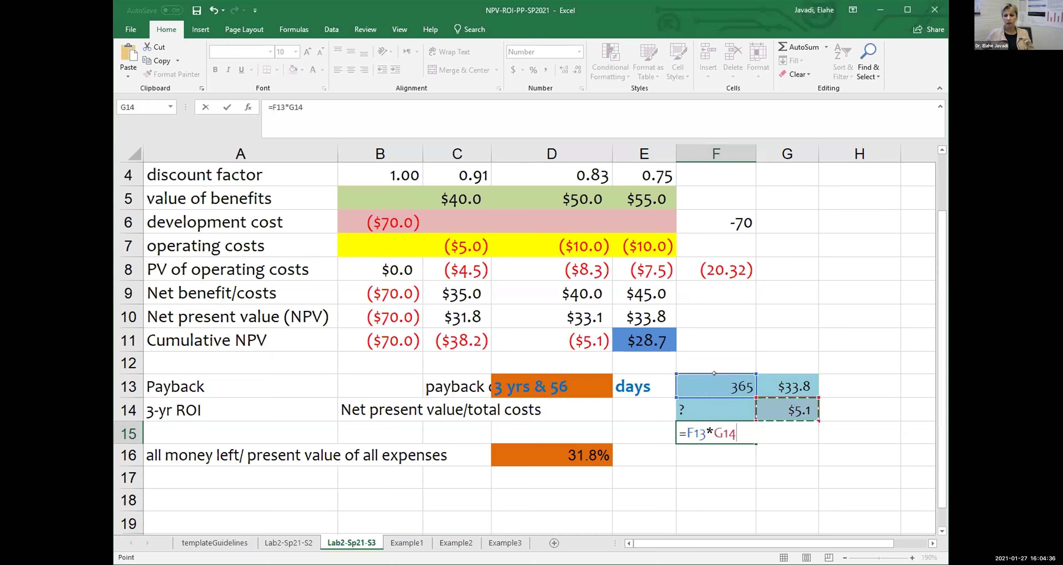
pyautogui.write('/')
pyautogui.click(787, 384)
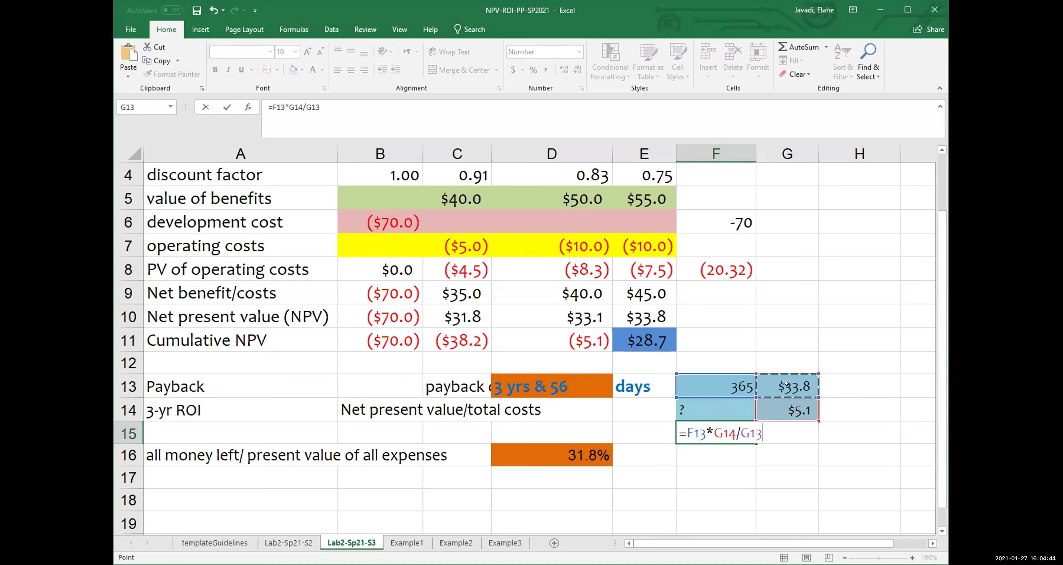
pyautogui.press('Return')
# Re-enter the total development cost in F6 as =SUM(B6:E6).
pyautogui.click(729, 221)
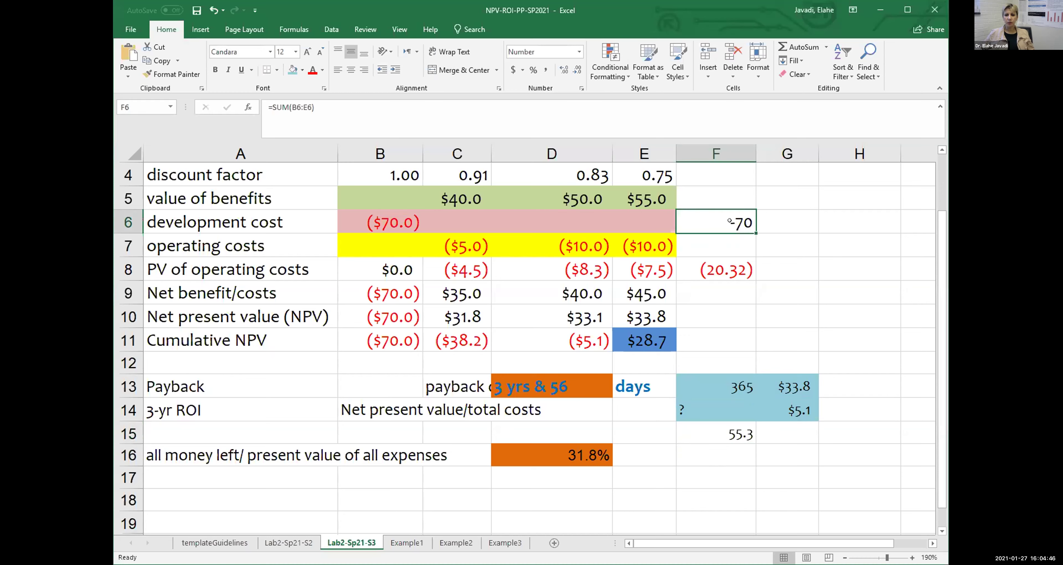
pyautogui.click(724, 259)
pyautogui.click(714, 219)
pyautogui.write('=')
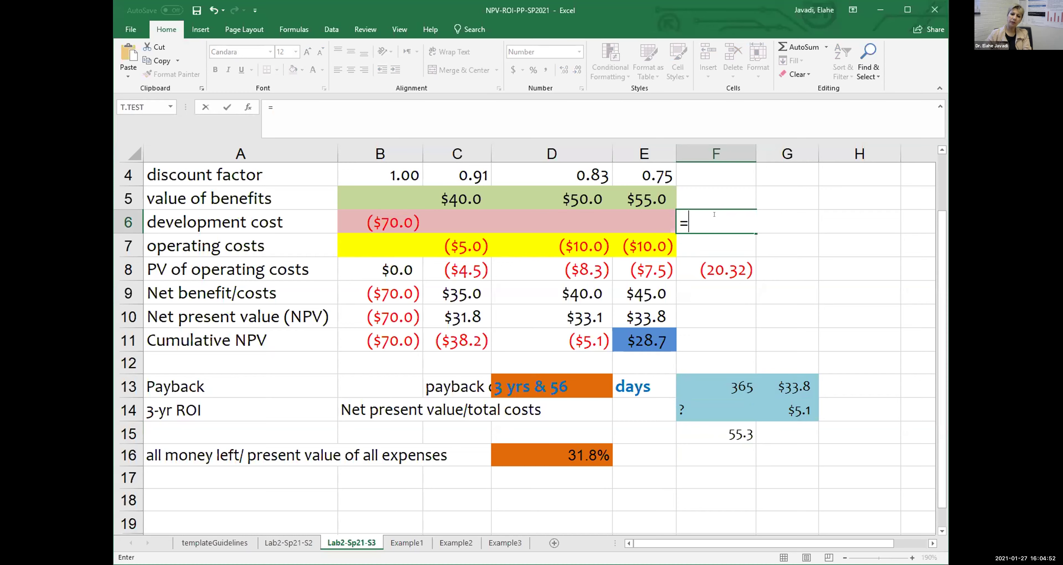
pyautogui.write('sum(')
pyautogui.click(388, 221)
pyautogui.keyDown('shift'); pyautogui.click(664, 221); pyautogui.keyUp('shift')
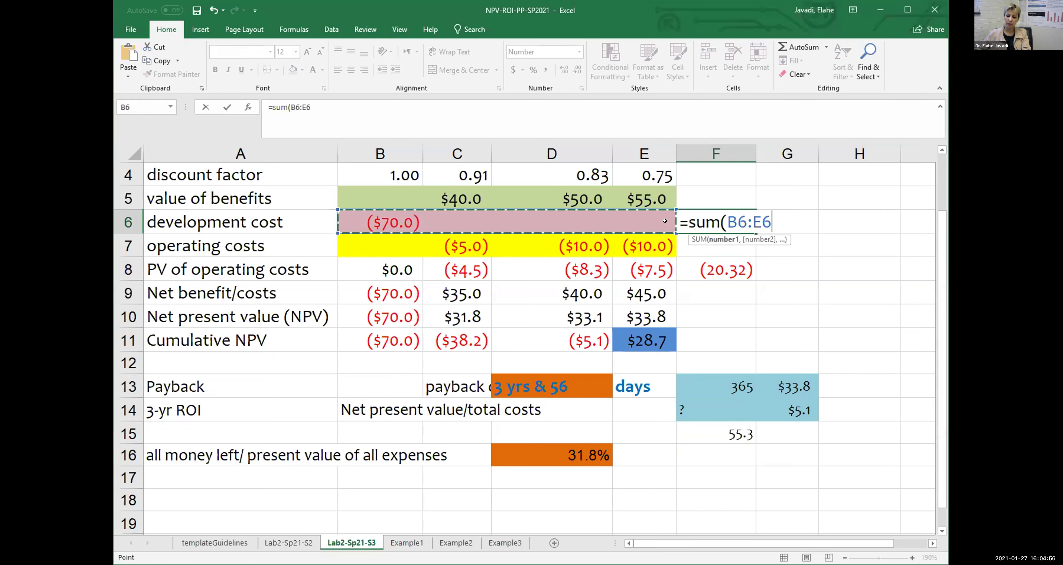
pyautogui.write(')')
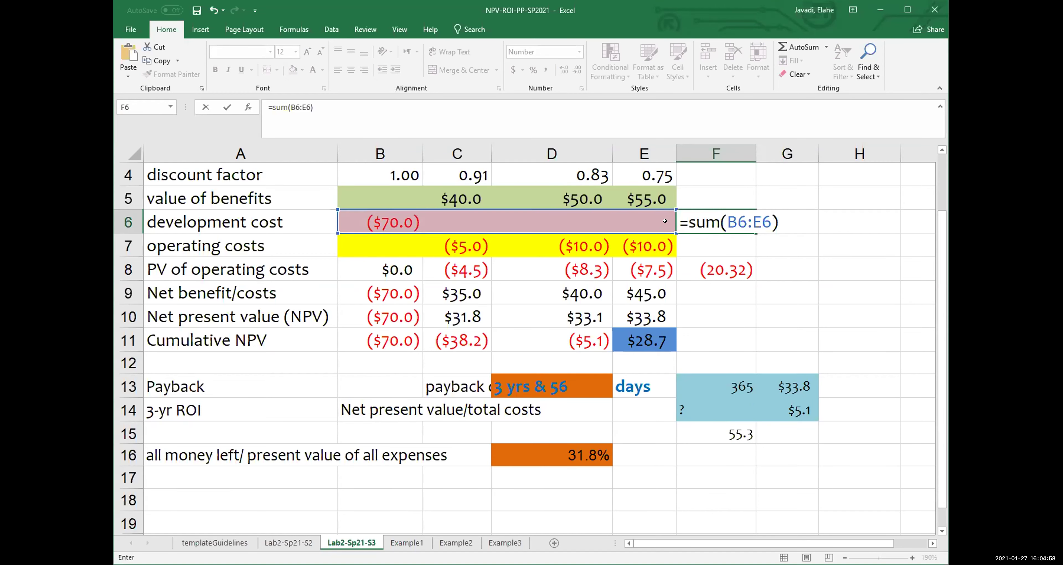
pyautogui.press('Return')
# Re-enter the total PV of operating costs in F8 as =SUM(B8:E8).
pyautogui.click(747, 267)
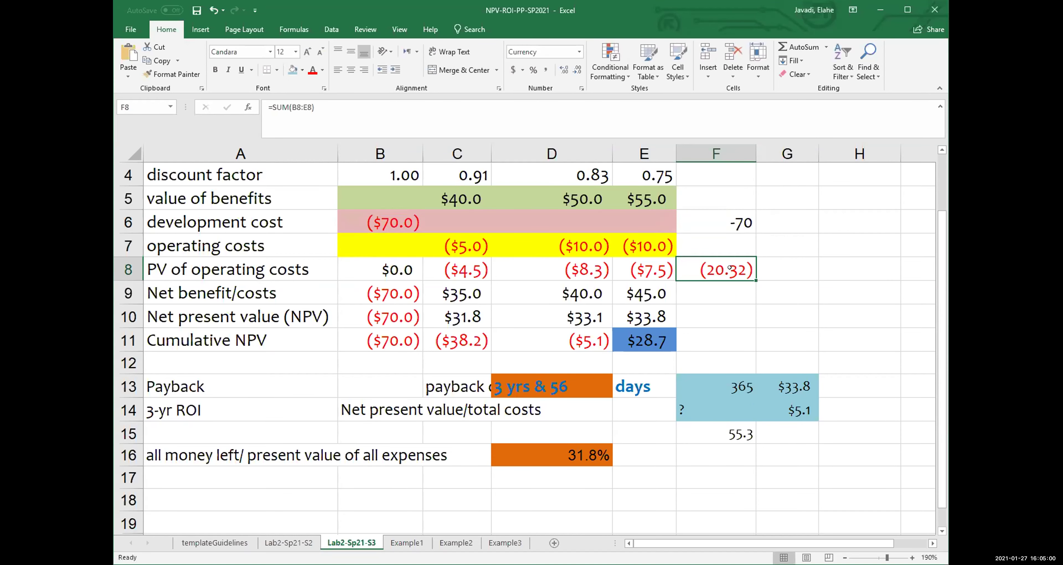
pyautogui.write('=')
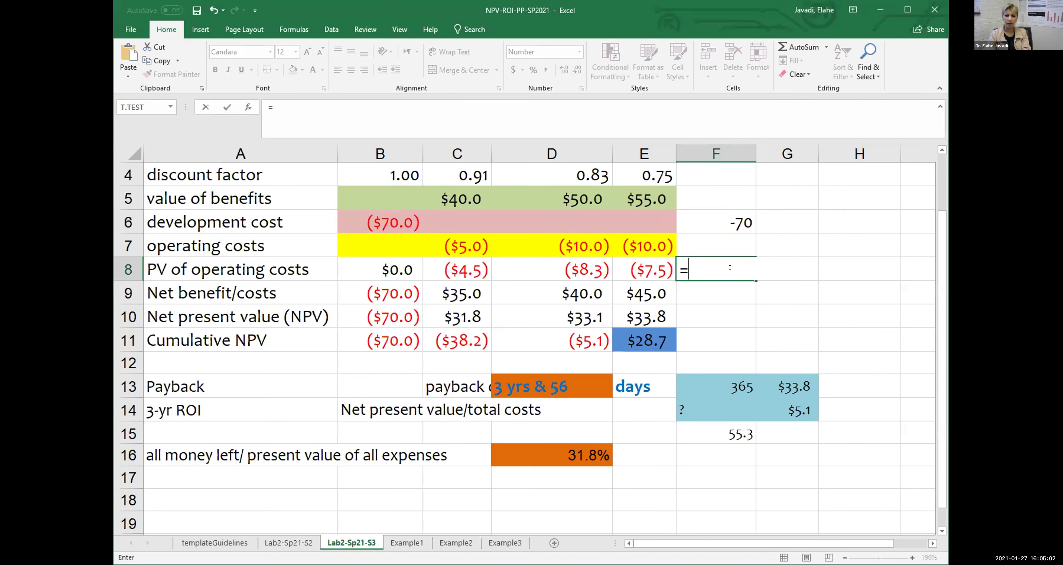
pyautogui.write('sum(')
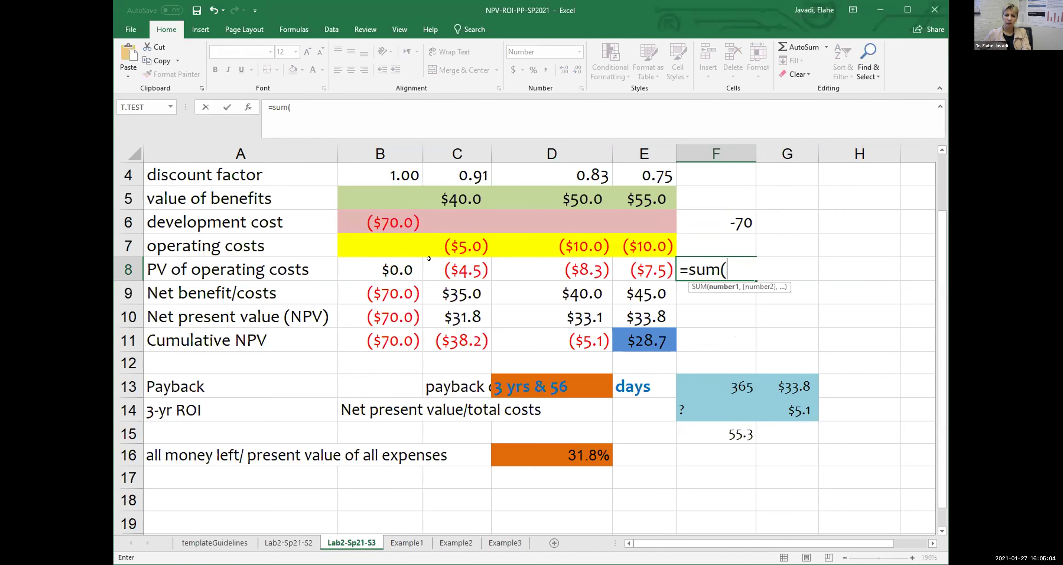
pyautogui.click(421, 259)
pyautogui.keyDown('shift'); pyautogui.click(625, 267); pyautogui.keyUp('shift')
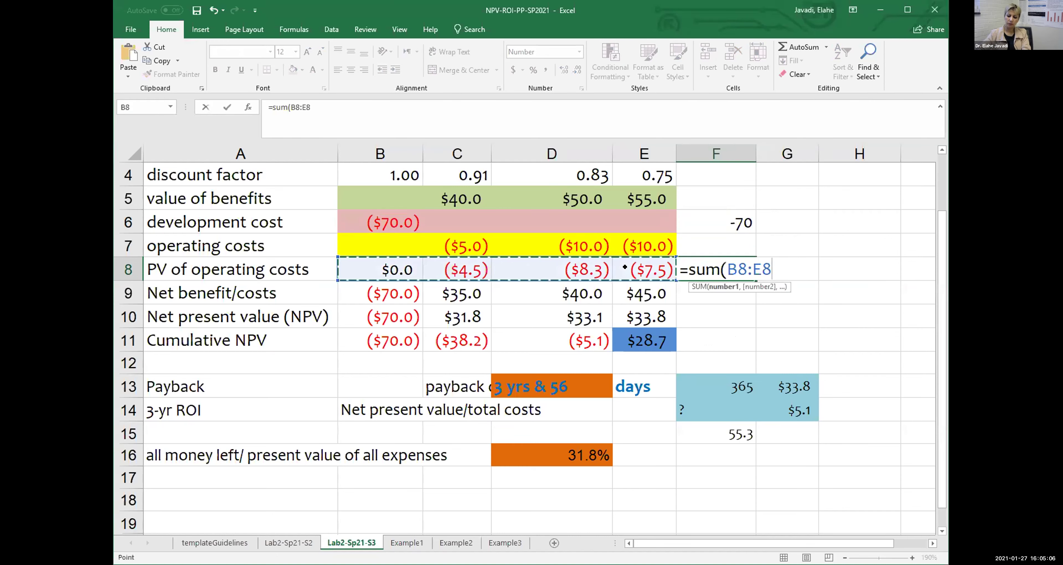
pyautogui.press('Return')
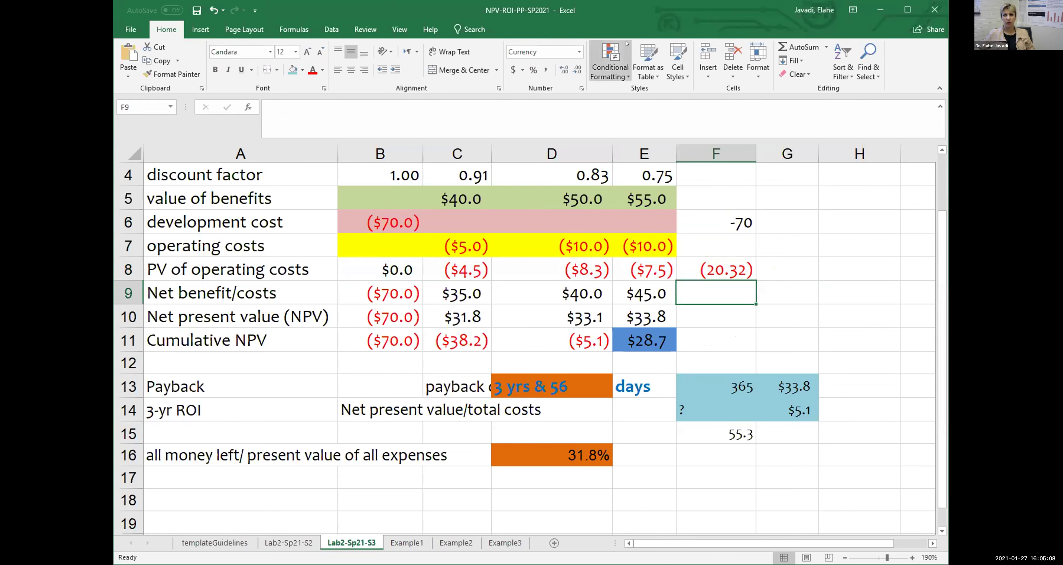
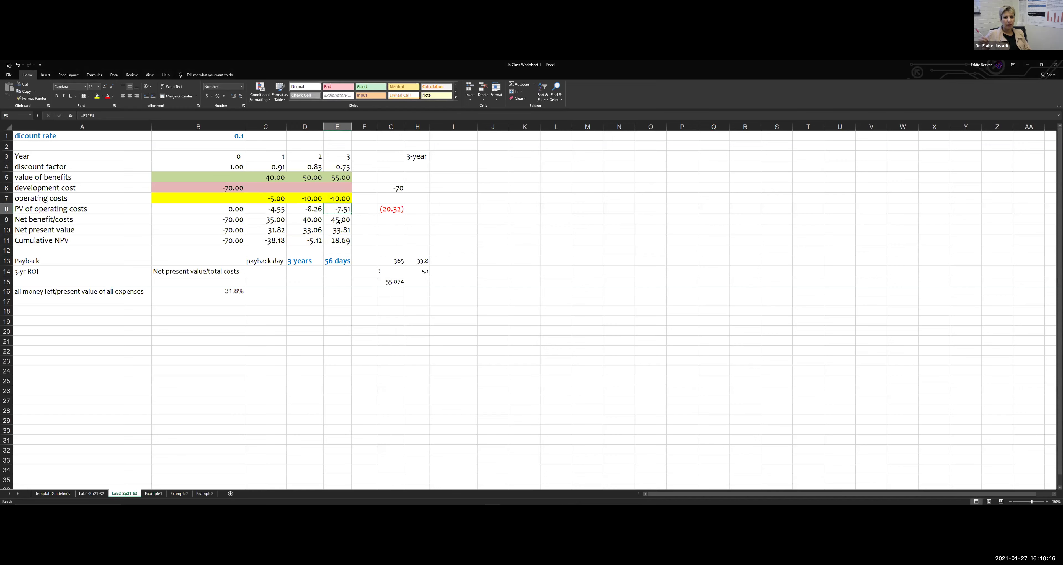
# In the In Class Worksheet 1 workbook, examine the year 3 formulas in E9 to E11 and the payback days formula in G15.
pyautogui.doubleClick(339, 220)
pyautogui.hotkey('ctrl', 'Return')
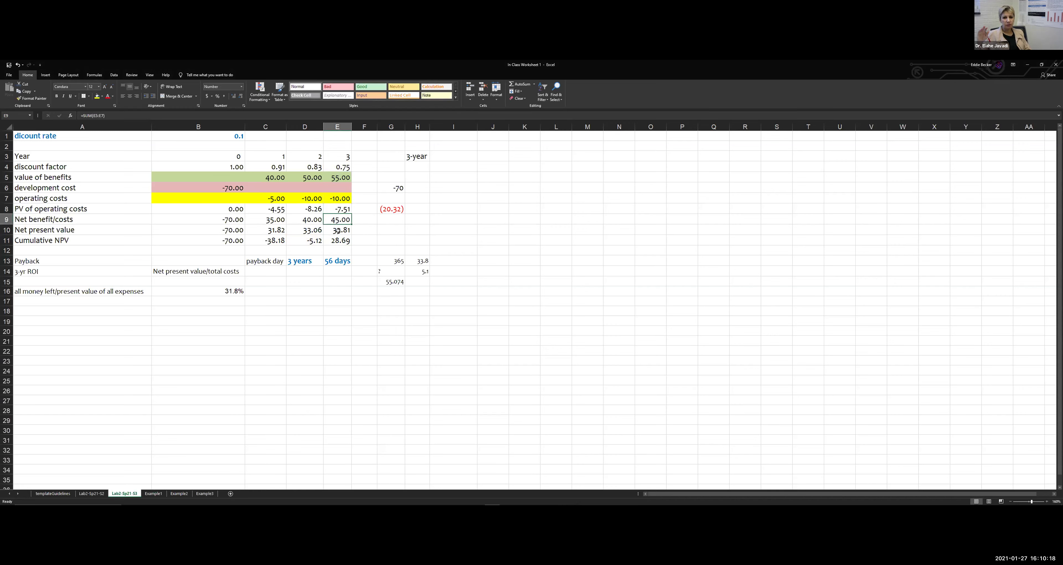
pyautogui.click(337, 231)
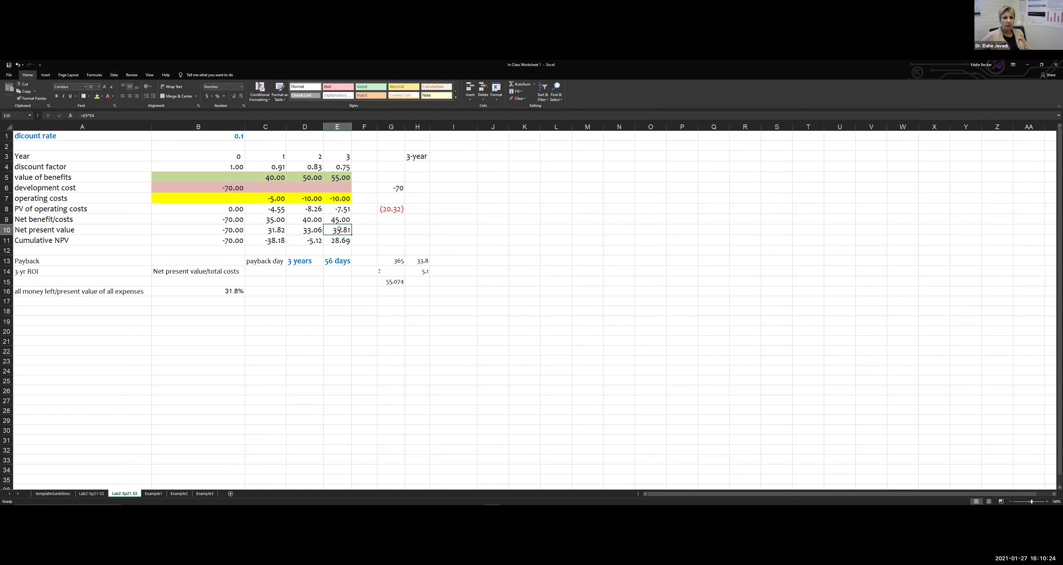
pyautogui.press('Up')
pyautogui.press('Down')
pyautogui.press('Down')
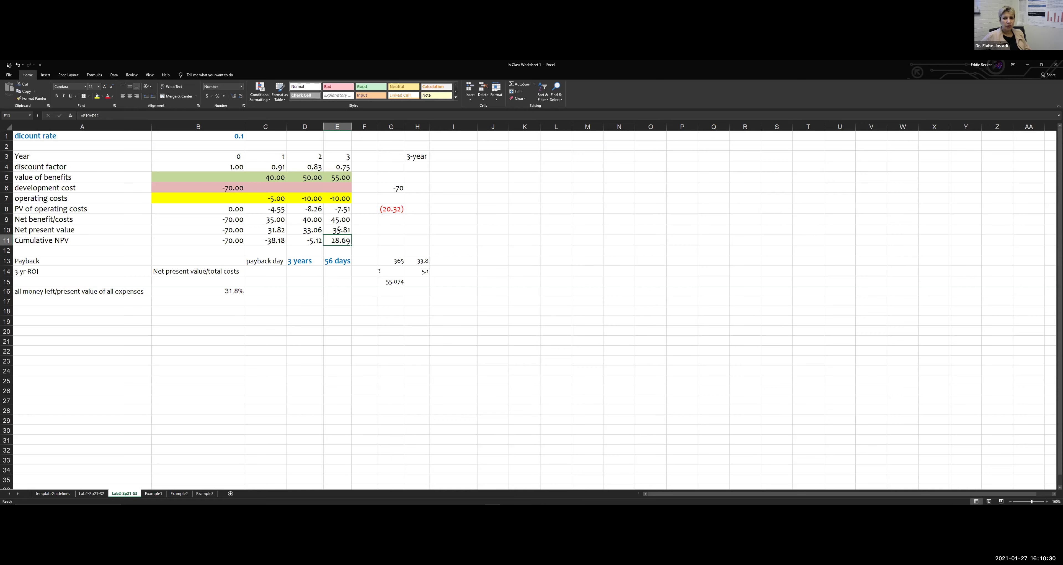
pyautogui.press('Right')
pyautogui.press('Right')
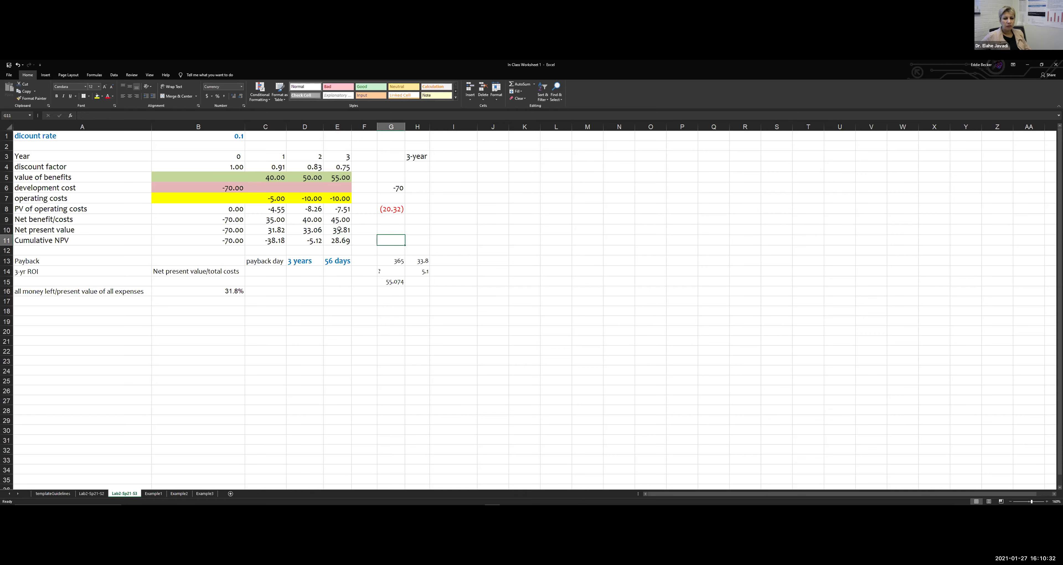
pyautogui.press('Down')
pyautogui.press('Down')
pyautogui.press('Down')
pyautogui.press('Down')
pyautogui.press('Up')
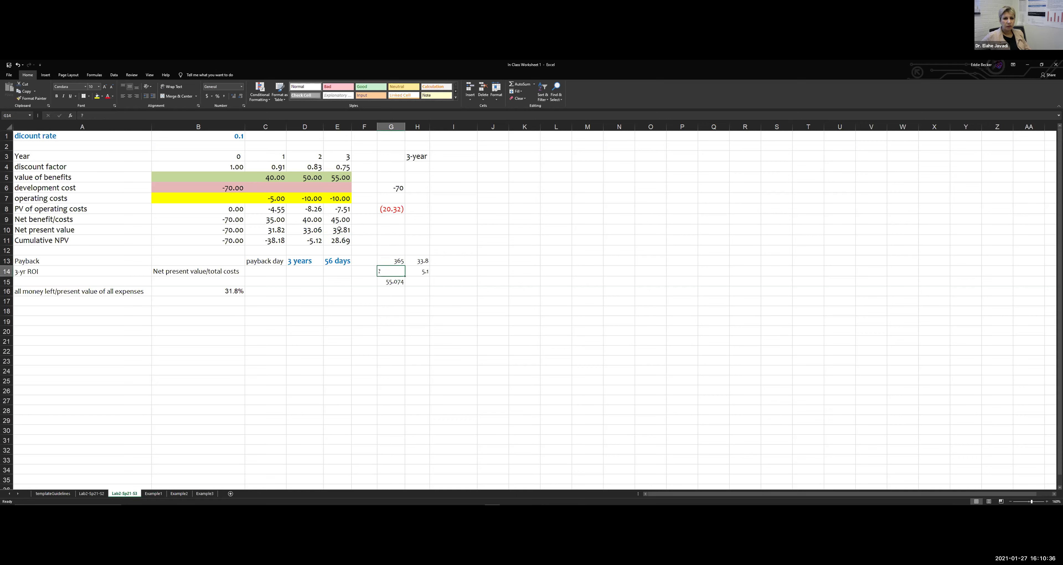
pyautogui.press('Down')
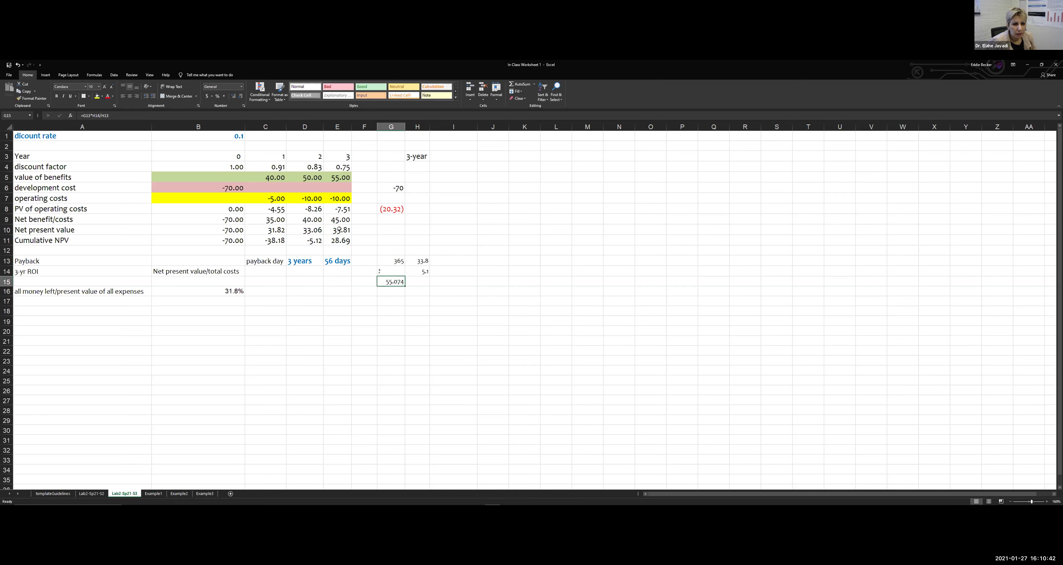
# Examine the 3-year ROI formula in B16 and the payback and ROI label cells above it.
pyautogui.press('Left')
pyautogui.press('Left')
pyautogui.press('Left')
pyautogui.press('Left')
pyautogui.press('Left')
pyautogui.press('Down')
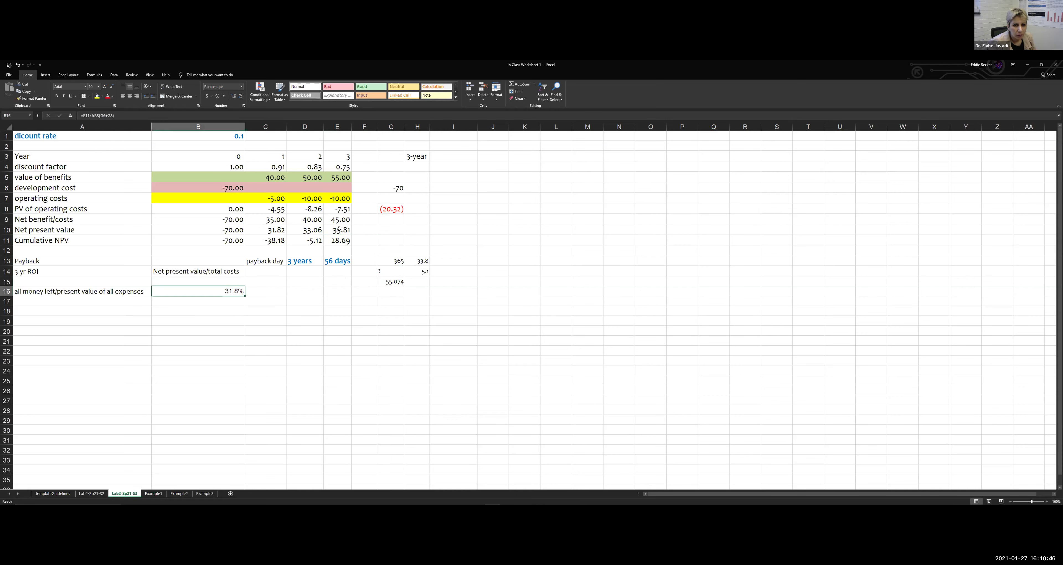
pyautogui.press('Up')
pyautogui.press('Up')
pyautogui.press('Up')
pyautogui.press('Down')
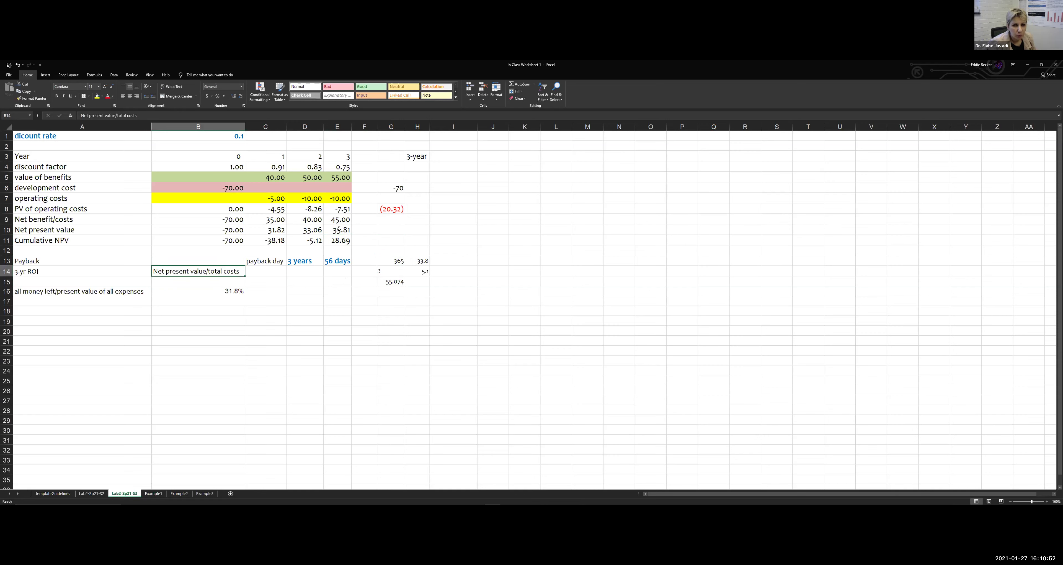
pyautogui.press('Up')
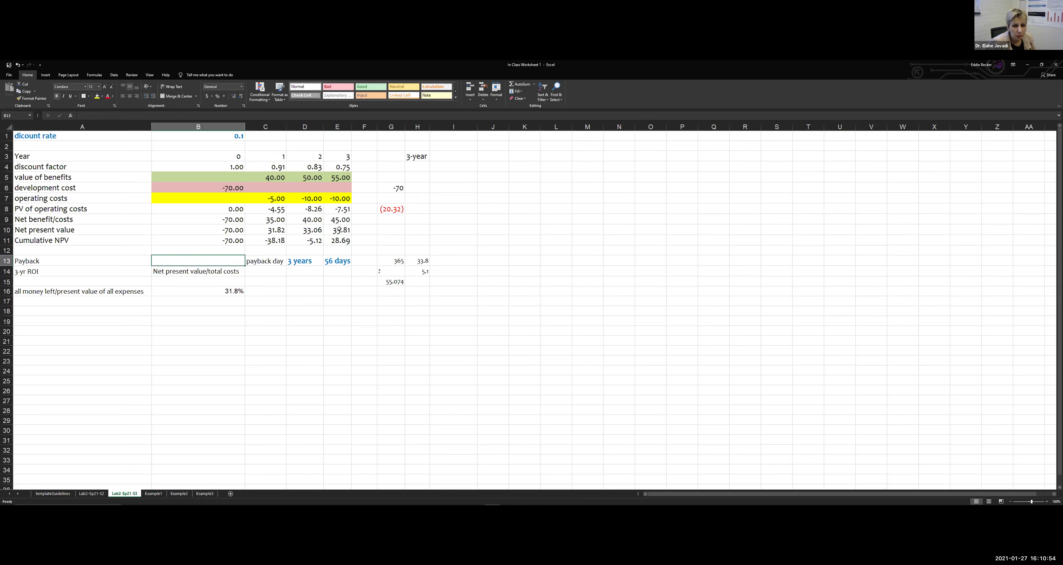
# Examine the year 1 formulas in column C, from cumulative NPV in C11 up to the discount factor in C4.
pyautogui.press('Right')
pyautogui.press('Up')
pyautogui.press('Up')
pyautogui.press('Up')
pyautogui.press('Up')
pyautogui.press('Up')
pyautogui.press('Up')
pyautogui.press('Up')
pyautogui.press('Up')
pyautogui.press('Up')
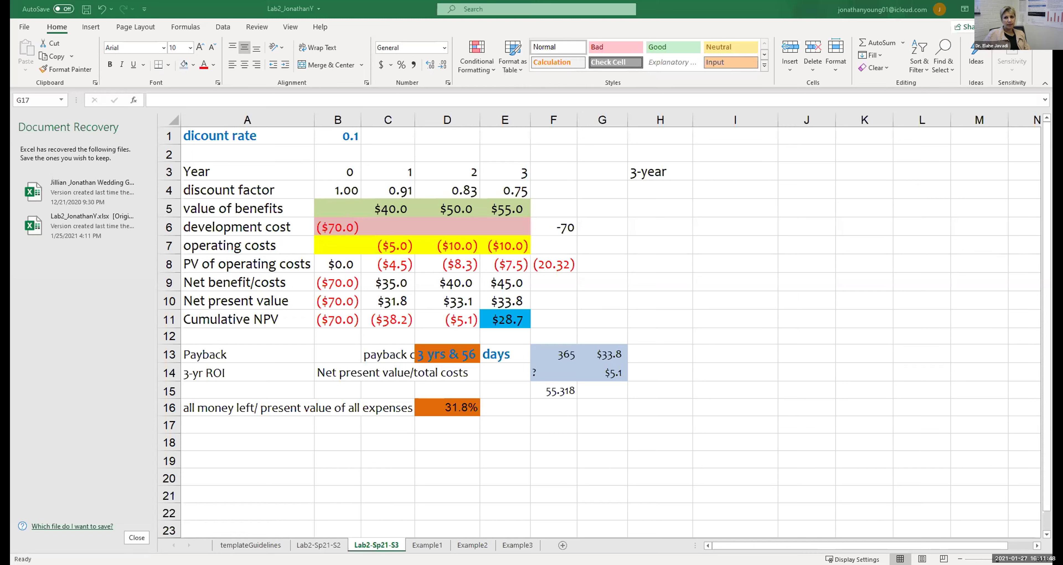
# In the next Lab2 workbook, examine the year 2 formulas in D8 to D11 and the payback days formula in F15.
pyautogui.click(475, 335)
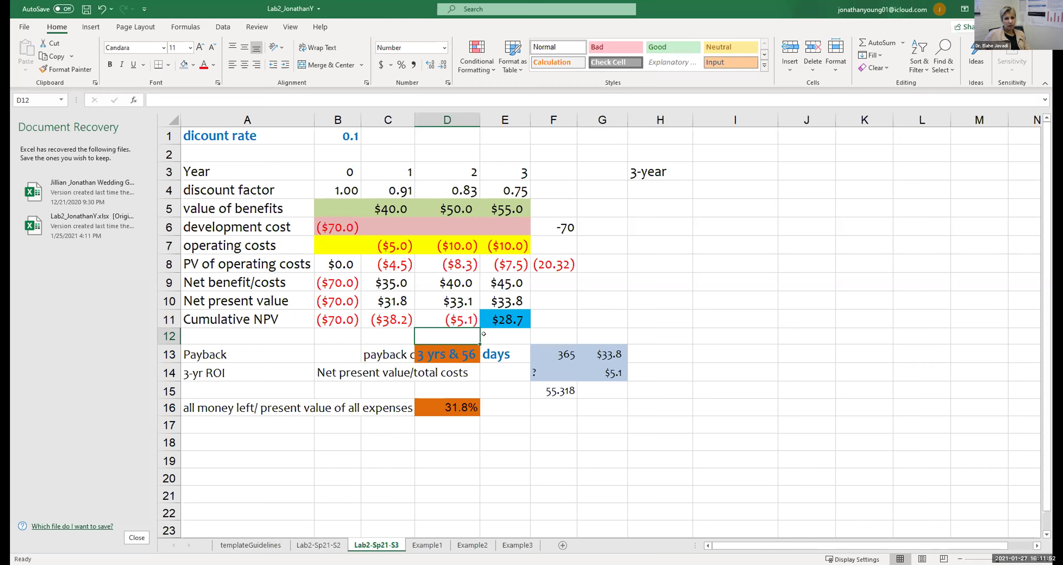
pyautogui.click(448, 282)
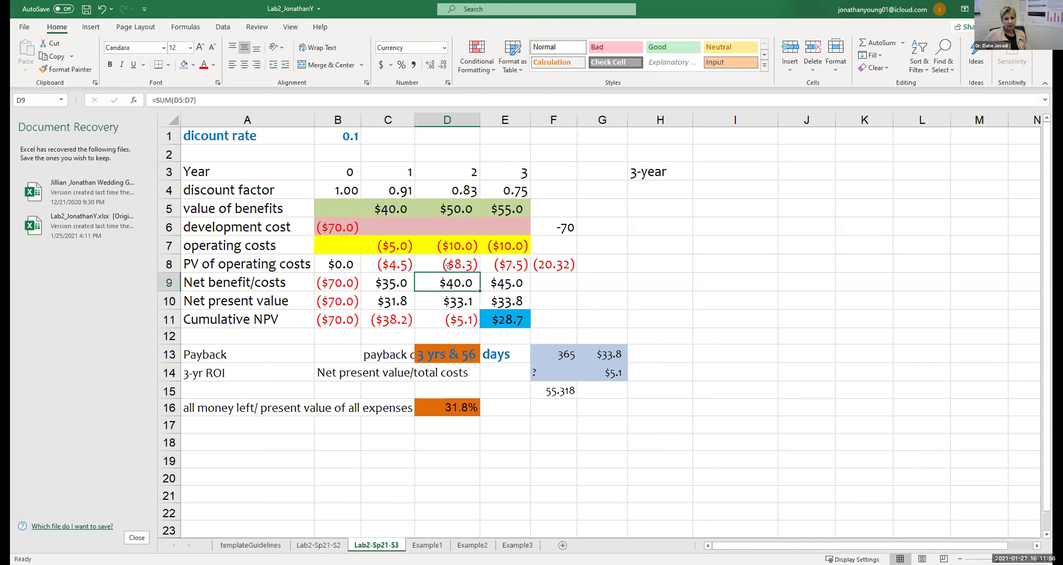
pyautogui.click(448, 265)
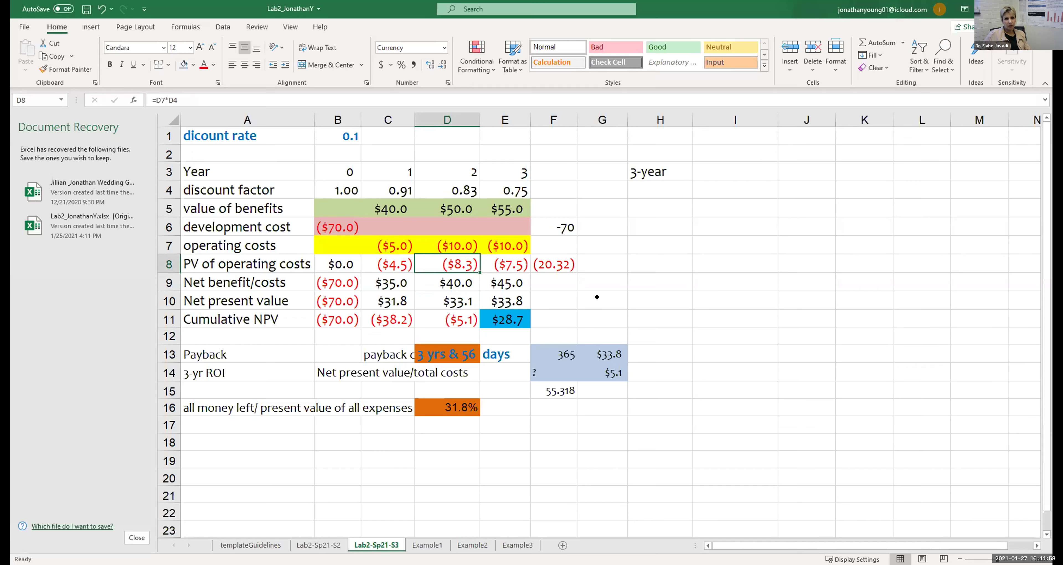
pyautogui.press('Down')
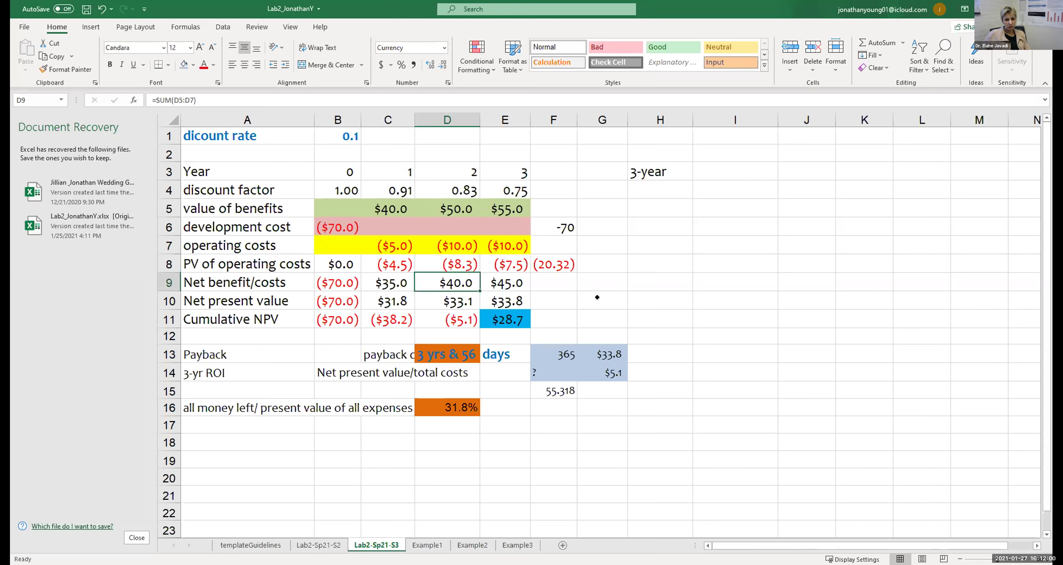
pyautogui.press('Down')
pyautogui.press('Down')
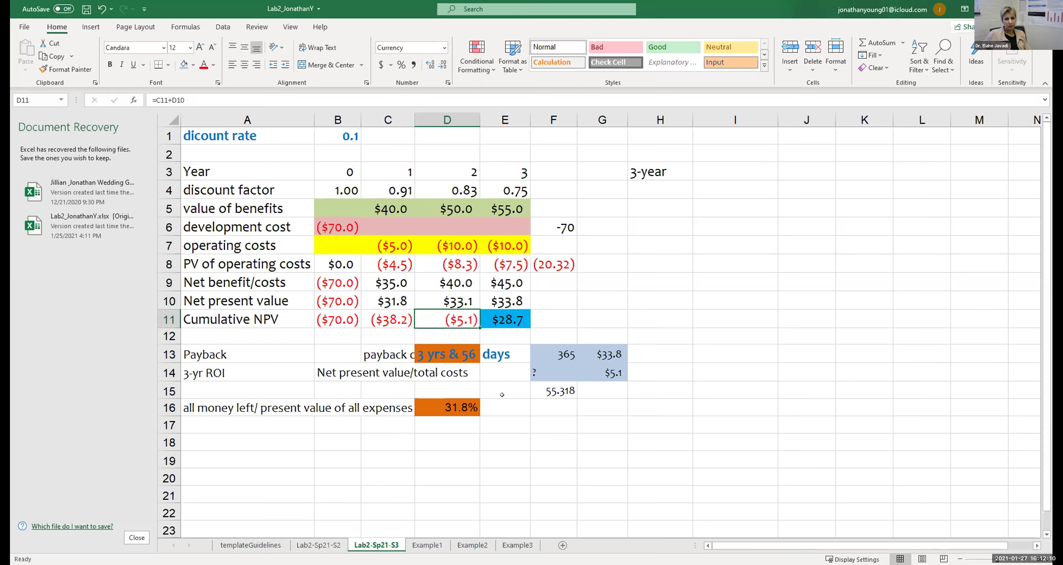
pyautogui.click(553, 386)
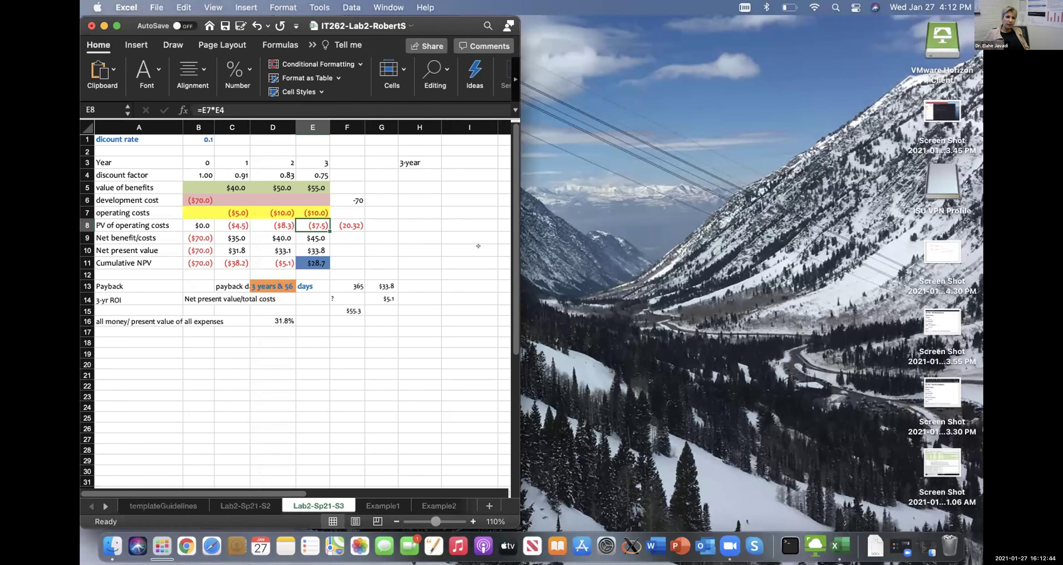
# In the IT262 Lab2 workbook, examine the PV of operating costs formulas in row 8 and the discount factor formula in C4.
pyautogui.press('Left')
pyautogui.press('Left')
pyautogui.press('Left')
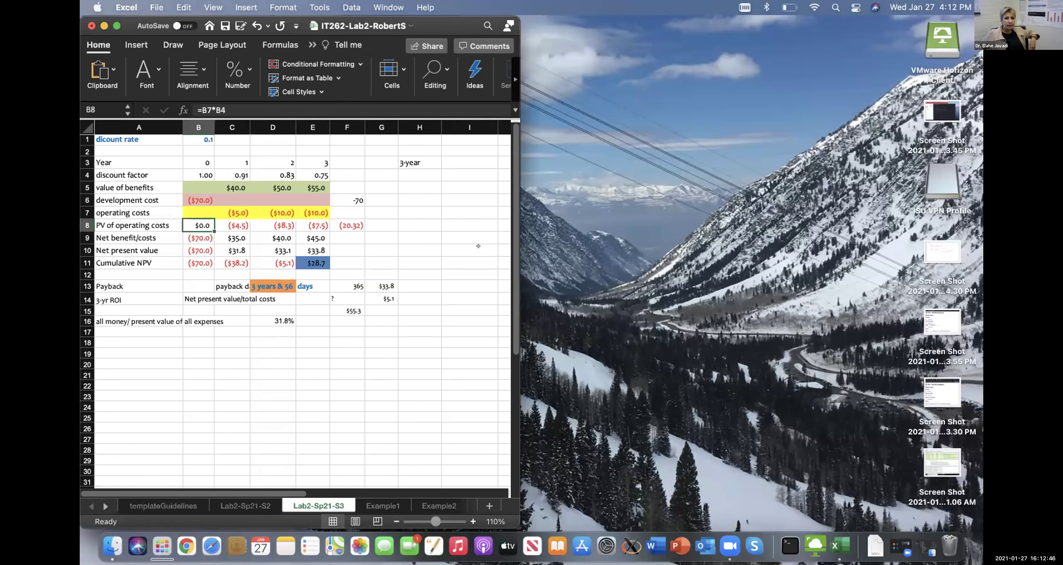
pyautogui.press('Right')
pyautogui.press('Up')
pyautogui.press('Up')
pyautogui.press('Up')
pyautogui.press('Up')
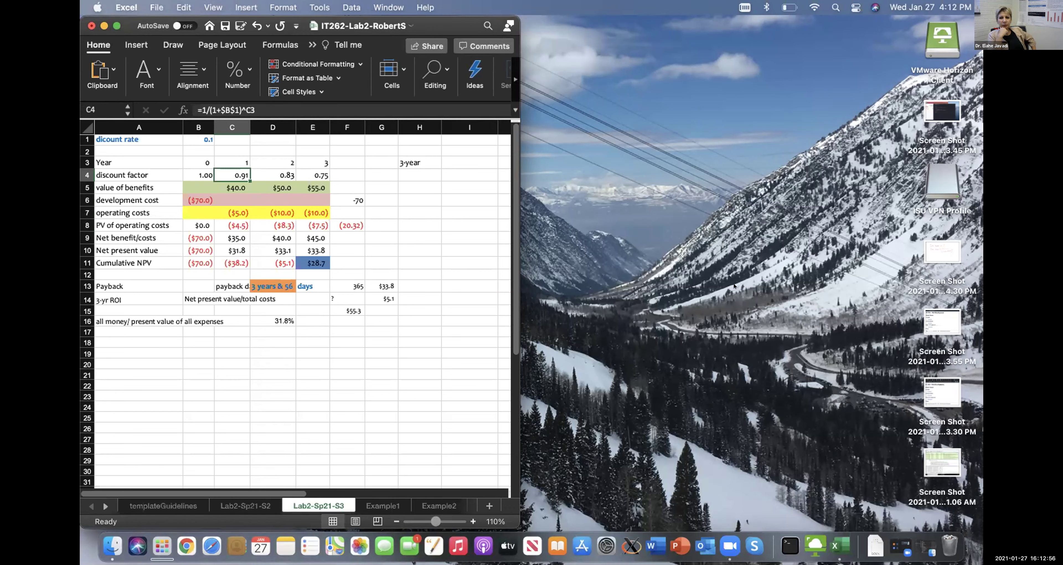
pyautogui.press('BackSpace')
pyautogui.press('super+Tab')
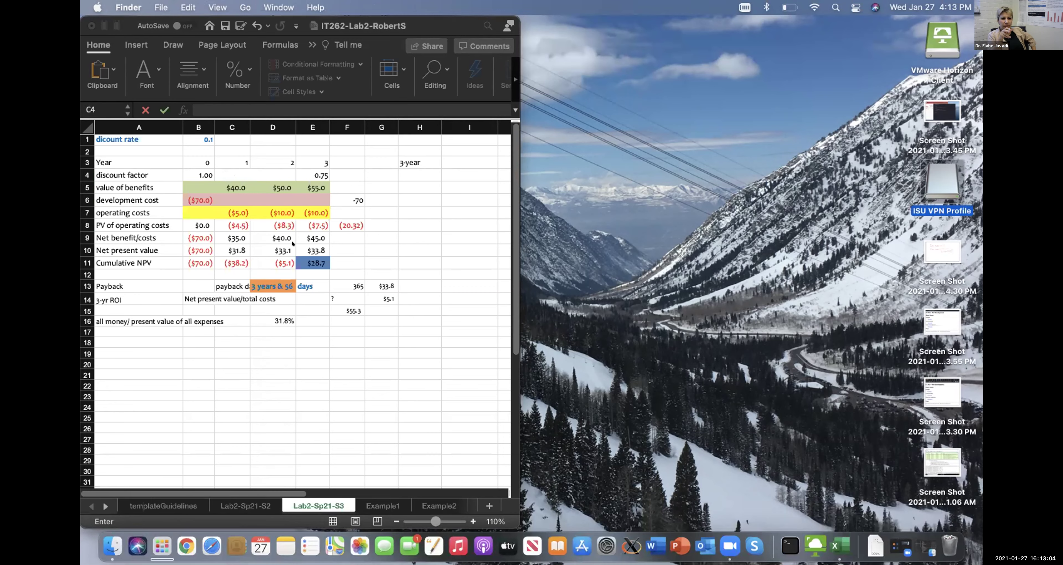
pyautogui.press('super+Tab')
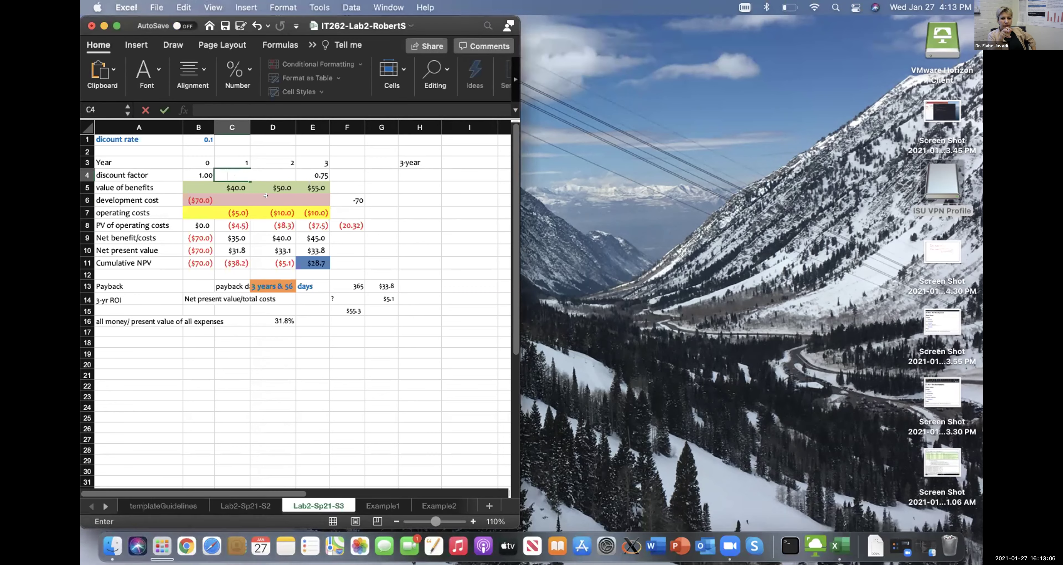
pyautogui.press('Return')
pyautogui.press('Up')
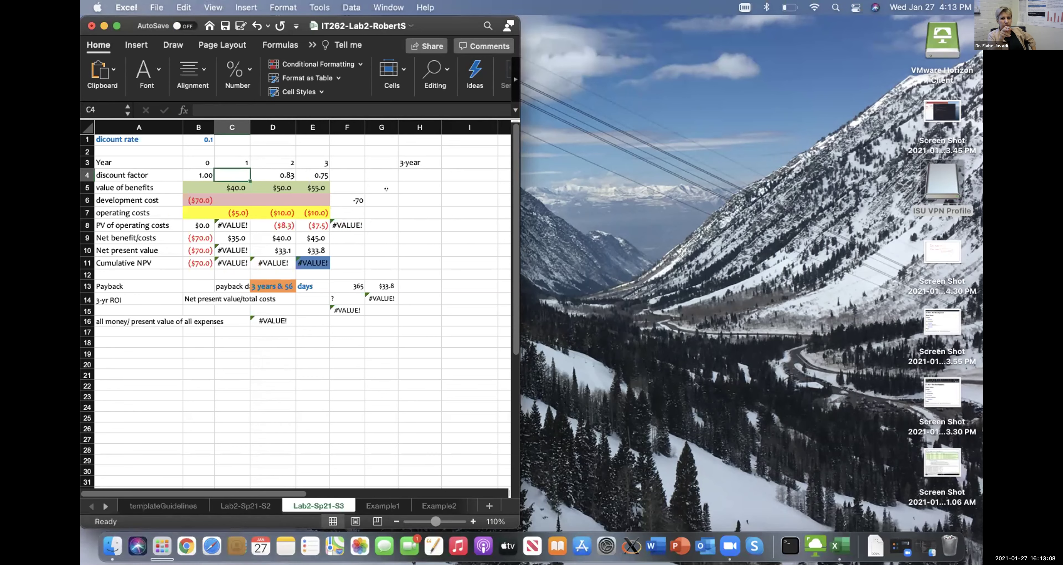
pyautogui.press('super+z')
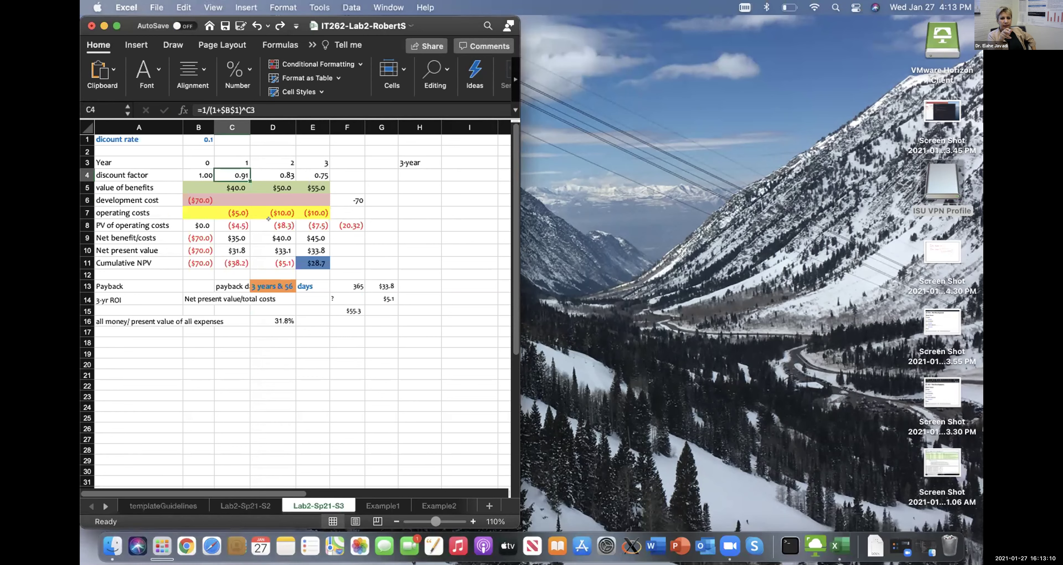
# Examine the year 2 formulas in D8 to D11 and the payback and ROI cells below them in column D.
pyautogui.press('Right')
pyautogui.press('Down')
pyautogui.press('Down')
pyautogui.press('Down')
pyautogui.press('Down')
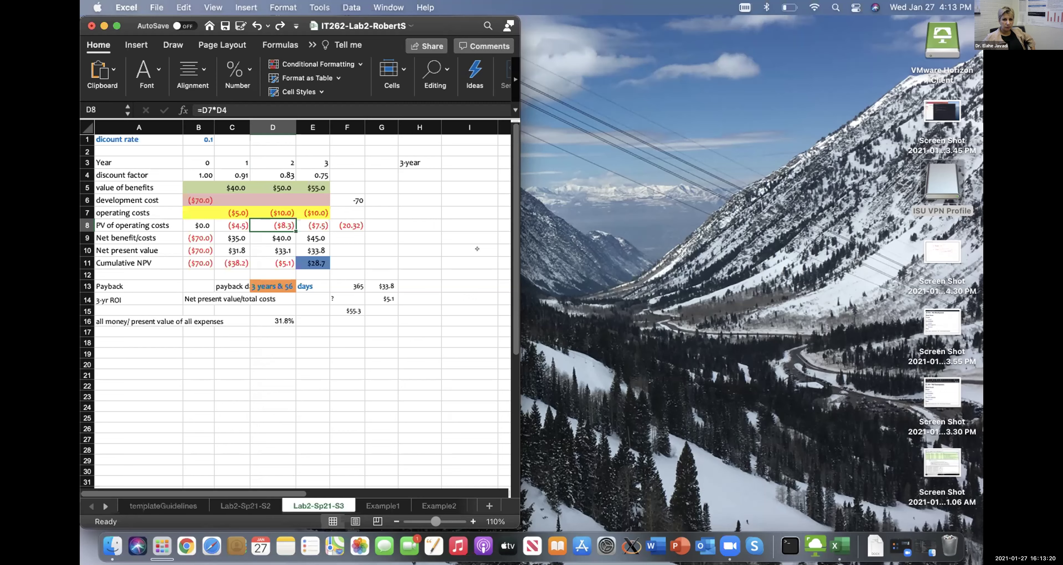
pyautogui.press('Down')
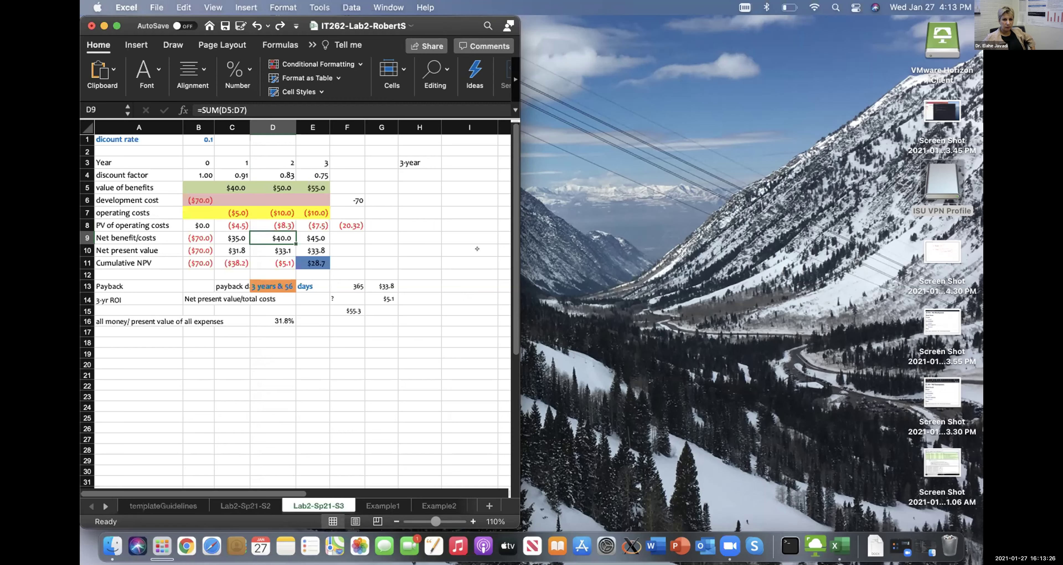
pyautogui.press('Down')
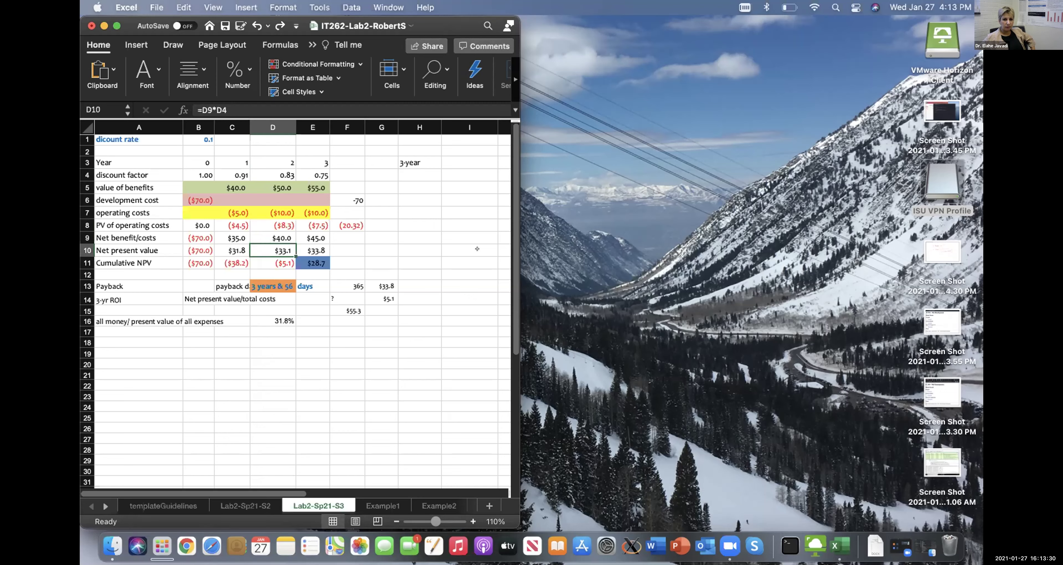
pyautogui.press('Down')
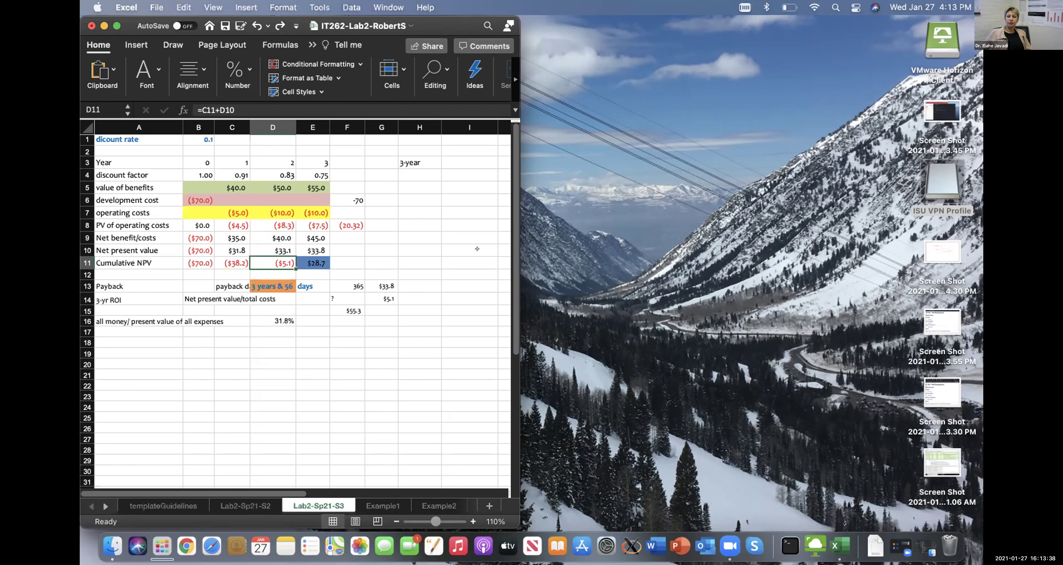
pyautogui.press('Down')
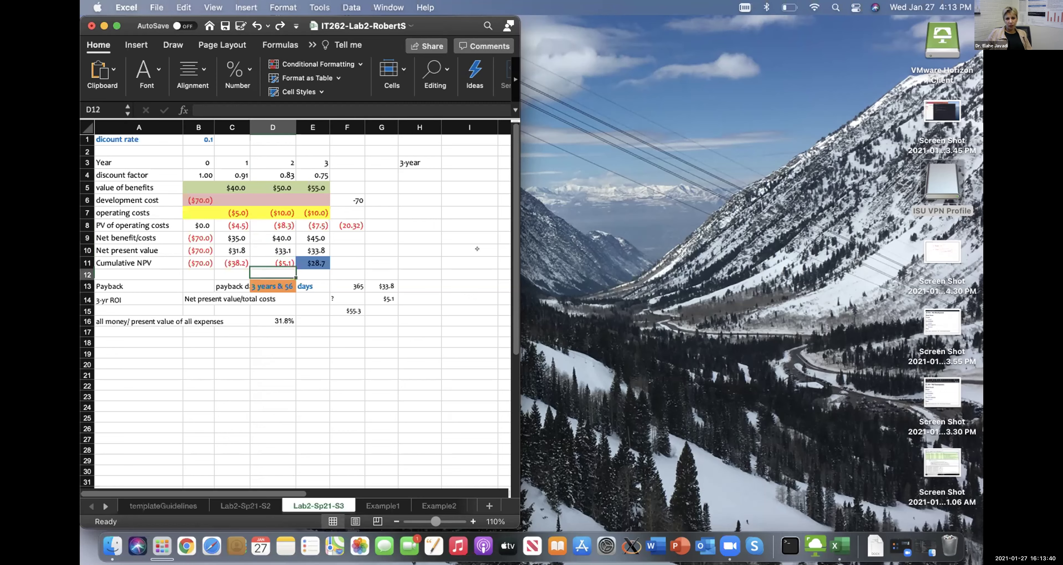
pyautogui.press('Down')
pyautogui.press('Down')
pyautogui.press('Down')
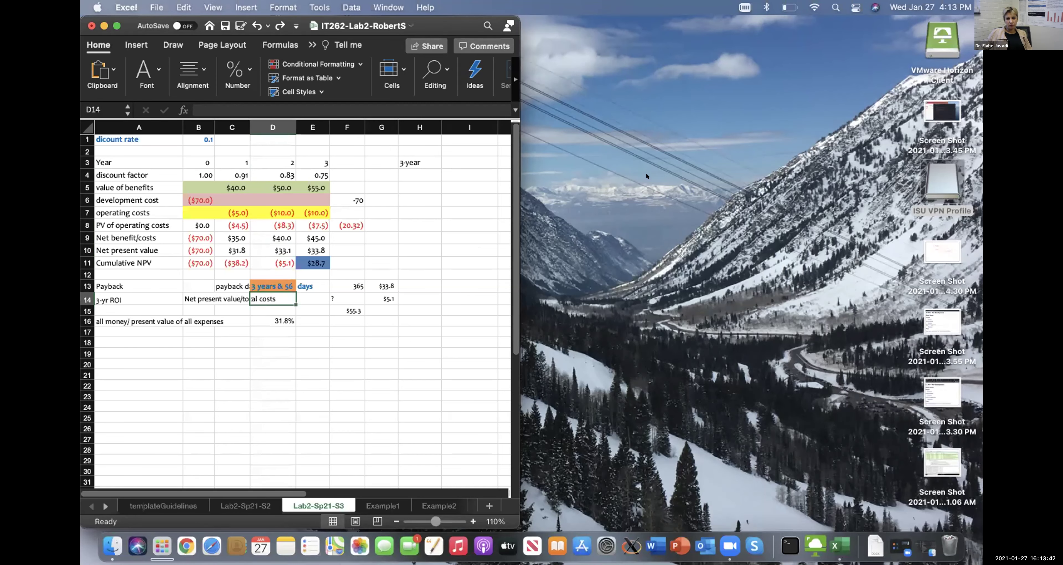
pyautogui.press('Down')
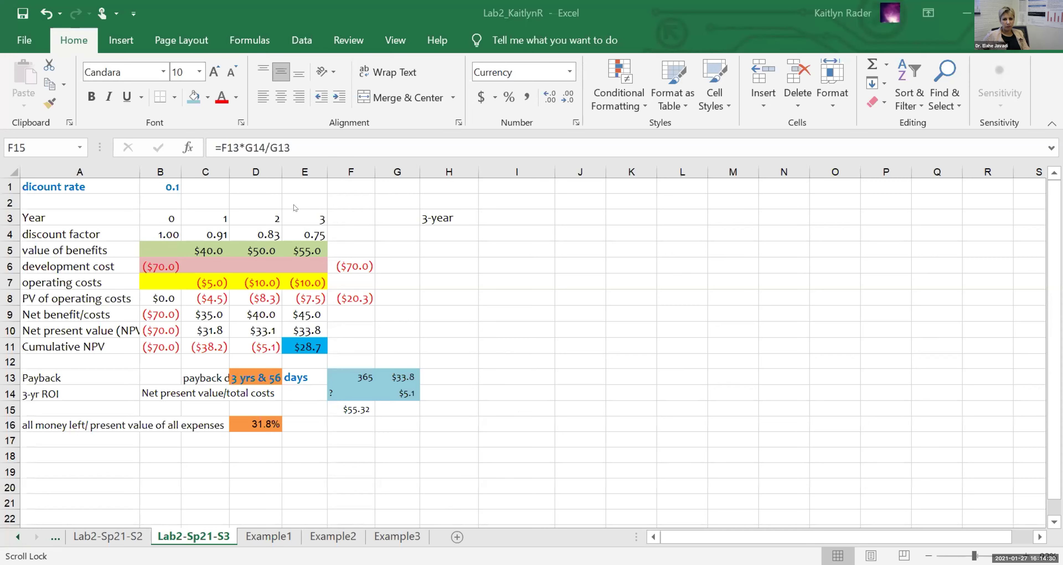
# In another Lab2 workbook, examine the year 3 formulas in E4 and E8 to E11 and the payback days formula in F15.
pyautogui.click(298, 227)
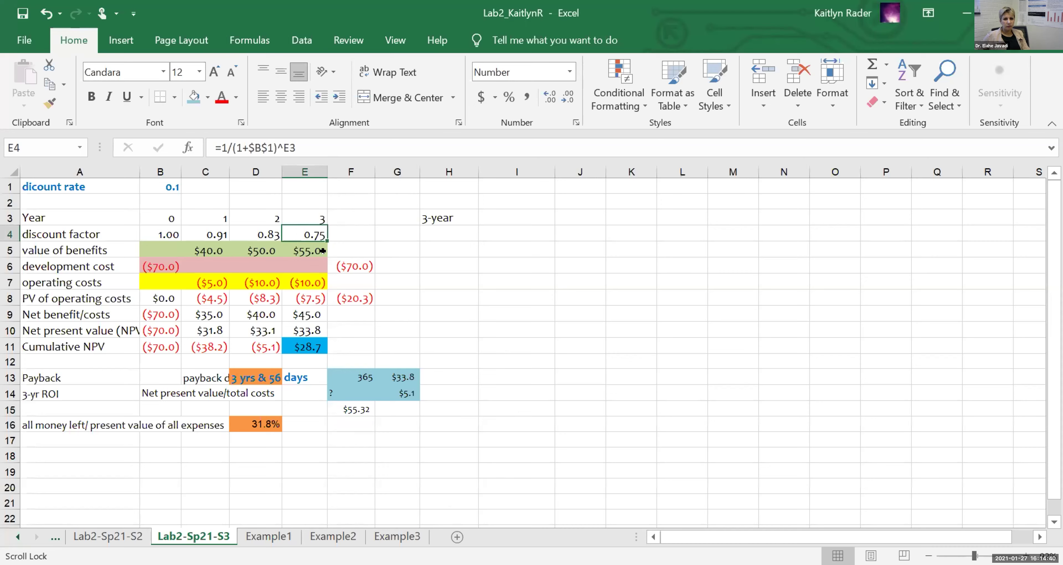
pyautogui.press('Down')
pyautogui.press('Down')
pyautogui.press('Down')
pyautogui.press('Down')
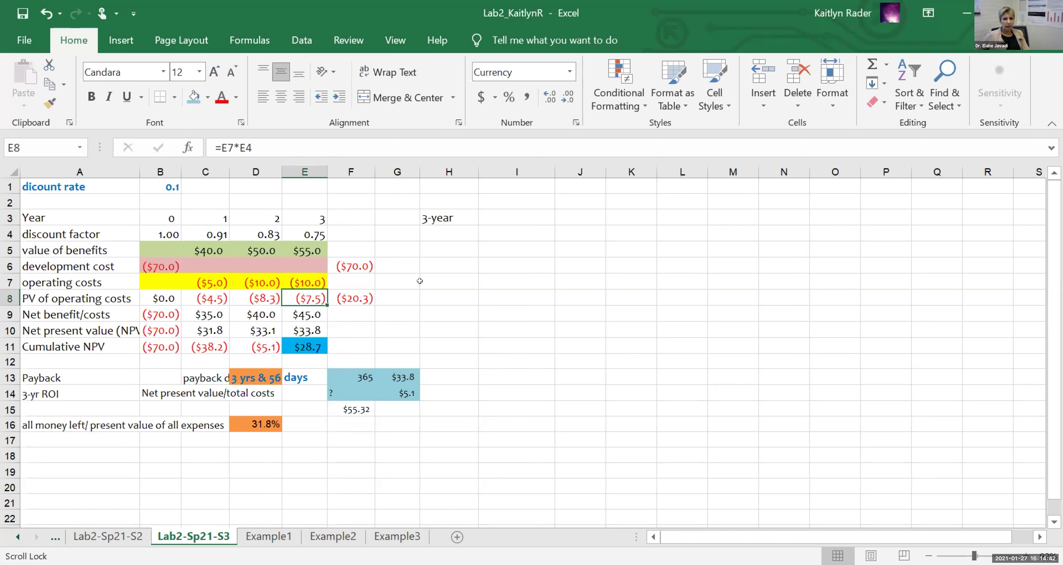
pyautogui.click(323, 314)
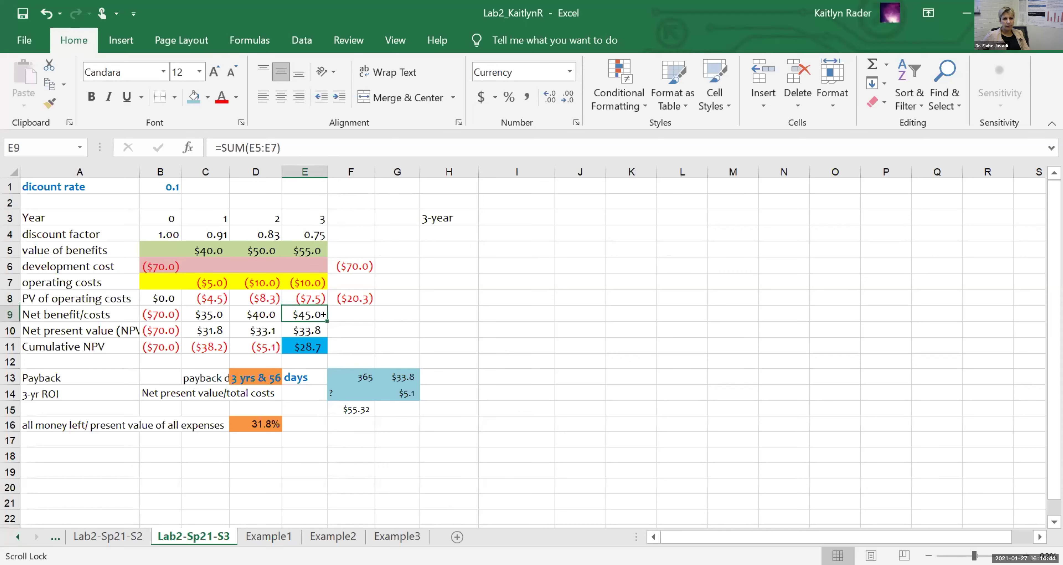
pyautogui.click(316, 326)
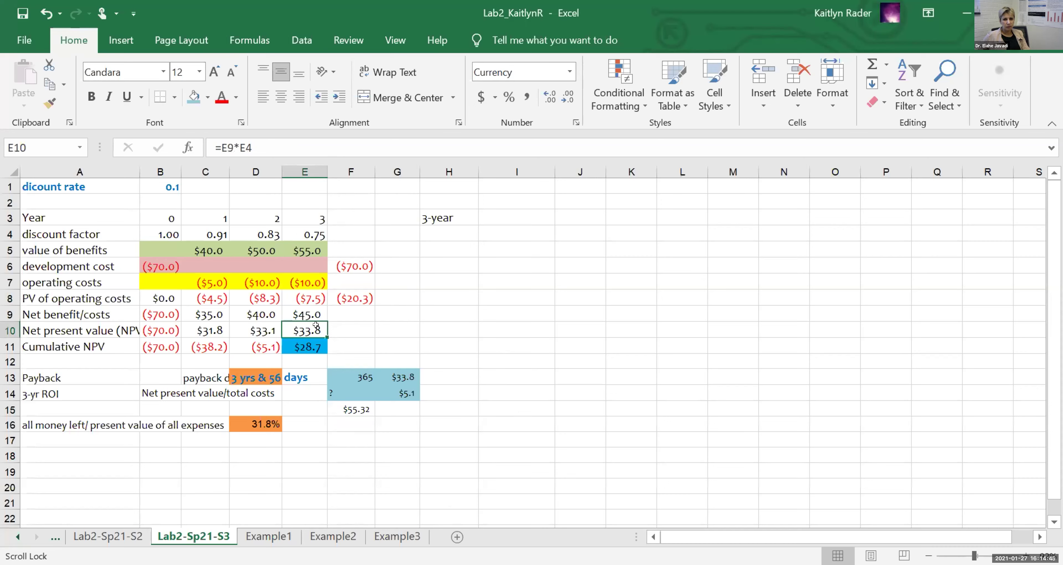
pyautogui.click(316, 346)
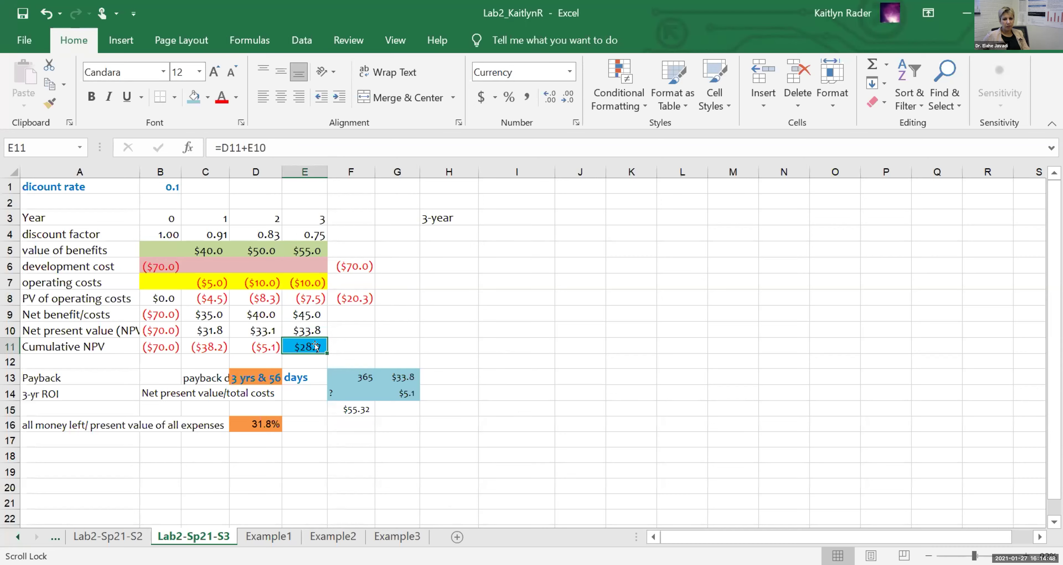
pyautogui.click(357, 408)
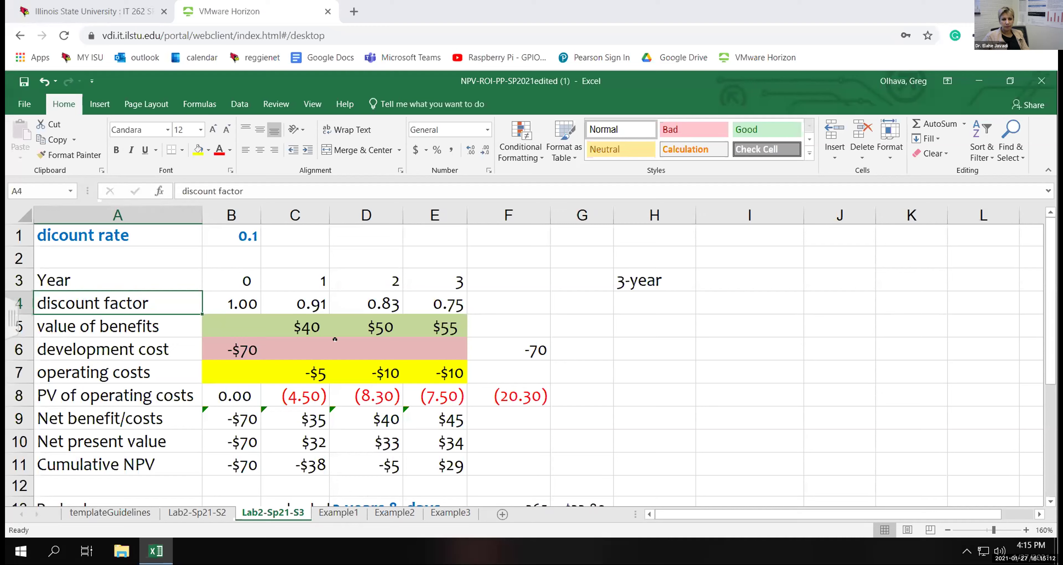
# In the NPV-ROI-PP-SP2021edited (1) workbook, examine the year 2 PV of operating costs in D8 and net benefit formula in D9.
pyautogui.click(333, 391)
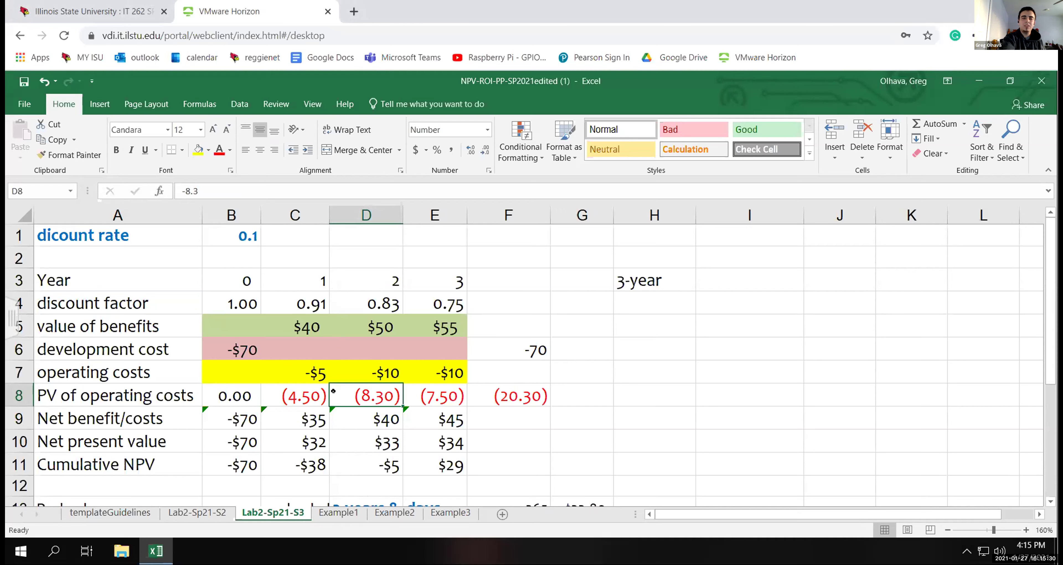
pyautogui.click(340, 416)
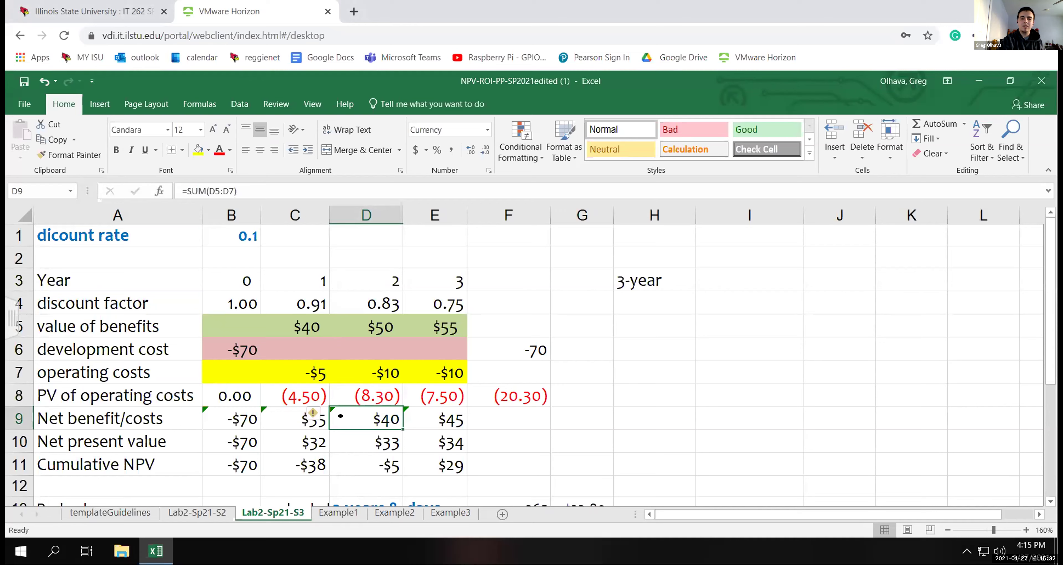
pyautogui.click(350, 390)
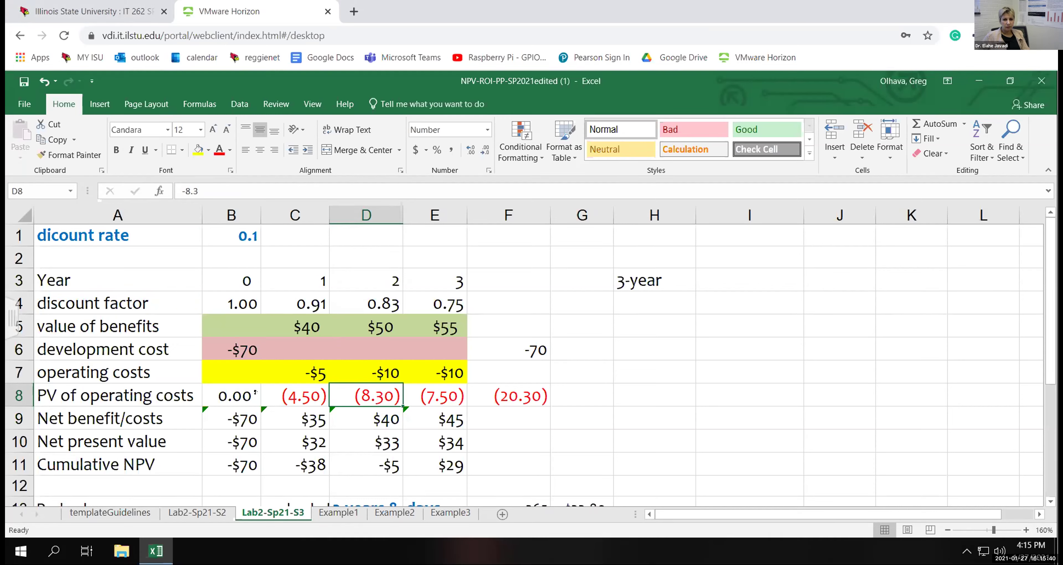
# Replace the typed year 0 PV of operating costs in B8 with the formula =B7*B4.
pyautogui.click(205, 395)
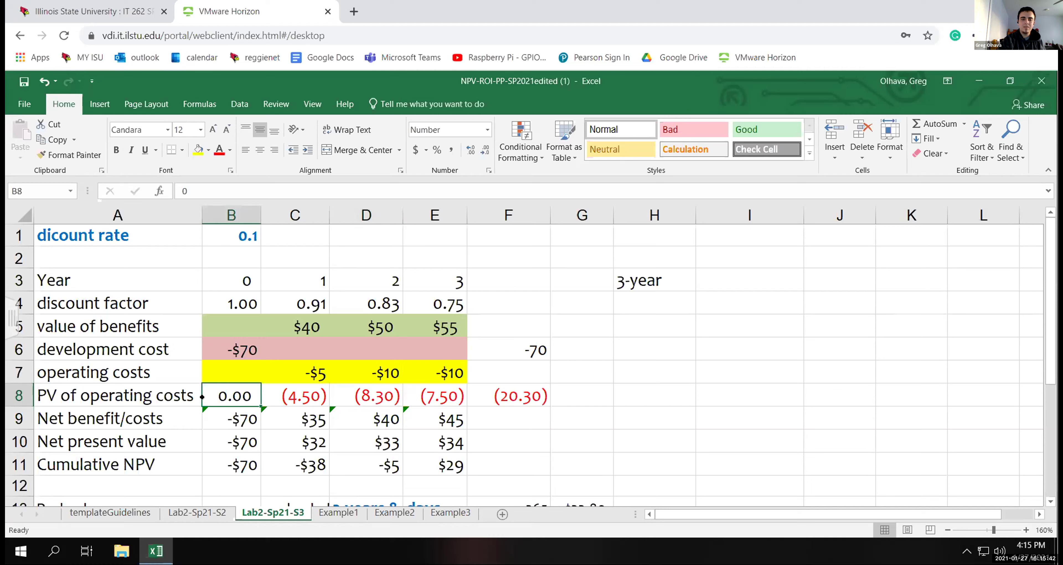
pyautogui.doubleClick(203, 396)
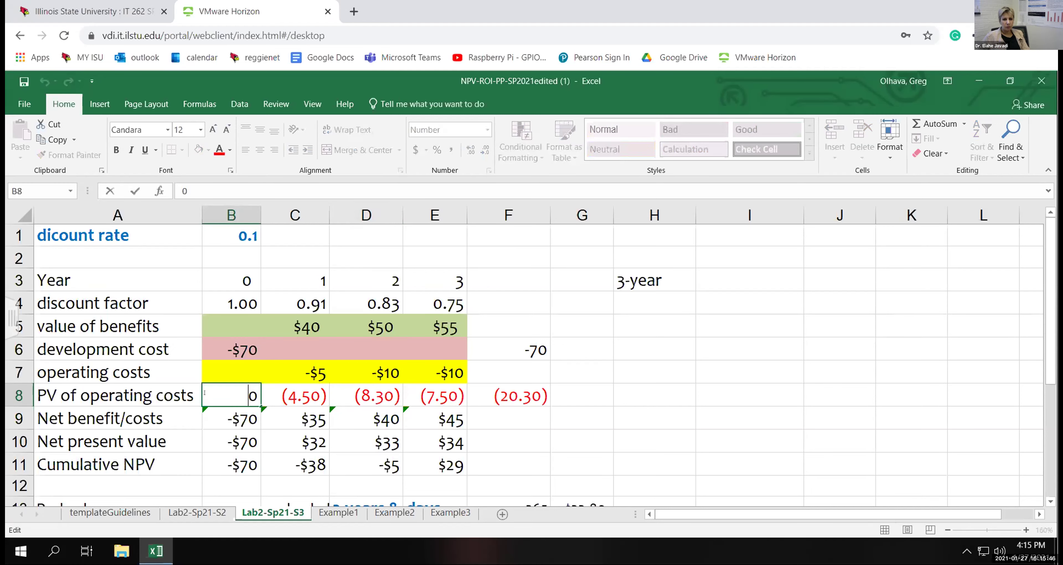
pyautogui.press('Delete')
pyautogui.write('=')
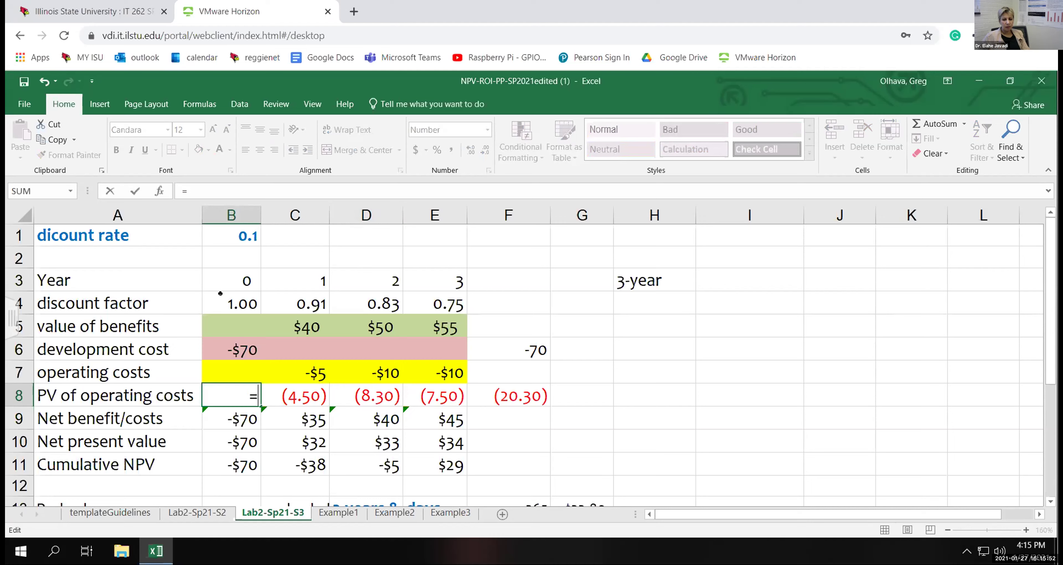
pyautogui.click(218, 371)
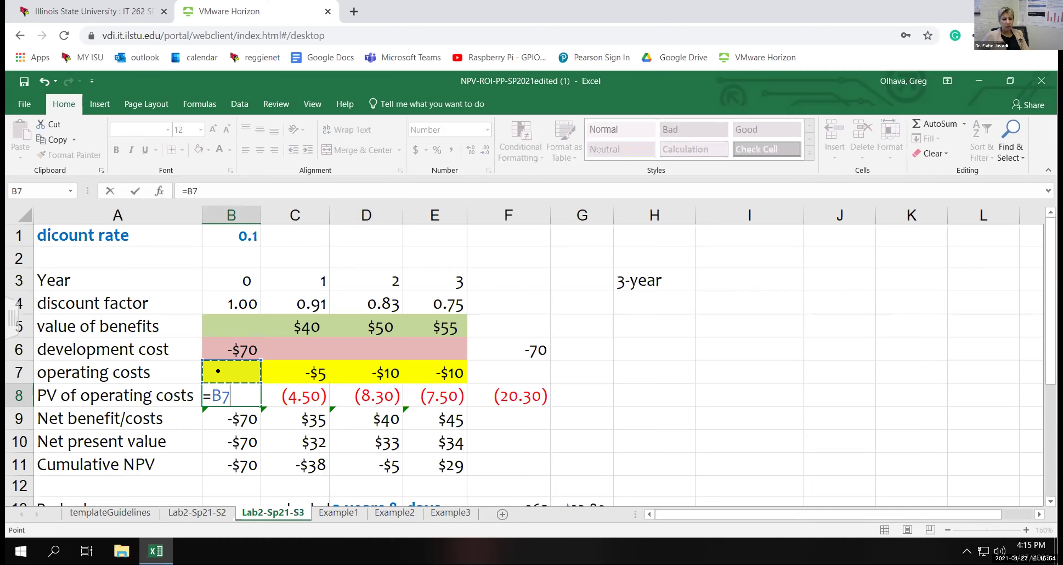
pyautogui.write('*b4')
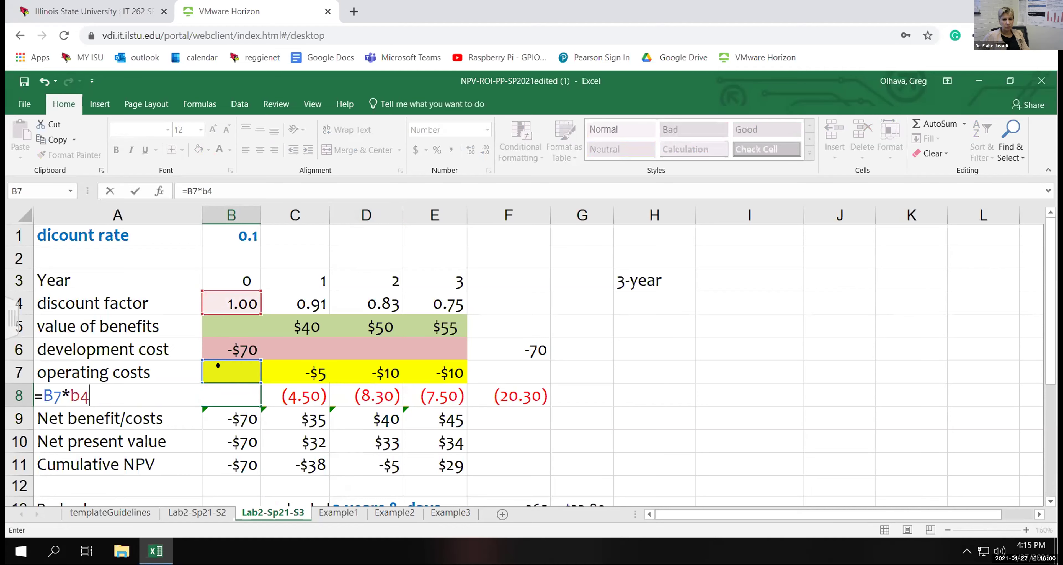
pyautogui.press('BackSpace')
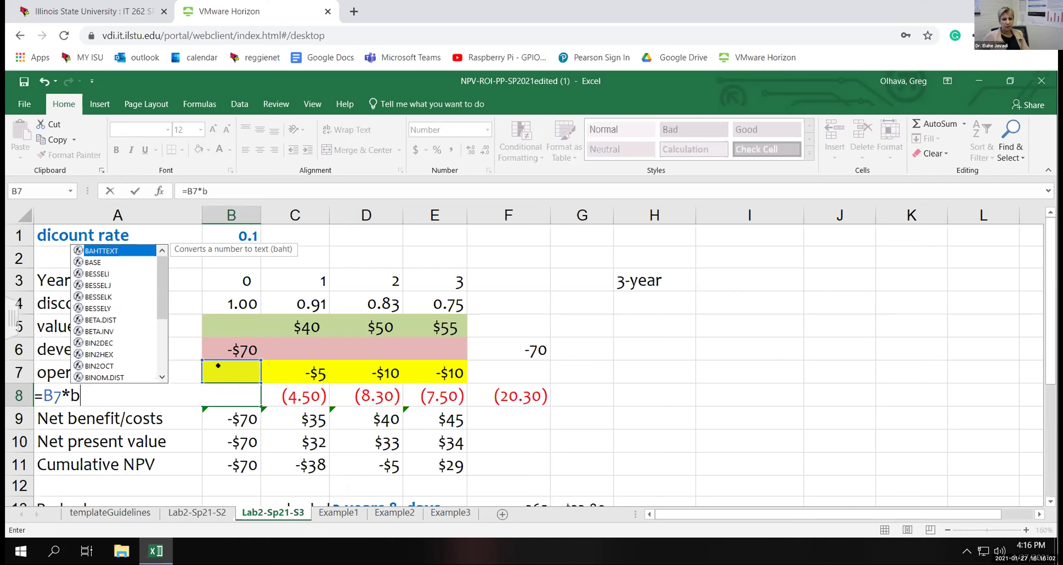
pyautogui.write('3')
pyautogui.press('Return')
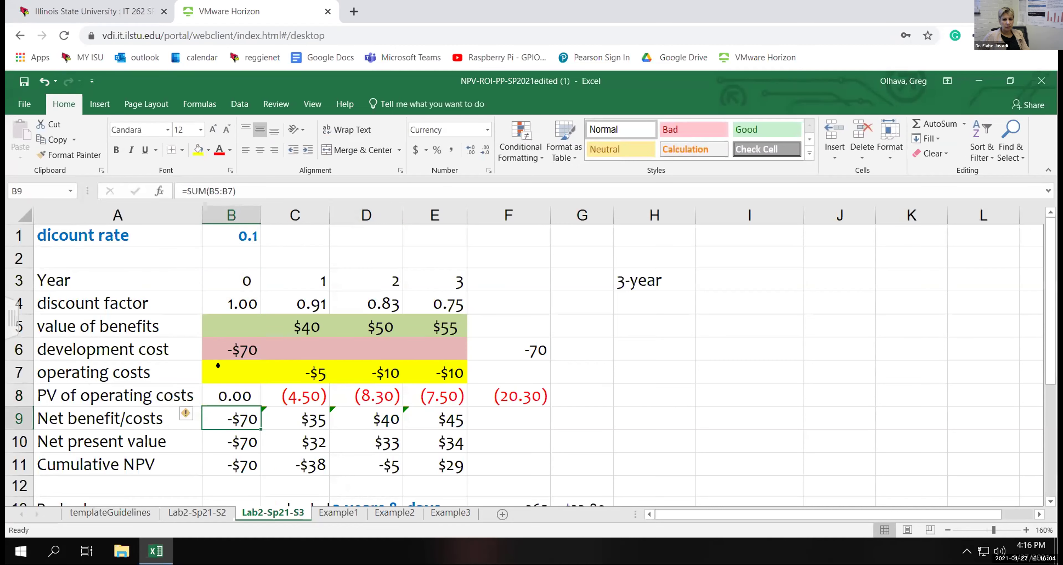
# Fill the B8 formula across row 8 through E8, covering years 1 to 3.
pyautogui.click(247, 394)
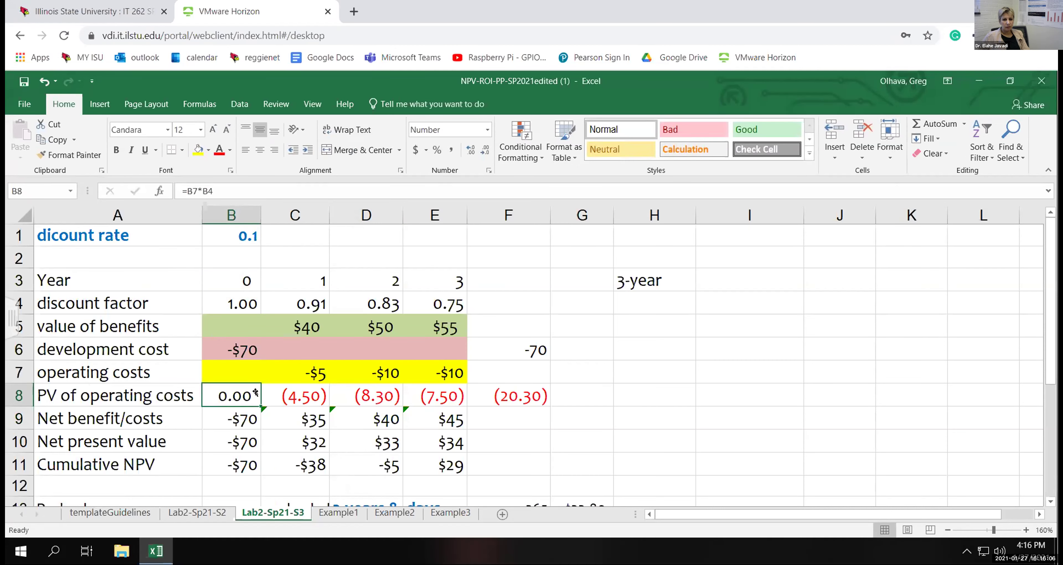
pyautogui.moveTo(260, 397)
pyautogui.mouseDown()
pyautogui.moveTo(297, 396)
pyautogui.moveTo(251, 398)
pyautogui.moveTo(437, 398)
pyautogui.moveTo(245, 389)
pyautogui.mouseUp()
pyautogui.moveTo(255, 406); pyautogui.dragTo(458, 397)
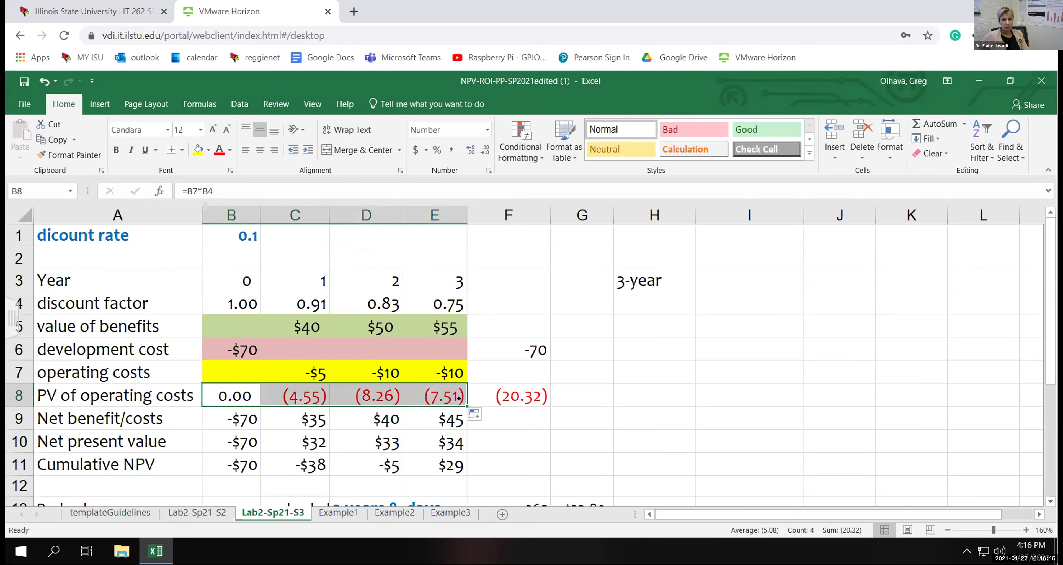
# Examine the net benefit formula in D9, the year 3 formulas in E10 and E11, and the discount factor in D4.
pyautogui.click(517, 434)
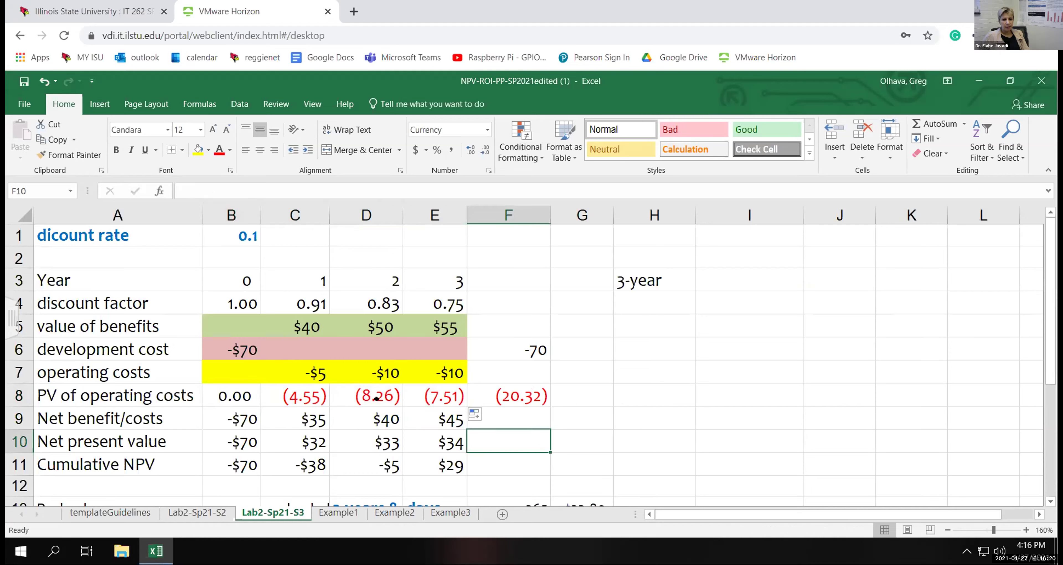
pyautogui.click(342, 409)
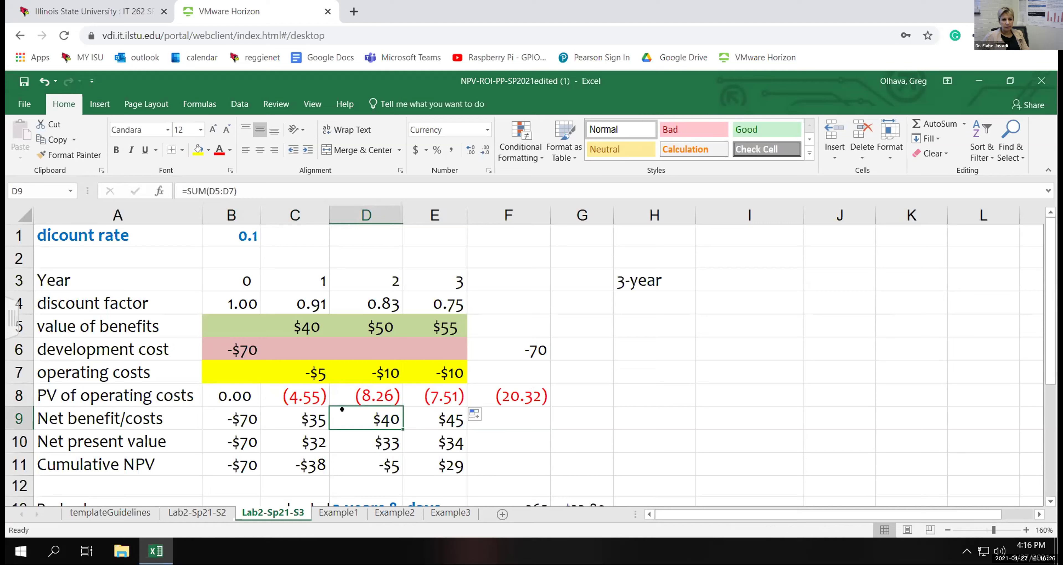
pyautogui.click(410, 433)
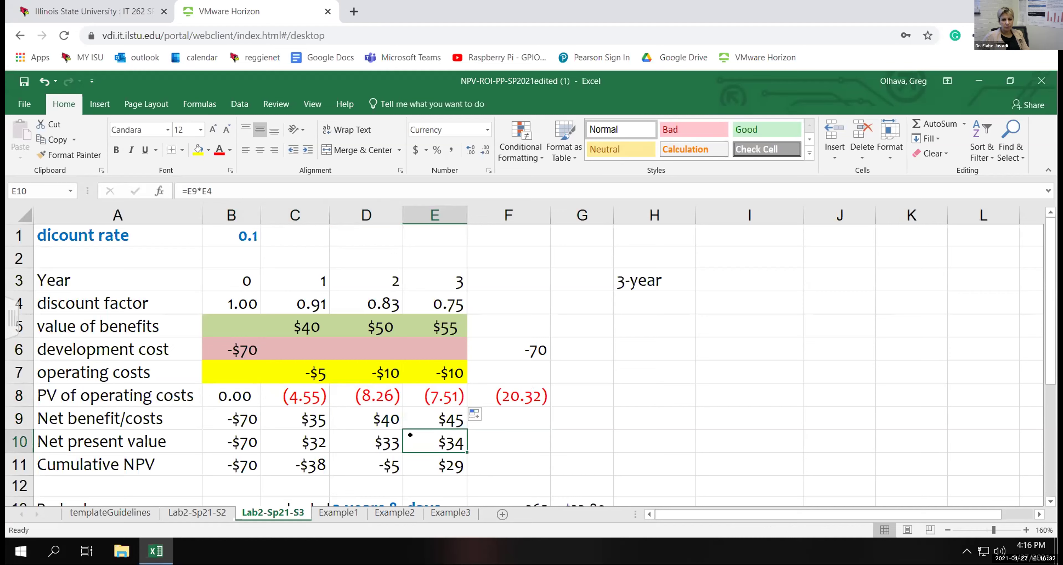
pyautogui.click(411, 461)
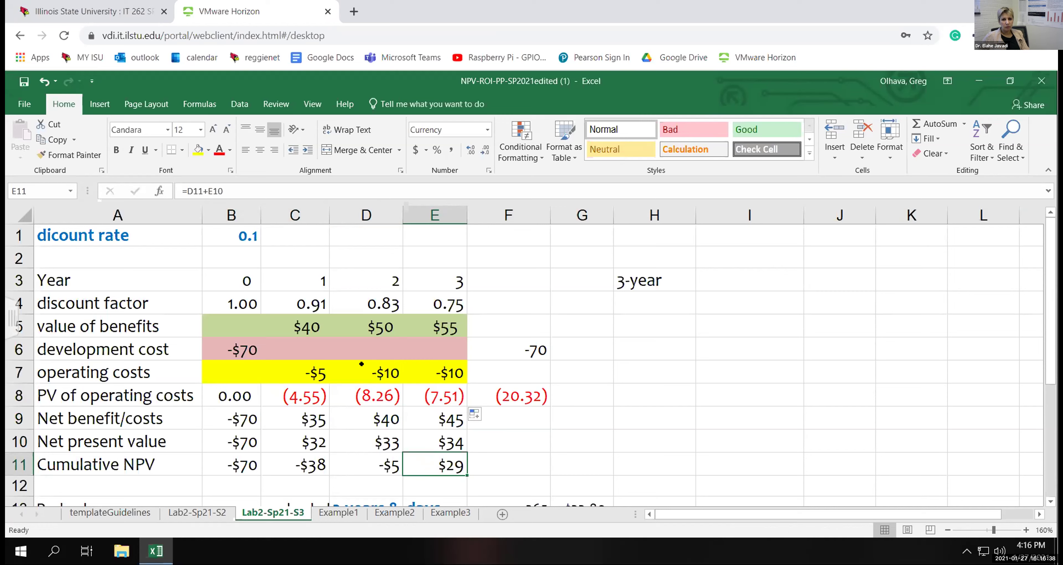
pyautogui.click(351, 302)
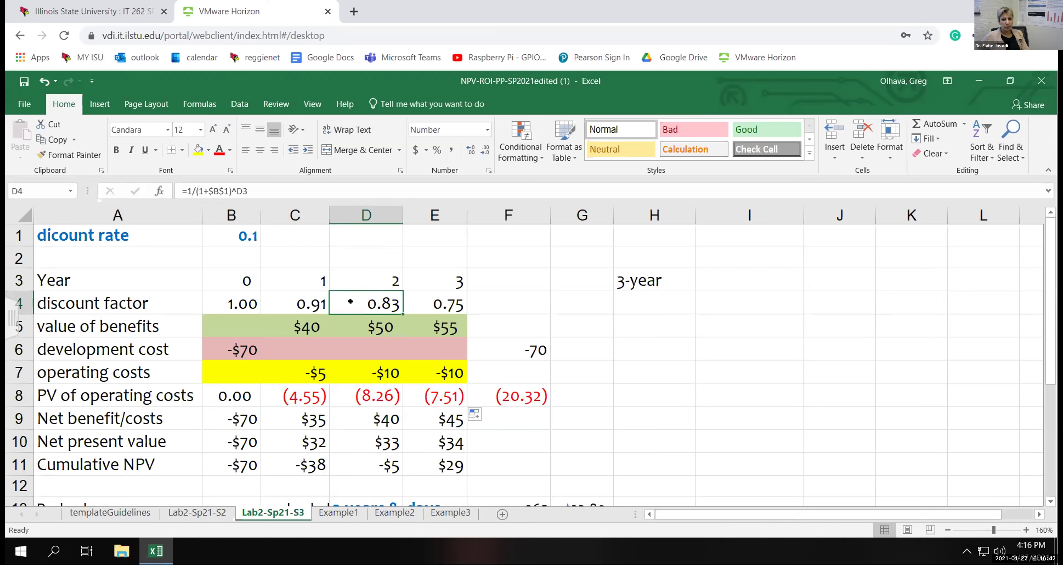
# Reverse the sign of the D11 reference in G14, and check the payback days formula in F15 and the ROI in D16.
pyautogui.moveTo(1052, 311); pyautogui.dragTo(1053, 412)
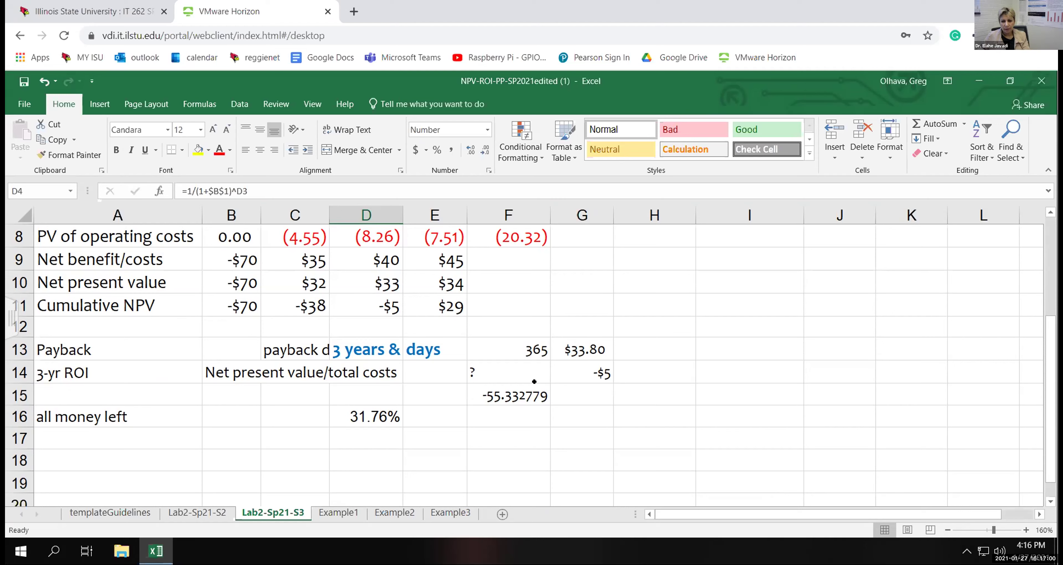
pyautogui.click(570, 365)
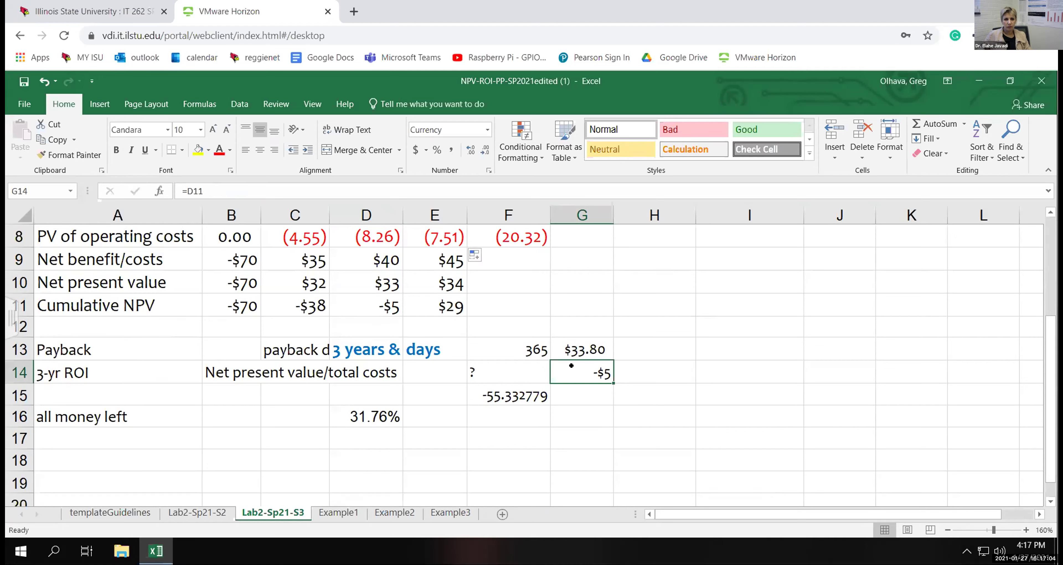
pyautogui.doubleClick(571, 365)
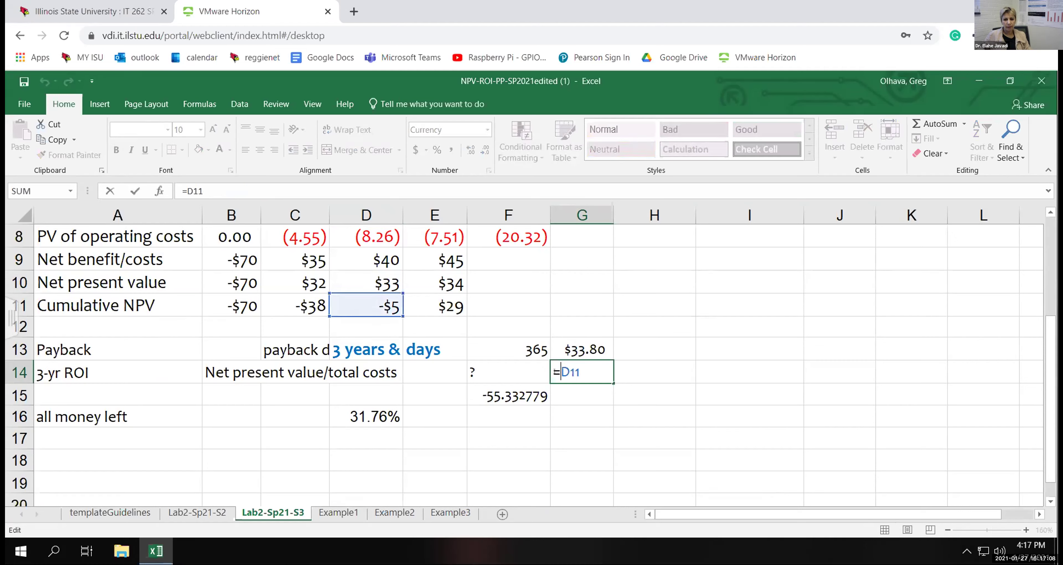
pyautogui.press('Return')
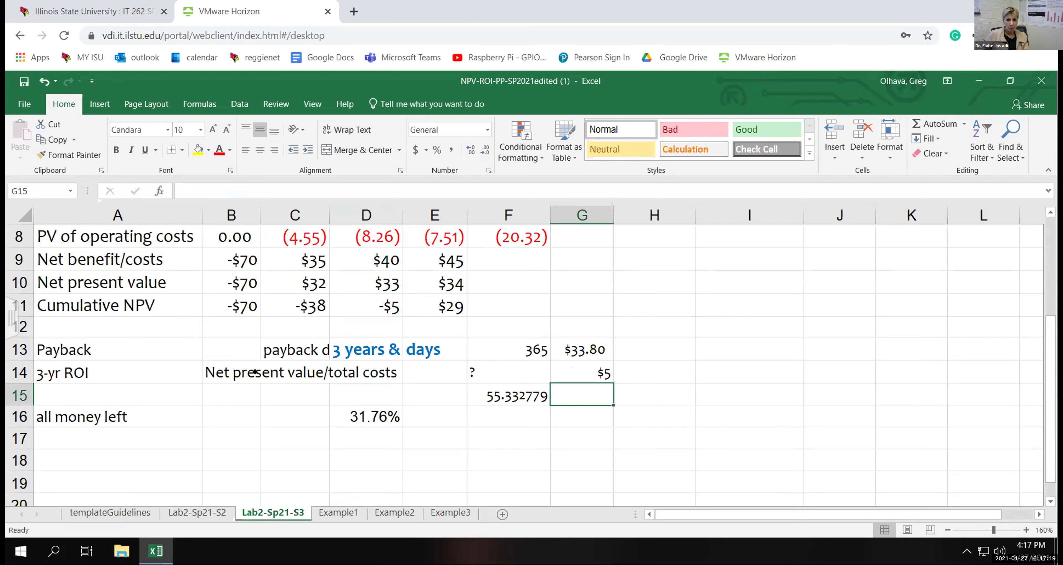
pyautogui.click(484, 391)
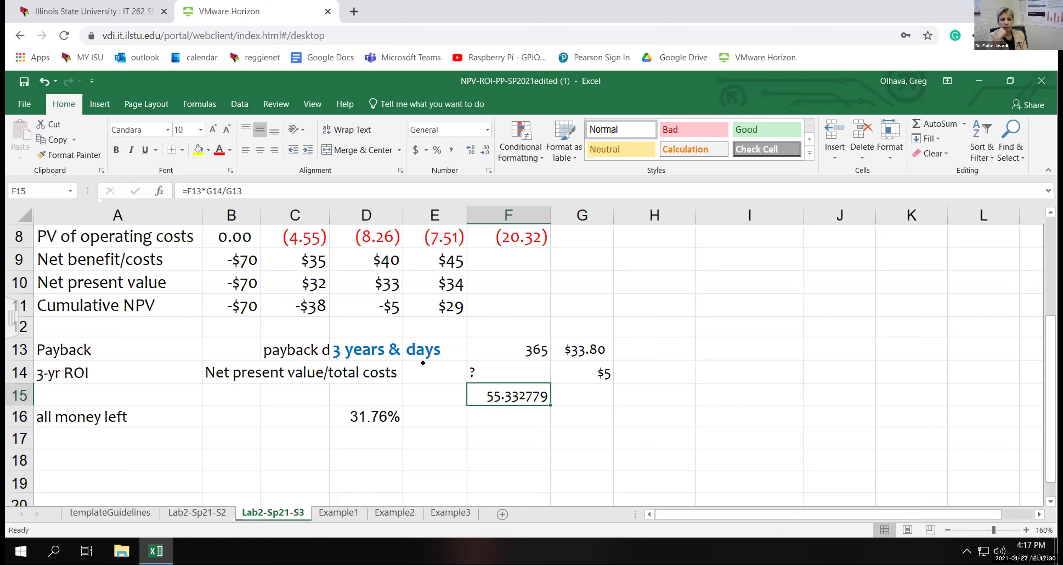
pyautogui.click(341, 414)
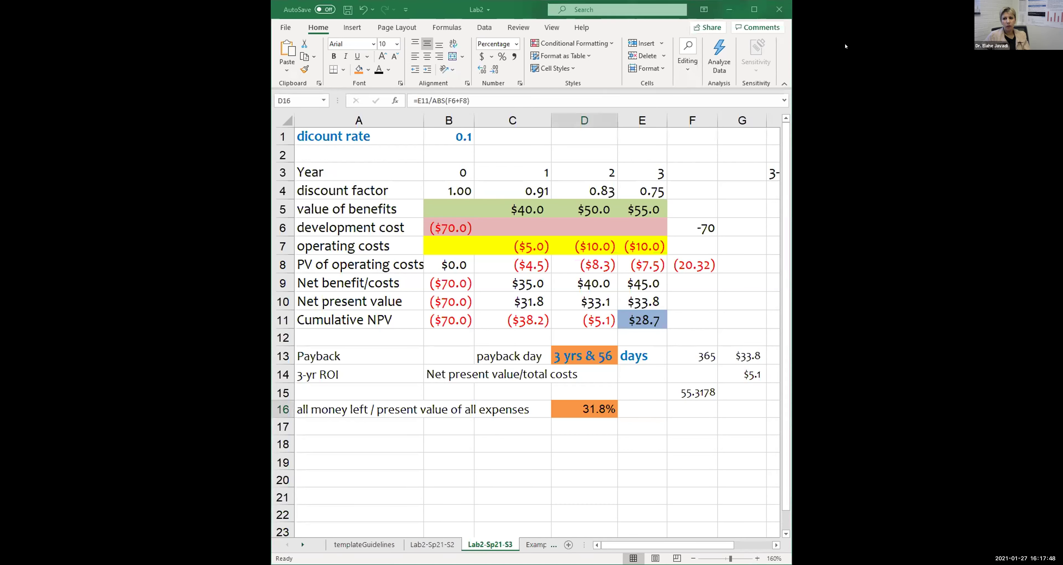
# In the maximized Lab2 workbook, examine the year 3 formulas in E4 and E8 to E11 and the ROI formula in D16.
pyautogui.doubleClick(445, 12)
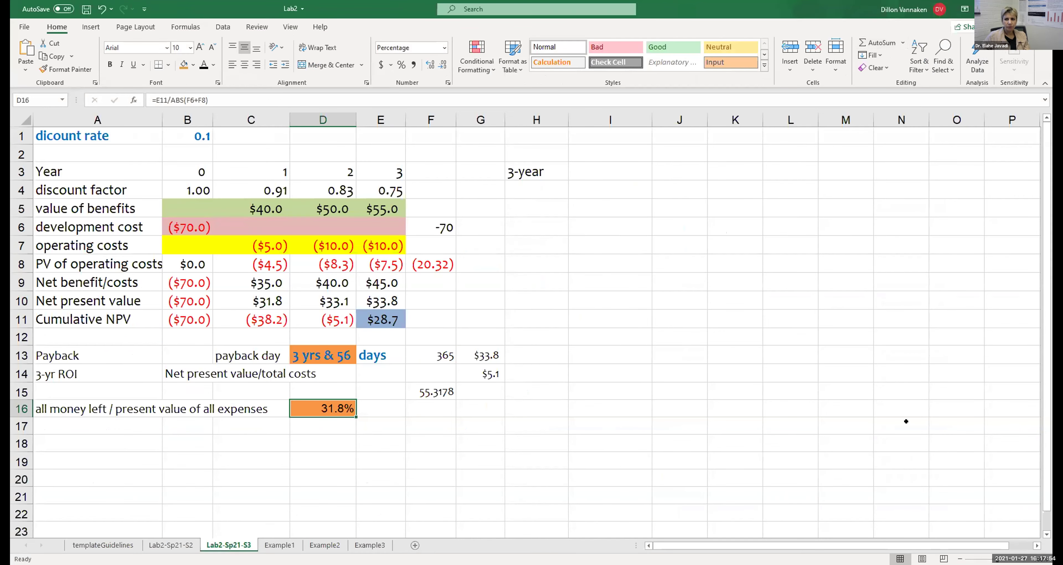
pyautogui.click(502, 440)
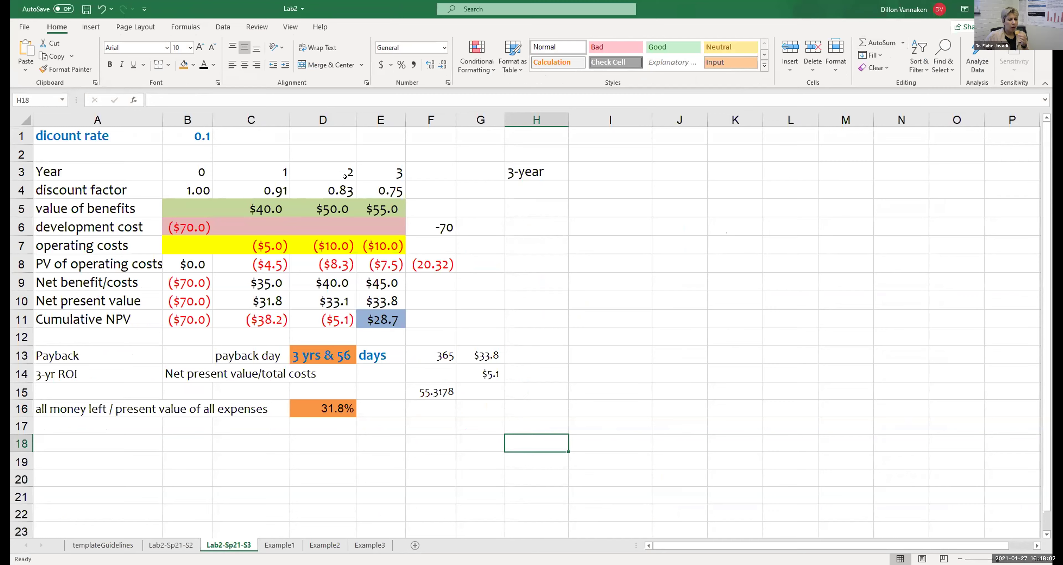
pyautogui.click(379, 192)
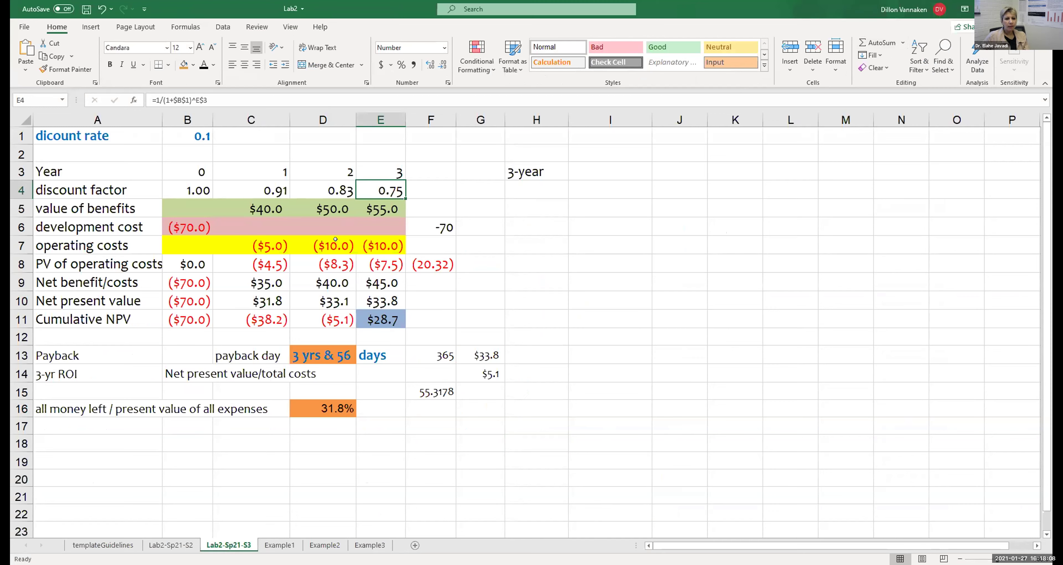
pyautogui.click(371, 262)
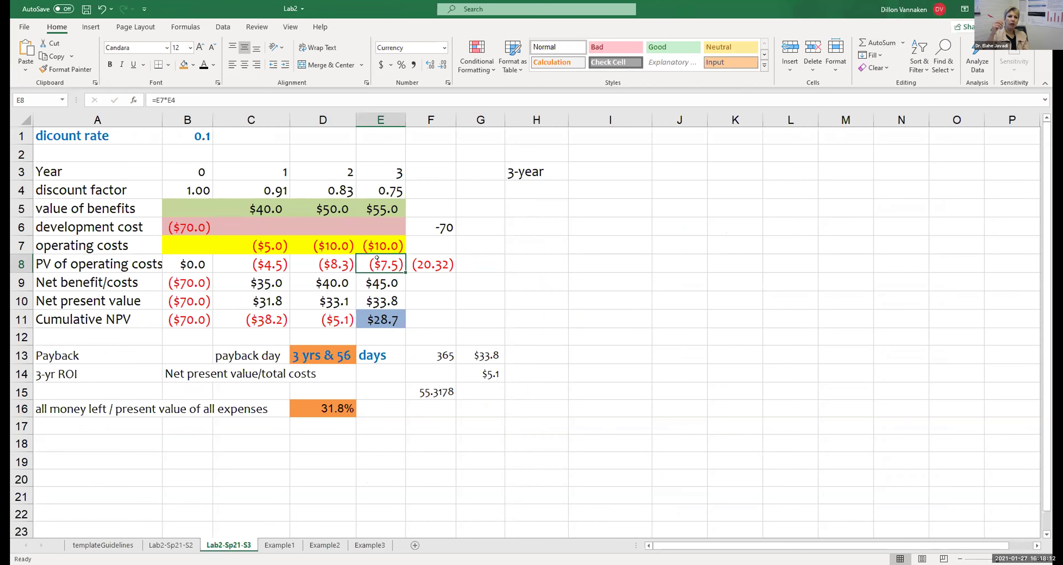
pyautogui.click(376, 274)
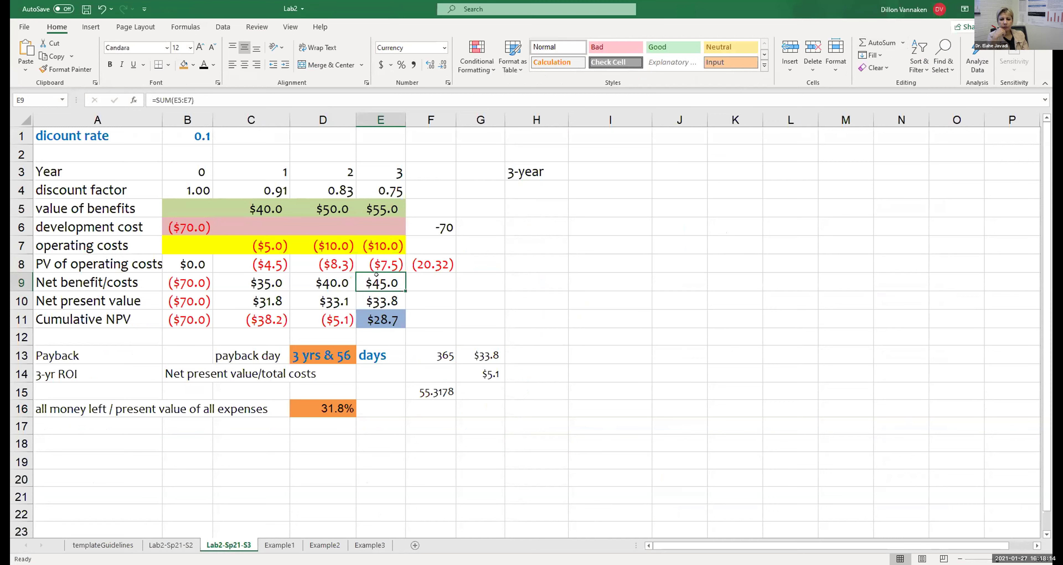
pyautogui.click(376, 299)
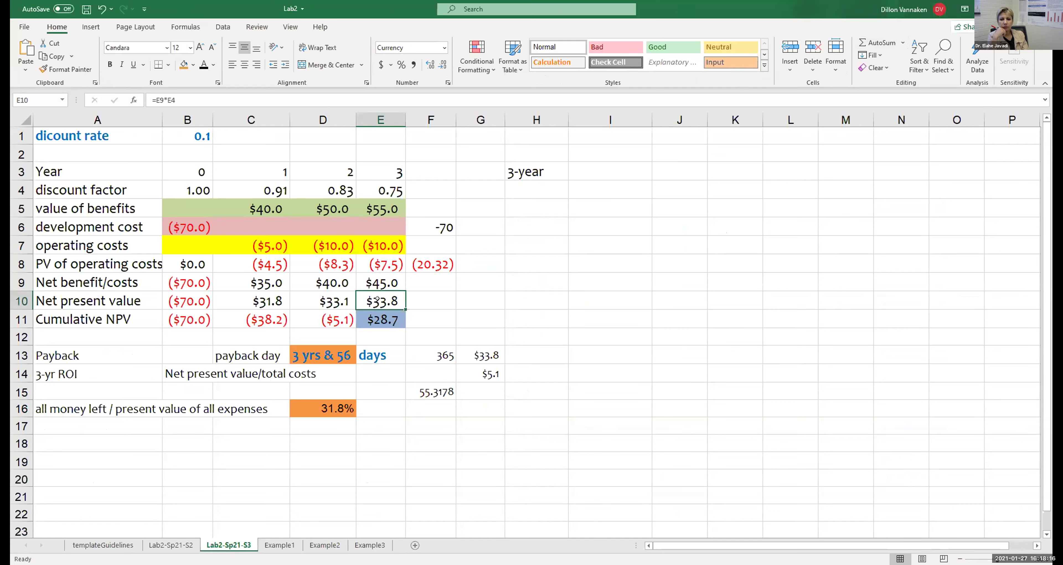
pyautogui.click(379, 316)
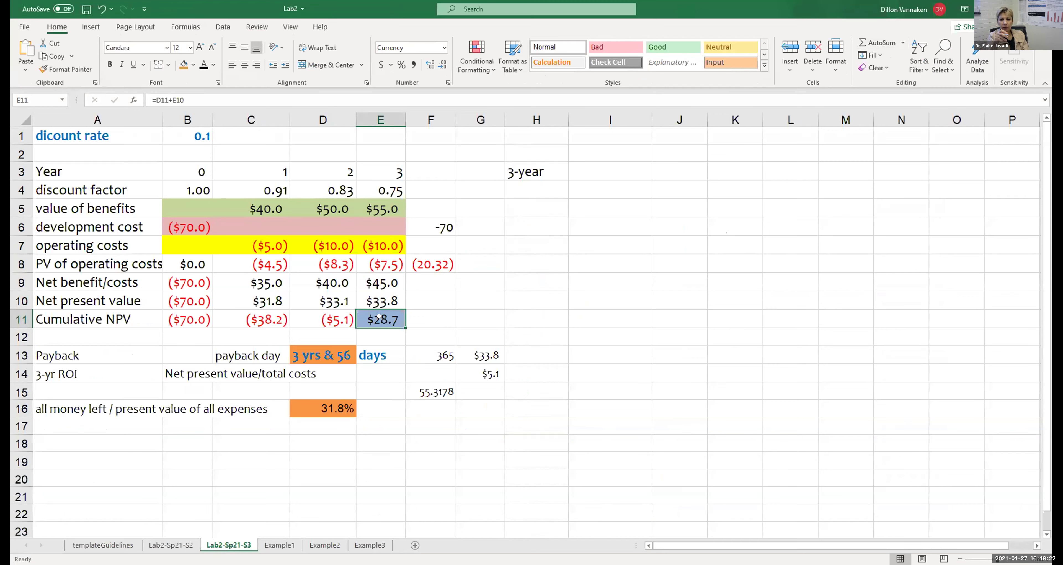
pyautogui.click(343, 406)
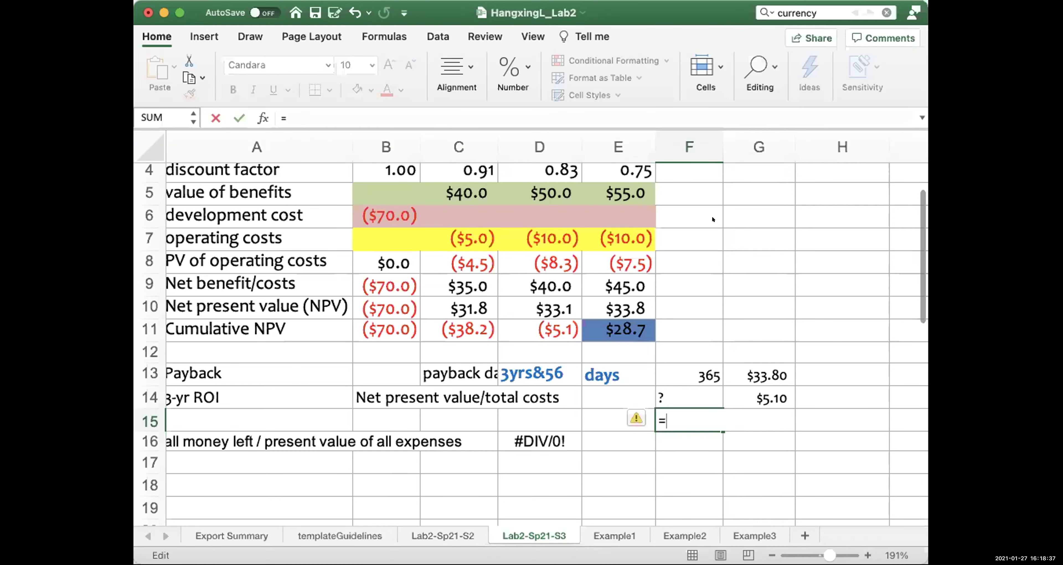
# Examine the year 1 formulas in C4 and C8 to C11, and the ROI formula in D16.
pyautogui.scroll(5, 711, 215)
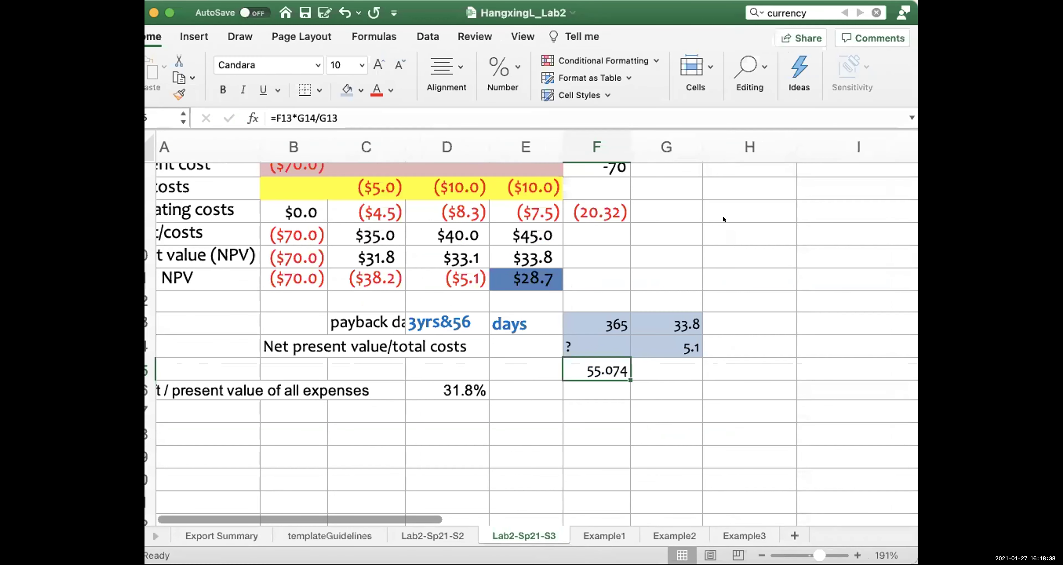
pyautogui.scroll(4, 612, 274)
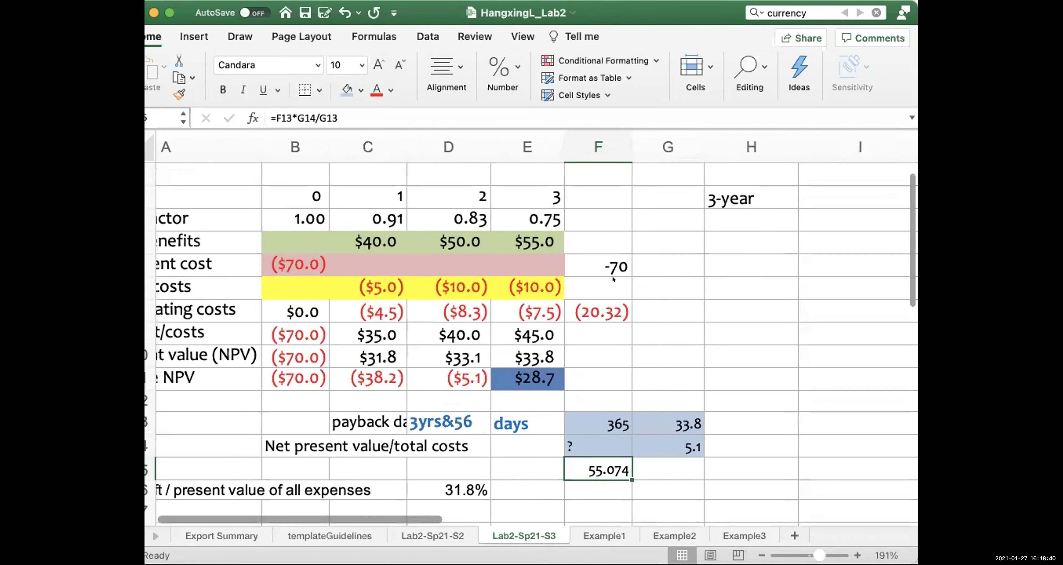
pyautogui.hscroll(-1, 612, 279)
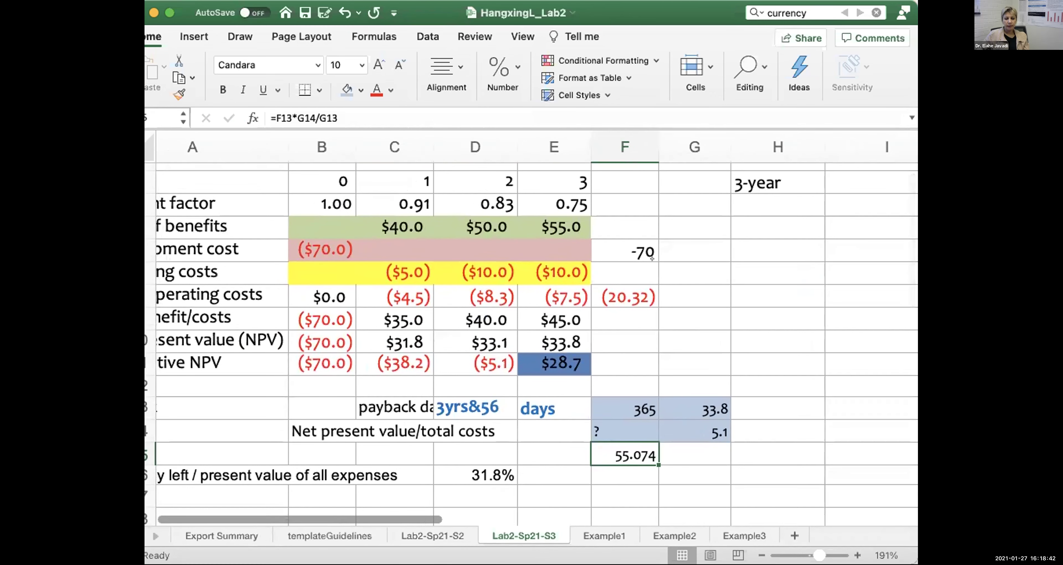
pyautogui.hscroll(-2, 548, 262)
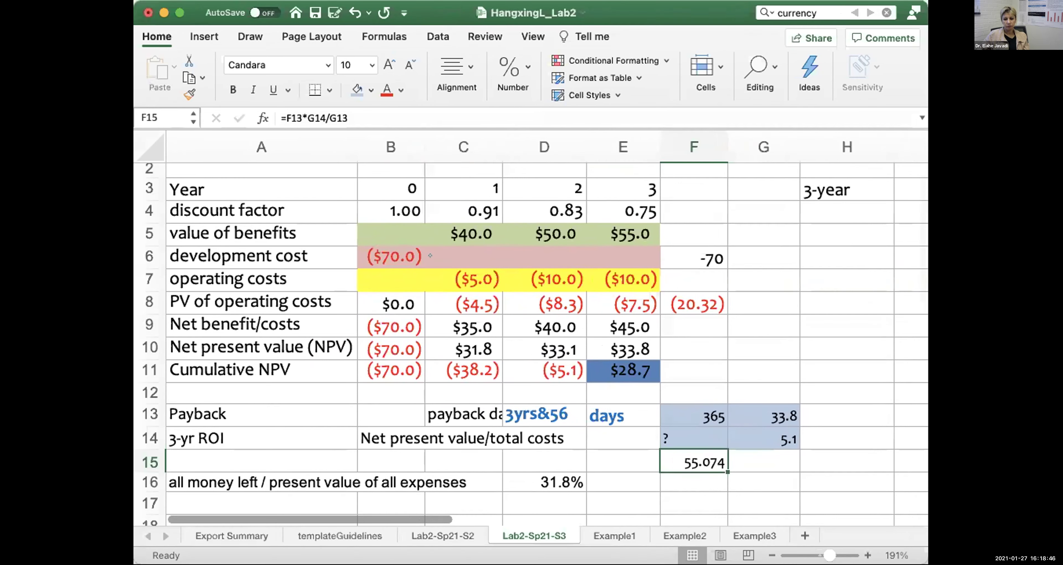
pyautogui.click(464, 206)
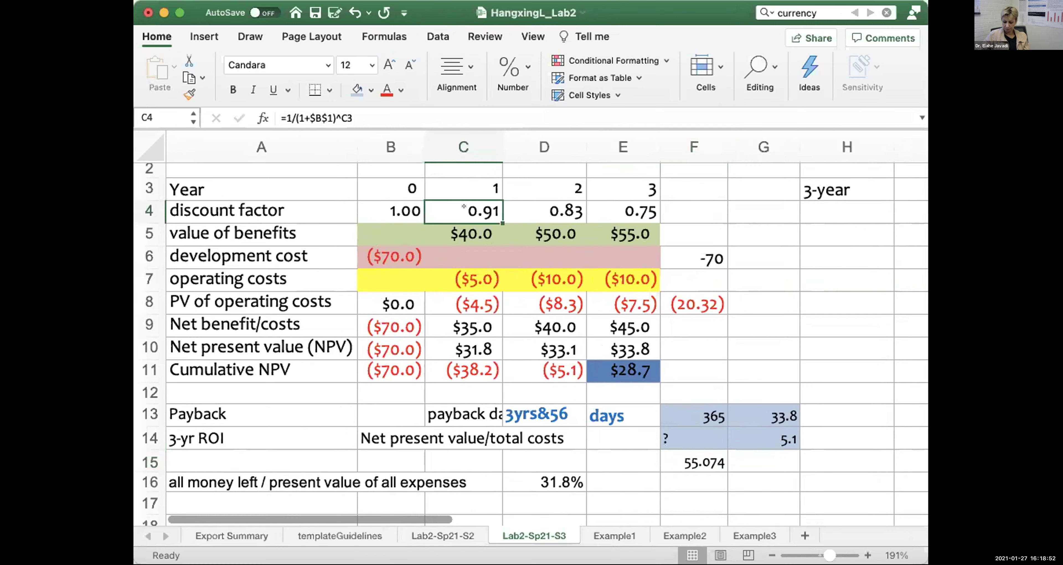
pyautogui.click(453, 297)
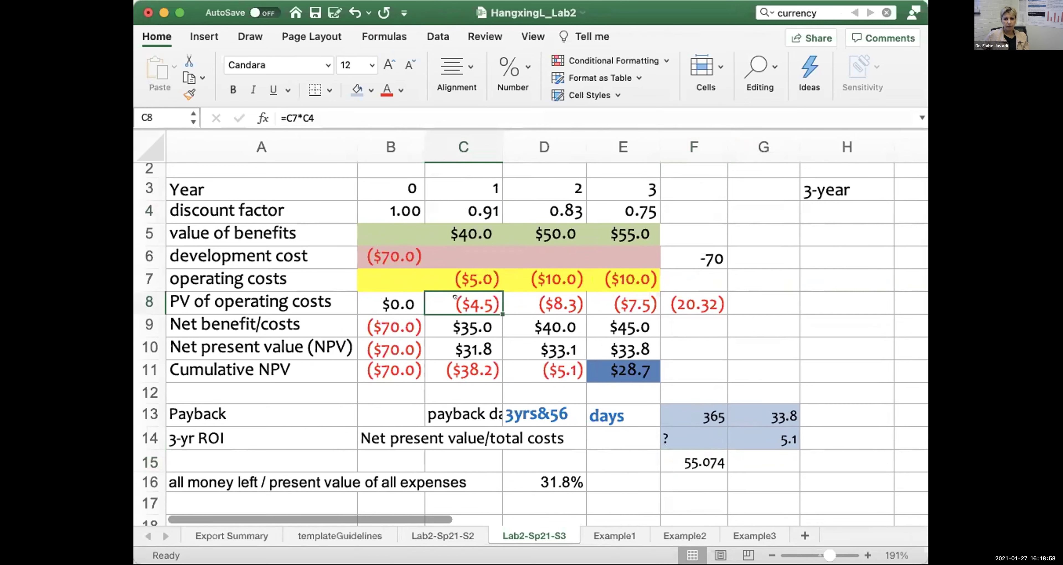
pyautogui.press('Down')
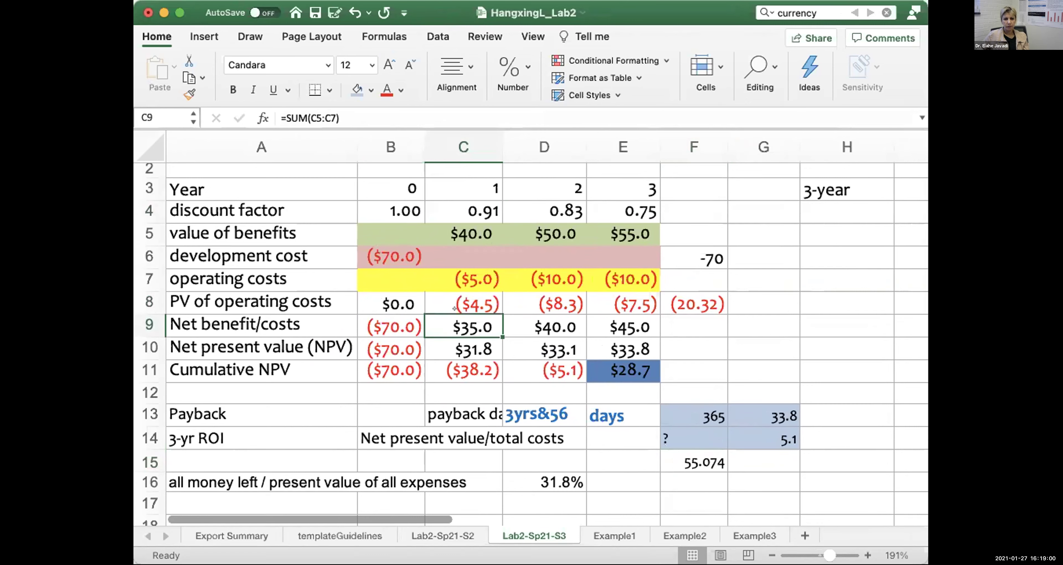
pyautogui.click(451, 344)
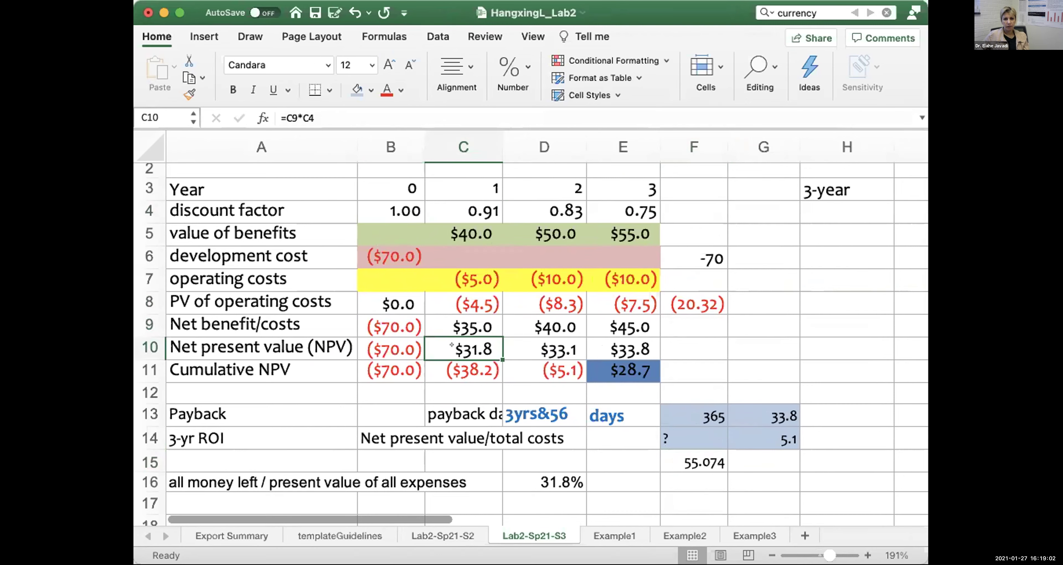
pyautogui.press('Down')
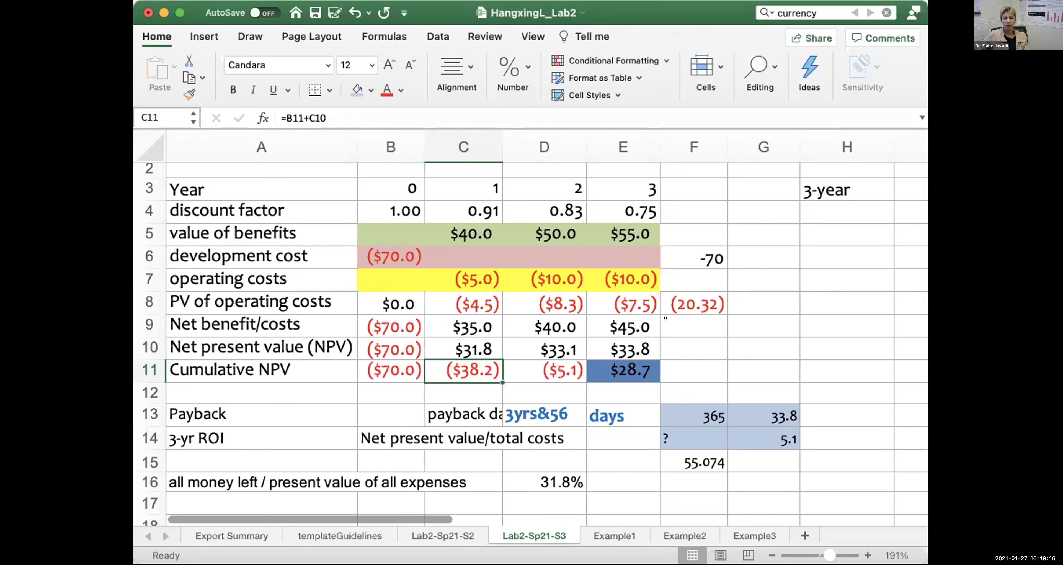
pyautogui.click(553, 472)
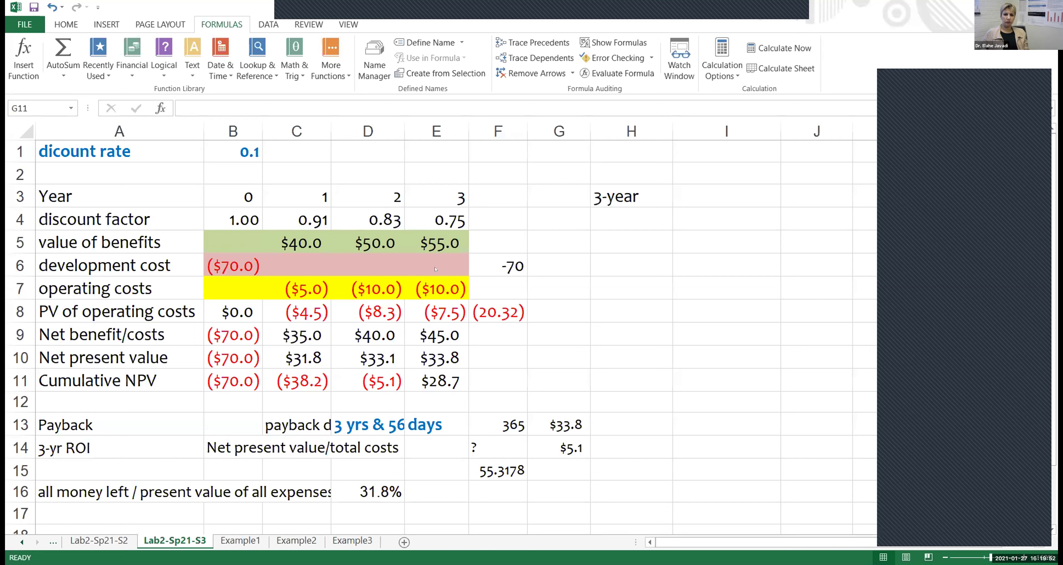
# Examine the year 3 benefit value in E5, the formulas in E4 and E8 to E11, and the payback days formula in F15.
pyautogui.click(445, 239)
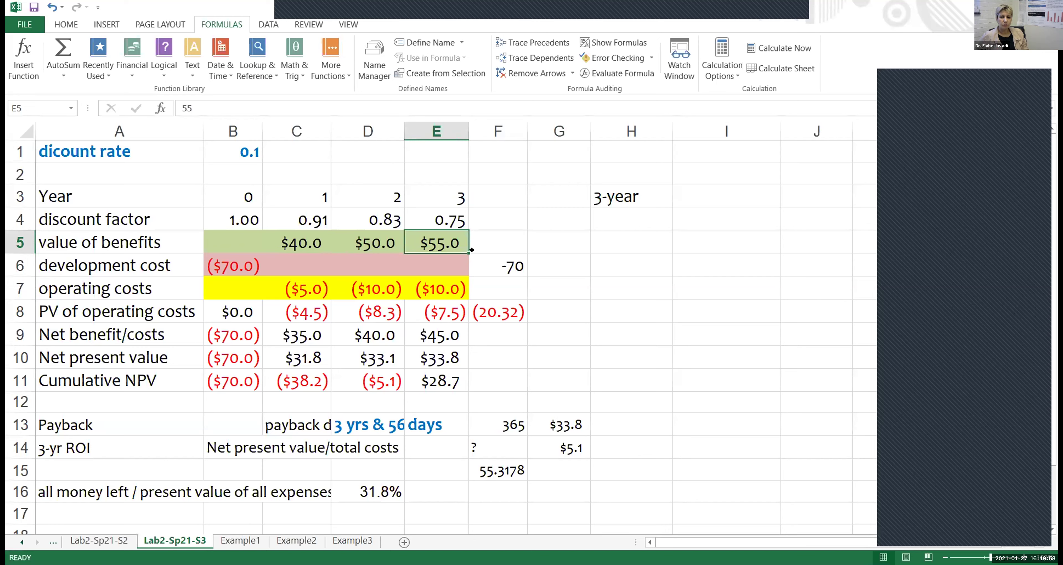
pyautogui.click(465, 216)
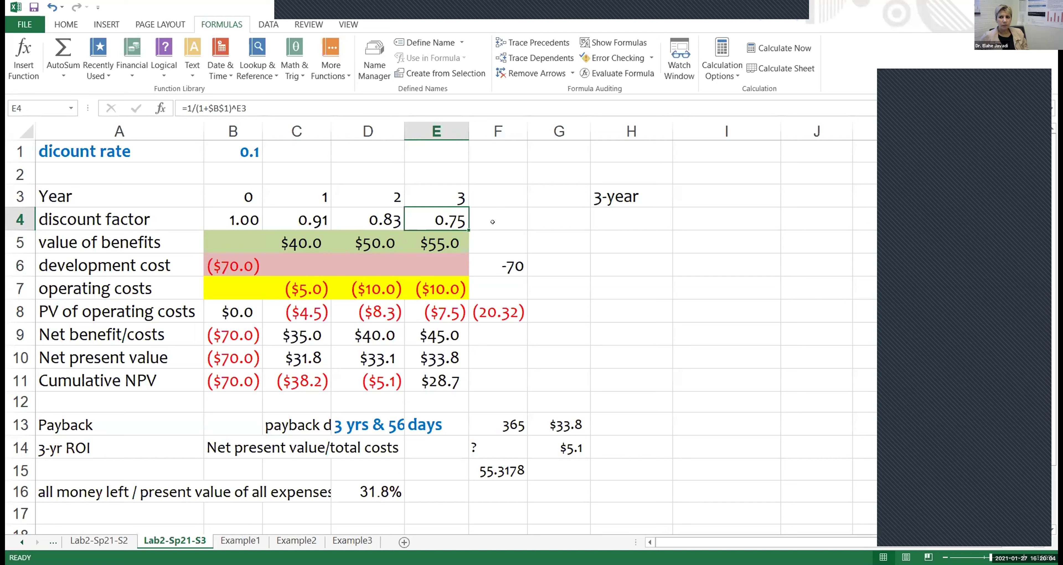
pyautogui.click(437, 311)
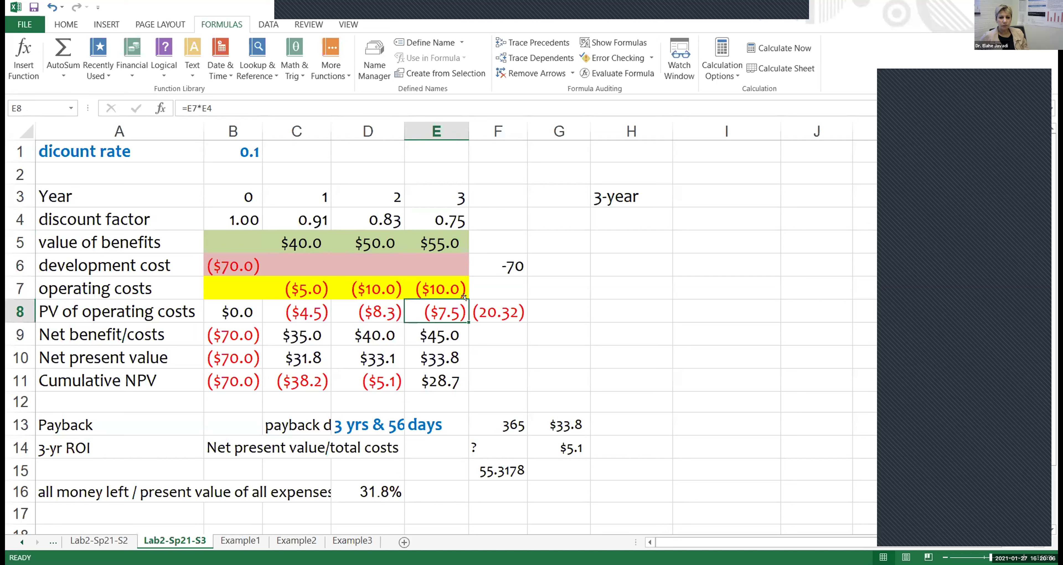
pyautogui.click(445, 342)
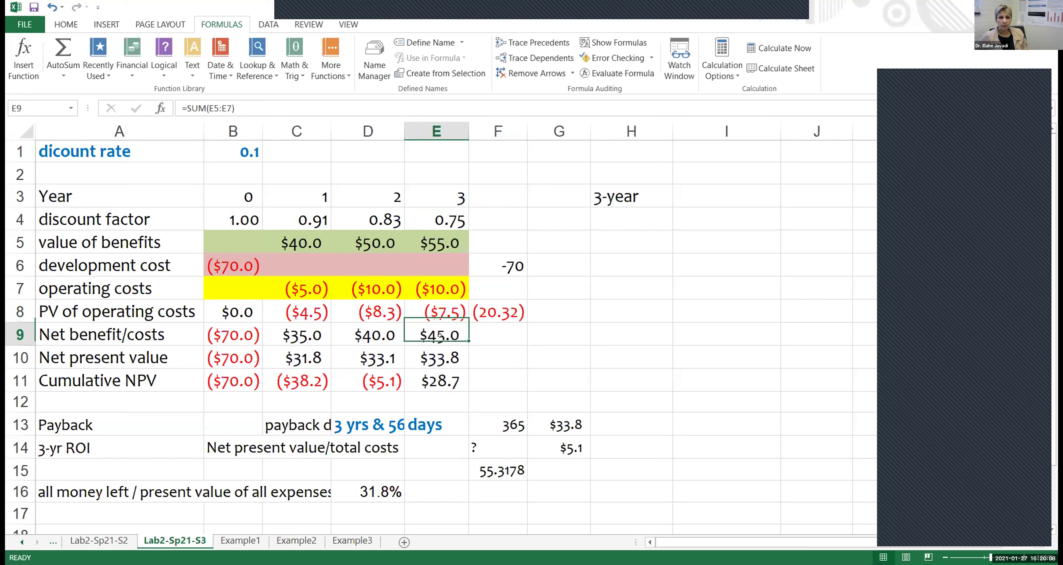
pyautogui.click(443, 355)
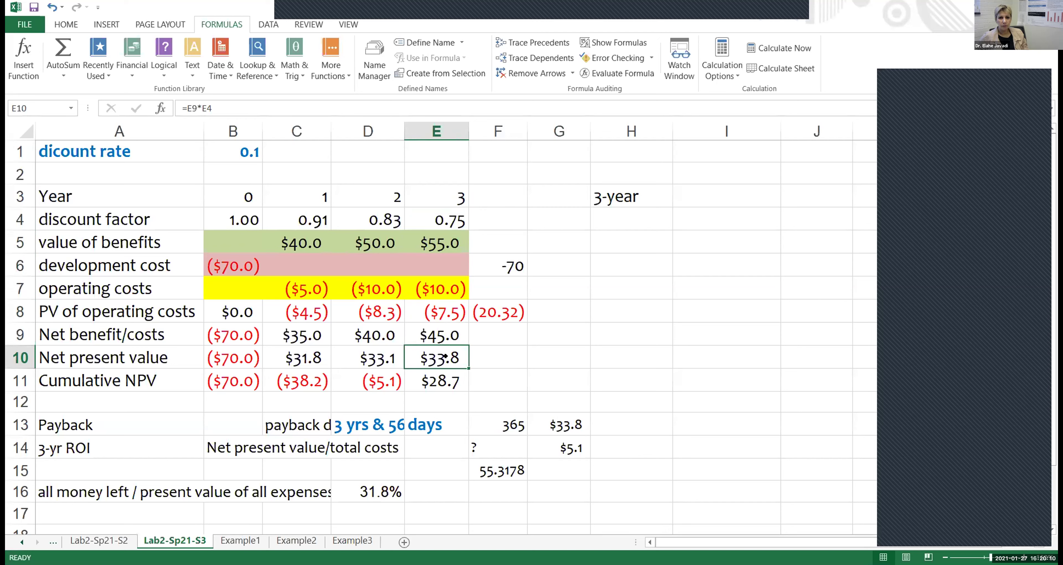
pyautogui.click(439, 373)
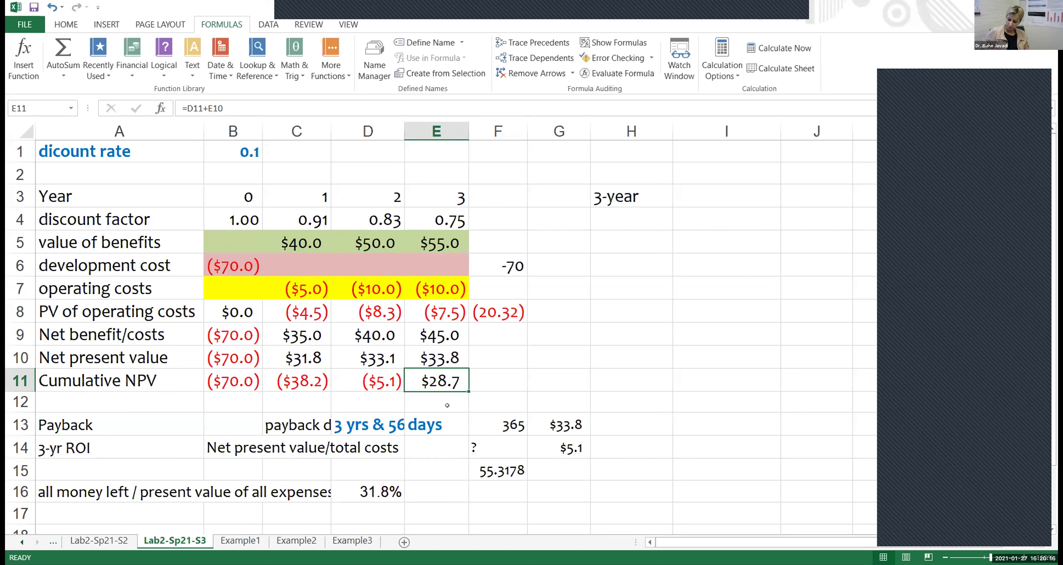
pyautogui.click(486, 466)
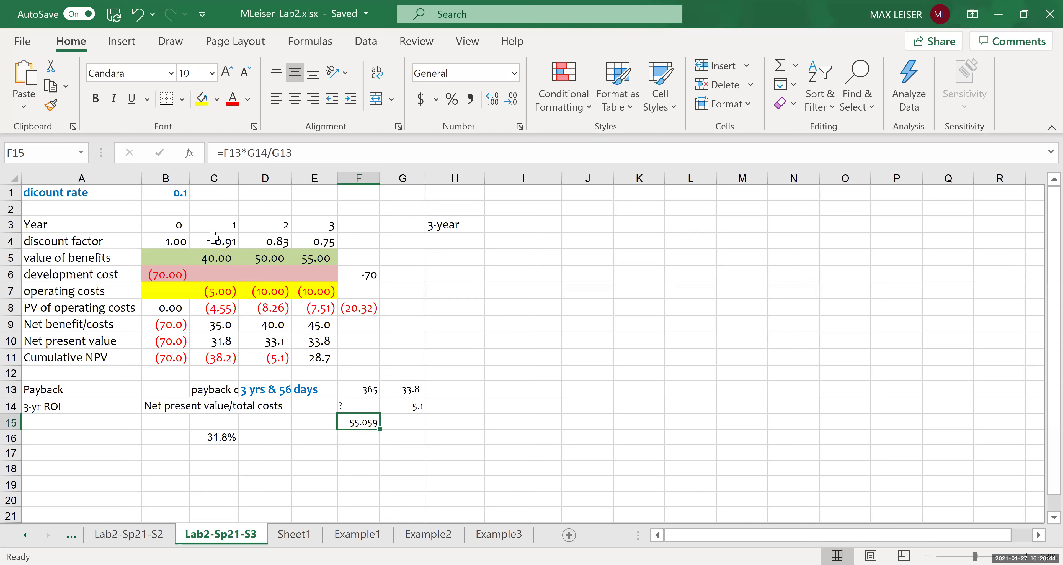
# Check the discount factor in C4, net benefit in C9, PV of operating costs in D8, cumulative NPV in D11 and ROI in C16.
pyautogui.doubleClick(213, 237)
pyautogui.press('Escape')
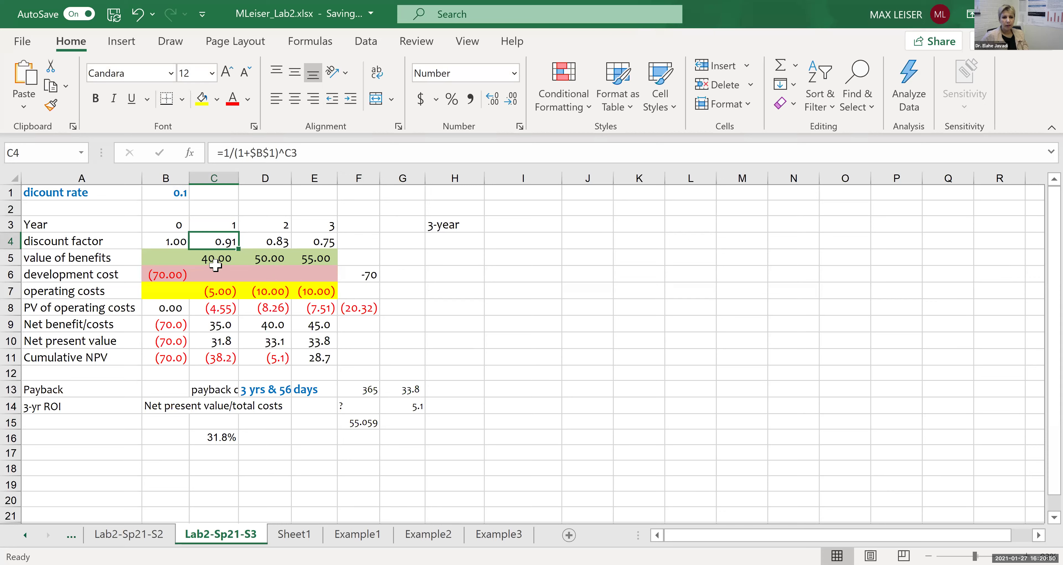
pyautogui.click(214, 328)
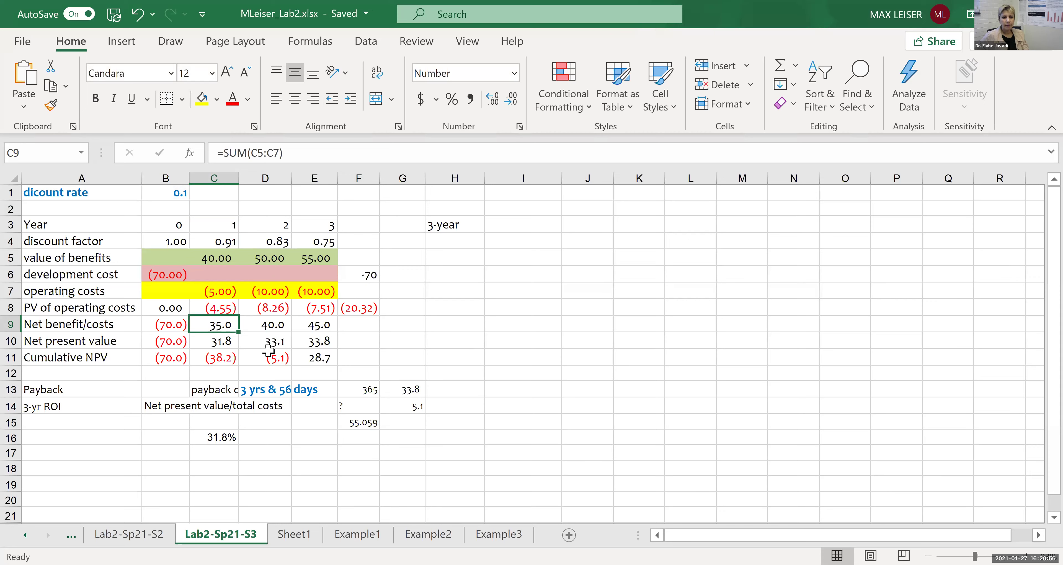
pyautogui.click(260, 310)
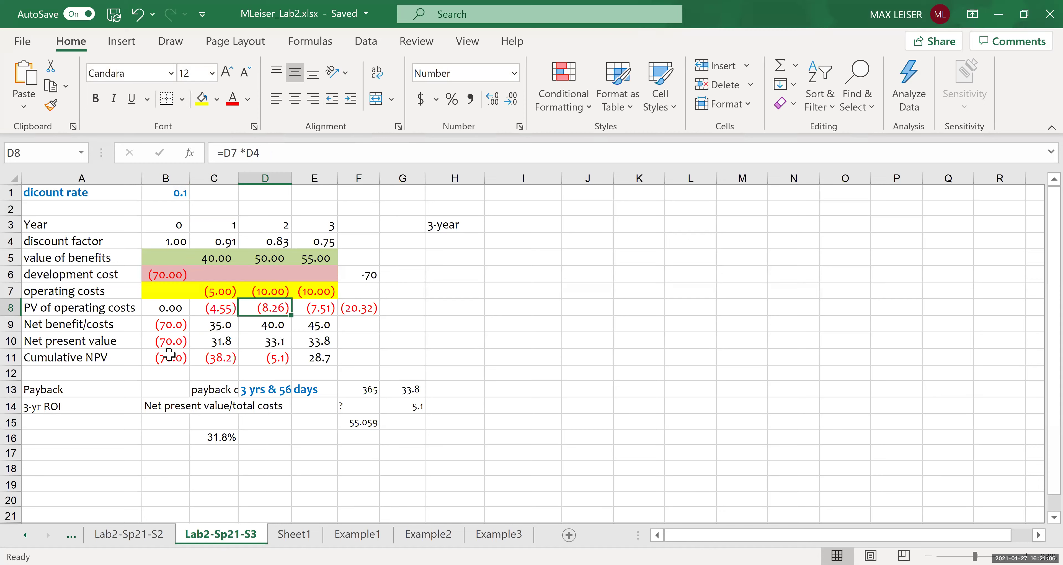
pyautogui.click(265, 356)
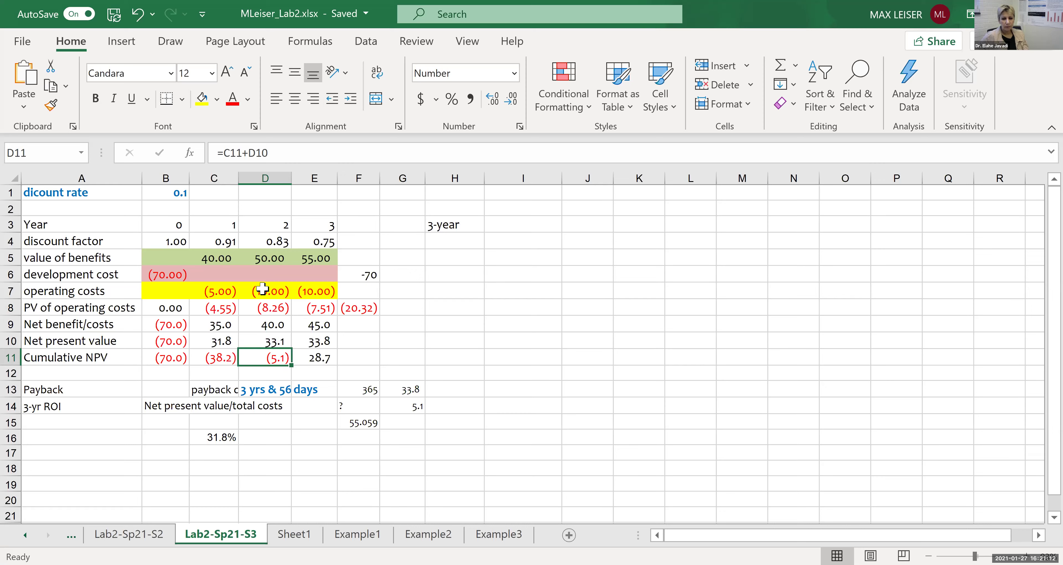
pyautogui.click(221, 436)
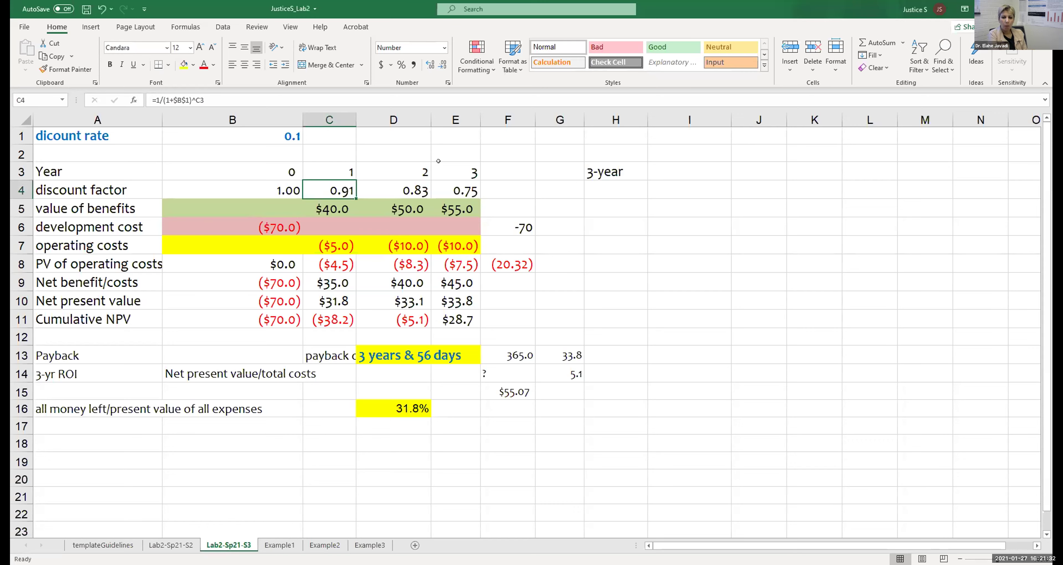
# Examine the formulas in D4, D8, E9, E10, B10 and C10, plus the ROI in D16 and payback days in F15.
pyautogui.click(377, 187)
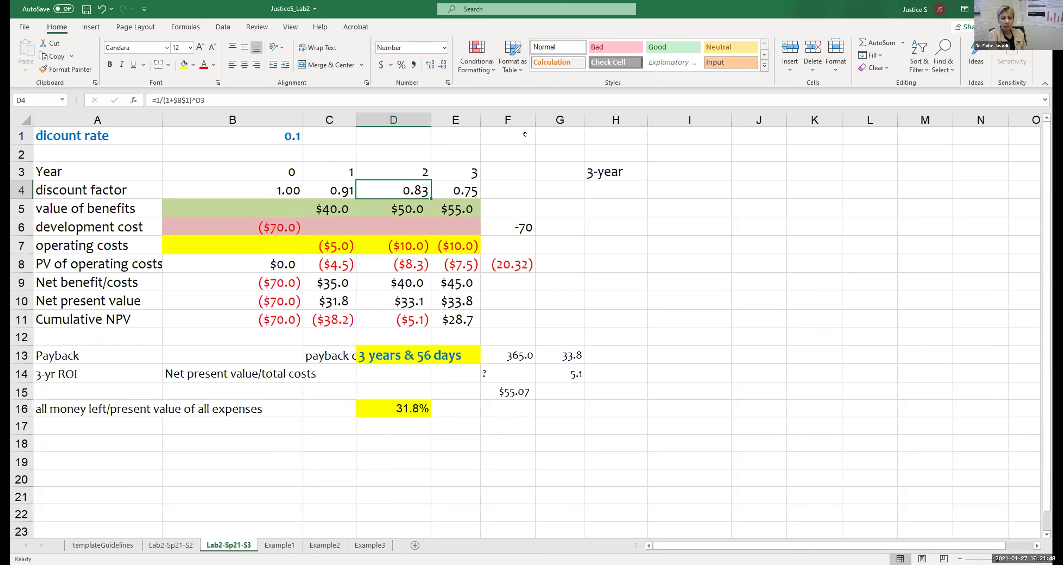
pyautogui.click(411, 263)
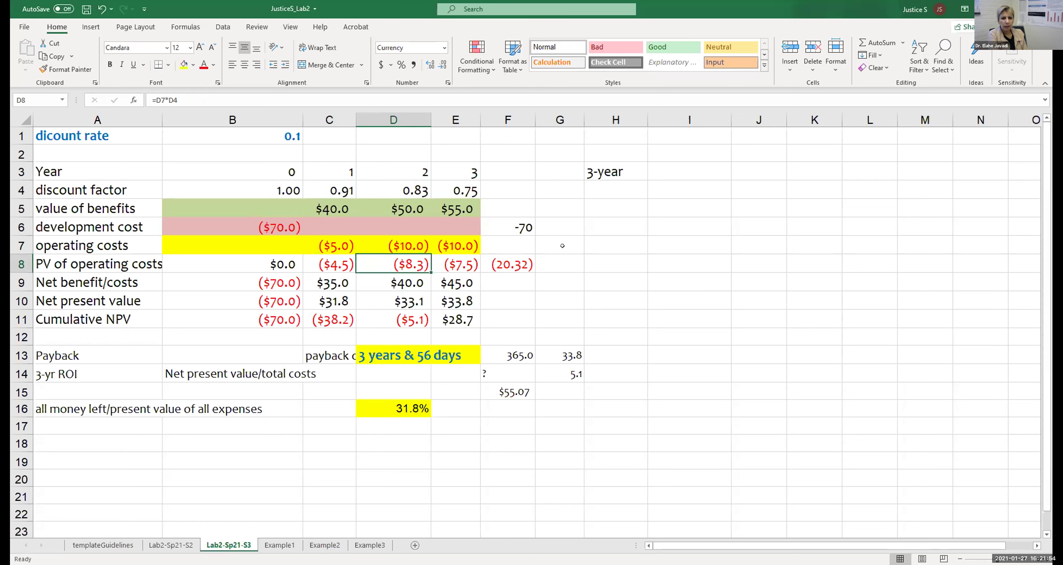
pyautogui.click(458, 282)
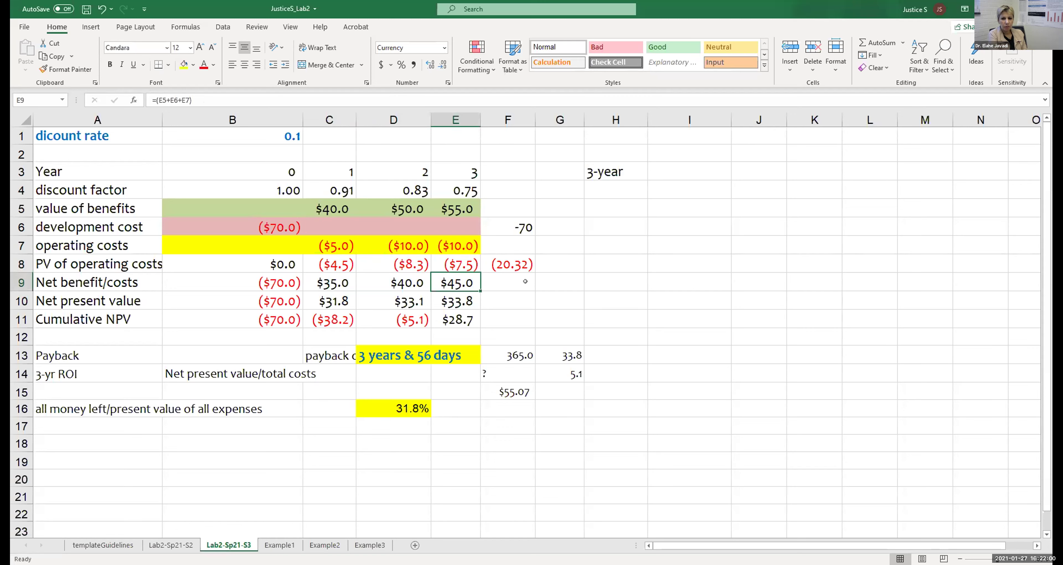
pyautogui.click(440, 297)
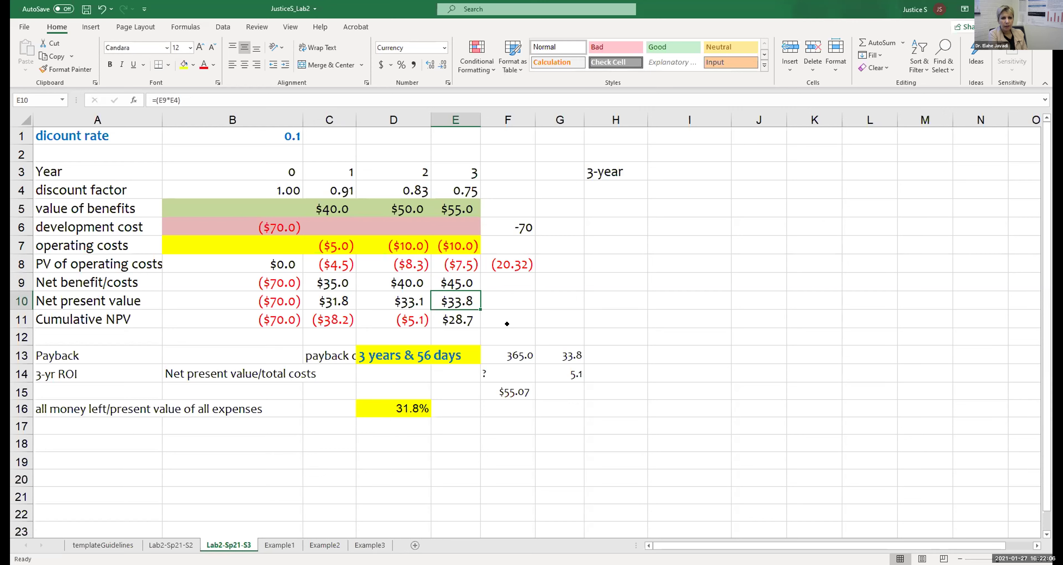
pyautogui.click(265, 299)
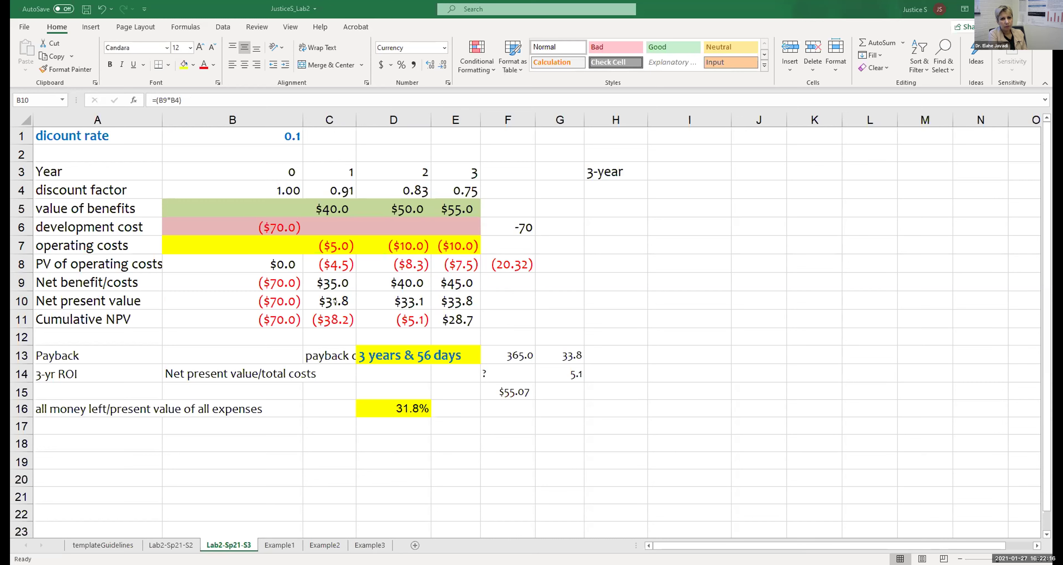
pyautogui.press('F2')
pyautogui.click(326, 301)
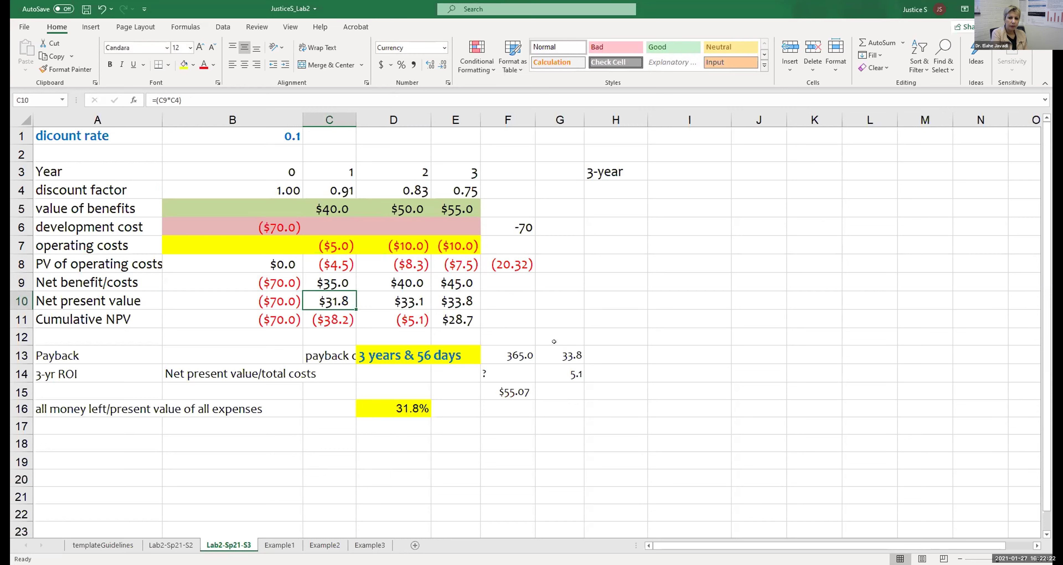
pyautogui.click(392, 410)
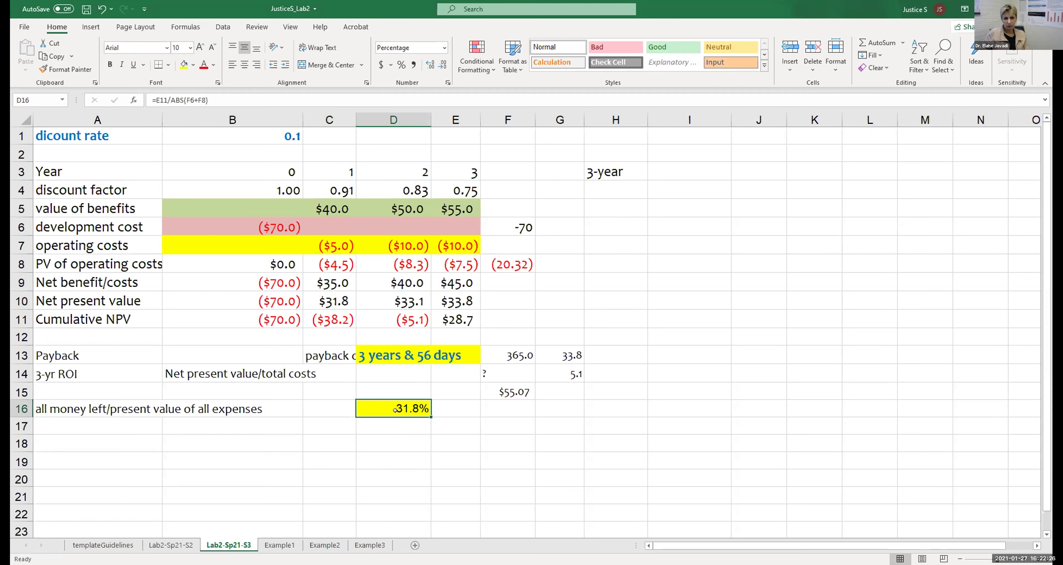
pyautogui.click(508, 392)
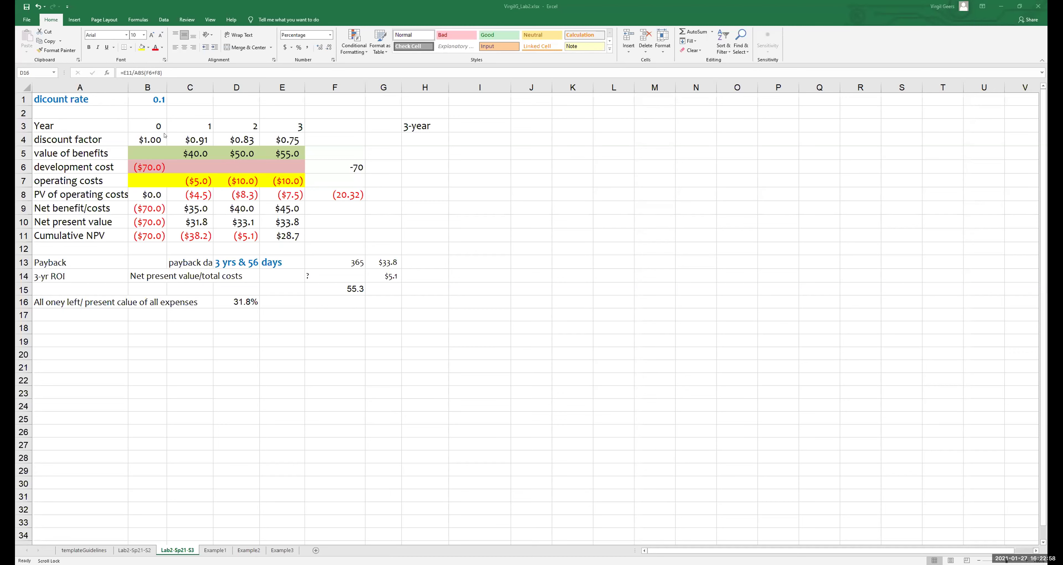
pyautogui.press('F2')
pyautogui.press('Home')
pyautogui.write('=')
pyautogui.click(240, 140)
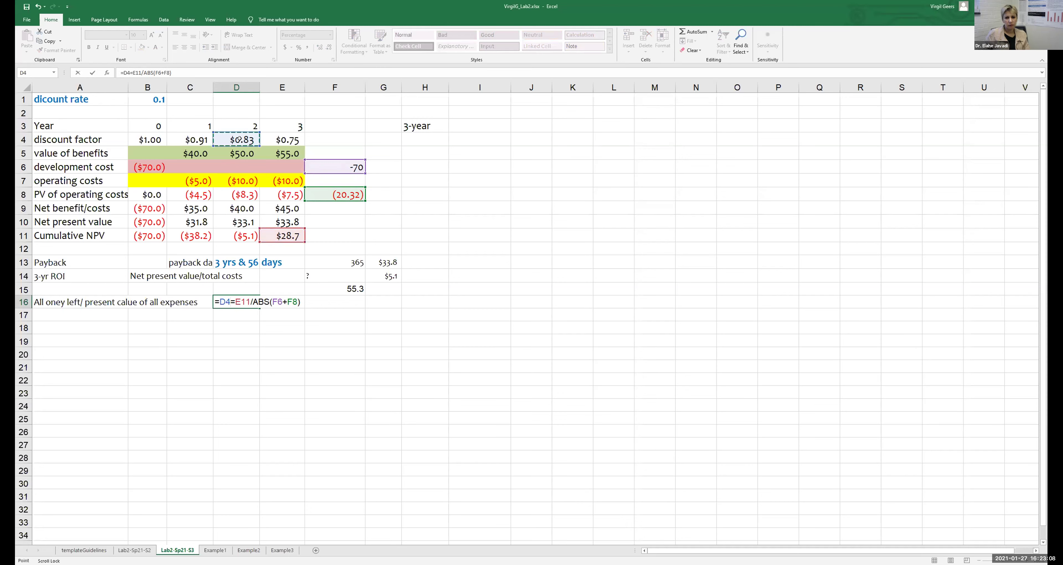
pyautogui.press('Escape')
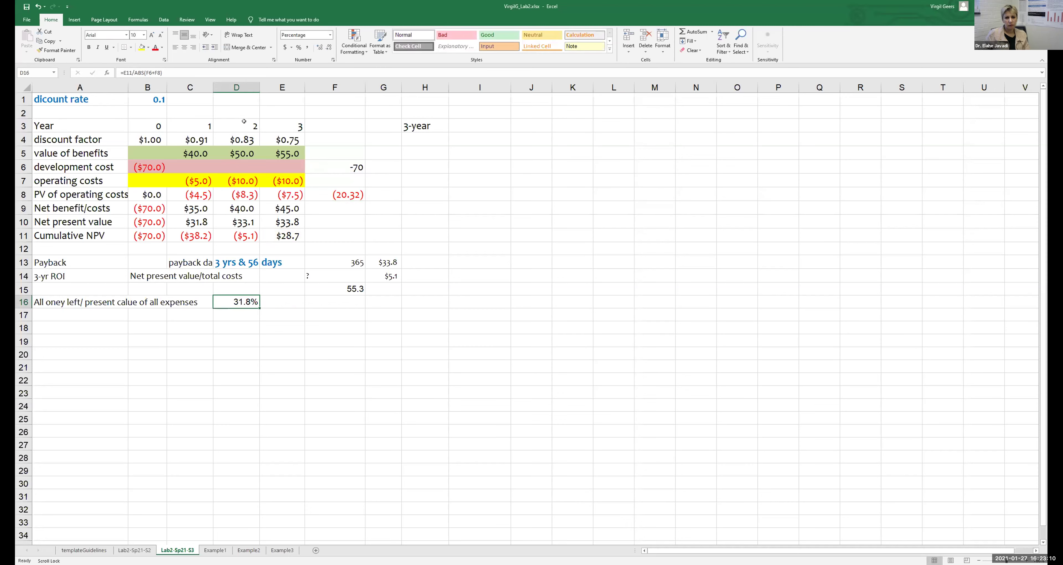
# Examine the year 2 formulas in D4 and D8 to D11, and the payback days formula in F15.
pyautogui.click(255, 141)
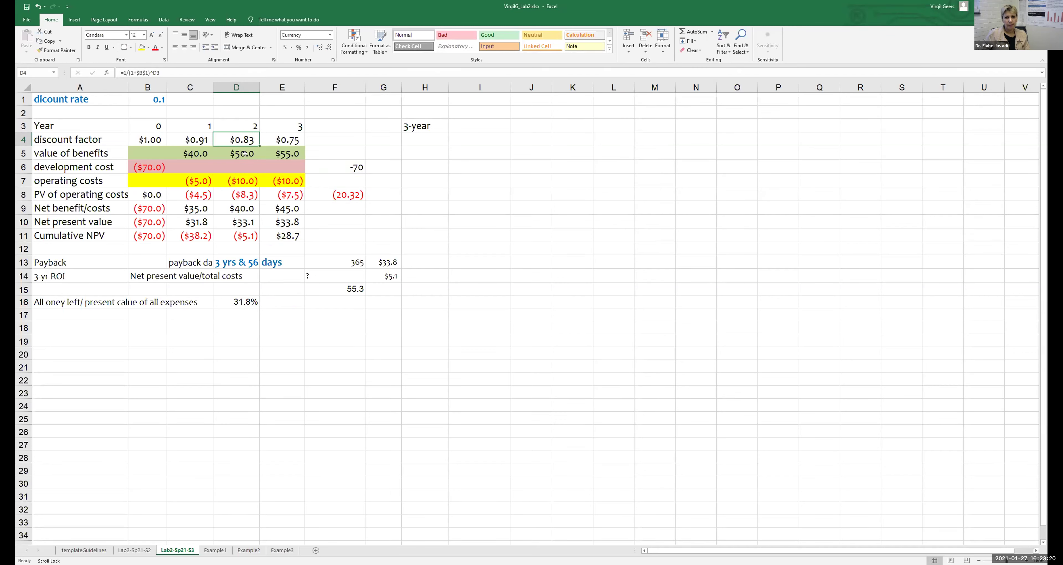
pyautogui.click(239, 194)
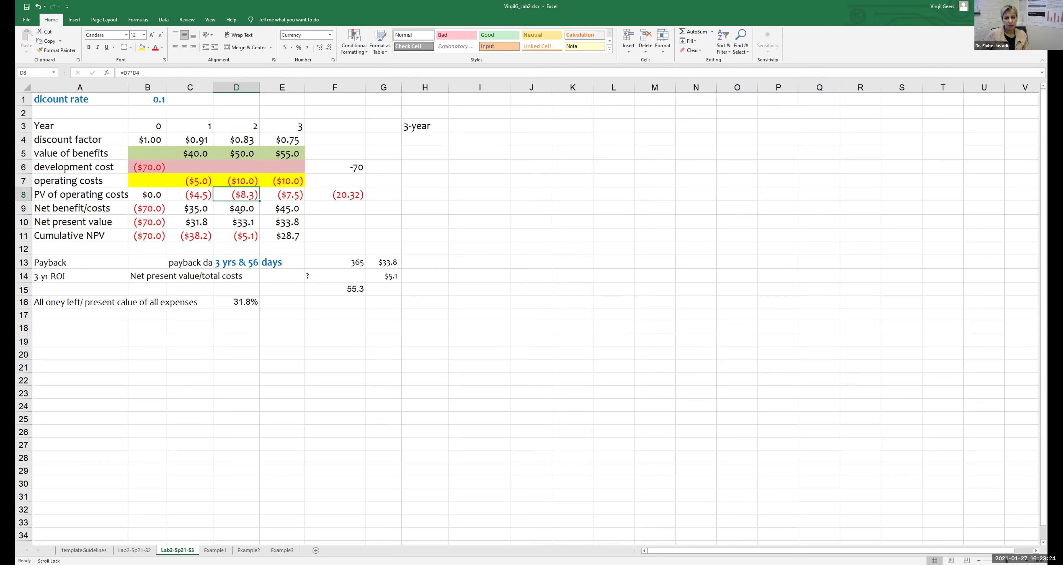
pyautogui.click(240, 207)
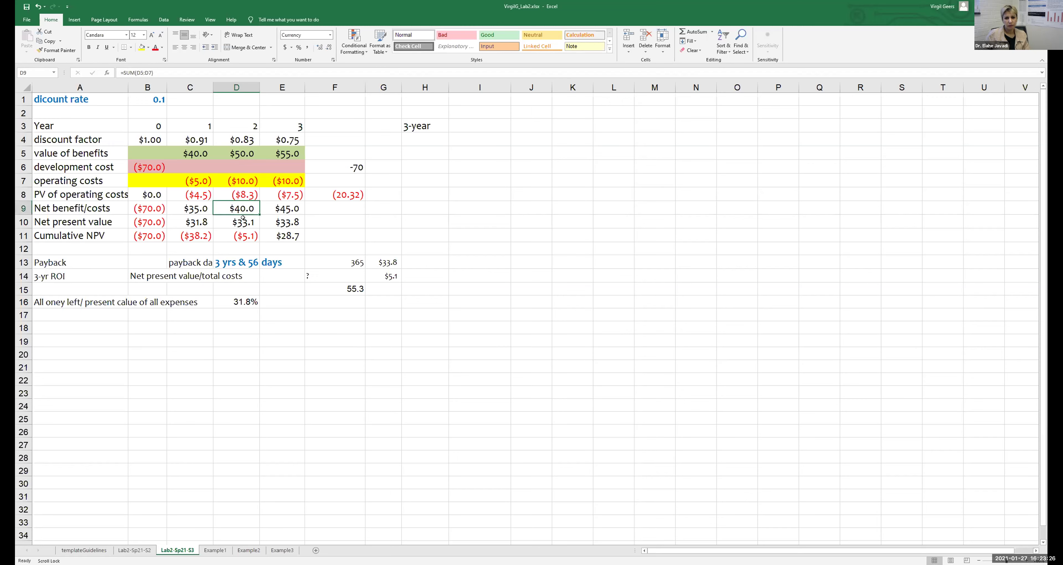
pyautogui.click(243, 219)
pyautogui.click(245, 237)
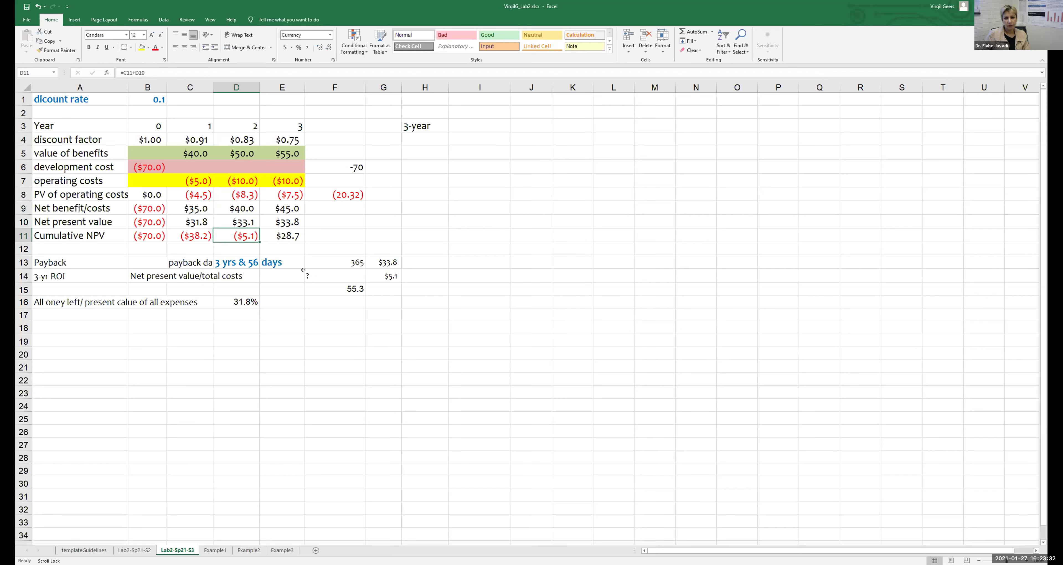
pyautogui.click(335, 289)
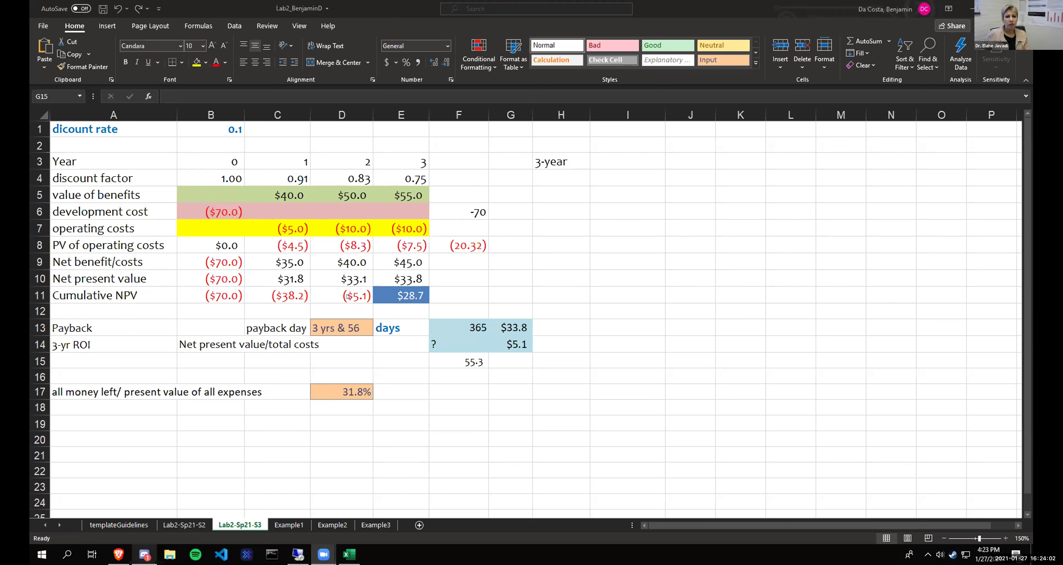
# Check the discount factor formula in B4, the year 3 formulas in E8 to E11, and the ROI formula in D17.
pyautogui.click(223, 172)
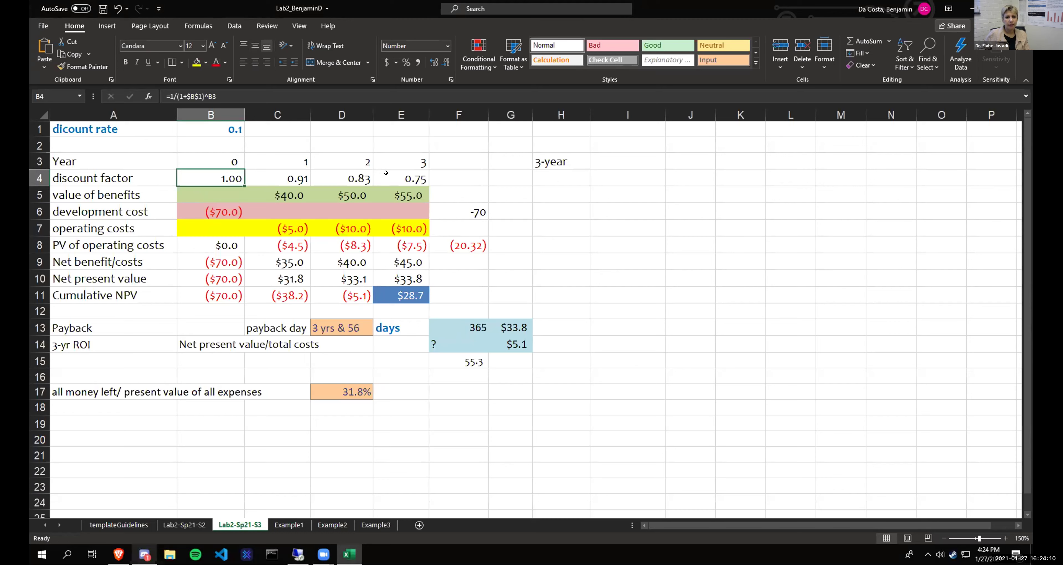
pyautogui.click(393, 245)
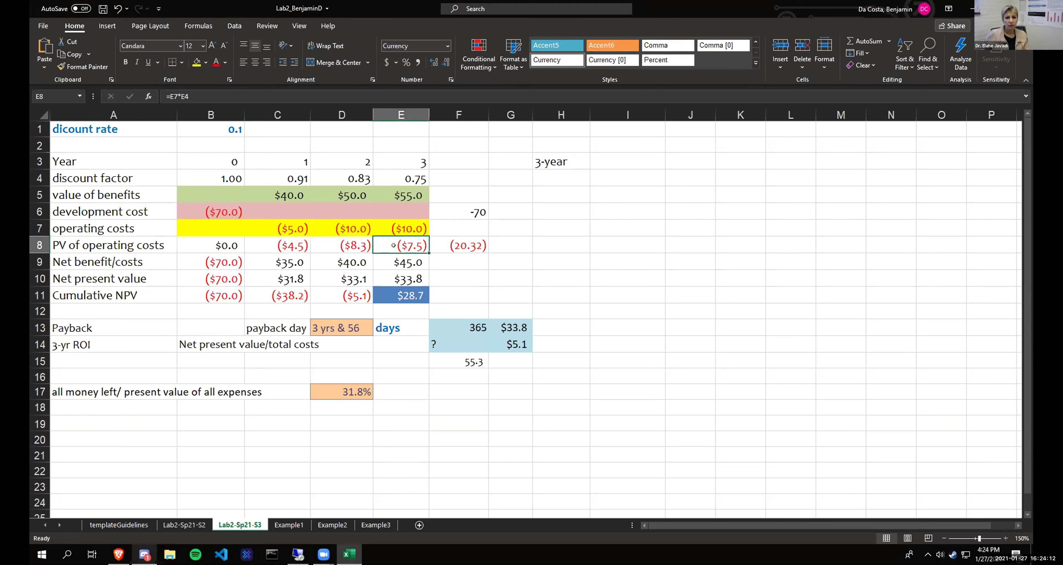
pyautogui.click(395, 260)
pyautogui.click(397, 278)
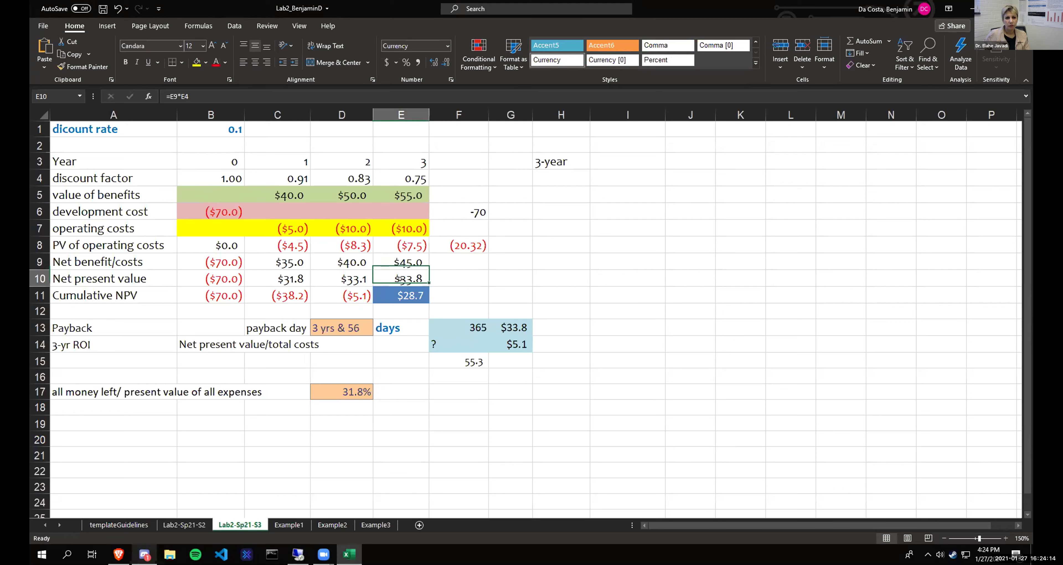
pyautogui.click(400, 295)
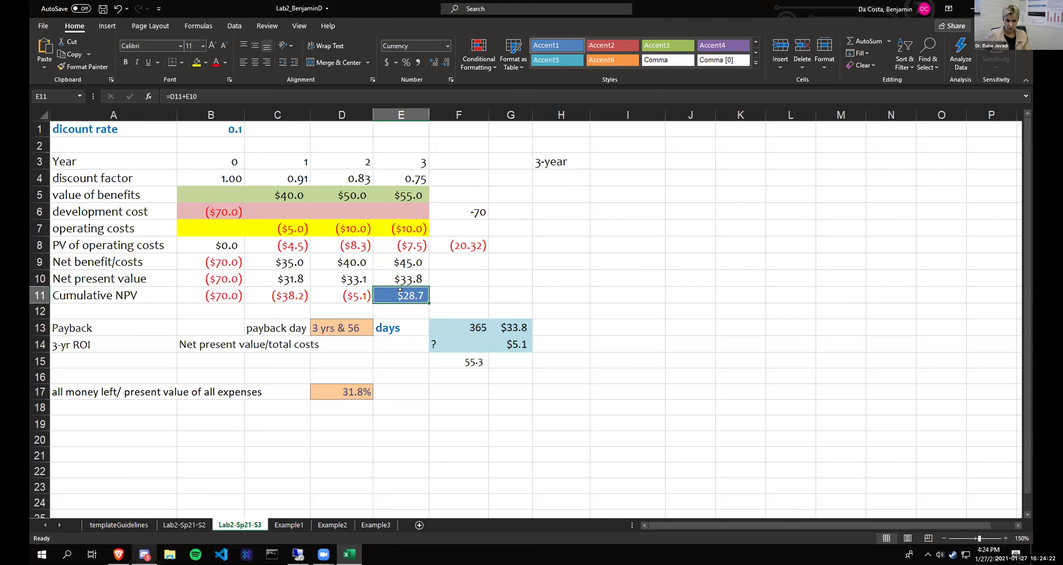
pyautogui.click(340, 388)
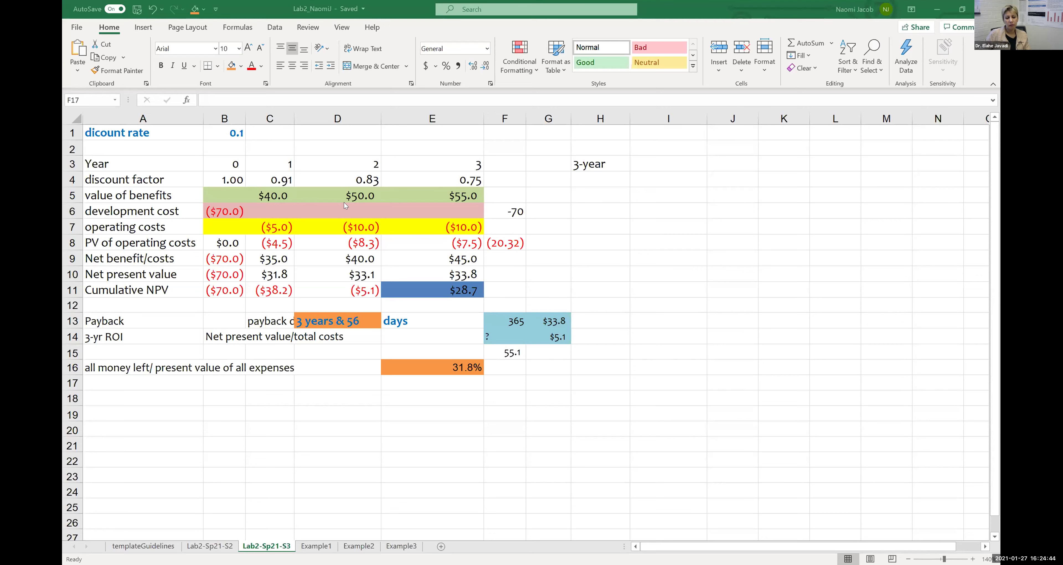
# Examine the year 3 formulas in E4 and E8 to E11, and the payback days formula in F15.
pyautogui.click(412, 175)
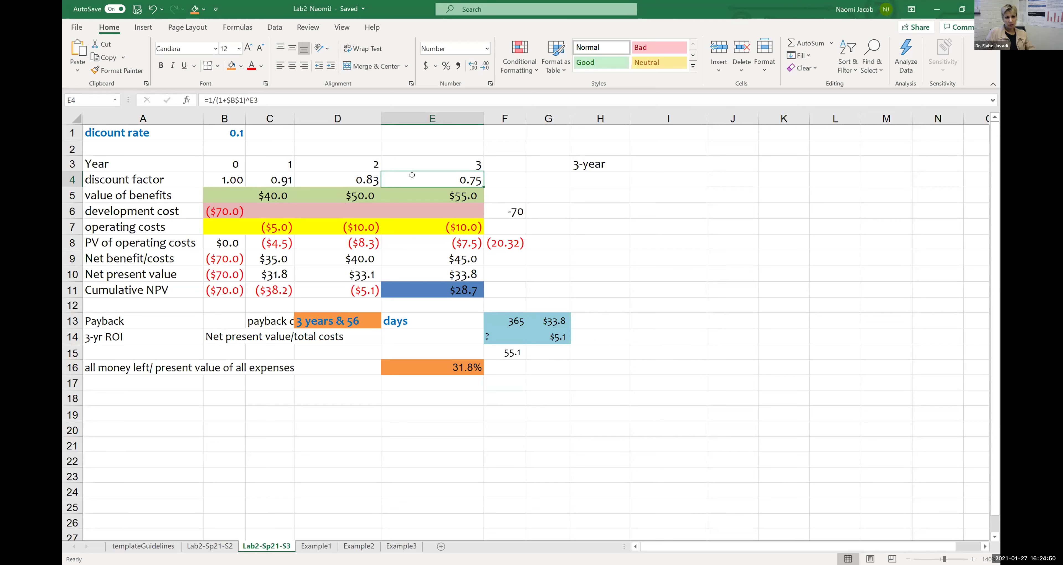
pyautogui.press('Down')
pyautogui.press('Down')
pyautogui.press('Down')
pyautogui.press('Down')
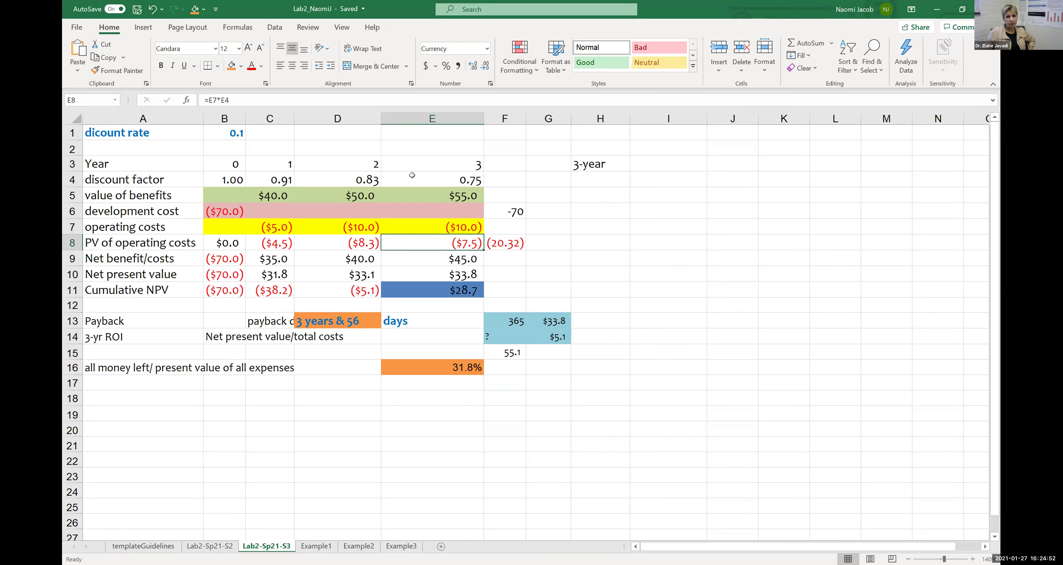
pyautogui.press('Down')
pyautogui.press('Down')
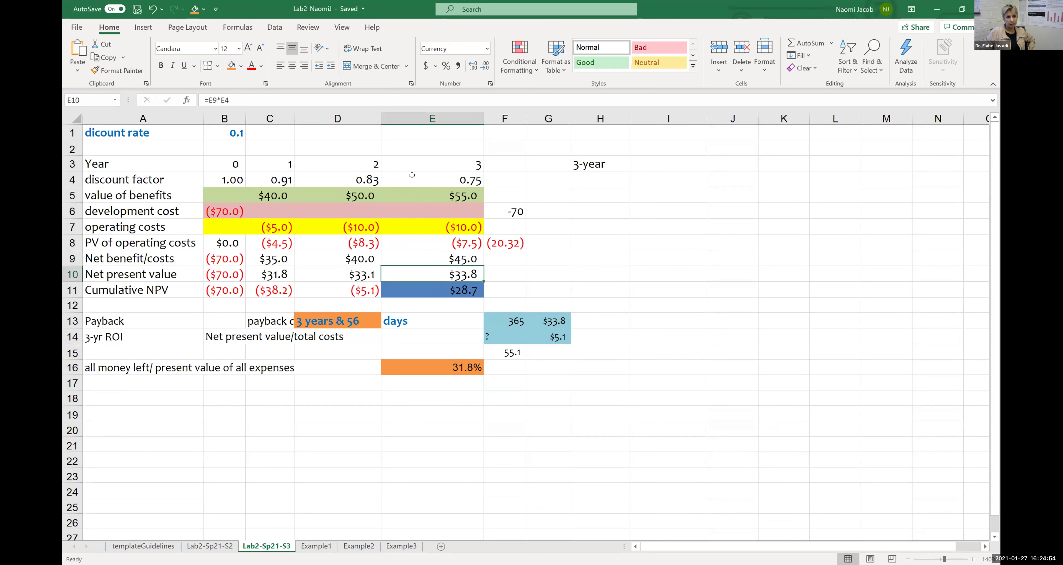
pyautogui.press('Down')
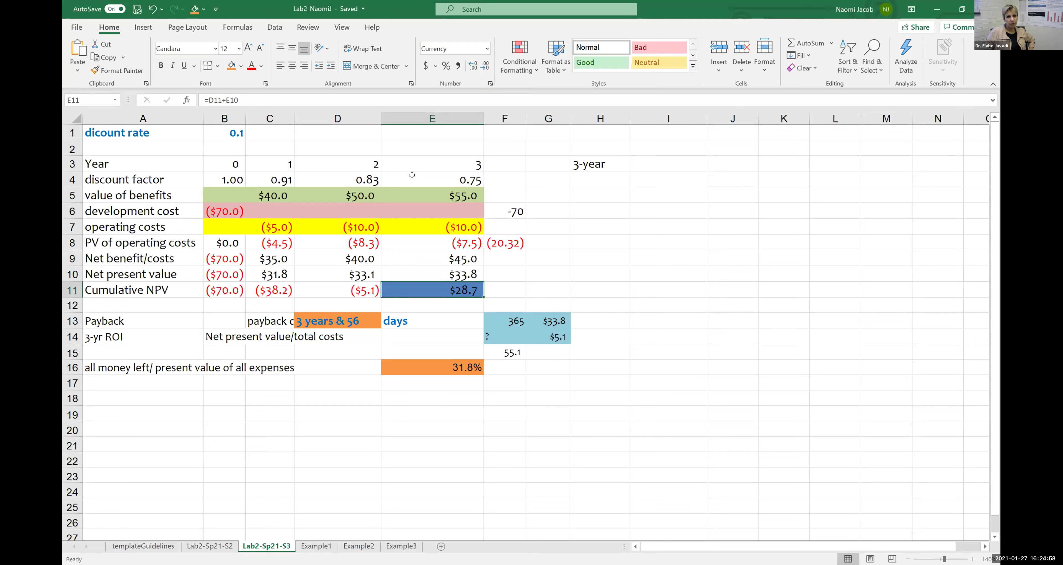
pyautogui.click(502, 352)
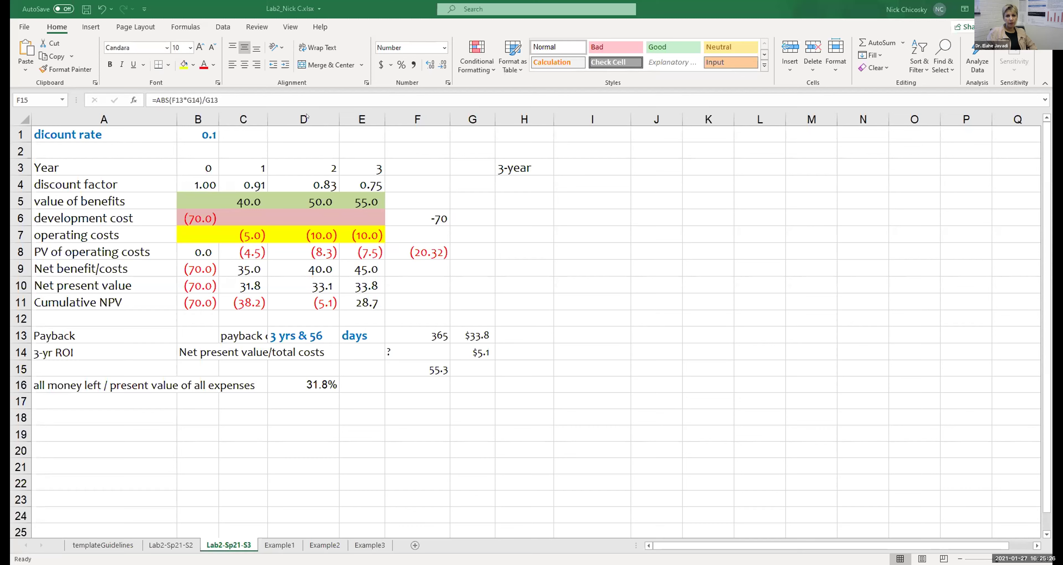
# Check the year 2 discount factor in D4 and the PV of costs, net benefit, NPV and cumulative NPV formulas in D8 to D11.
pyautogui.click(292, 179)
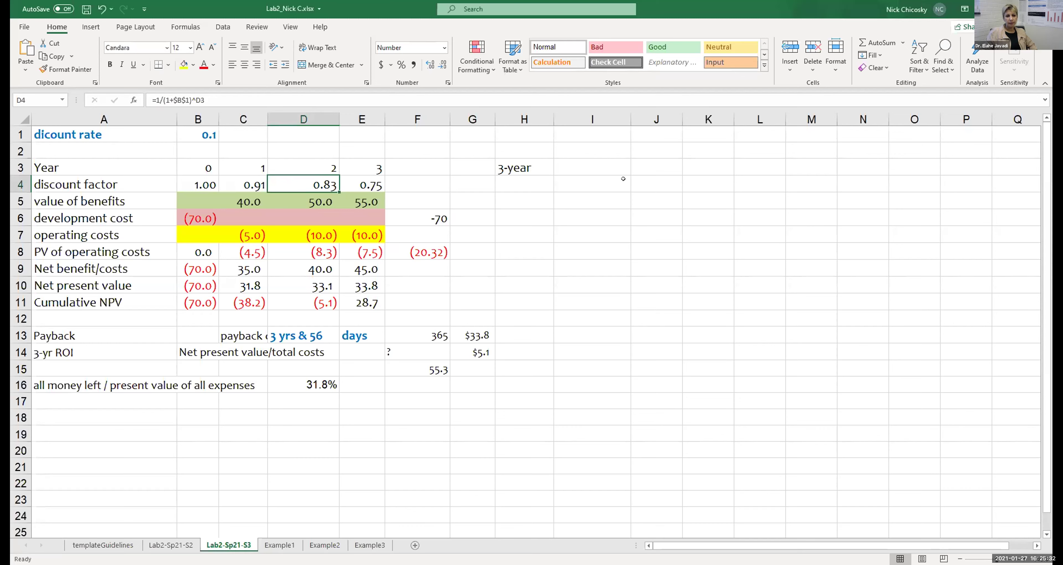
pyautogui.press('Down')
pyautogui.press('Down')
pyautogui.press('Down')
pyautogui.press('Down')
pyautogui.press('Down')
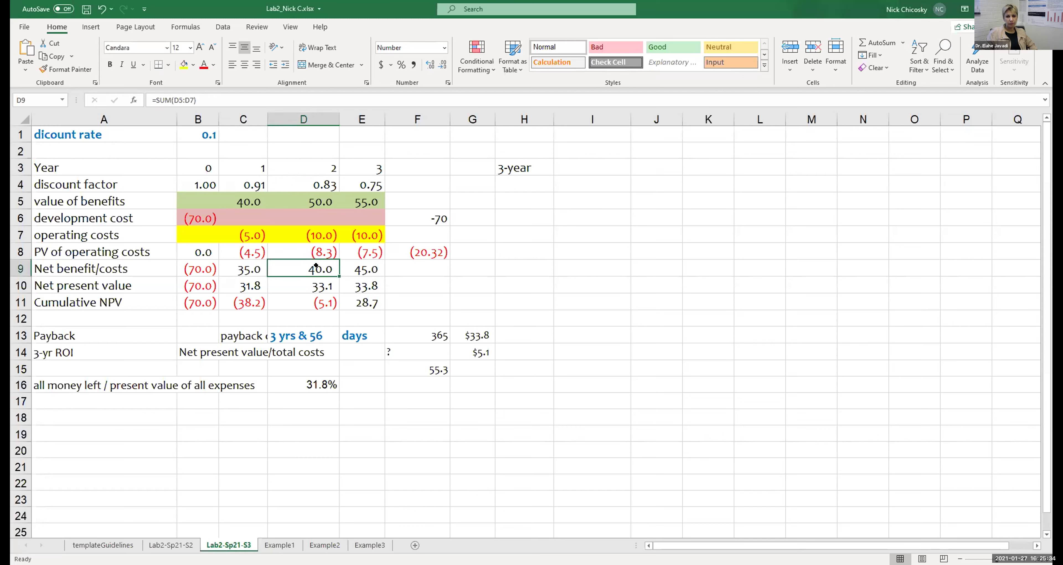
pyautogui.press('Down')
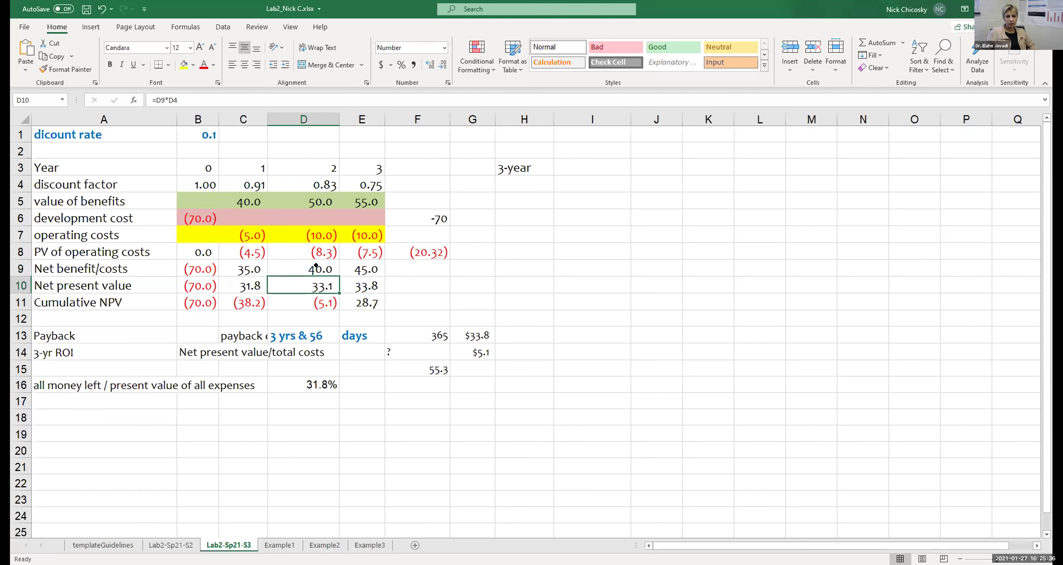
pyautogui.press('Down')
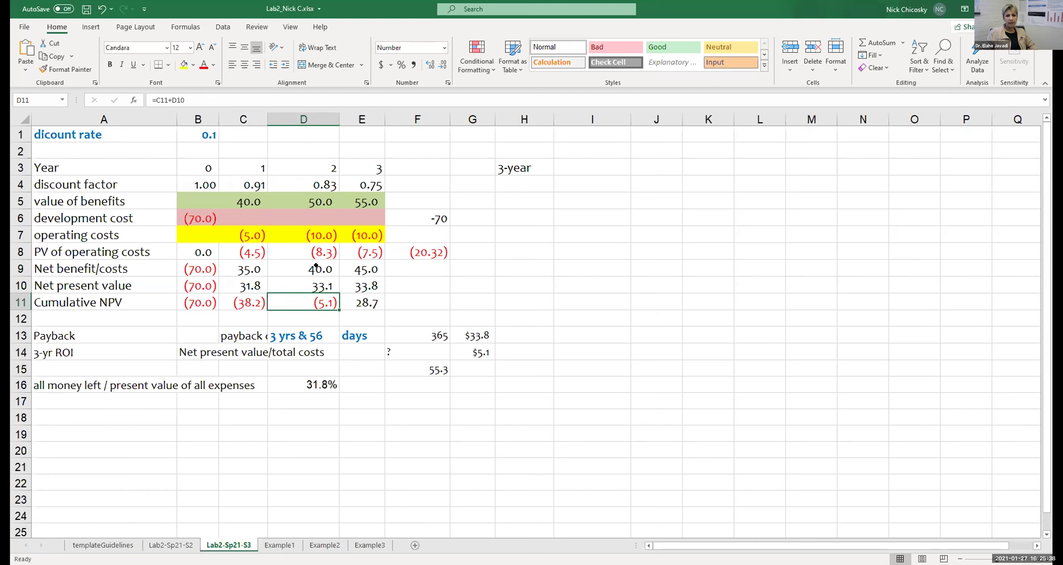
pyautogui.click(309, 253)
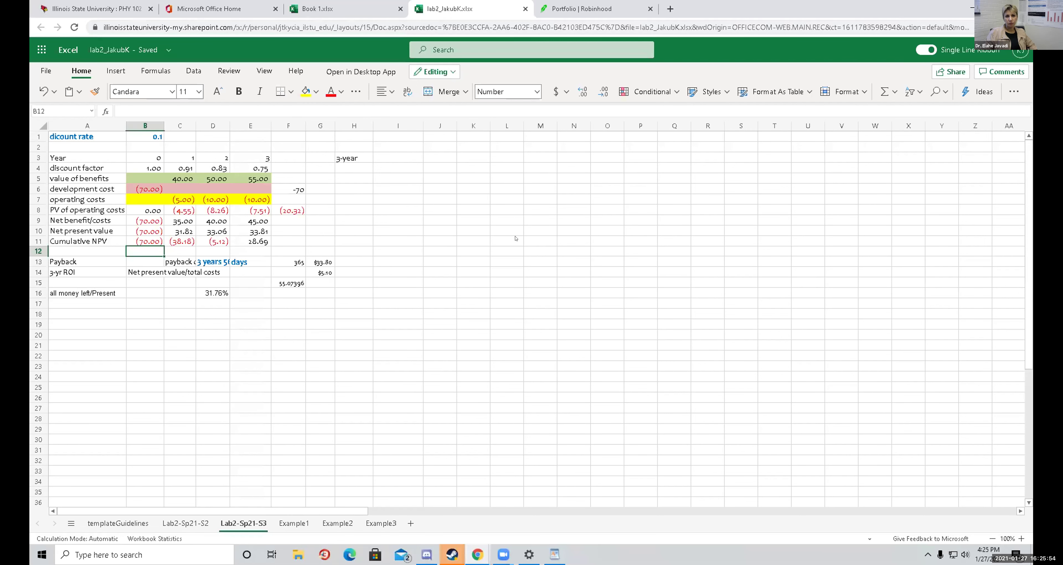
# Enter "z" in cell B12.
pyautogui.write('z')
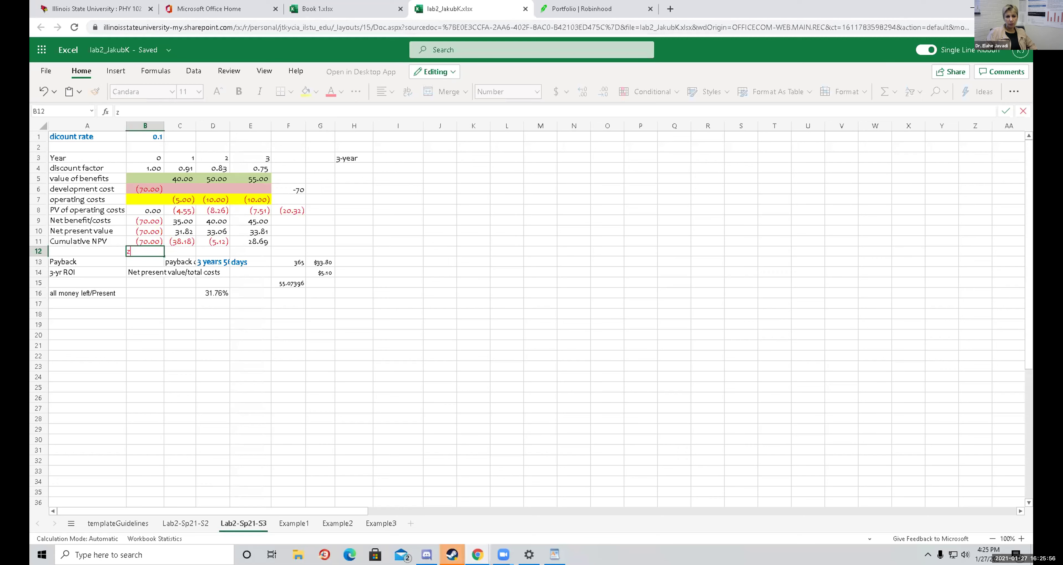
pyautogui.hotkey('ctrl', 'Return')
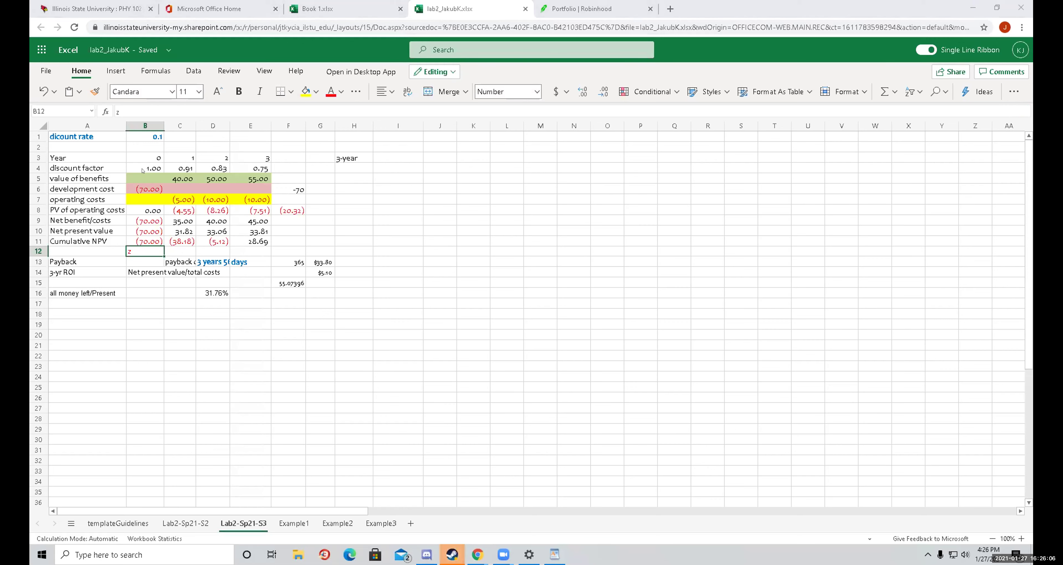
# Examine the year 1 discount factor formula in C4 and the formulas in C8 to C11.
pyautogui.click(189, 170)
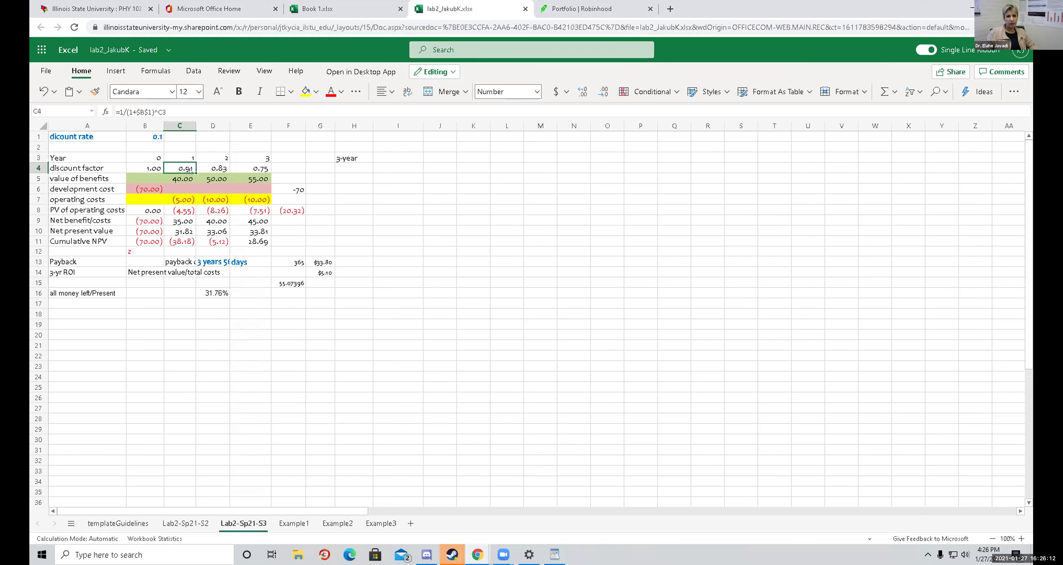
pyautogui.press('Right')
pyautogui.press('Down')
pyautogui.press('Left')
pyautogui.press('Down')
pyautogui.press('Down')
pyautogui.press('Down')
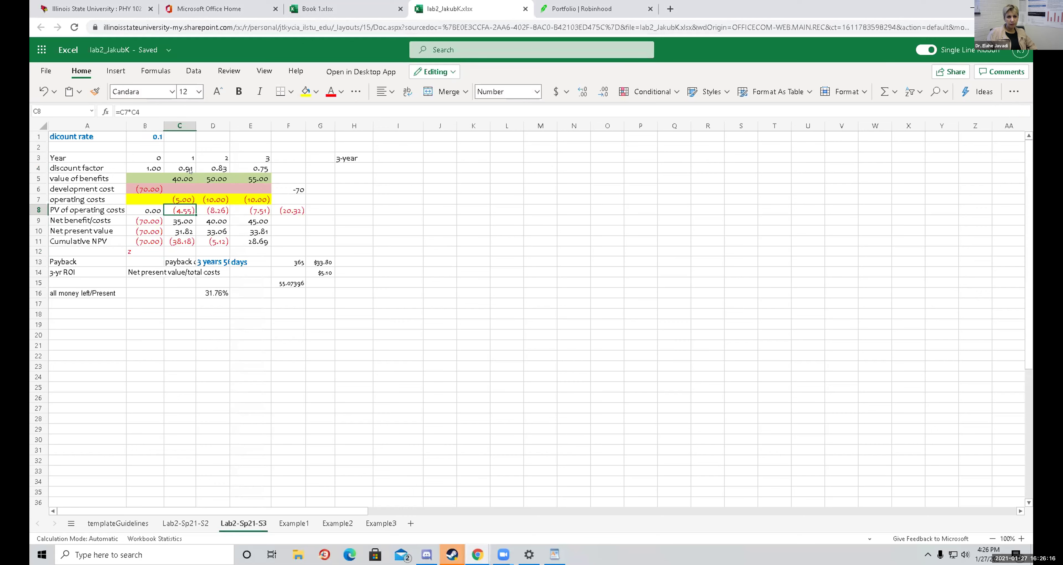
pyautogui.press('Down')
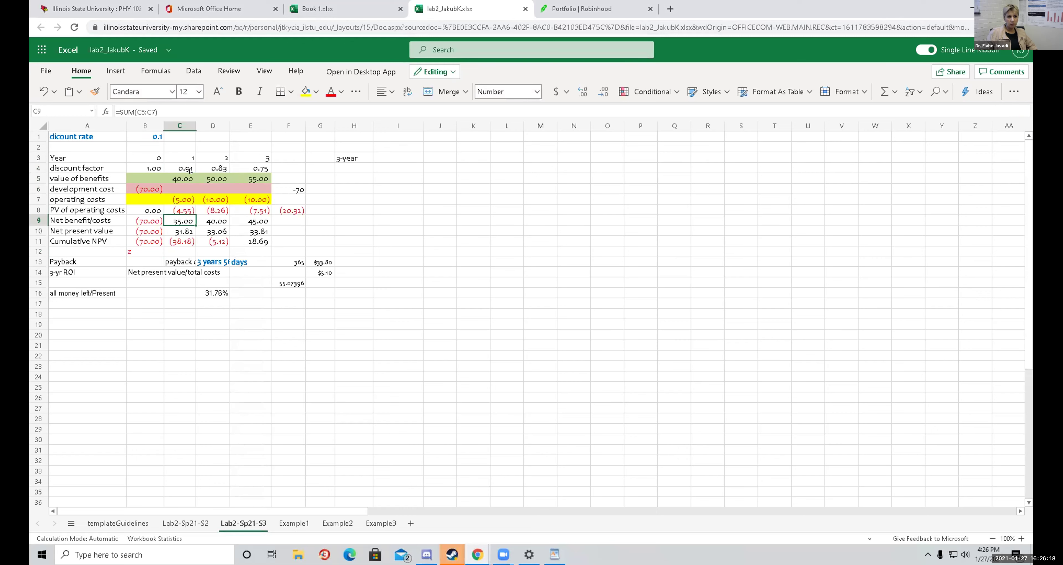
pyautogui.press('Down')
pyautogui.press('Down')
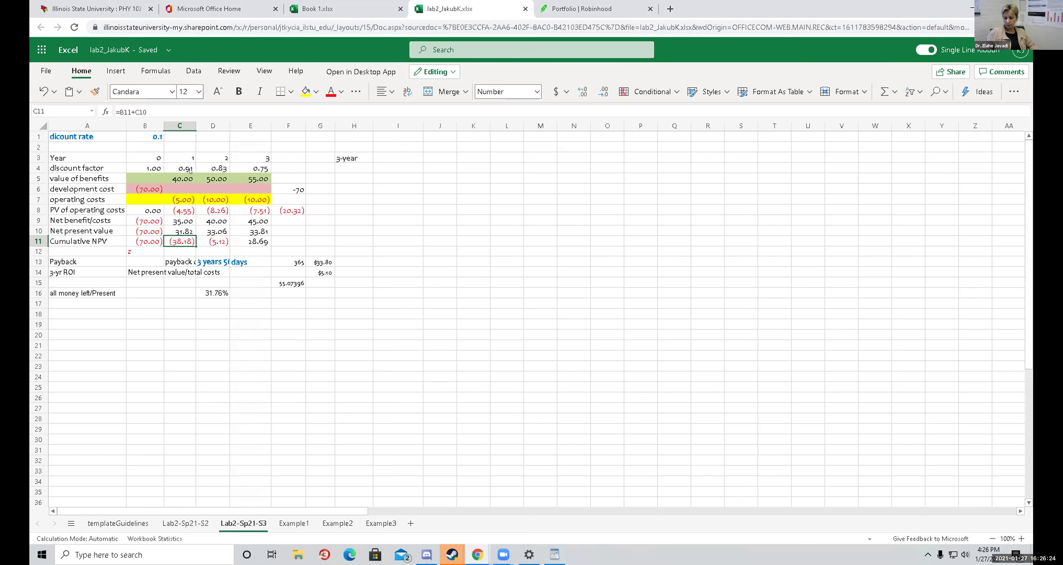
# Check the ROI formula in D16.
pyautogui.press('Down')
pyautogui.press('Right')
pyautogui.press('Down')
pyautogui.press('Down')
pyautogui.press('Down')
pyautogui.press('Down')
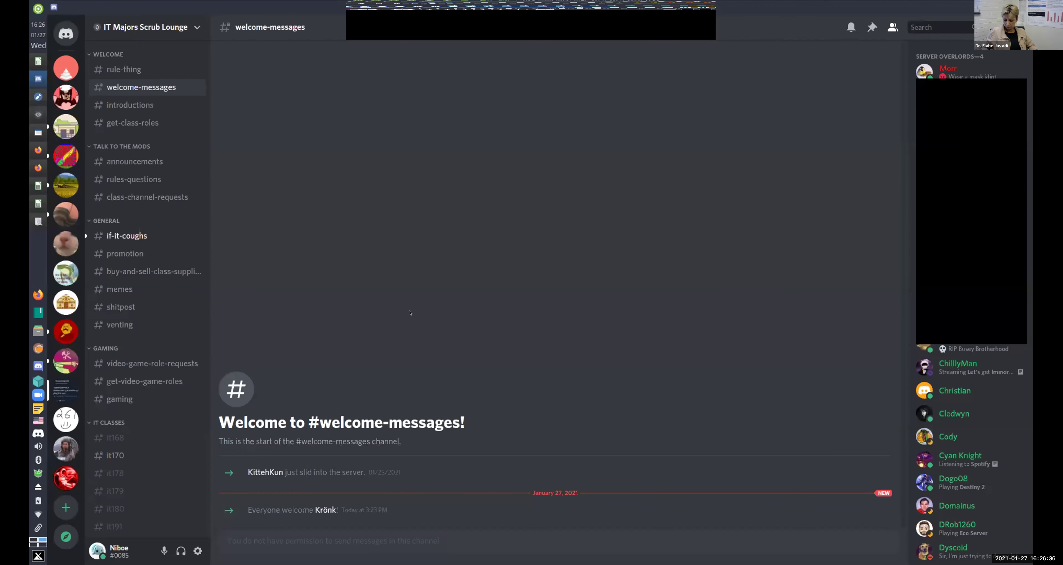
# Switch from Discord to the LibreOffice Calc worksheet and check cells C8, C13 and B6.
pyautogui.hotkey('alt', 'Tab')
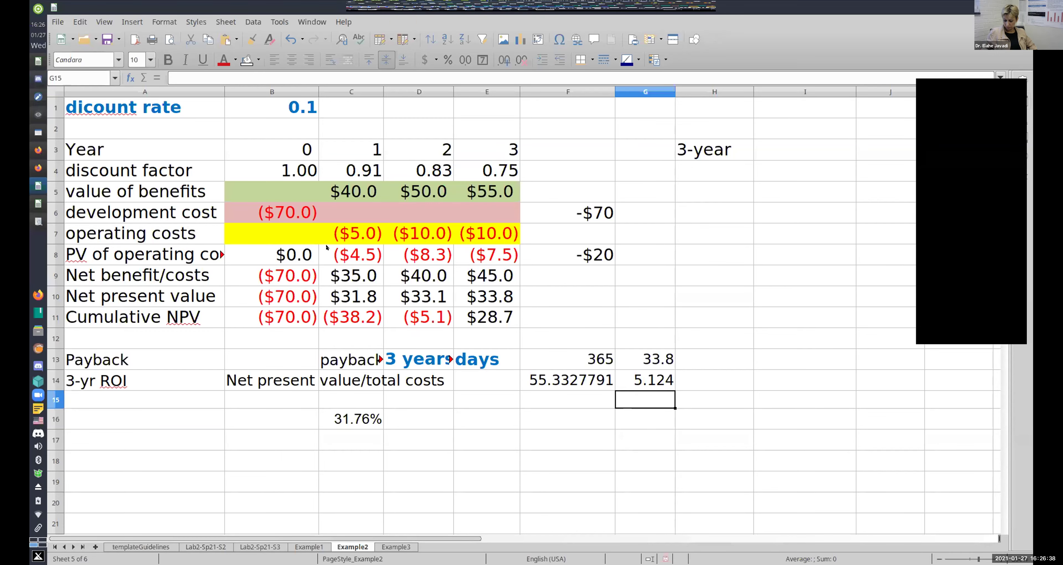
pyautogui.click(327, 248)
pyautogui.click(320, 356)
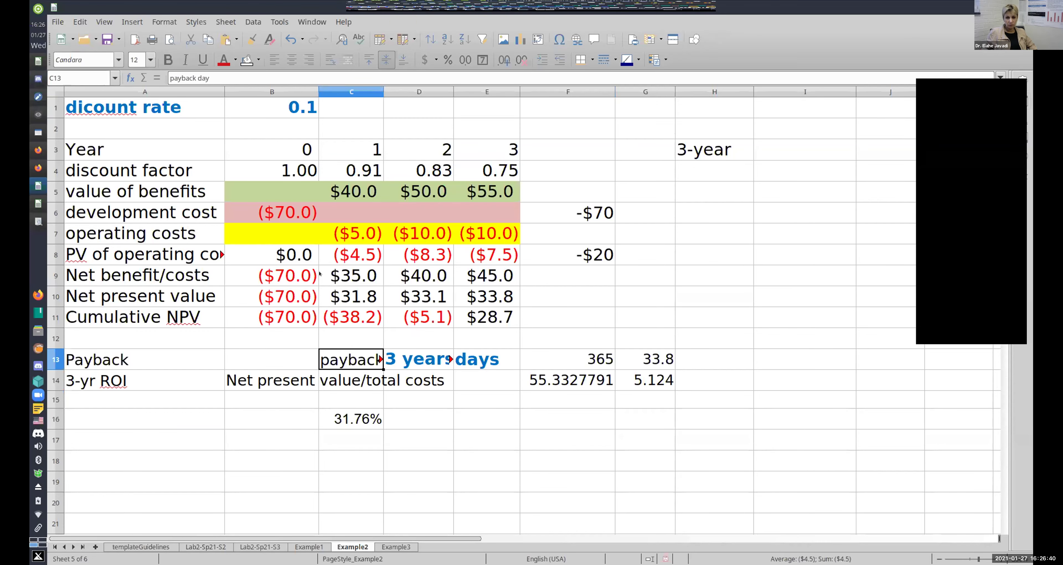
pyautogui.click(285, 212)
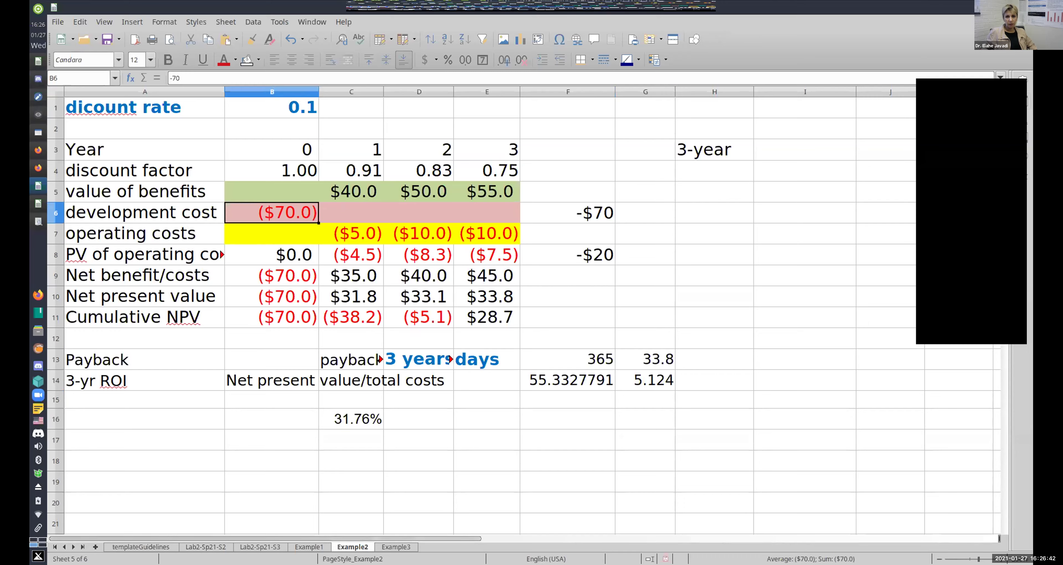
pyautogui.hotkey('alt', 'Tab')
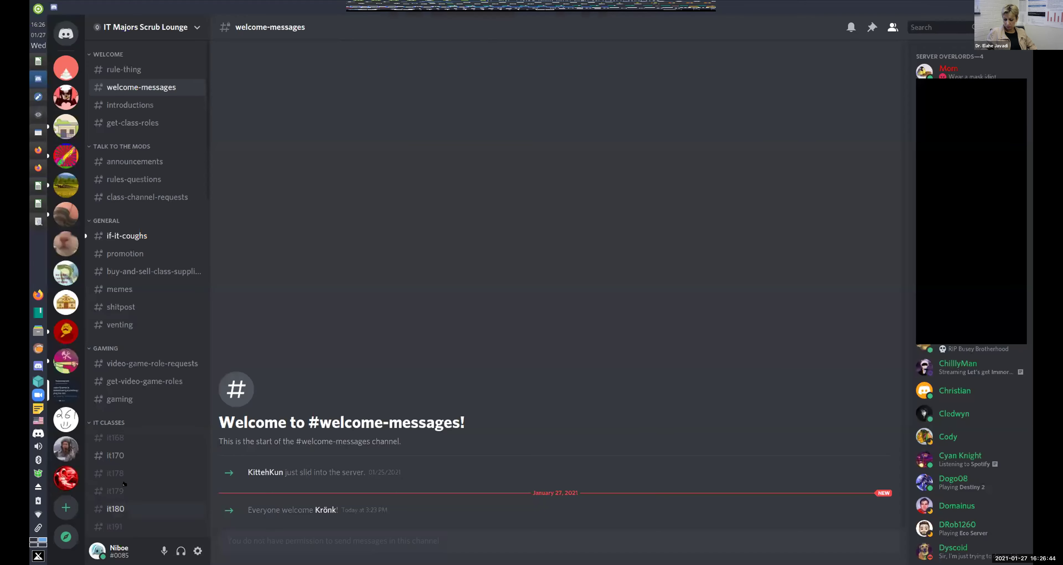
pyautogui.hotkey('alt', 'Tab')
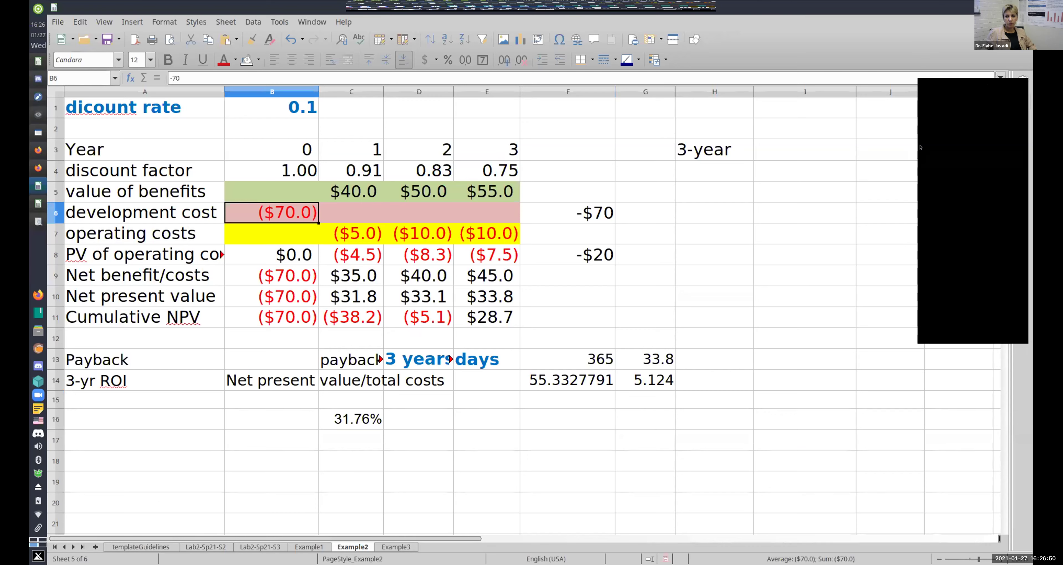
# Examine the year 2 formulas in column D, from the discount factor in D4 to the cumulative NPV in D11.
pyautogui.moveTo(553, 5)
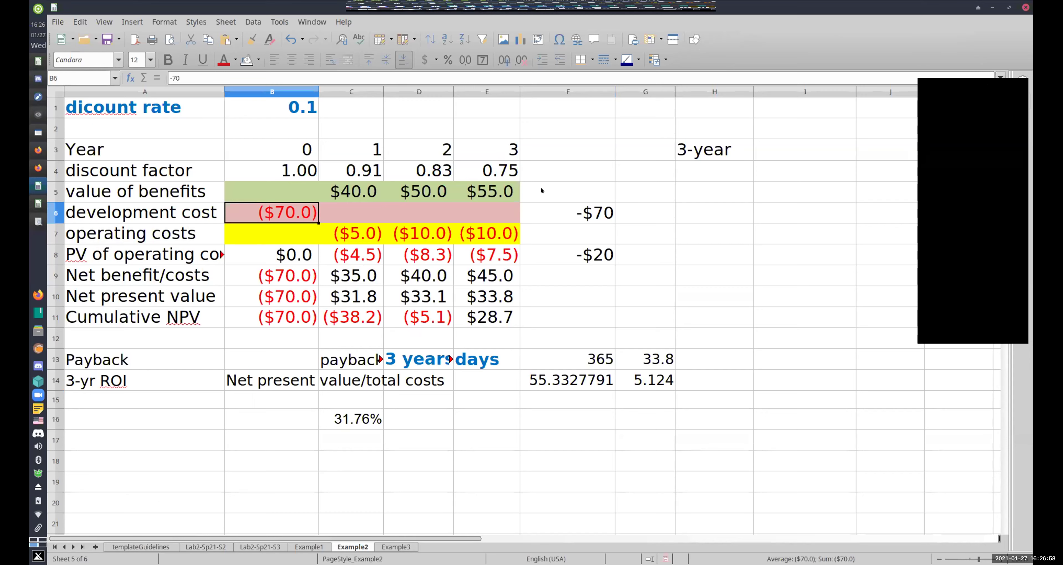
pyautogui.press('Up')
pyautogui.press('Right')
pyautogui.press('Right')
pyautogui.press('Up')
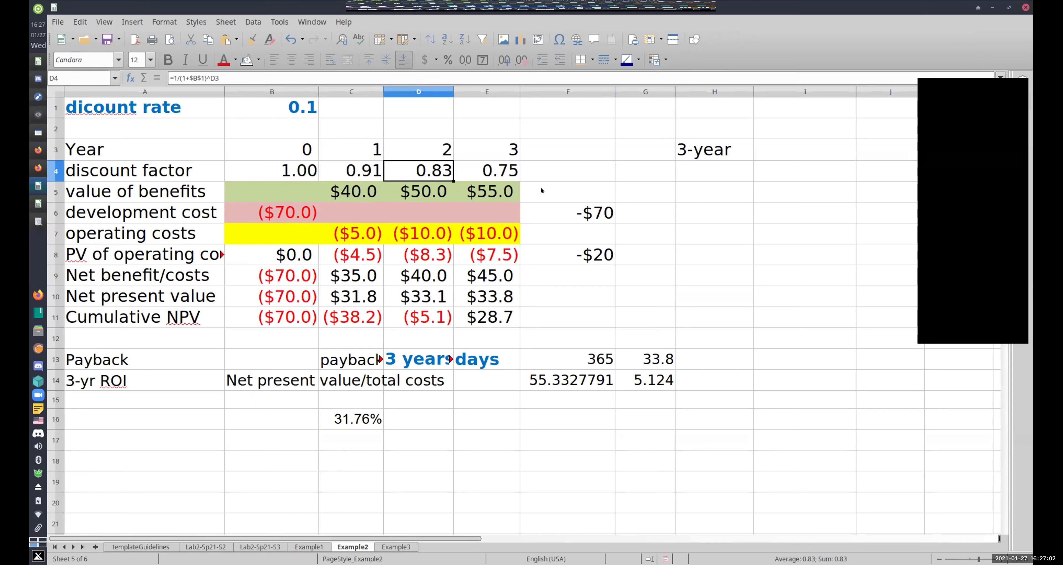
pyautogui.press('Down')
pyautogui.press('Down')
pyautogui.press('Down')
pyautogui.press('Down')
pyautogui.press('Down')
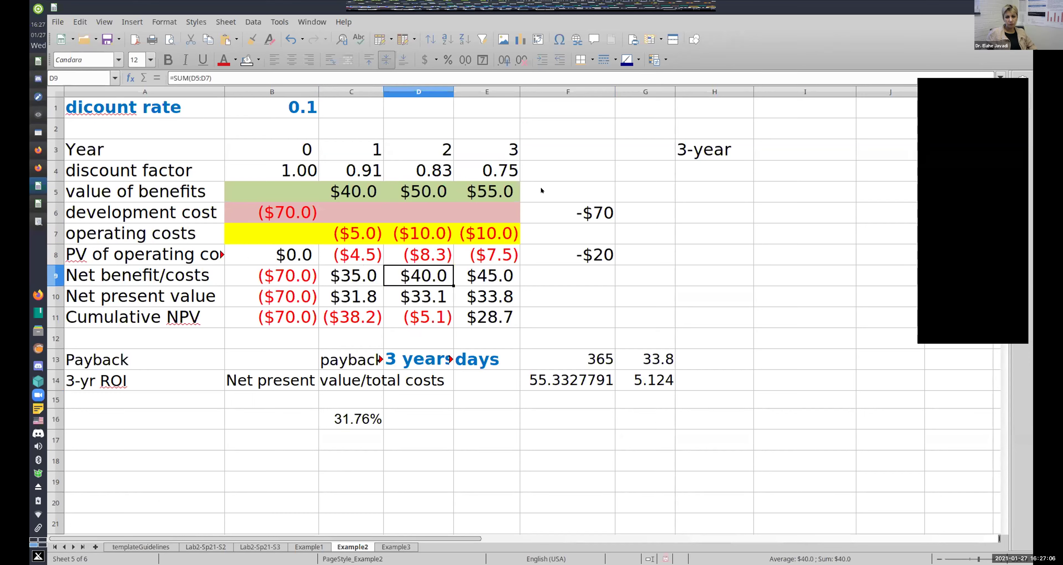
pyautogui.press('Down')
pyautogui.press('Down')
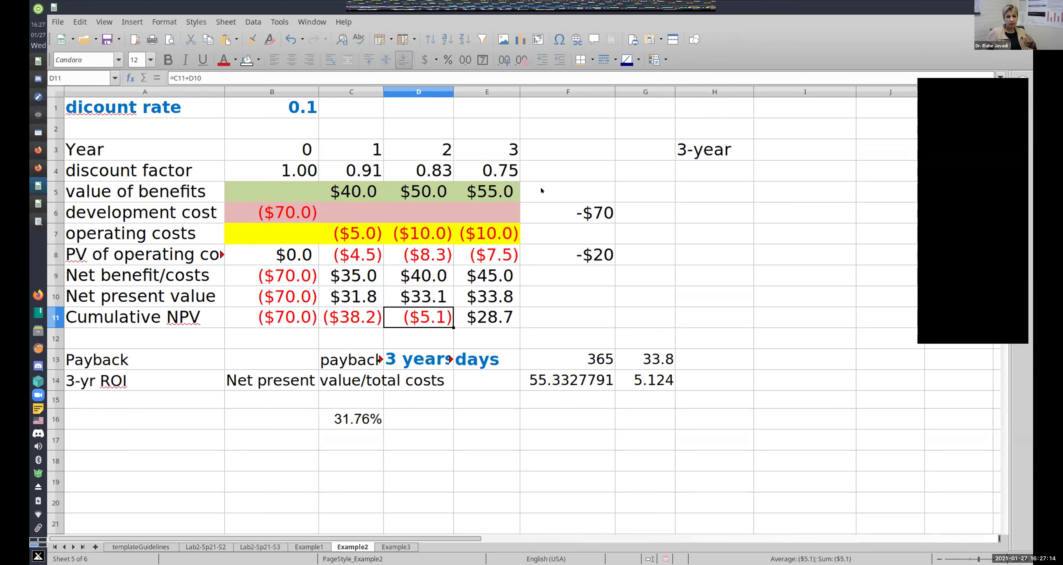
# Check the 3-year ROI formula in C16.
pyautogui.press('Left')
pyautogui.press('Down')
pyautogui.press('Down')
pyautogui.press('Down')
pyautogui.press('Down')
pyautogui.press('Down')
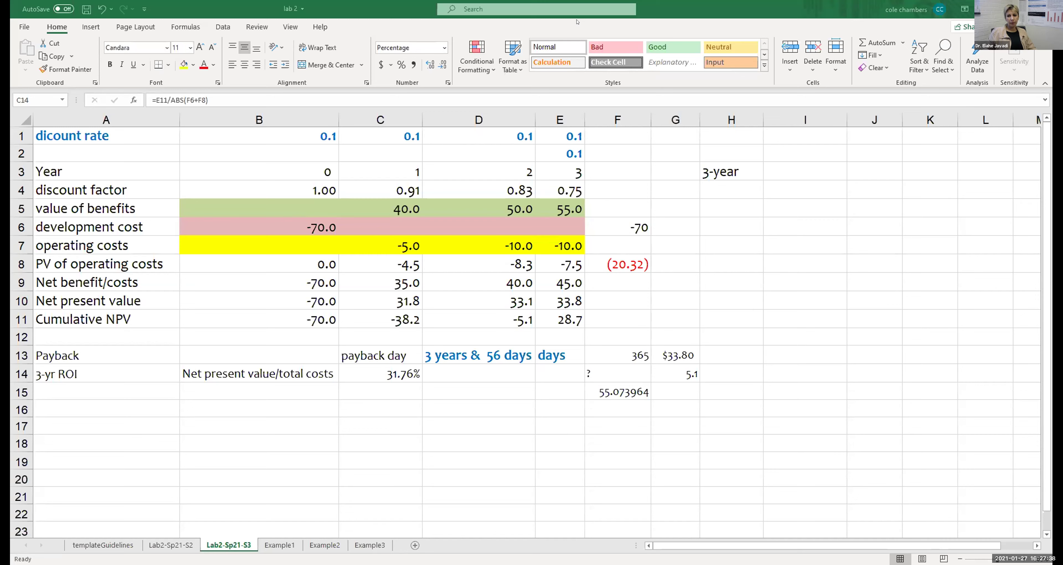
# Check the discount factor formulas in C4 and B4 against the discount rates repeated in C1, D1 and E1.
pyautogui.click(359, 194)
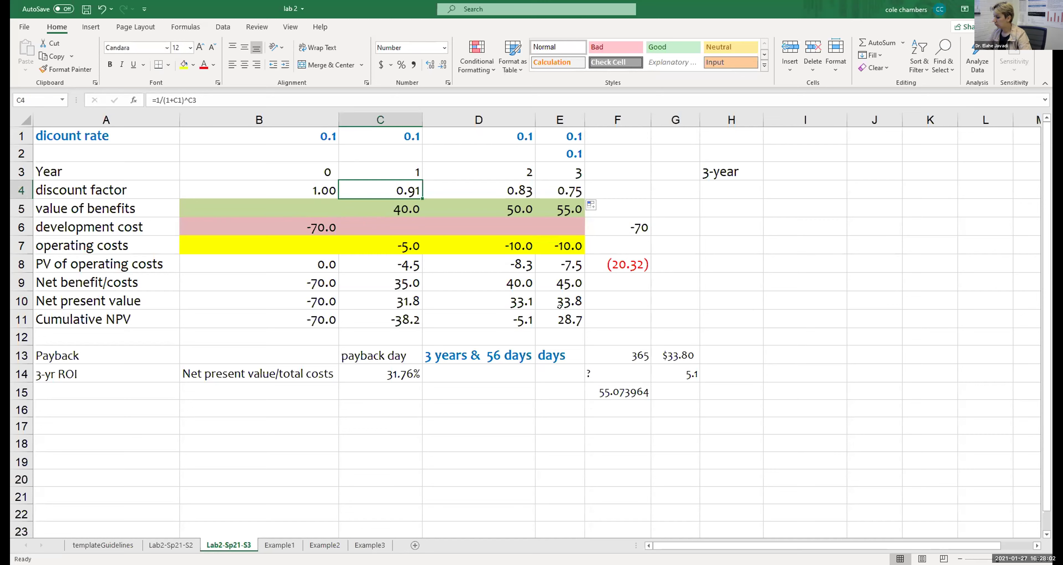
pyautogui.click(402, 133)
pyautogui.click(476, 135)
pyautogui.click(552, 134)
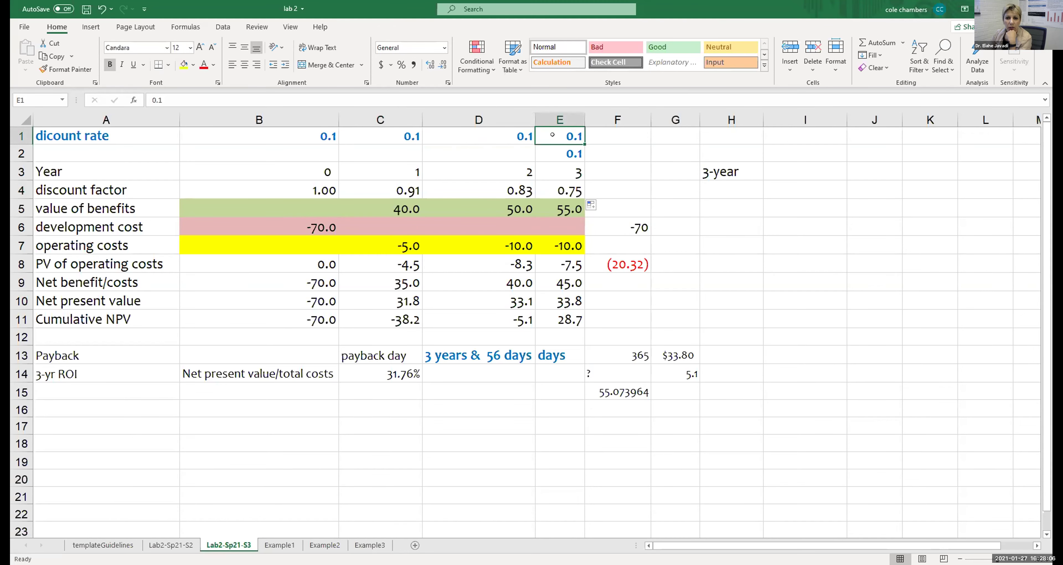
pyautogui.click(387, 187)
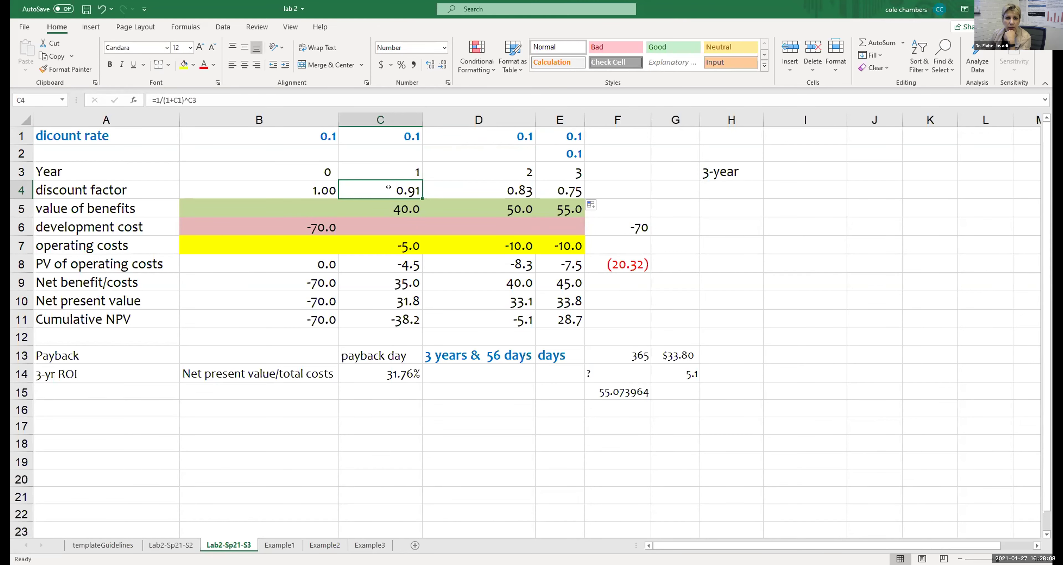
pyautogui.click(381, 135)
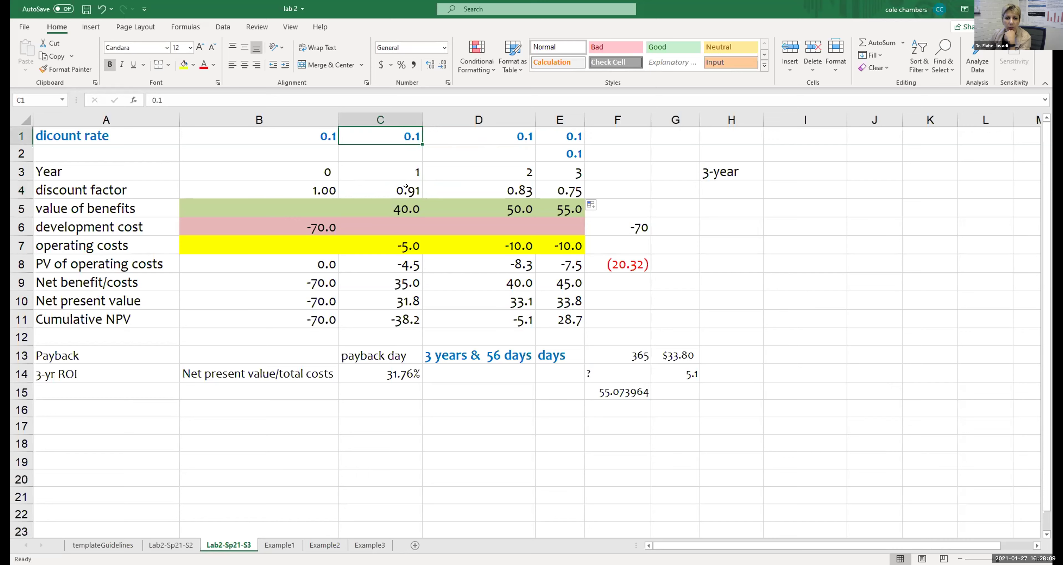
pyautogui.click(430, 187)
pyautogui.click(306, 193)
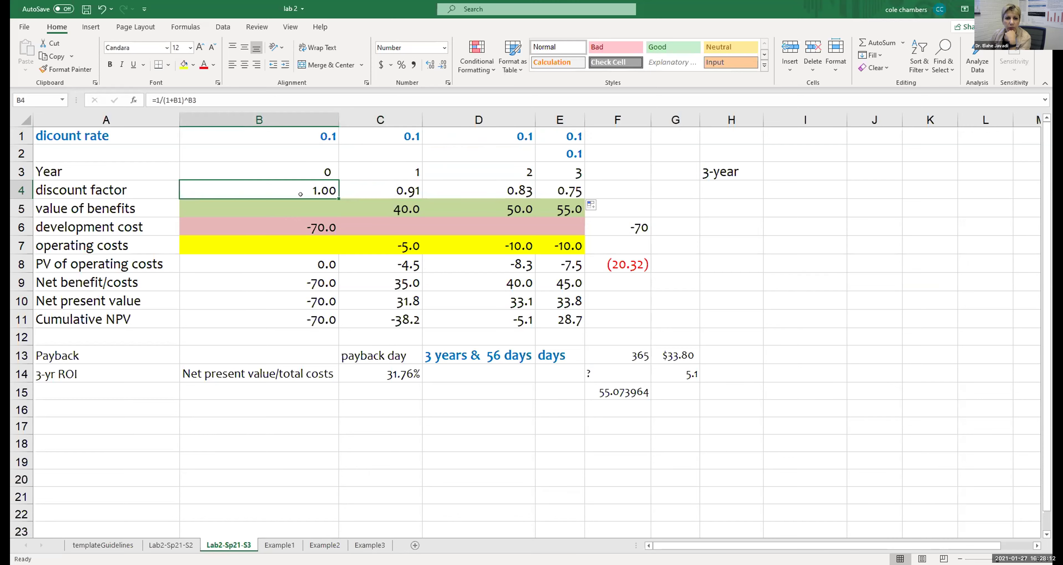
# Make the discount rate reference absolute in the year 0 discount factor so that B4 reads =1/(1+$B$1)^B3.
pyautogui.doubleClick(299, 185)
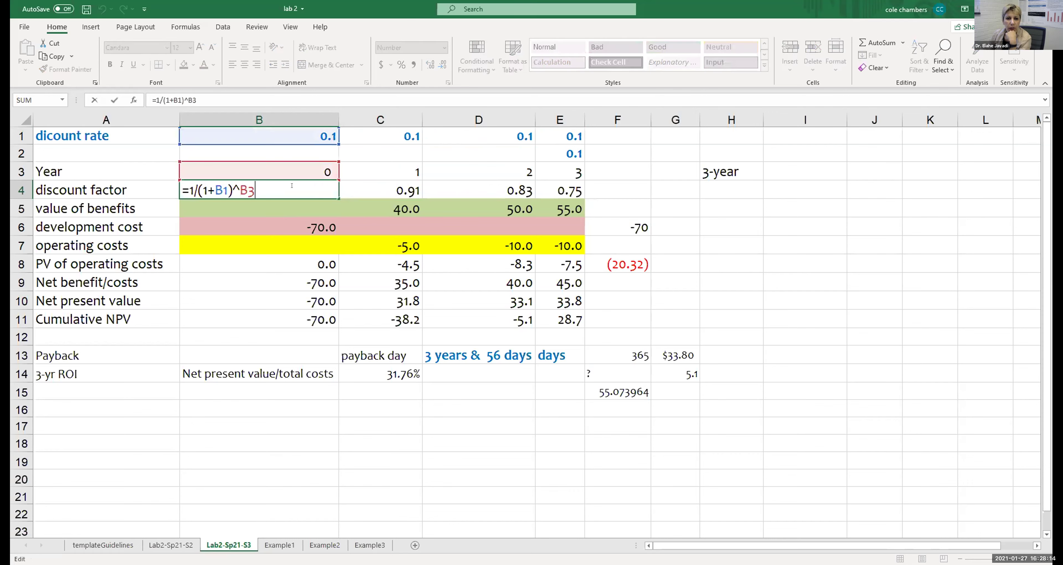
pyautogui.moveTo(215, 187); pyautogui.dragTo(230, 187)
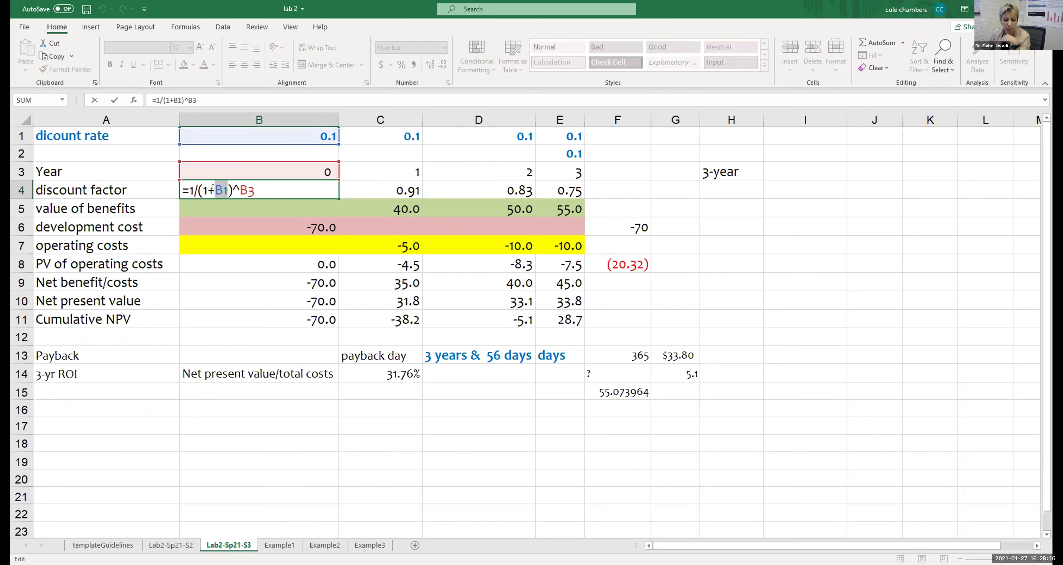
pyautogui.press('F4')
pyautogui.click(282, 187)
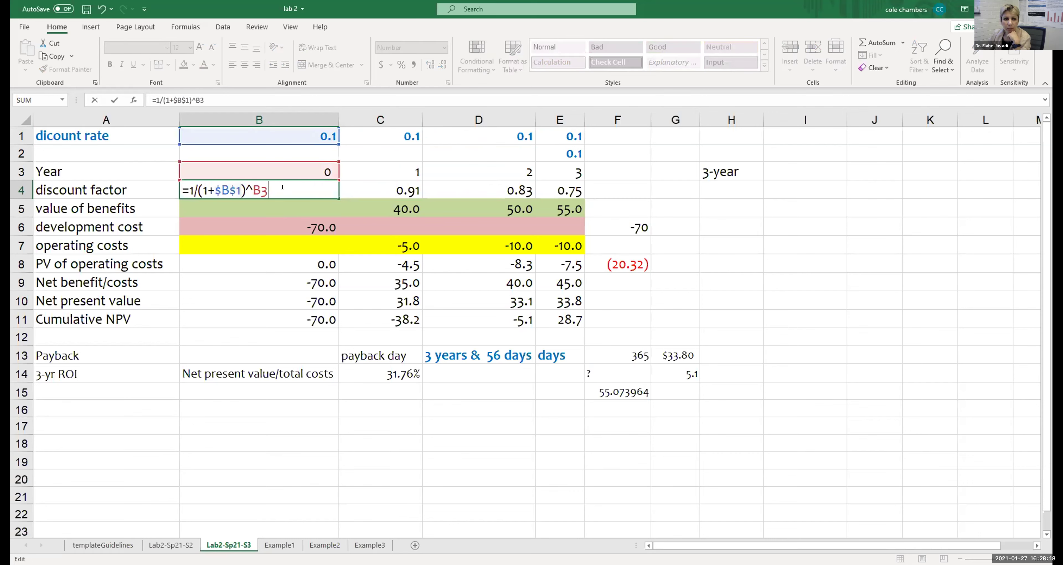
pyautogui.press('Return')
# Clear the duplicate discount rates in C1:E1 and E2, and fill the B4 discount factor formula across to E4.
pyautogui.moveTo(354, 140); pyautogui.dragTo(569, 139)
pyautogui.press('Delete')
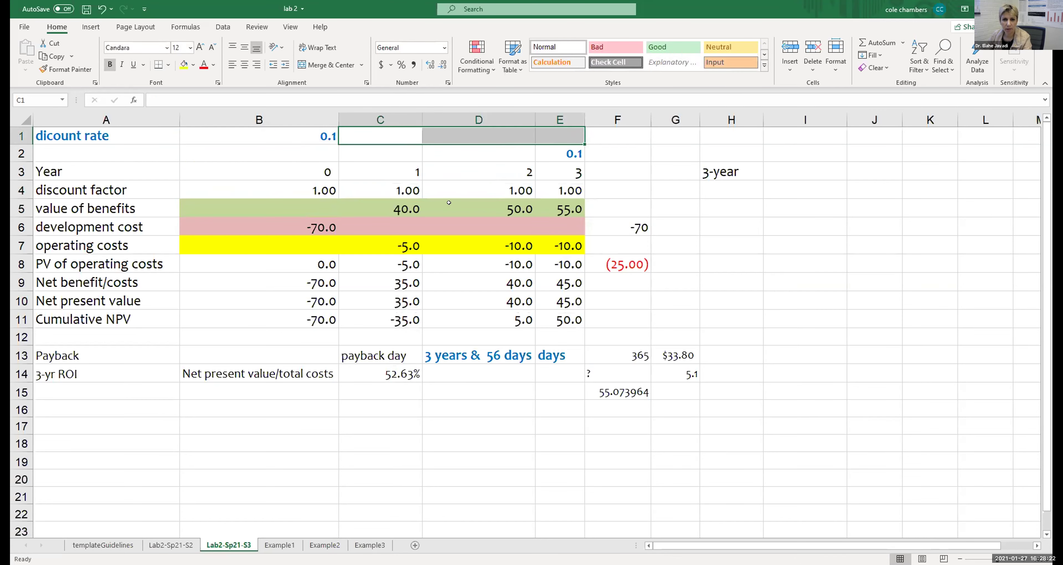
pyautogui.click(325, 186)
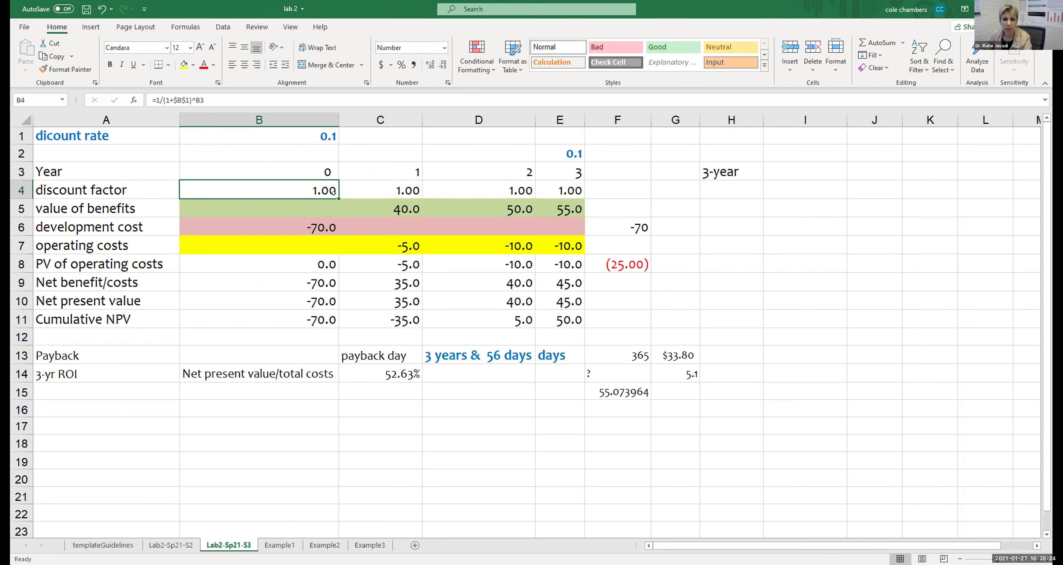
pyautogui.moveTo(334, 193); pyautogui.dragTo(582, 190)
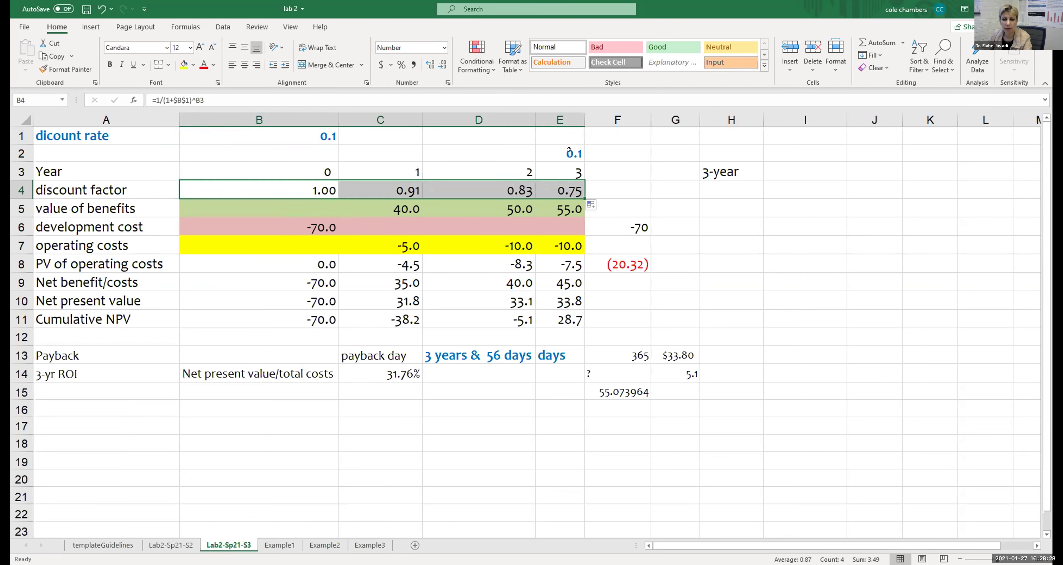
pyautogui.click(569, 150)
pyautogui.press('Delete')
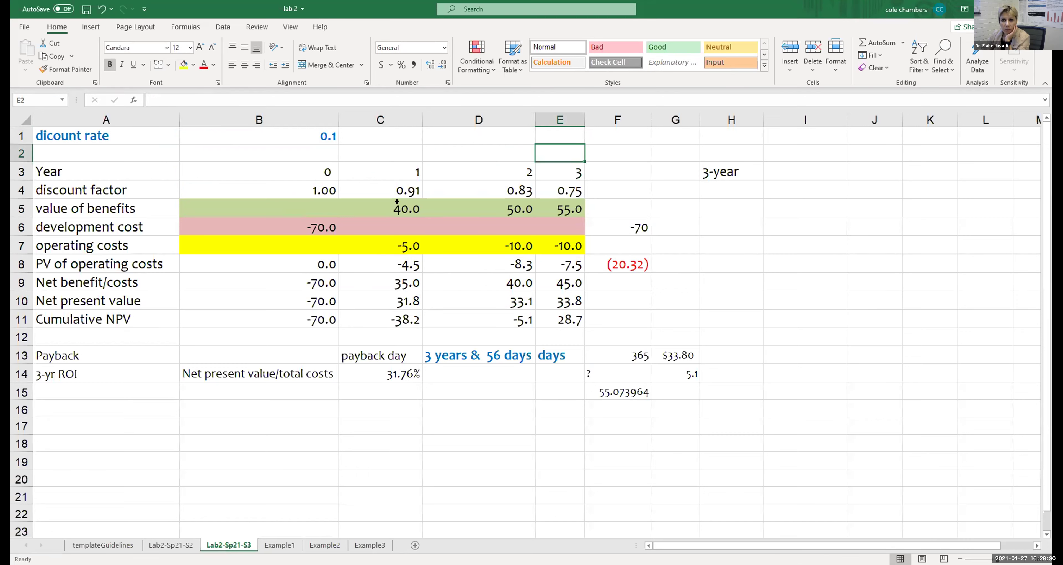
# Review the cell references in the year 0 discount factor formula in B4.
pyautogui.click(307, 188)
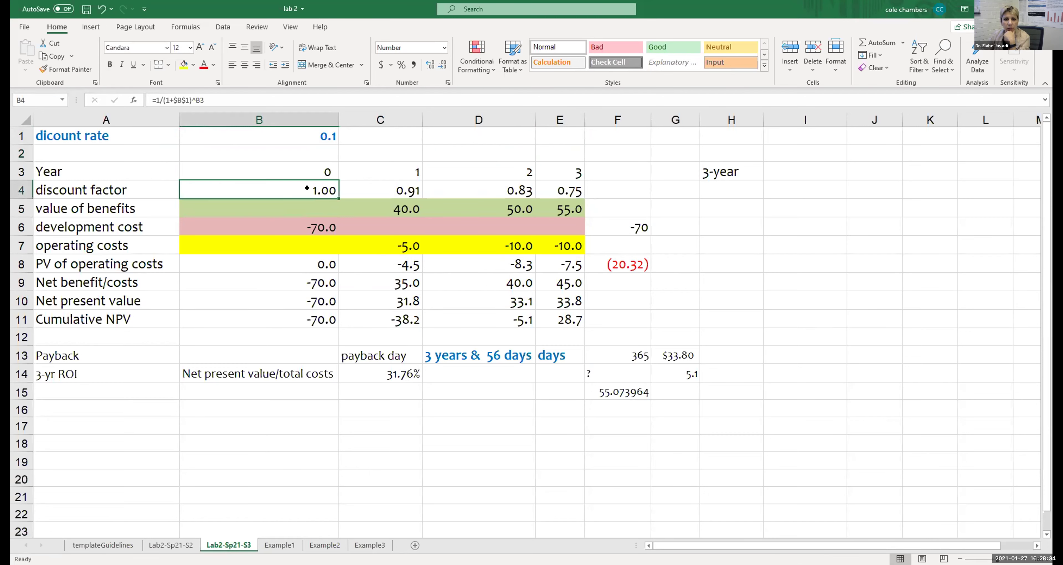
pyautogui.doubleClick(294, 188)
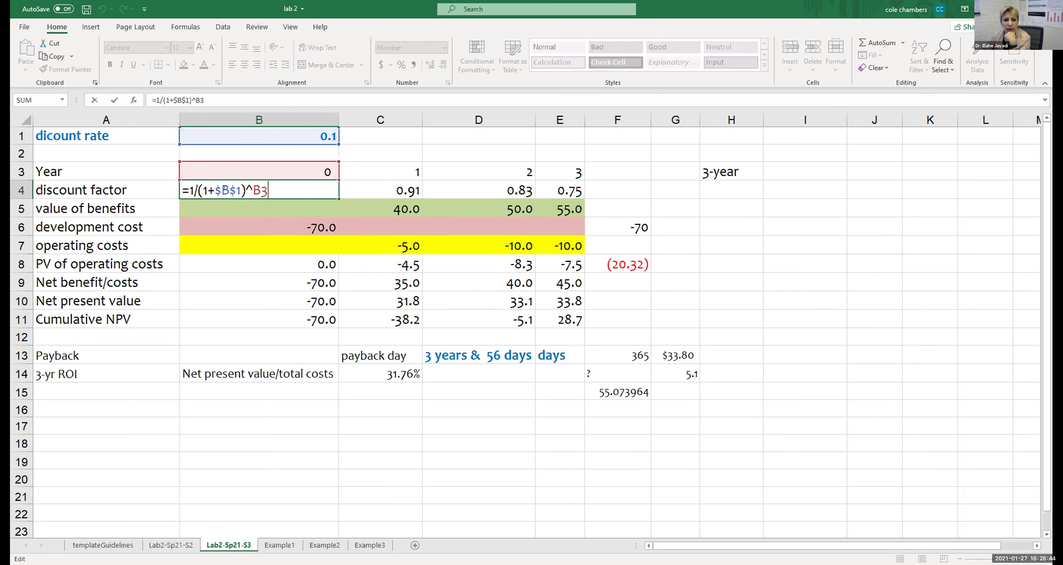
pyautogui.press('Return')
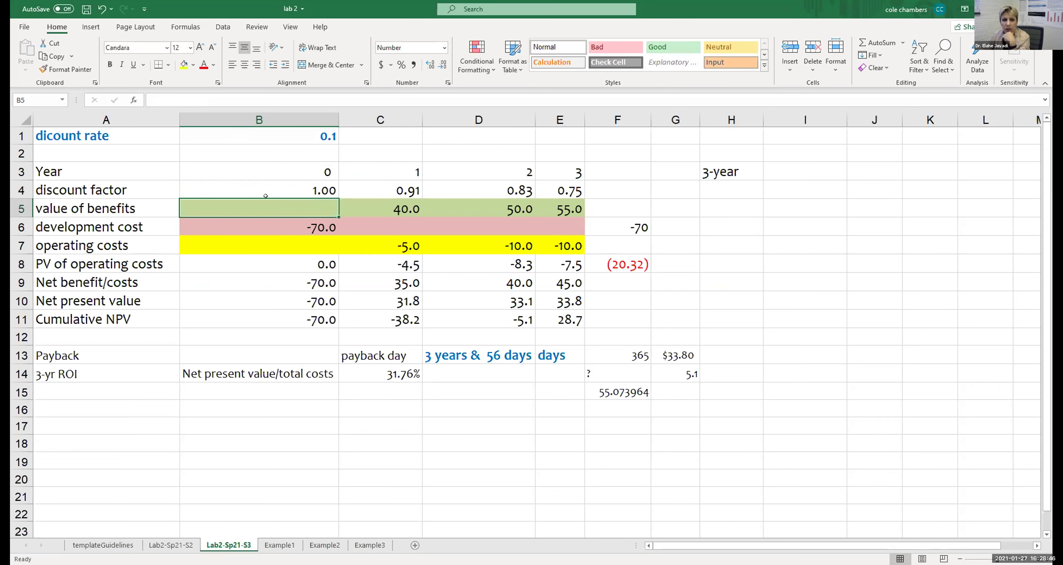
# Examine the operating cost, net benefit, net present value and cumulative NPV cells across the year columns in rows 7 to 11.
pyautogui.click(571, 252)
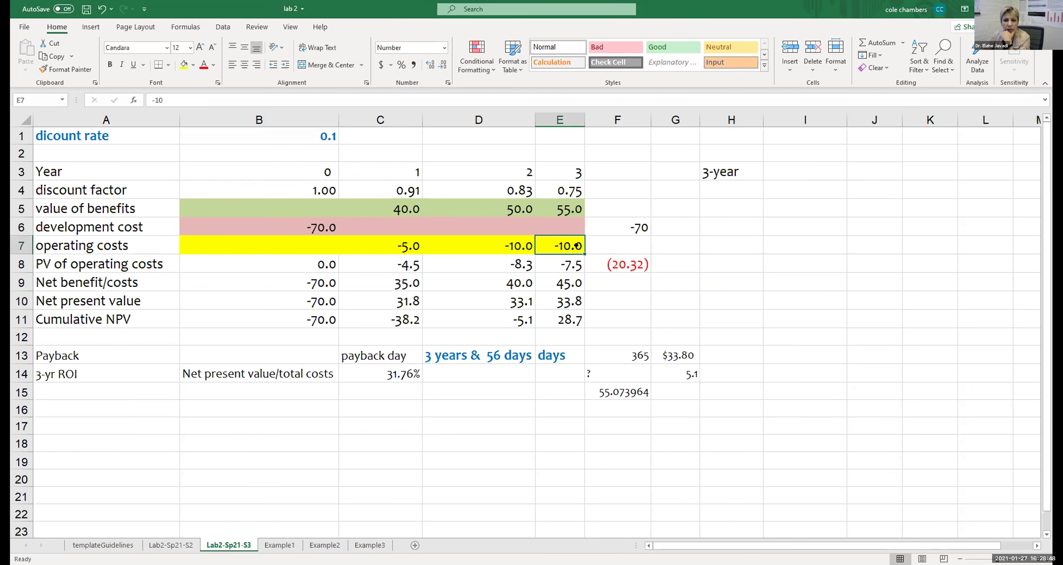
pyautogui.click(562, 257)
pyautogui.click(559, 274)
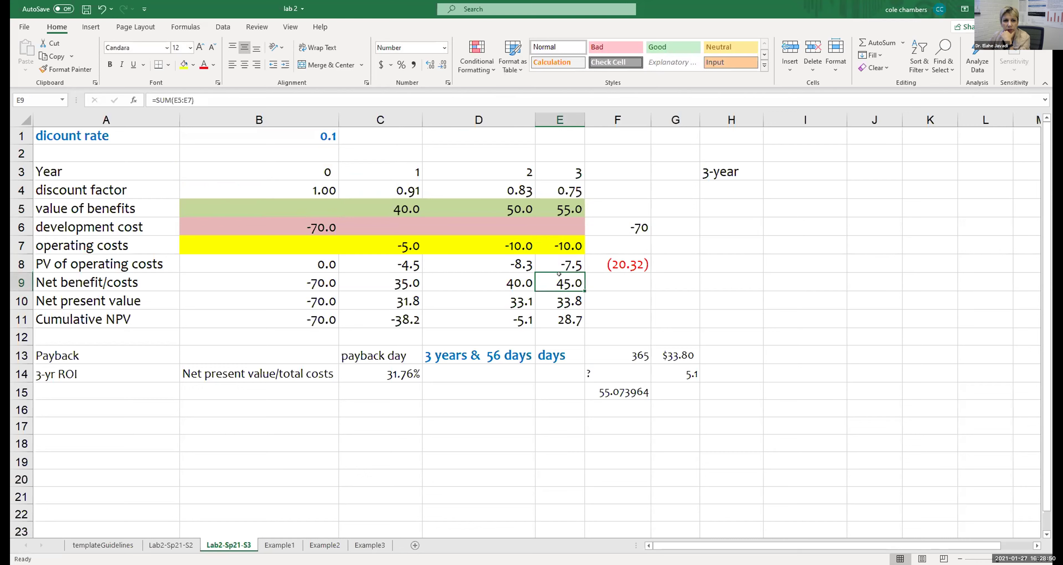
pyautogui.click(476, 266)
pyautogui.click(441, 294)
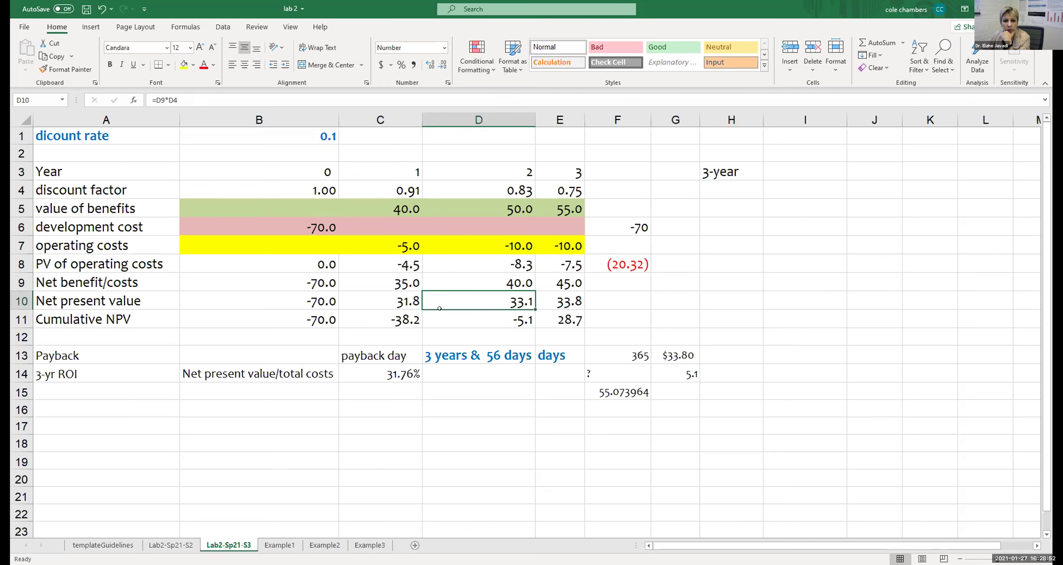
pyautogui.click(395, 318)
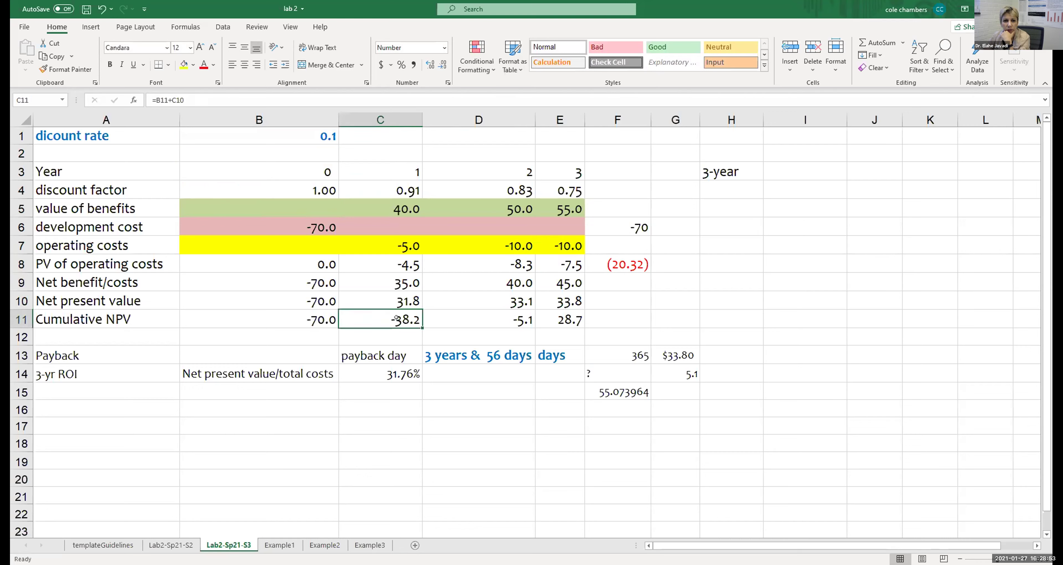
pyautogui.click(318, 316)
pyautogui.click(319, 301)
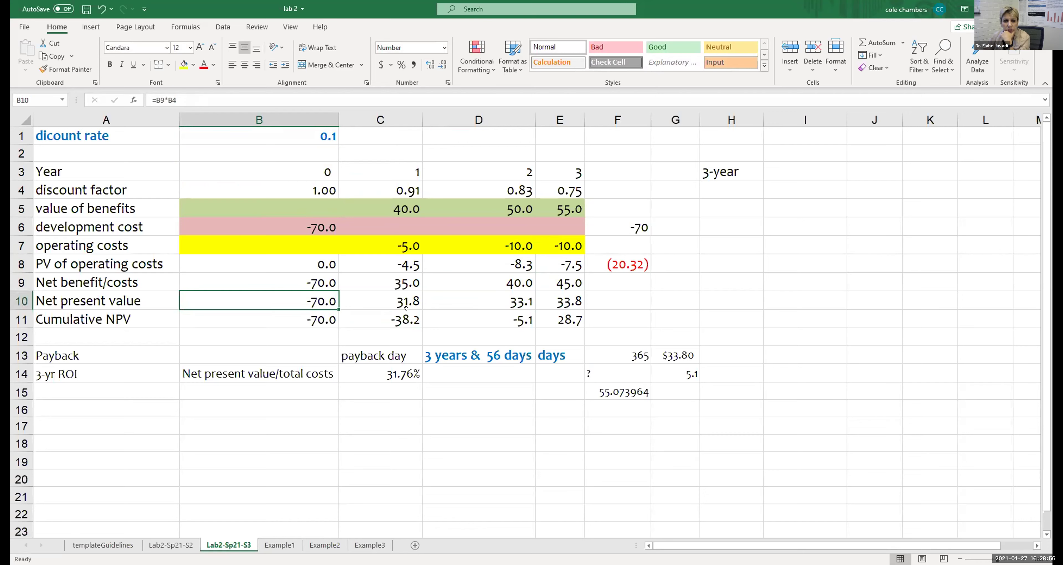
pyautogui.click(411, 300)
pyautogui.click(560, 317)
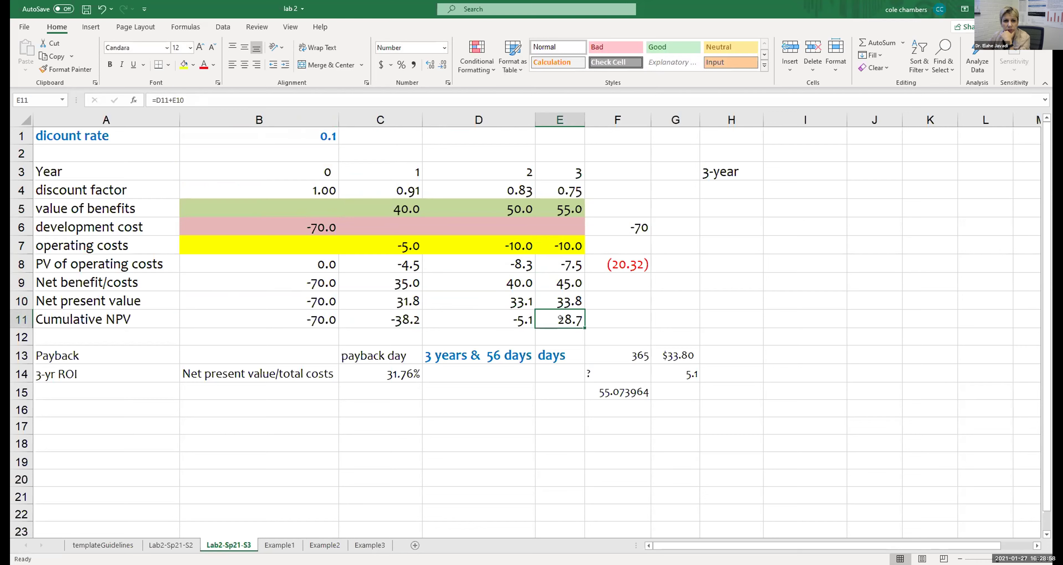
# Check the payback days formula in F15 and the ROI formula in C14, and save the workbook.
pyautogui.click(632, 392)
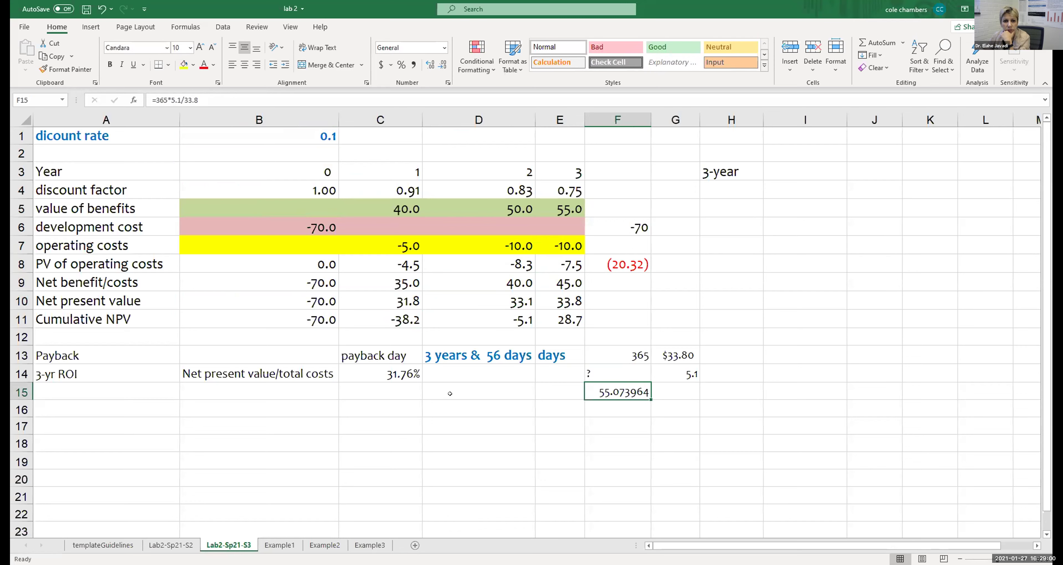
pyautogui.click(402, 375)
pyautogui.click(85, 8)
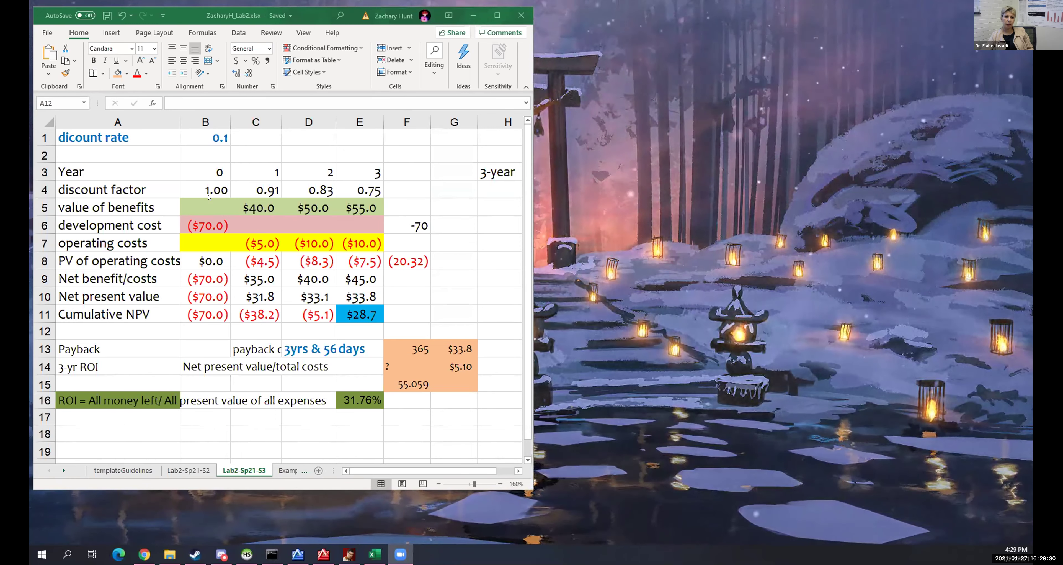
# Go through the year 2 discount factor, PV of operating costs, net benefit, NPV and cumulative NPV formulas in D4 to D11.
pyautogui.click(327, 189)
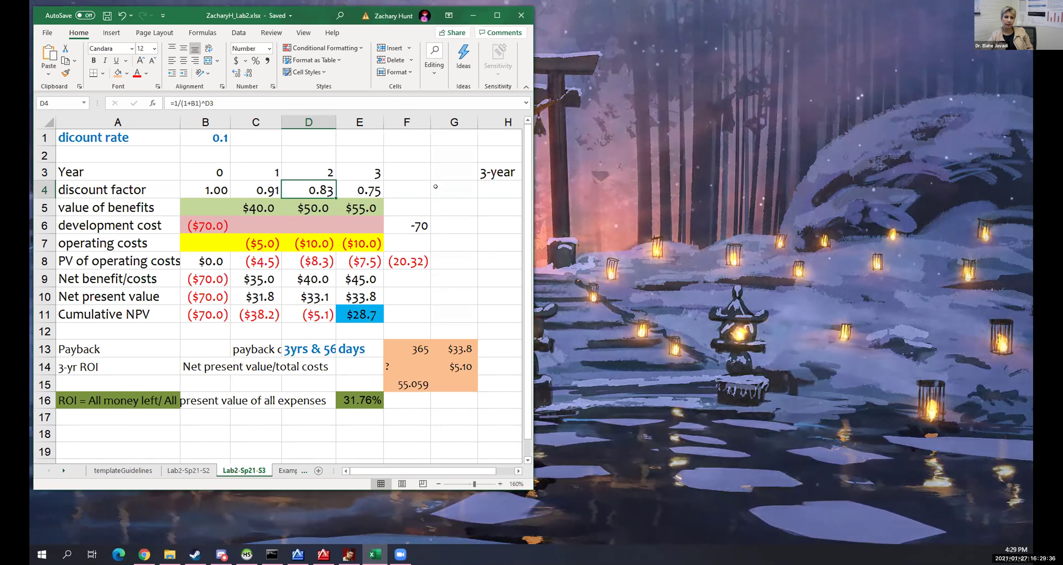
pyautogui.press('Down')
pyautogui.press('Down')
pyautogui.press('Down')
pyautogui.press('Down')
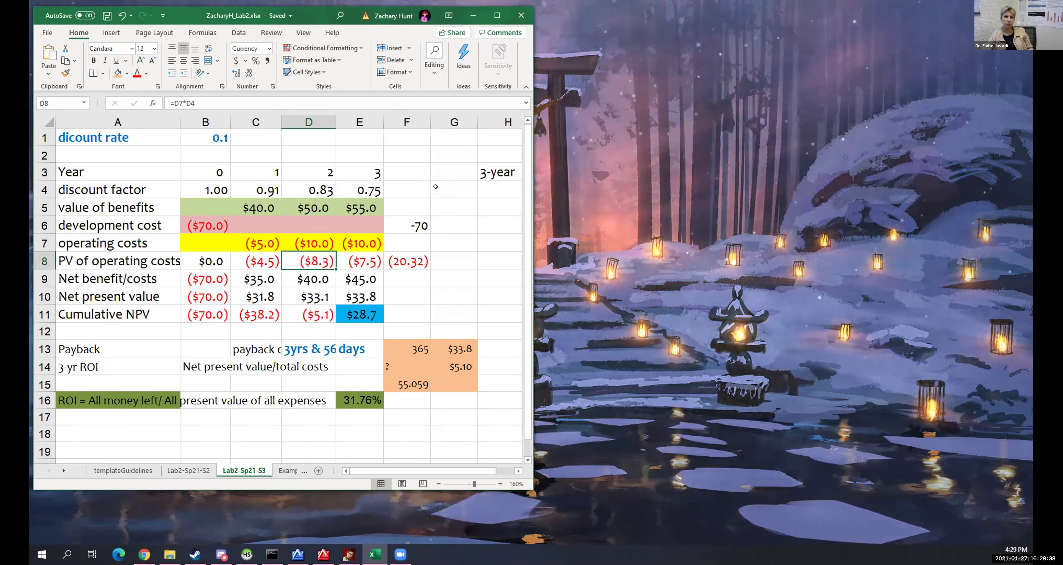
pyautogui.press('Down')
pyautogui.press('Down')
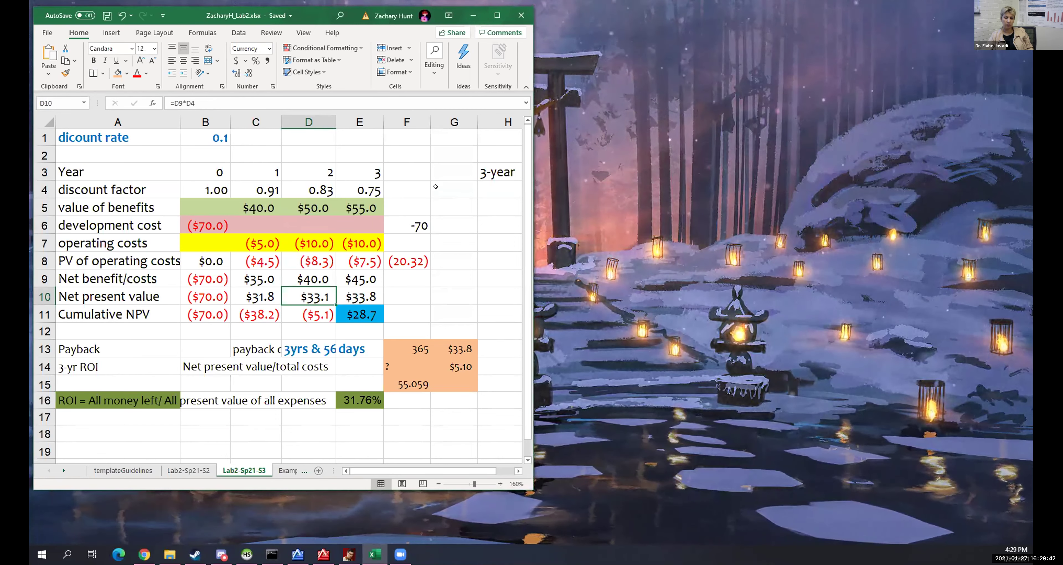
pyautogui.press('Down')
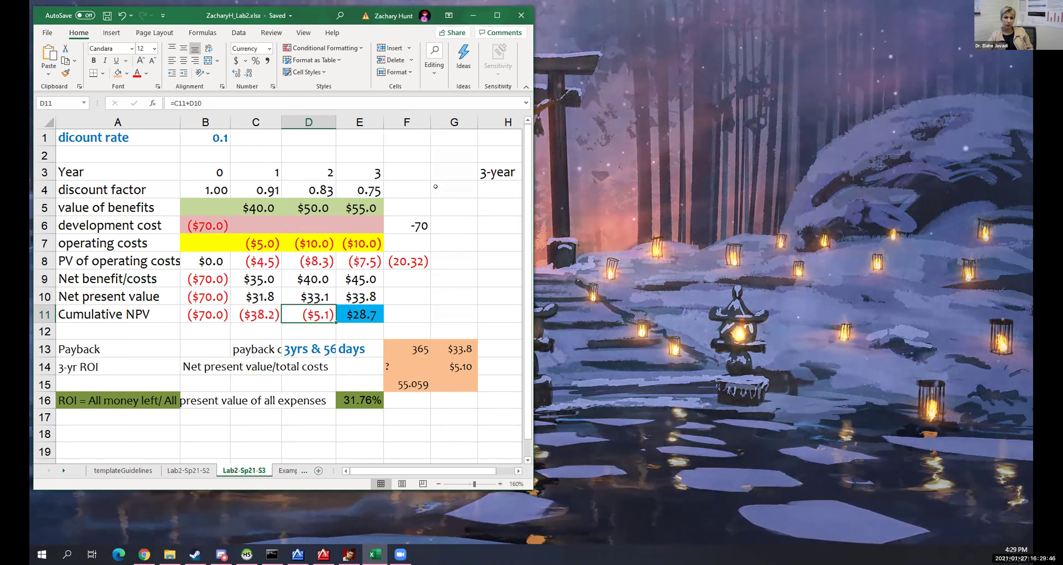
# Check the cost totals in F6 and F8 and the payback days calculation in F13 to F15.
pyautogui.press('Up')
pyautogui.press('Up')
pyautogui.press('Up')
pyautogui.press('Up')
pyautogui.press('Up')
pyautogui.press('Up')
pyautogui.press('Up')
pyautogui.press('Right')
pyautogui.press('Right')
pyautogui.press('Down')
pyautogui.press('Down')
pyautogui.press('Down')
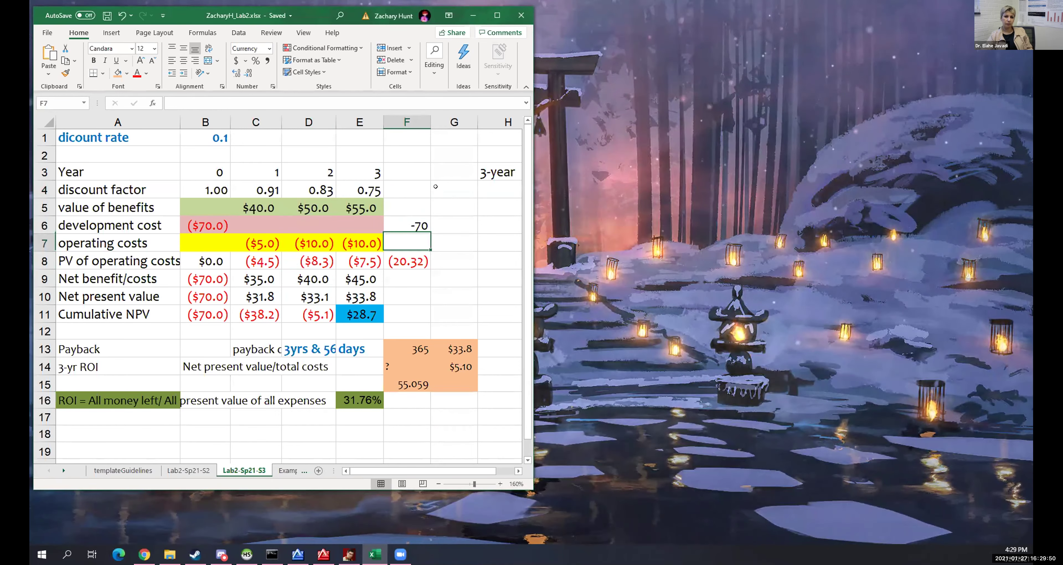
pyautogui.press('Down')
pyautogui.press('Down')
pyautogui.press('Down')
pyautogui.press('Down')
pyautogui.press('Down')
pyautogui.press('Down')
pyautogui.press('Down')
pyautogui.press('Down')
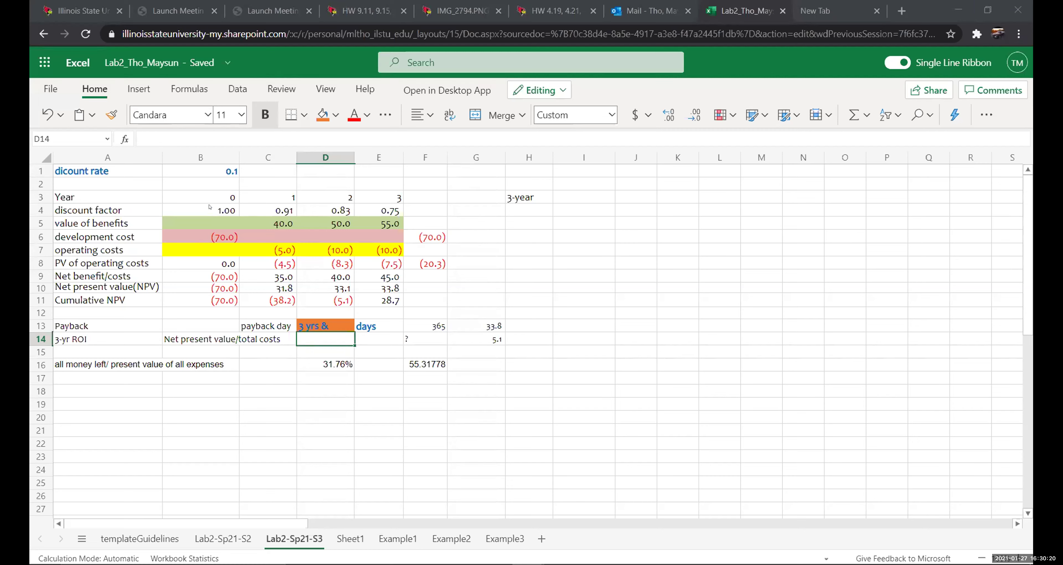
# Go through the year 1 discount factor, benefit, cost, NPV and cumulative NPV cells in C4 to C11.
pyautogui.click(256, 212)
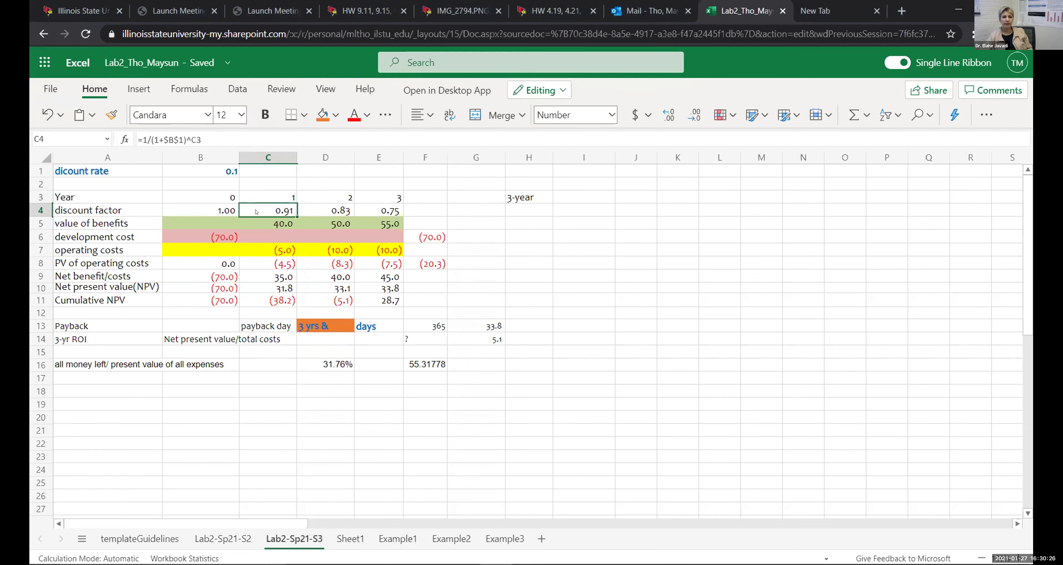
pyautogui.press('Down')
pyautogui.press('Down')
pyautogui.press('Down')
pyautogui.press('Down')
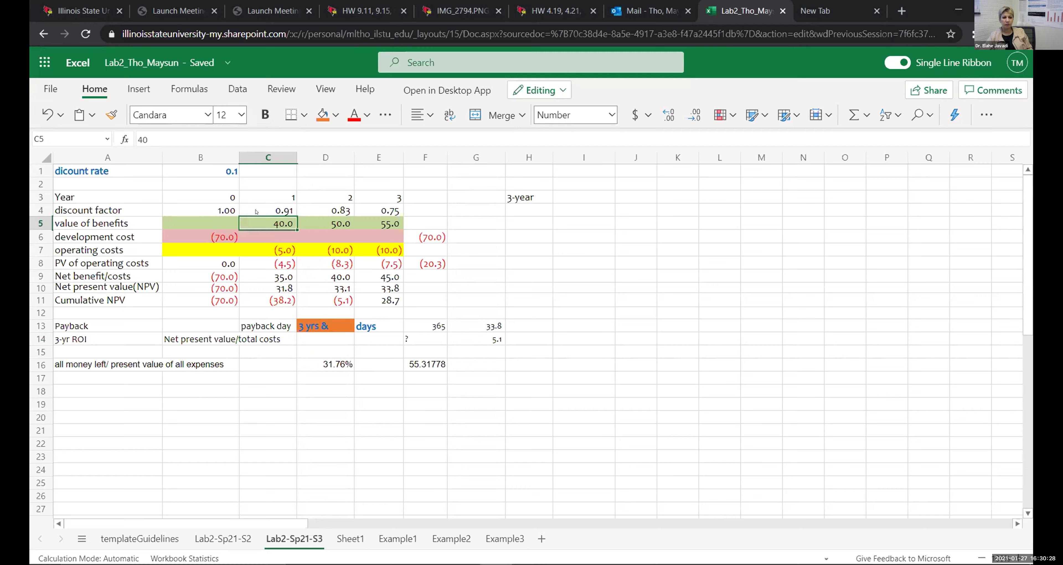
pyautogui.press('Down')
pyautogui.press('Down')
pyautogui.press('Down')
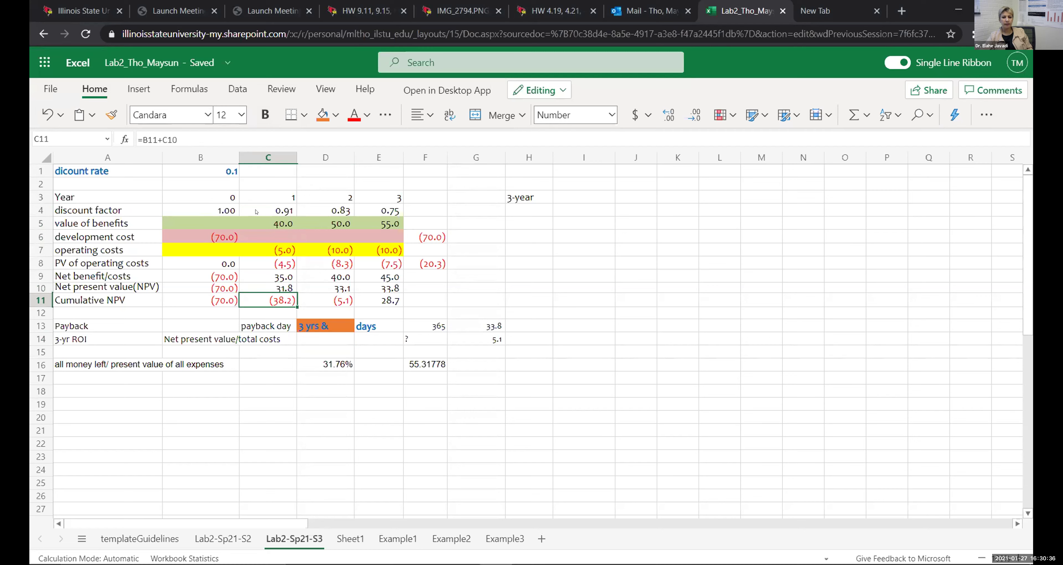
# Check the year 2 cumulative NPV in D11 and the cells below it down to the ROI in D16.
pyautogui.press('Right')
pyautogui.press('Down')
pyautogui.press('Down')
pyautogui.press('Down')
pyautogui.press('Down')
pyautogui.press('Down')
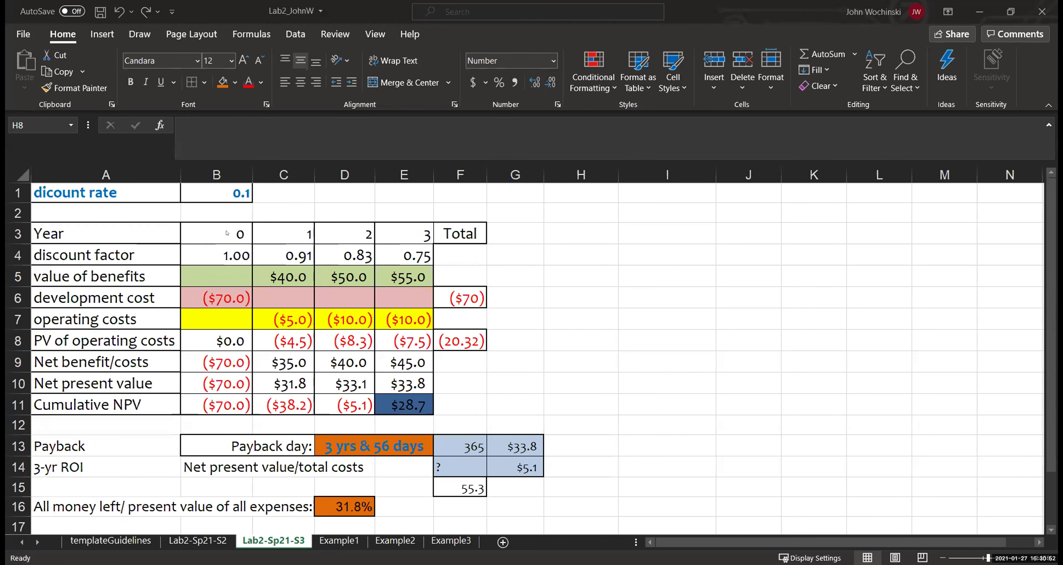
# Switch to the other student's Lab2 workbook and check the year 2 formulas in D4 and D8 to D11 and the payback days formula in F15.
pyautogui.hotkey('alt', 'Tab')
pyautogui.click(226, 230)
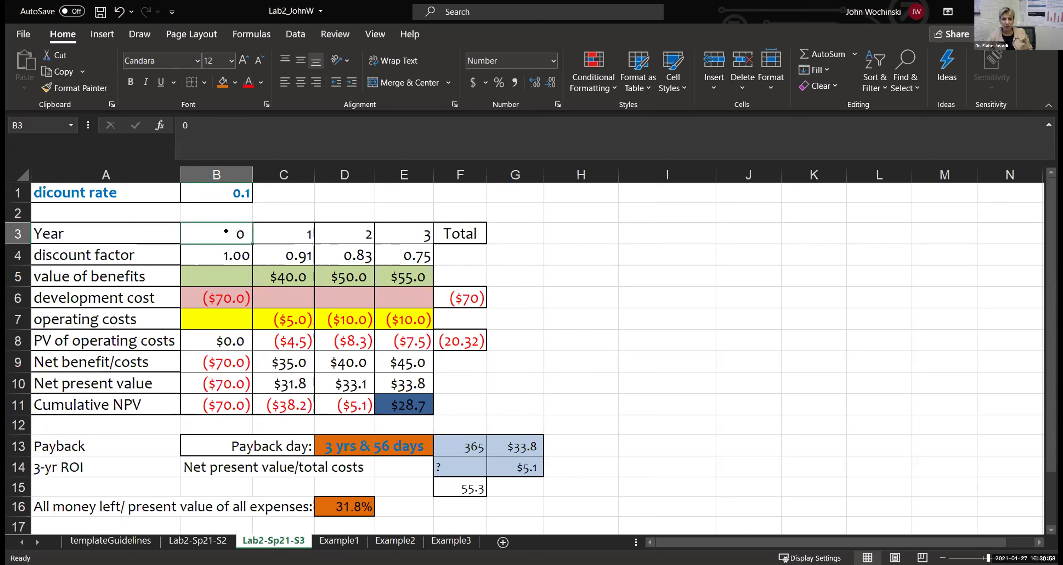
pyautogui.click(340, 249)
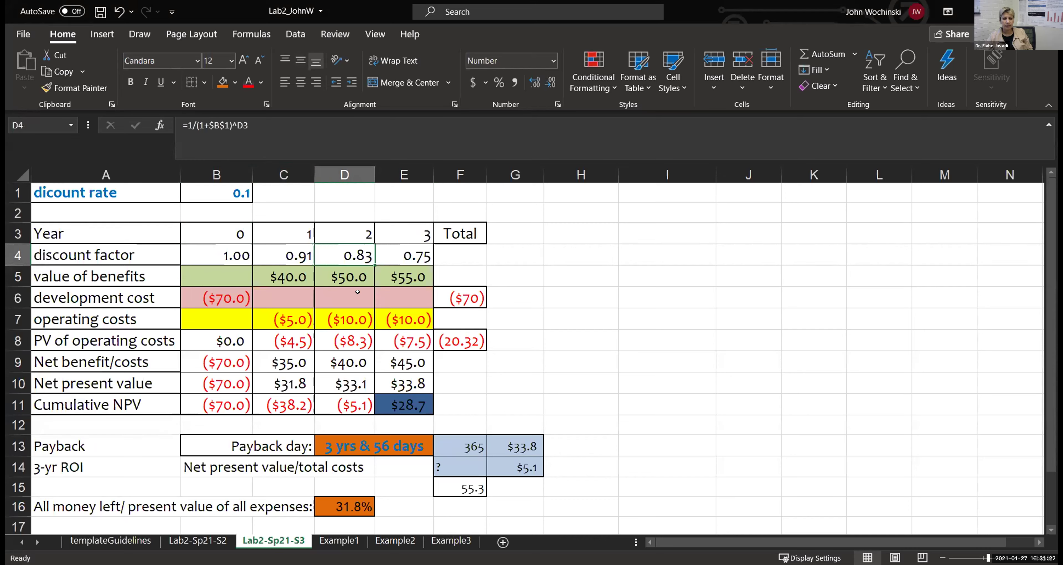
pyautogui.click(335, 337)
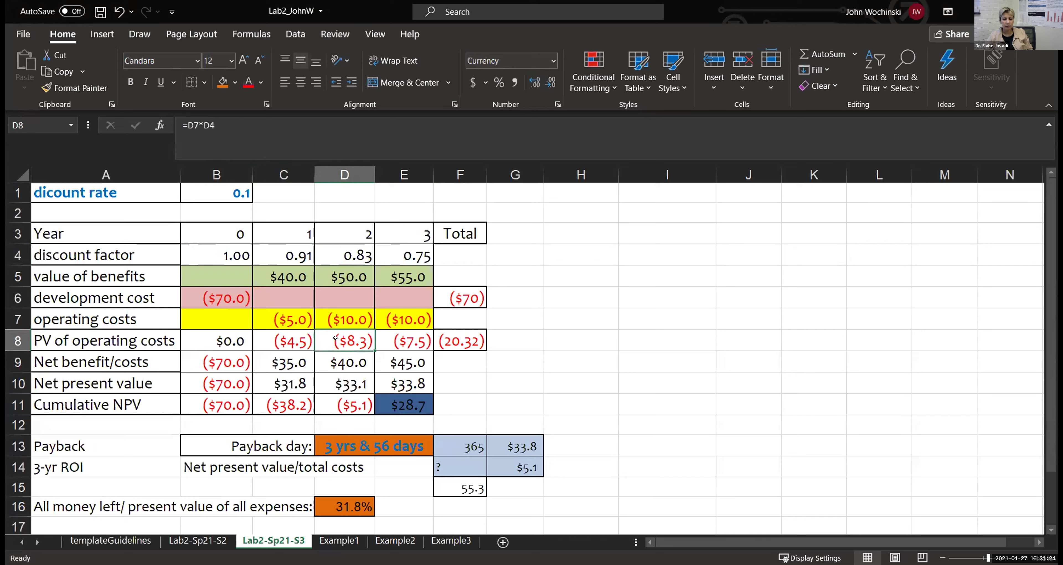
pyautogui.press('Down')
pyautogui.press('Down')
pyautogui.press('Down')
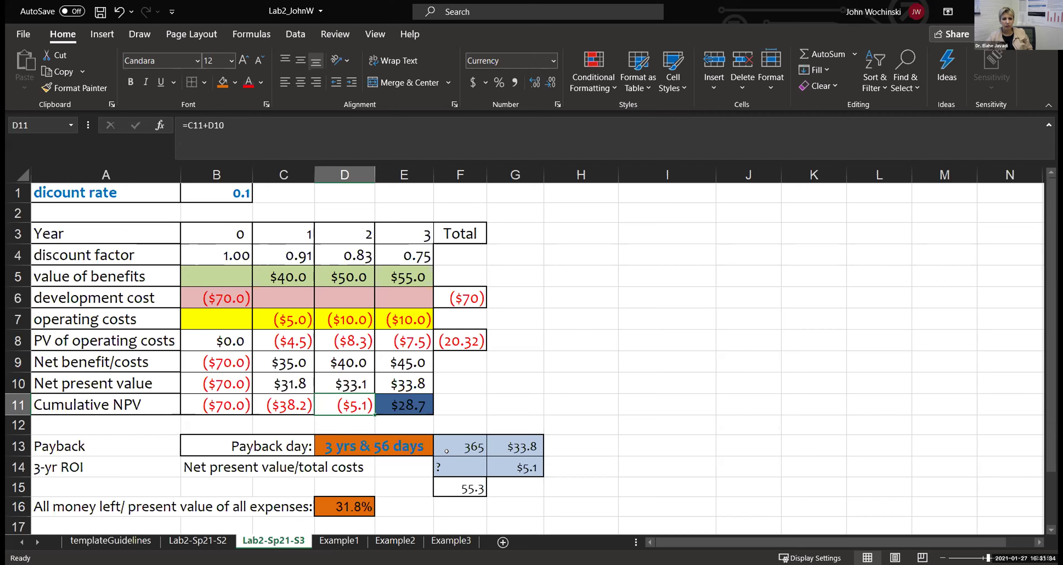
pyautogui.click(454, 485)
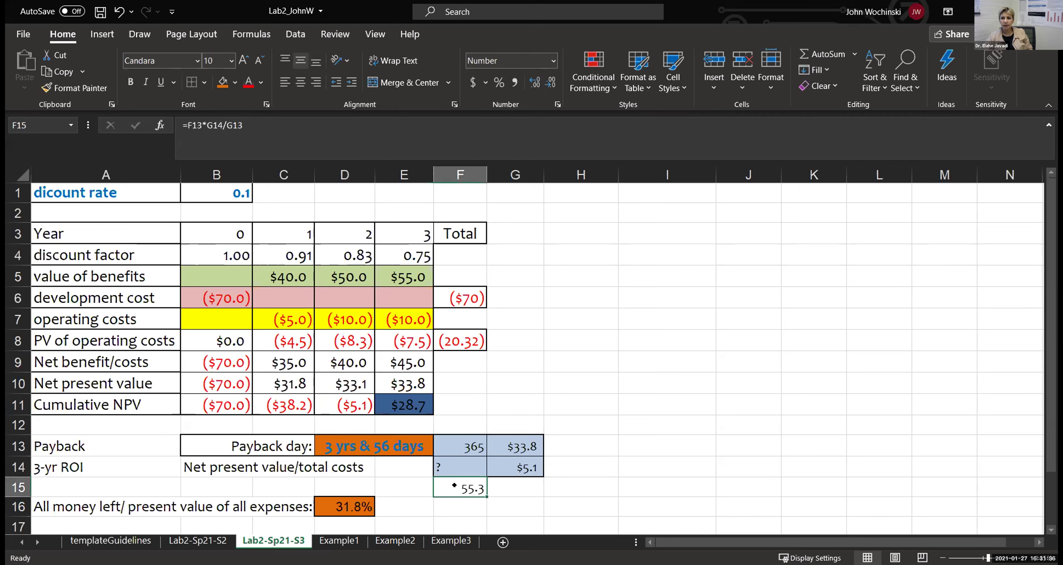